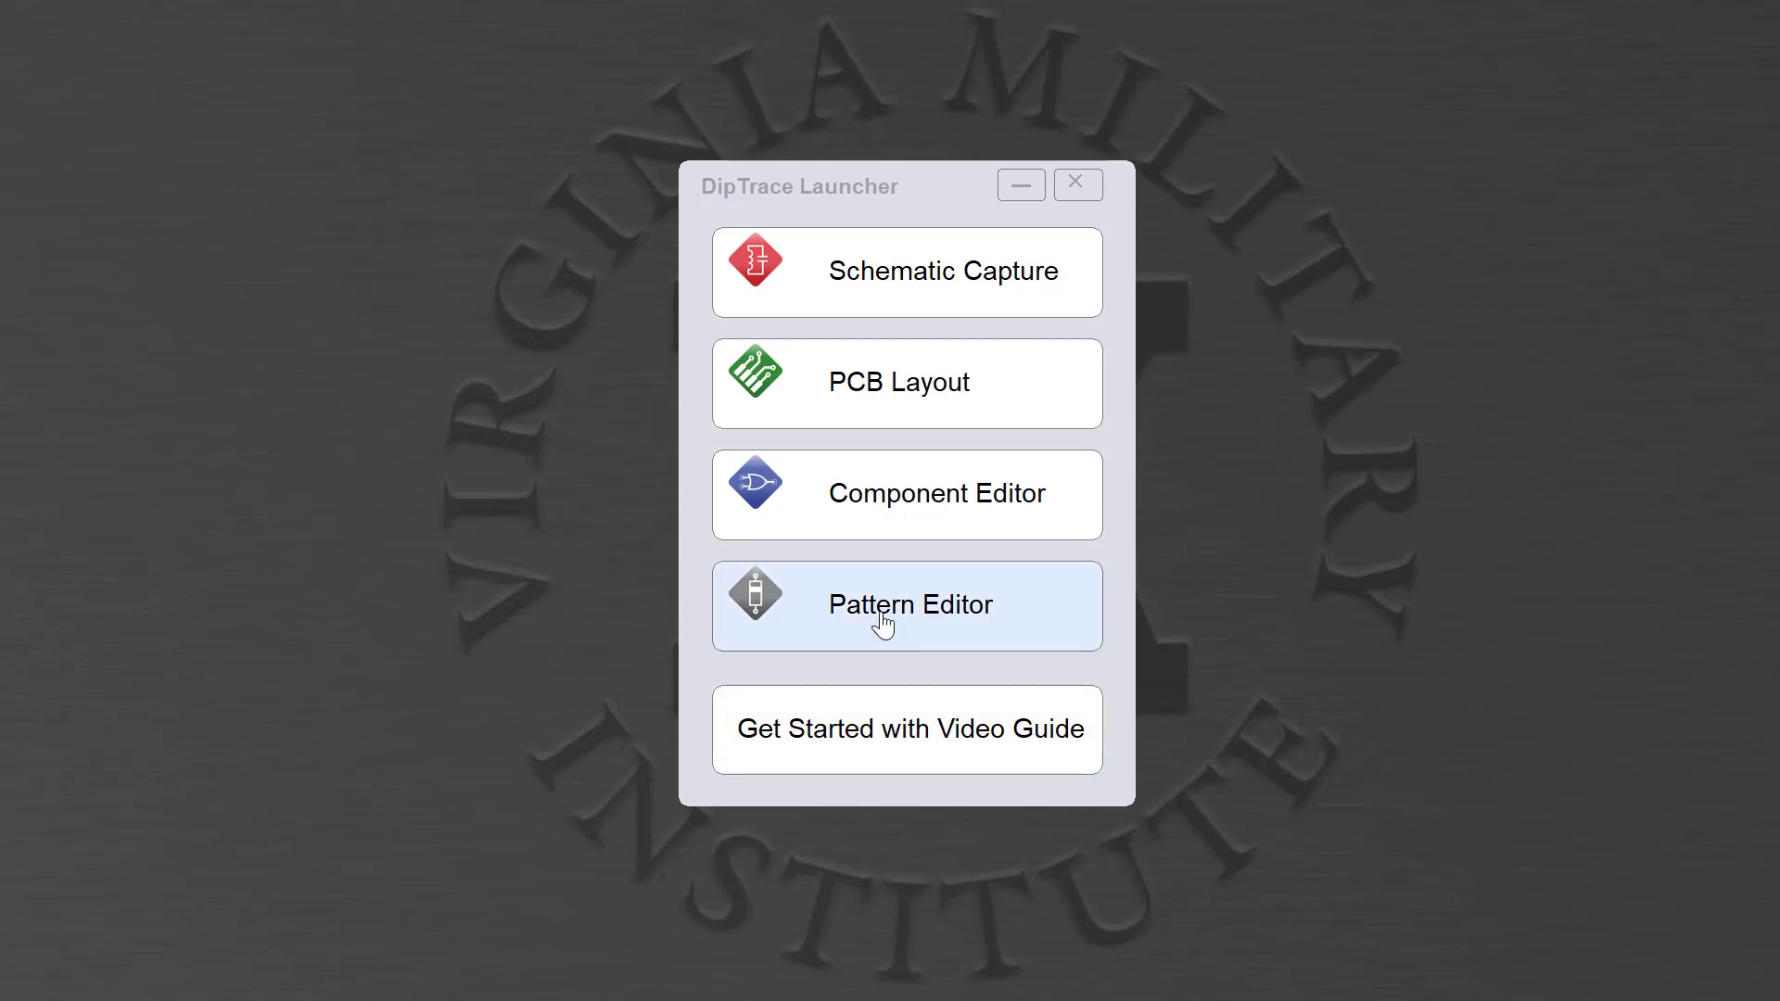
# Step: Open the Pattern Editor and view the Antennas and General pattern libraries
pyautogui.click(880, 623)
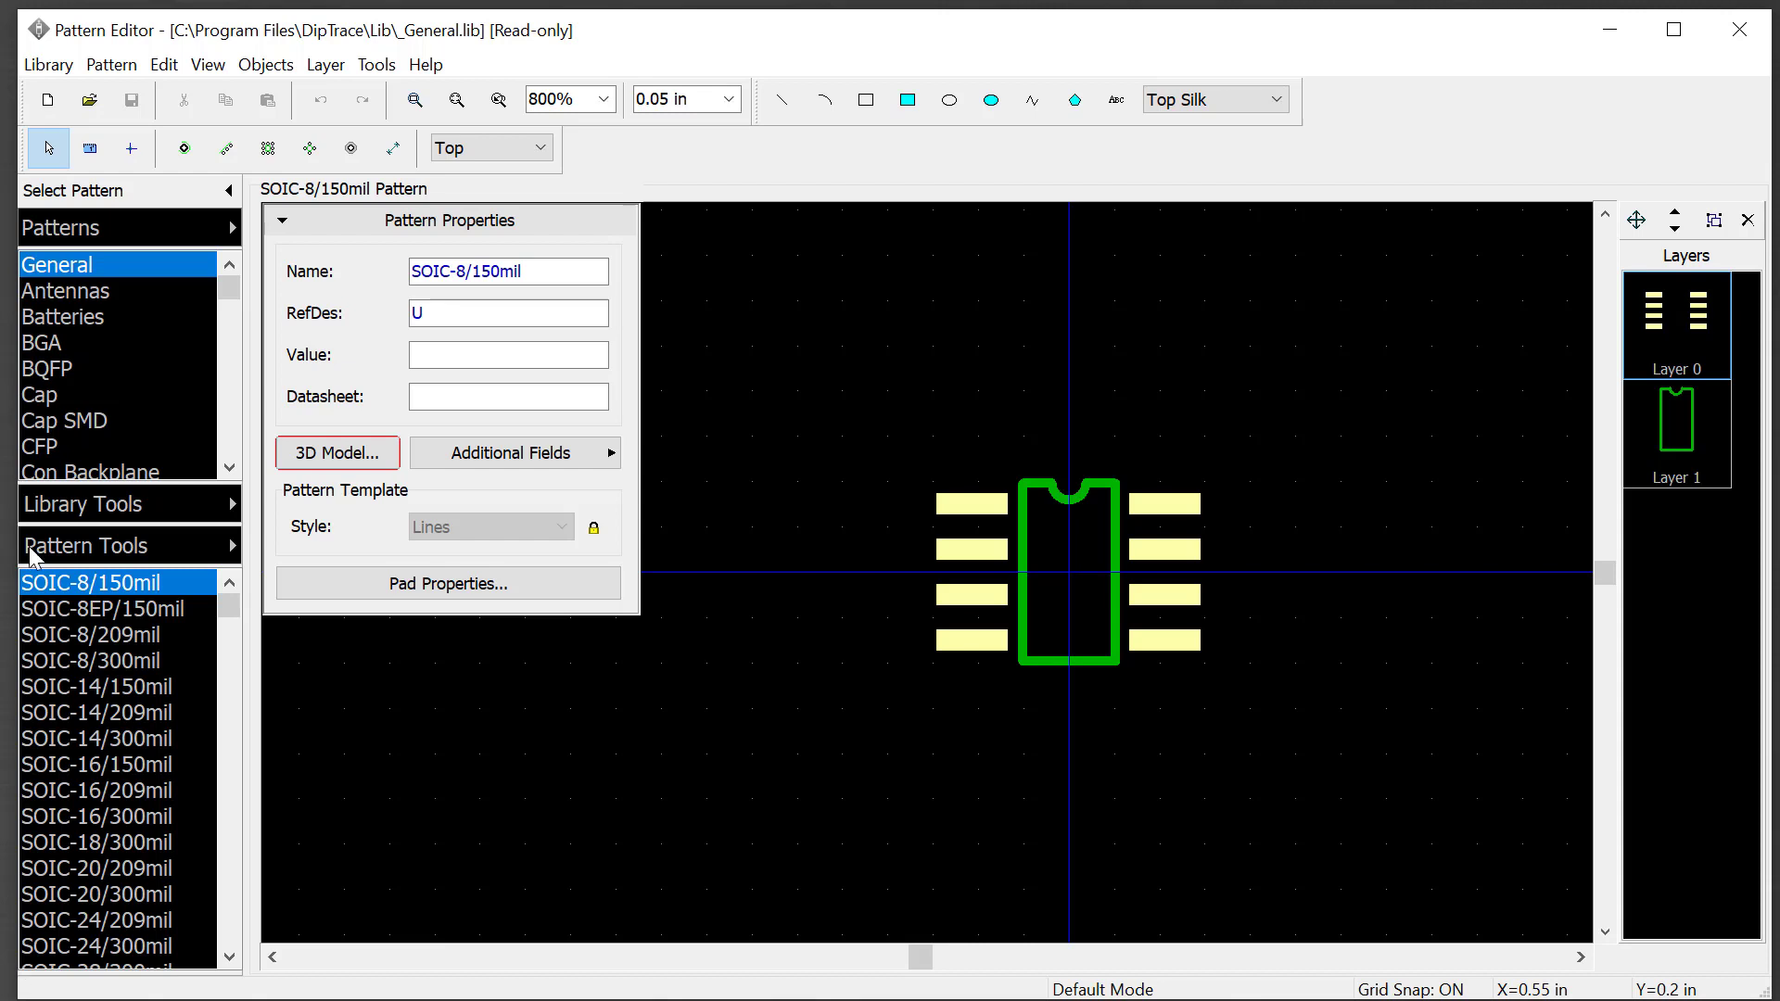
pyautogui.click(73, 298)
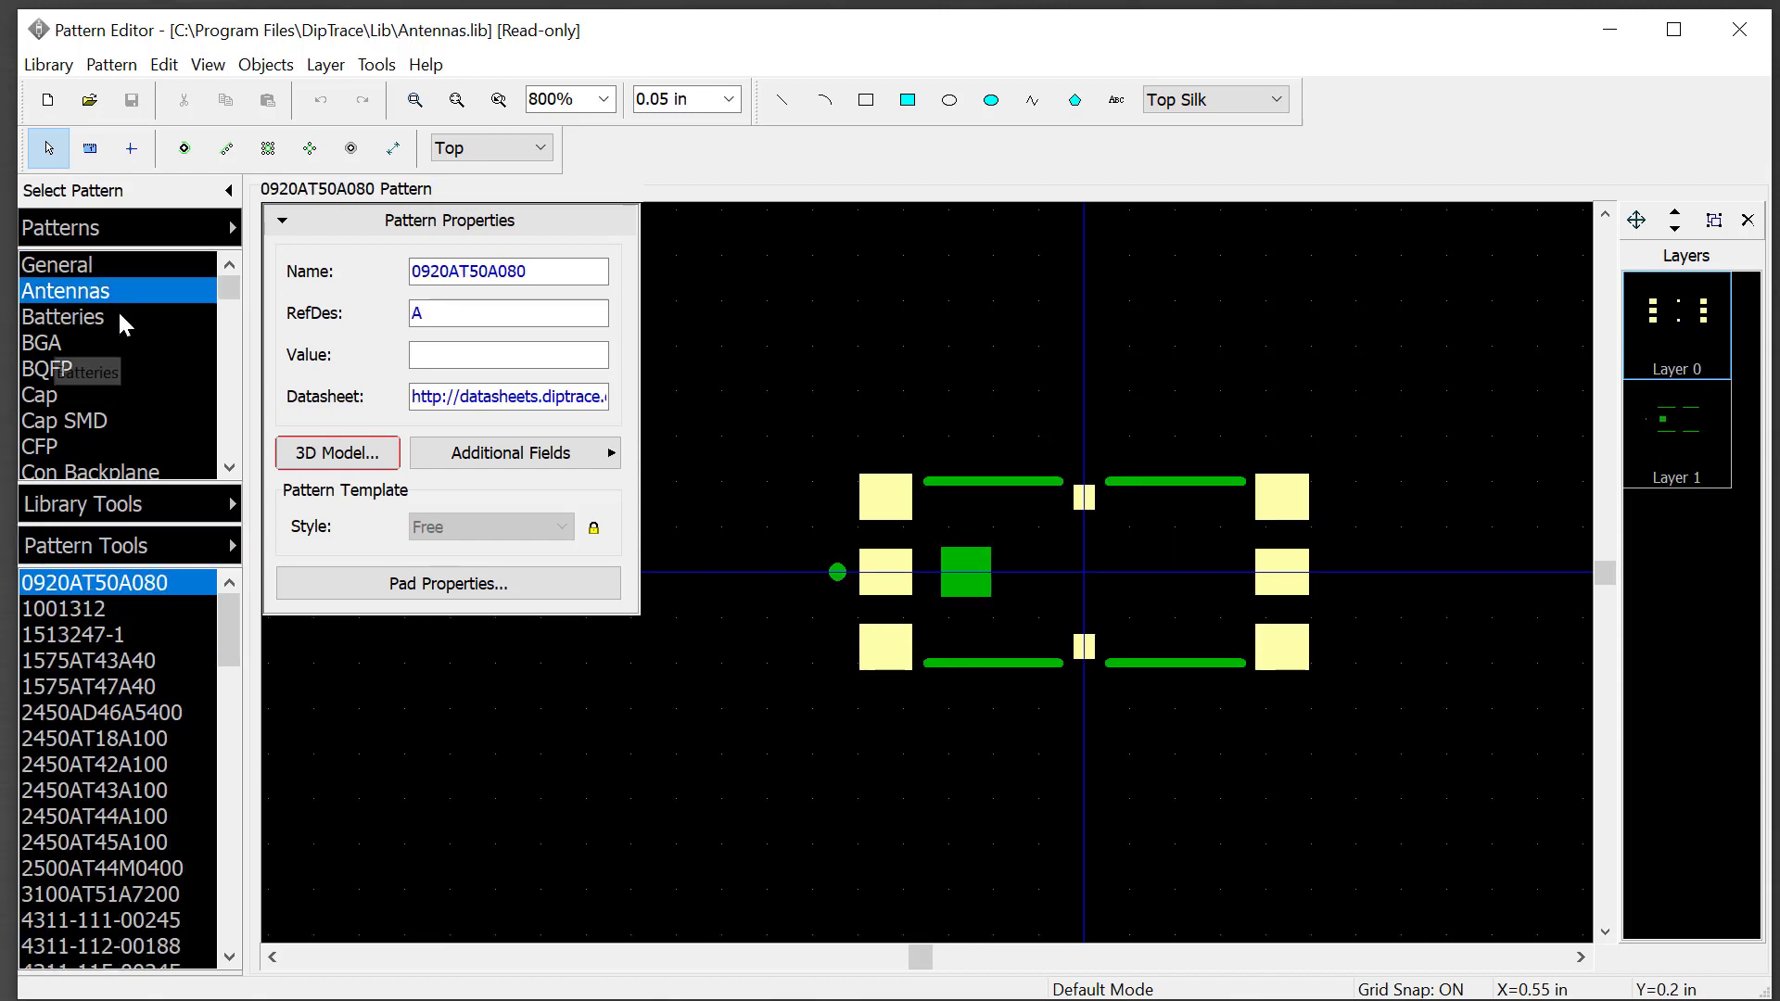
pyautogui.scroll(-3, 234, 338)
pyautogui.moveTo(233, 326); pyautogui.dragTo(232, 290)
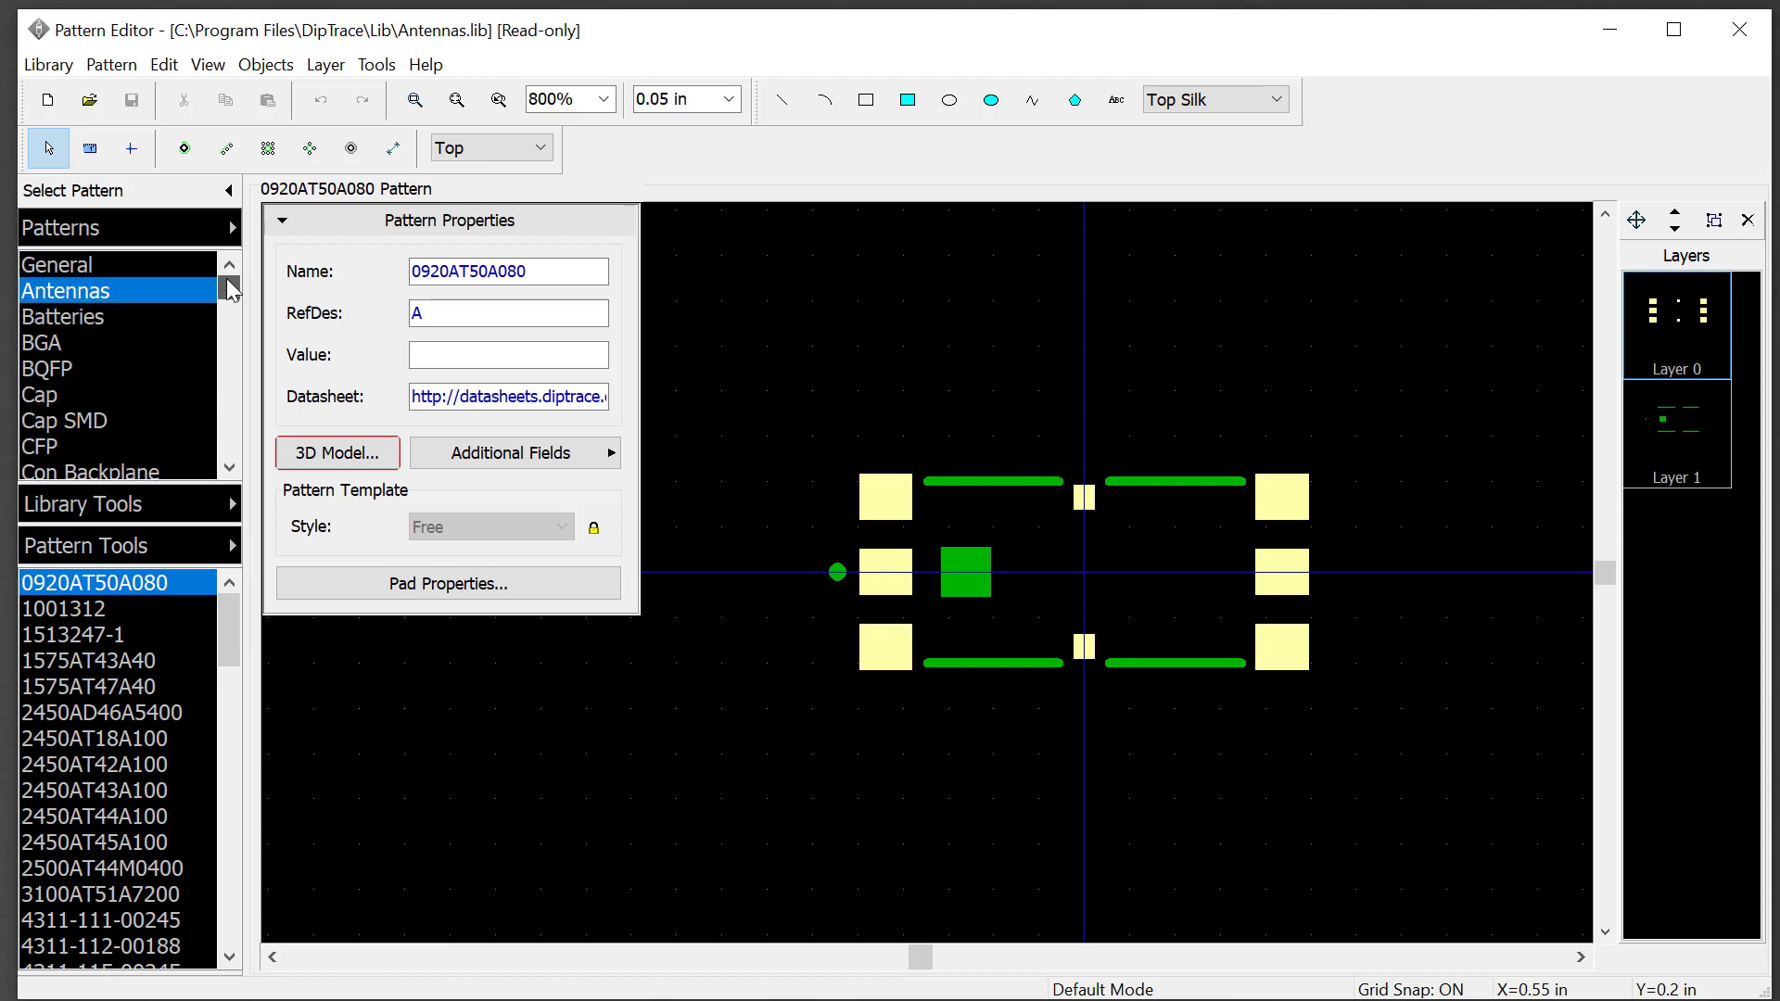
pyautogui.click(82, 276)
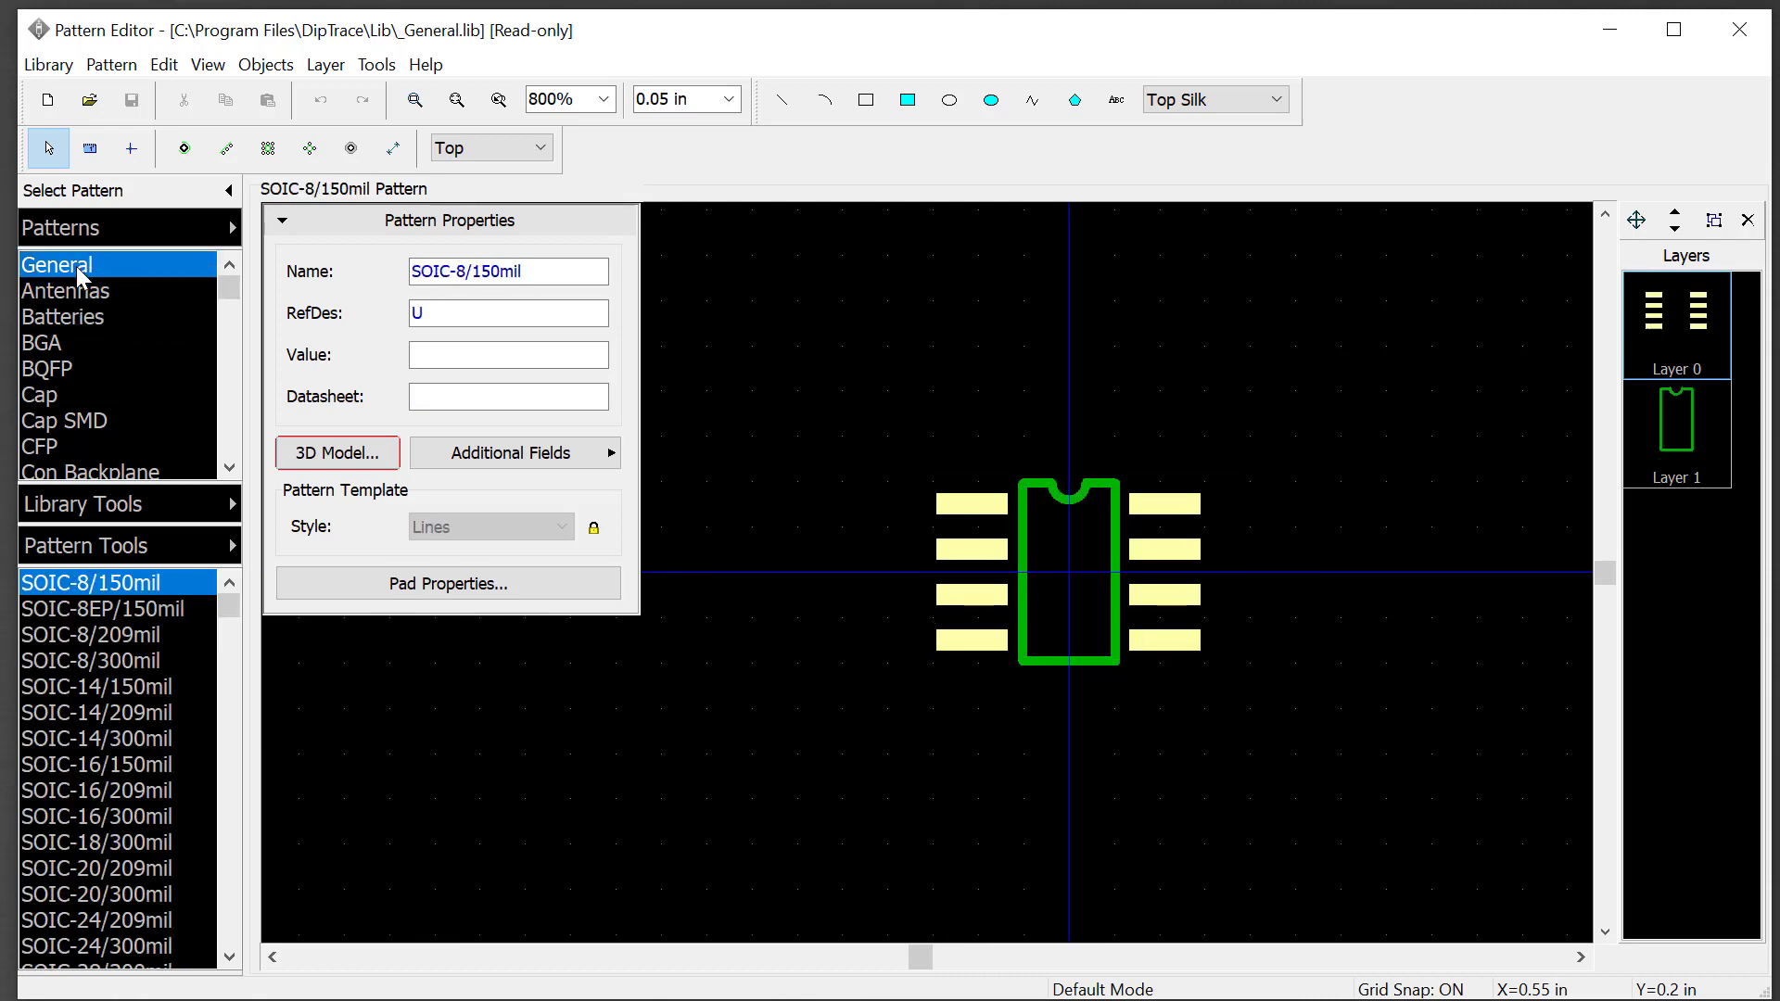
# Step: Browse the General library's SMB, DIP-18 and DIP-16 patterns, and look through the list of other standard libraries
pyautogui.moveTo(240, 613); pyautogui.dragTo(2, 717)
pyautogui.click(213, 687)
pyautogui.click(65, 741)
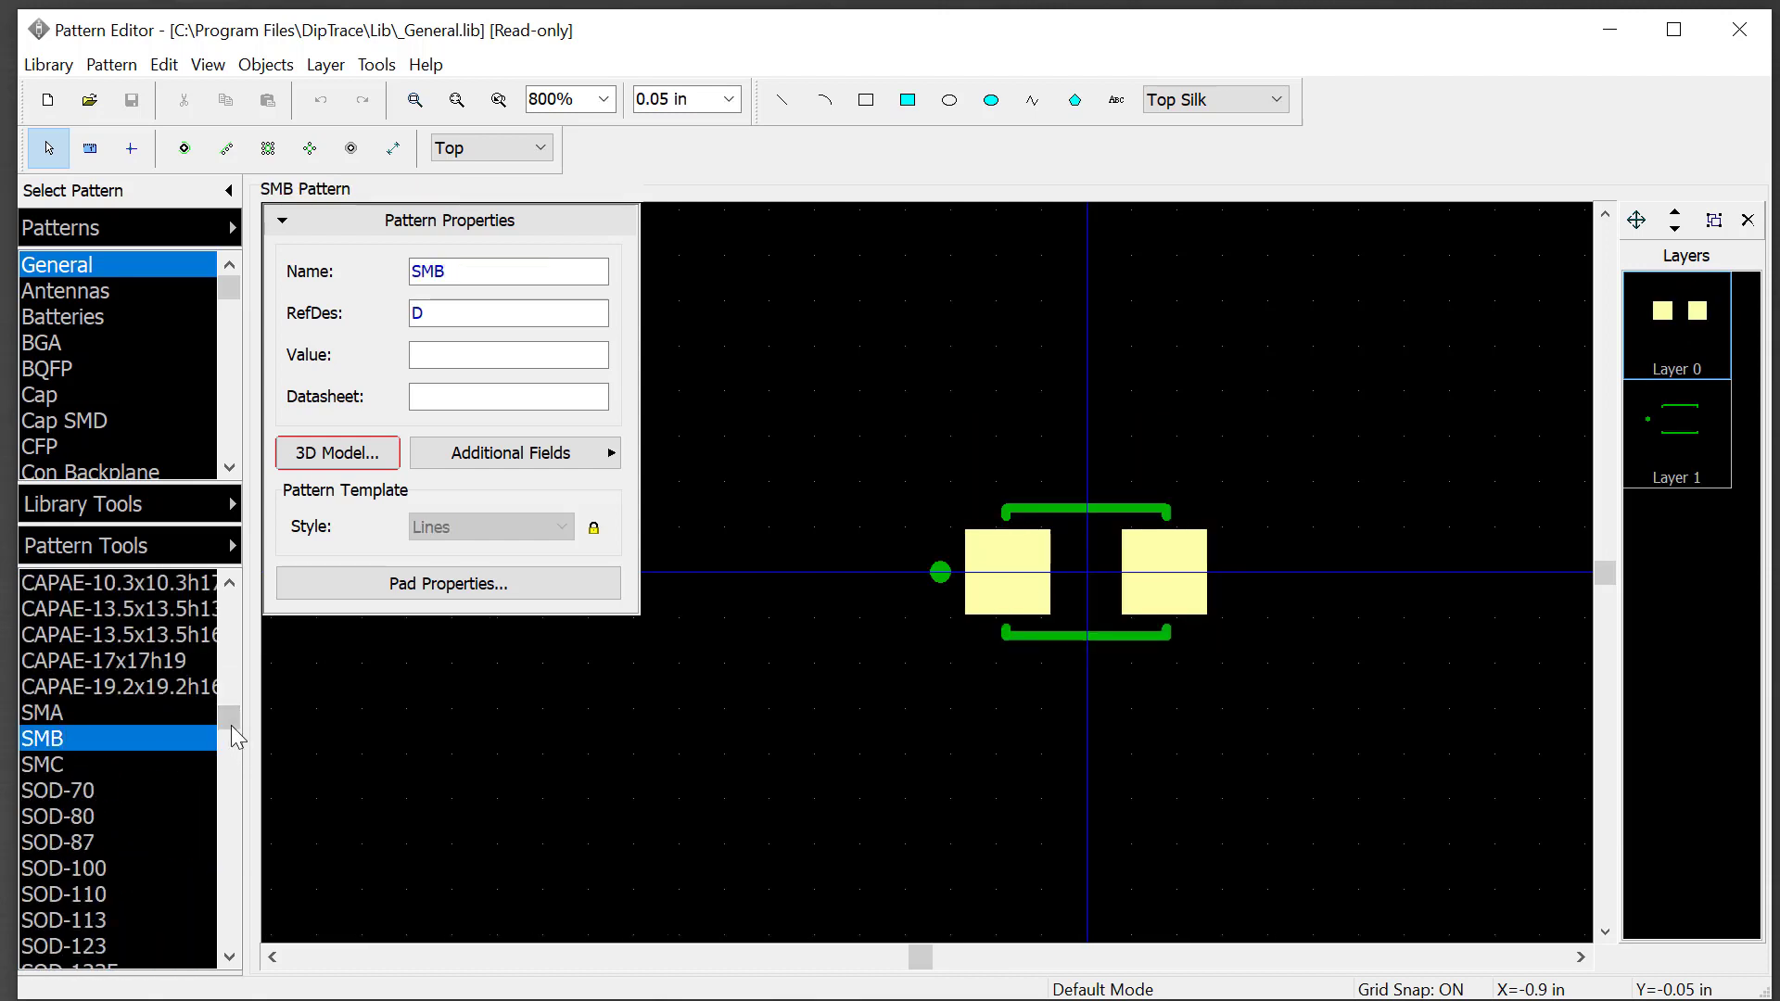
pyautogui.moveTo(231, 721); pyautogui.dragTo(231, 649)
pyautogui.click(111, 660)
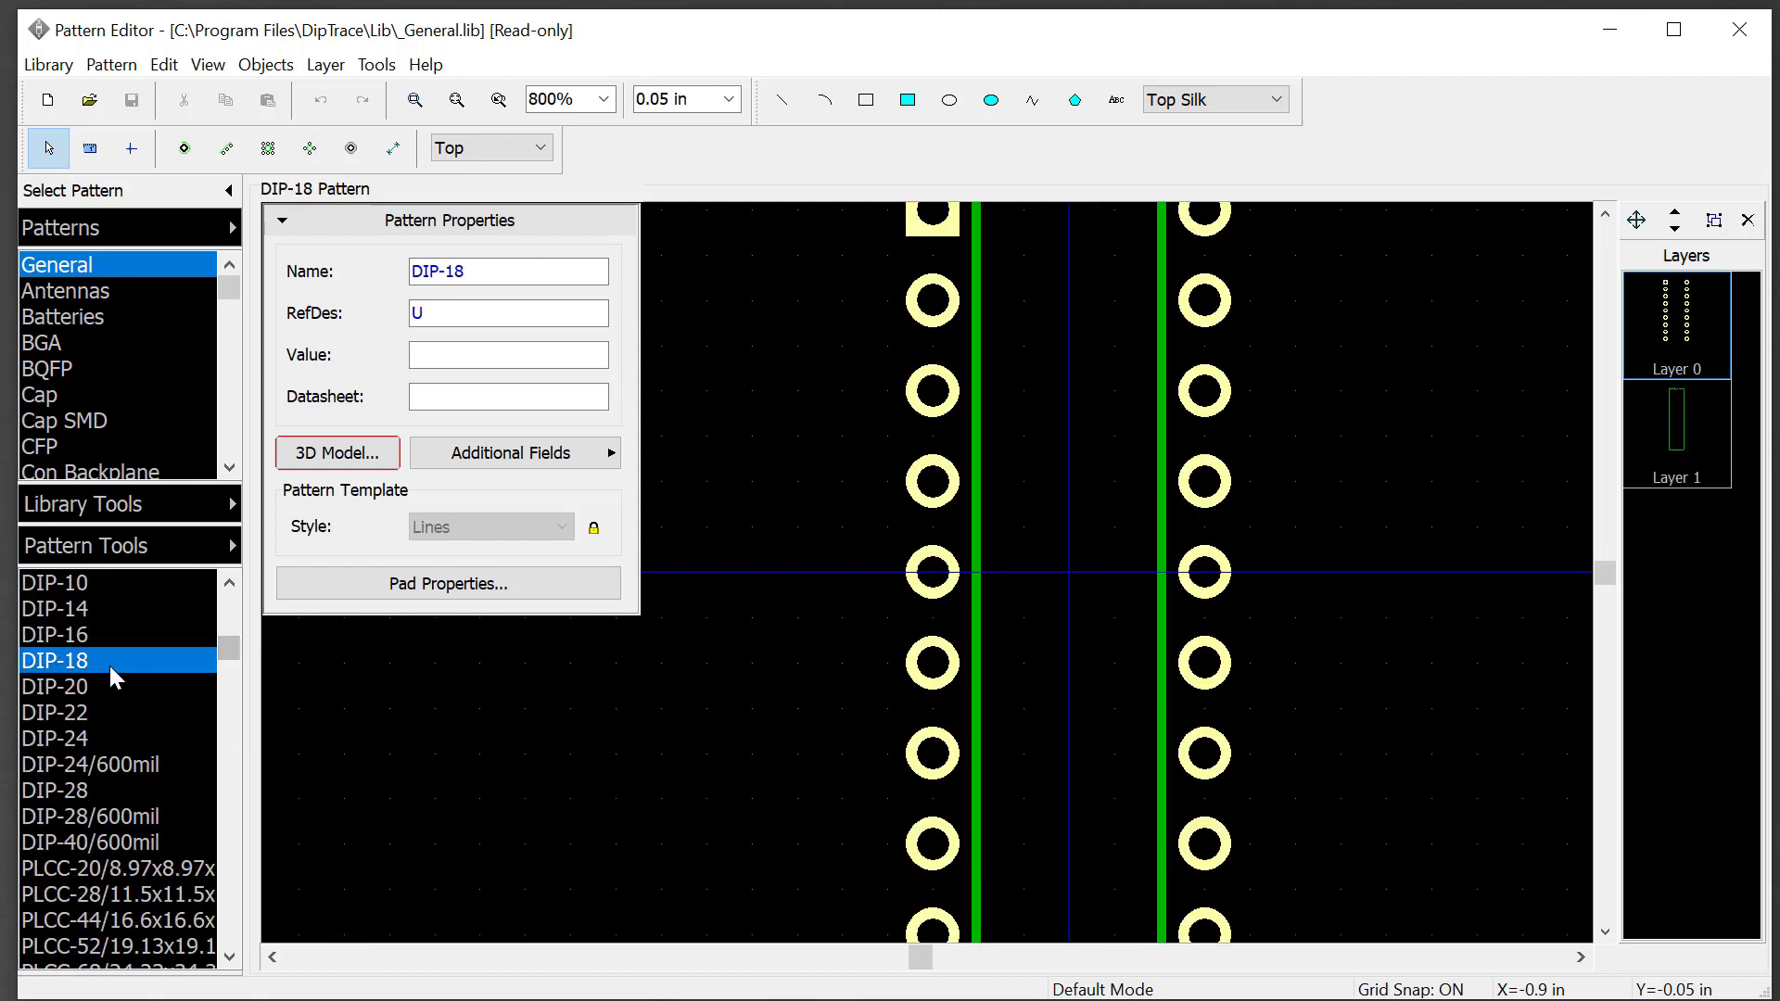
pyautogui.click(104, 635)
pyautogui.click(97, 667)
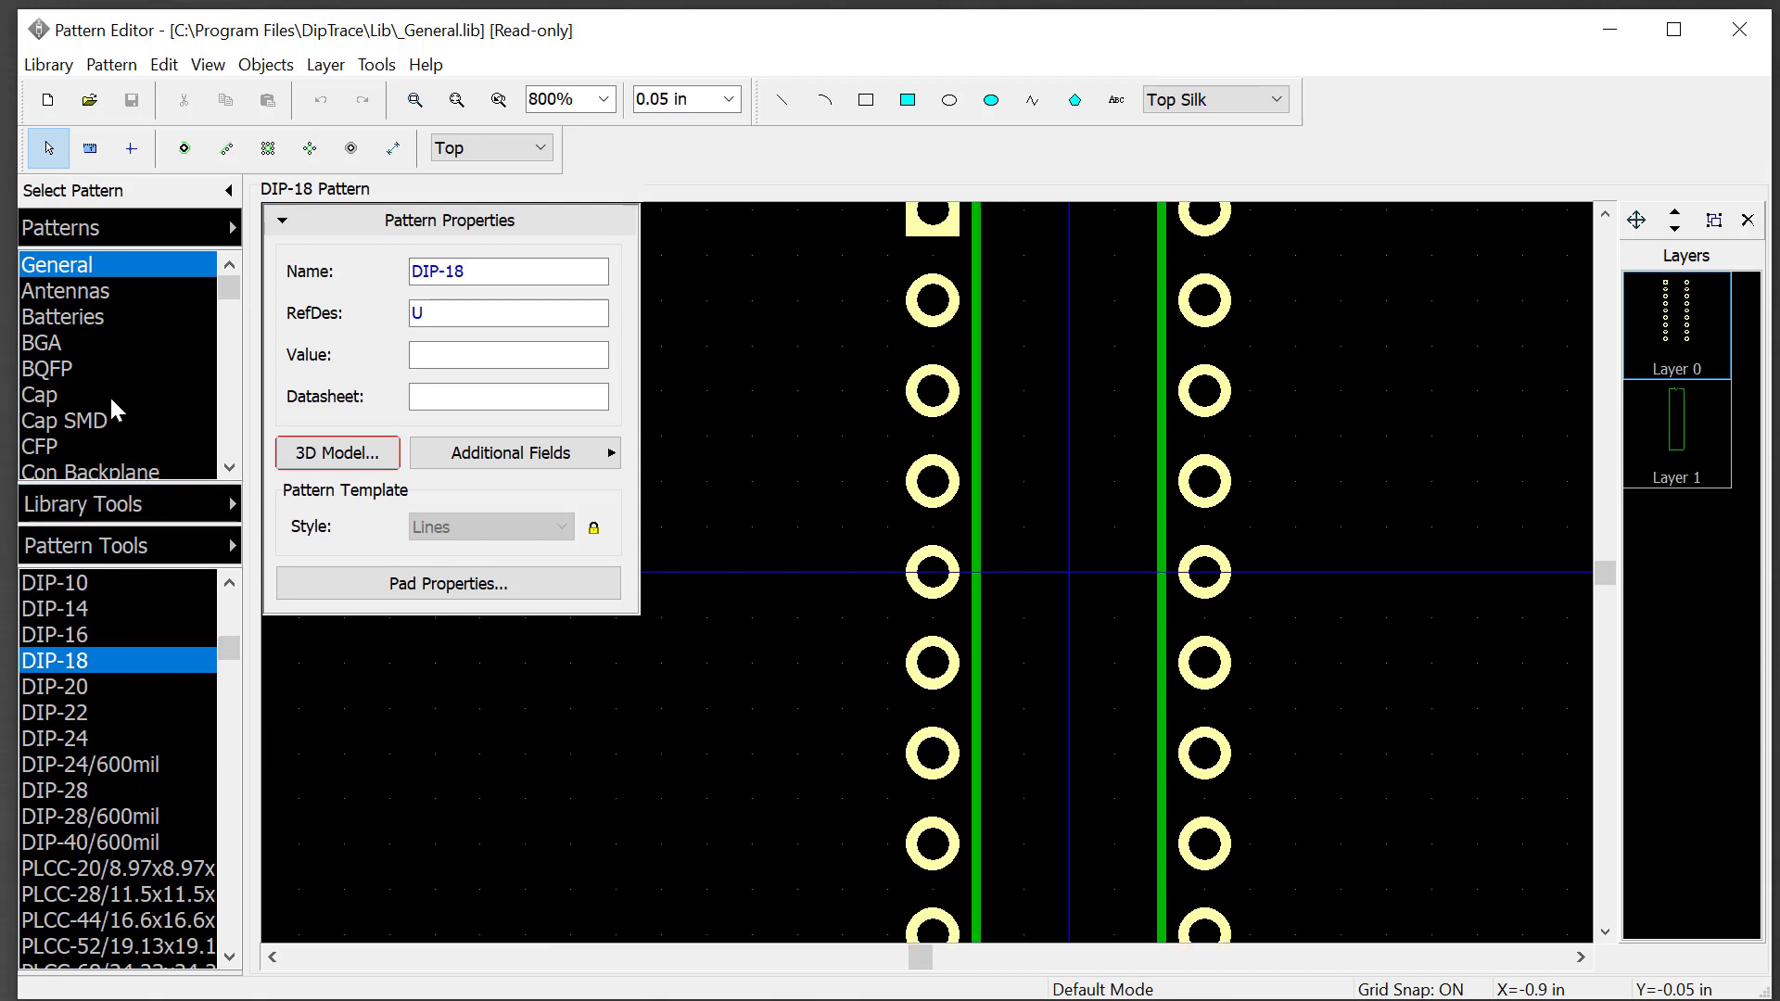
pyautogui.moveTo(229, 283); pyautogui.dragTo(229, 393)
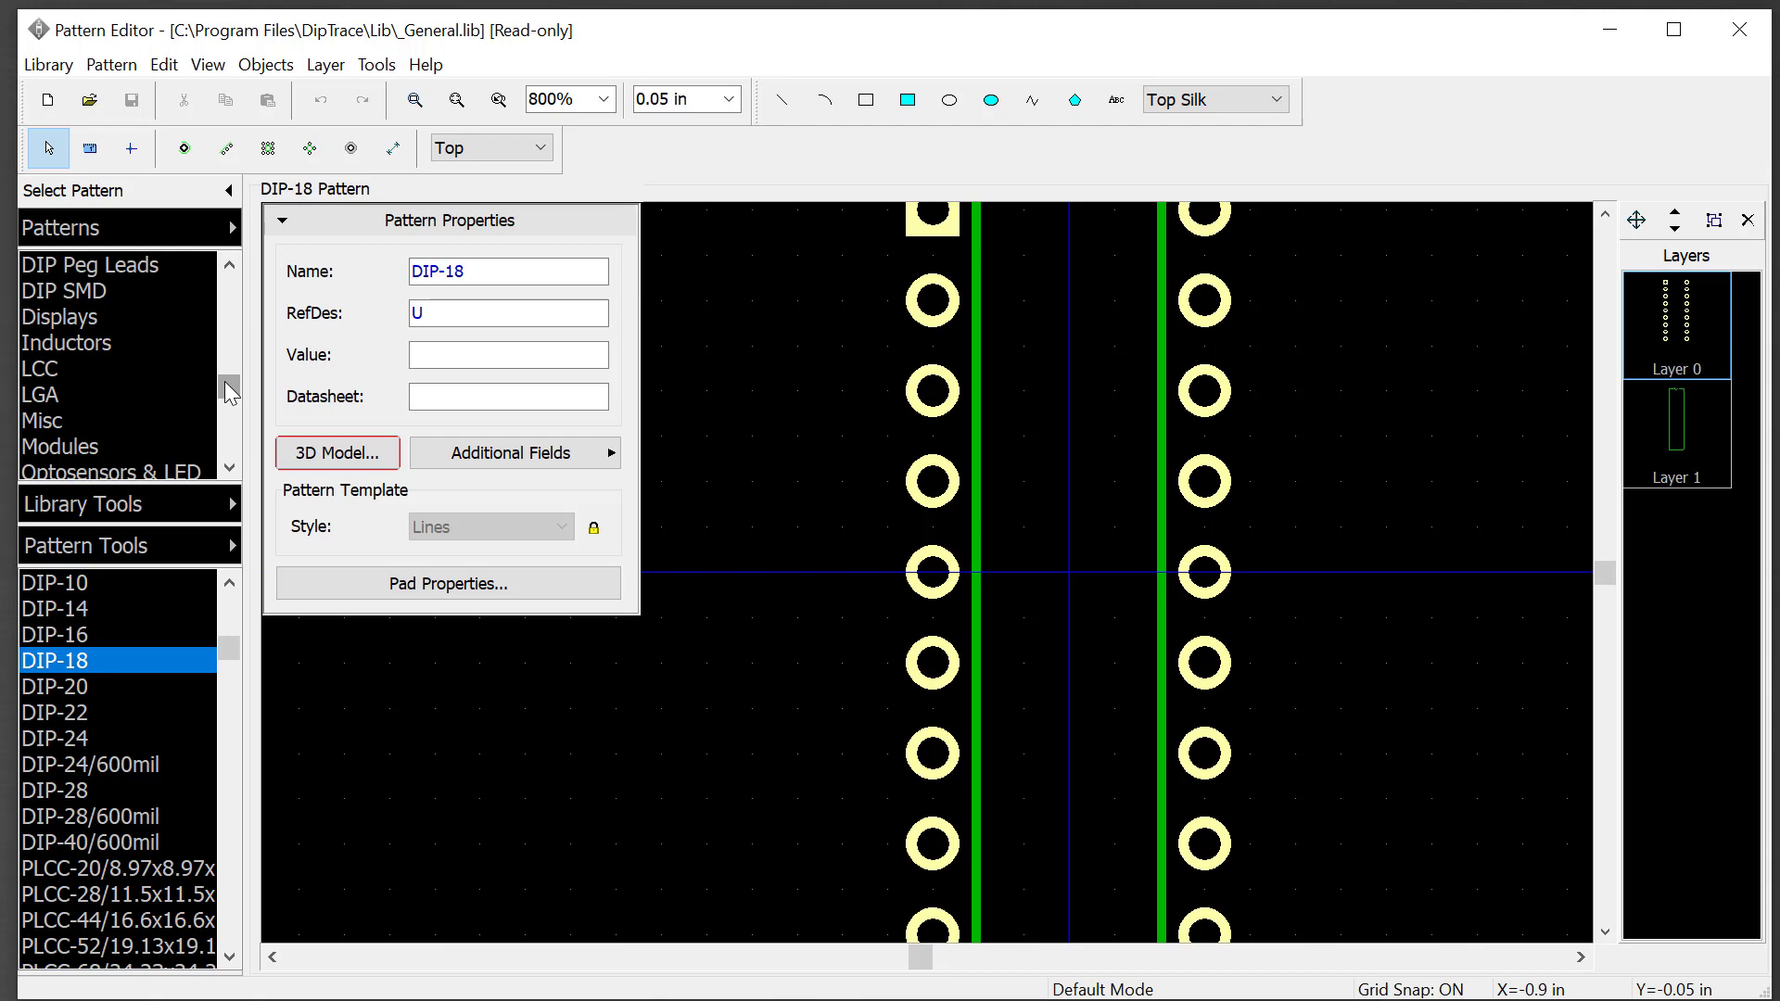
# Step: Create a new library in the User Patterns group with both name and hint set to "Entrepreneurship Class"
pyautogui.click(44, 69)
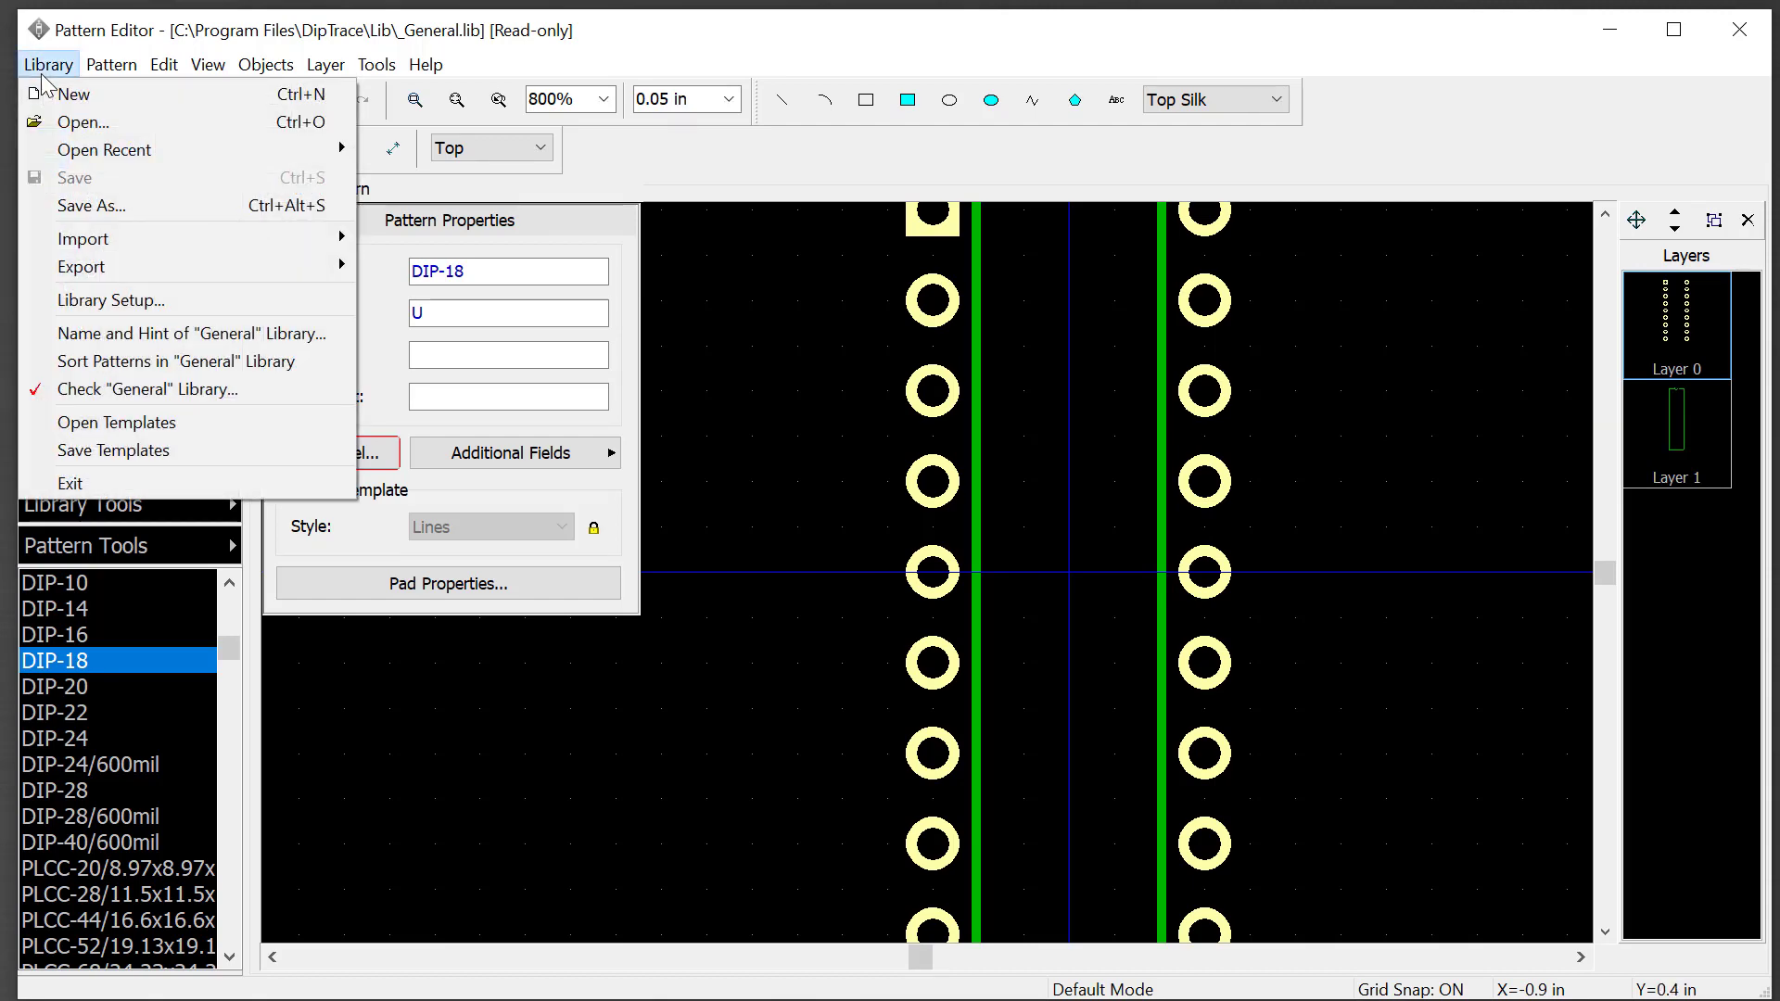
pyautogui.click(48, 87)
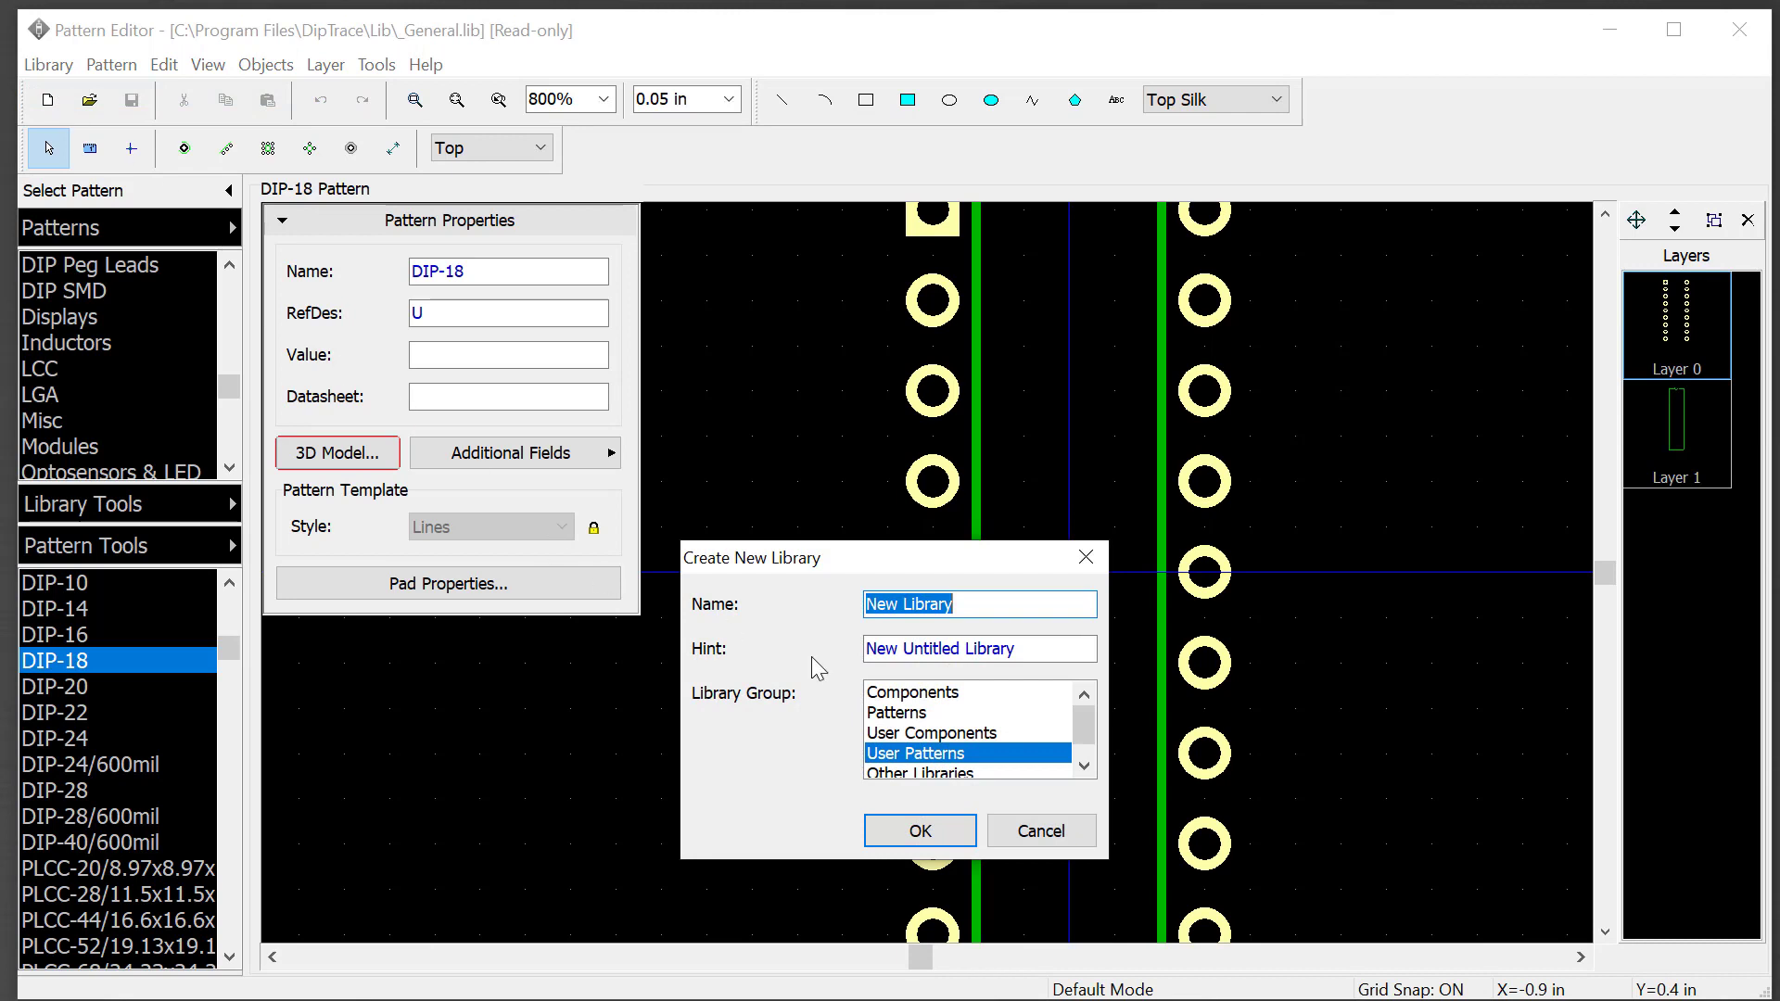
pyautogui.write('Entre')
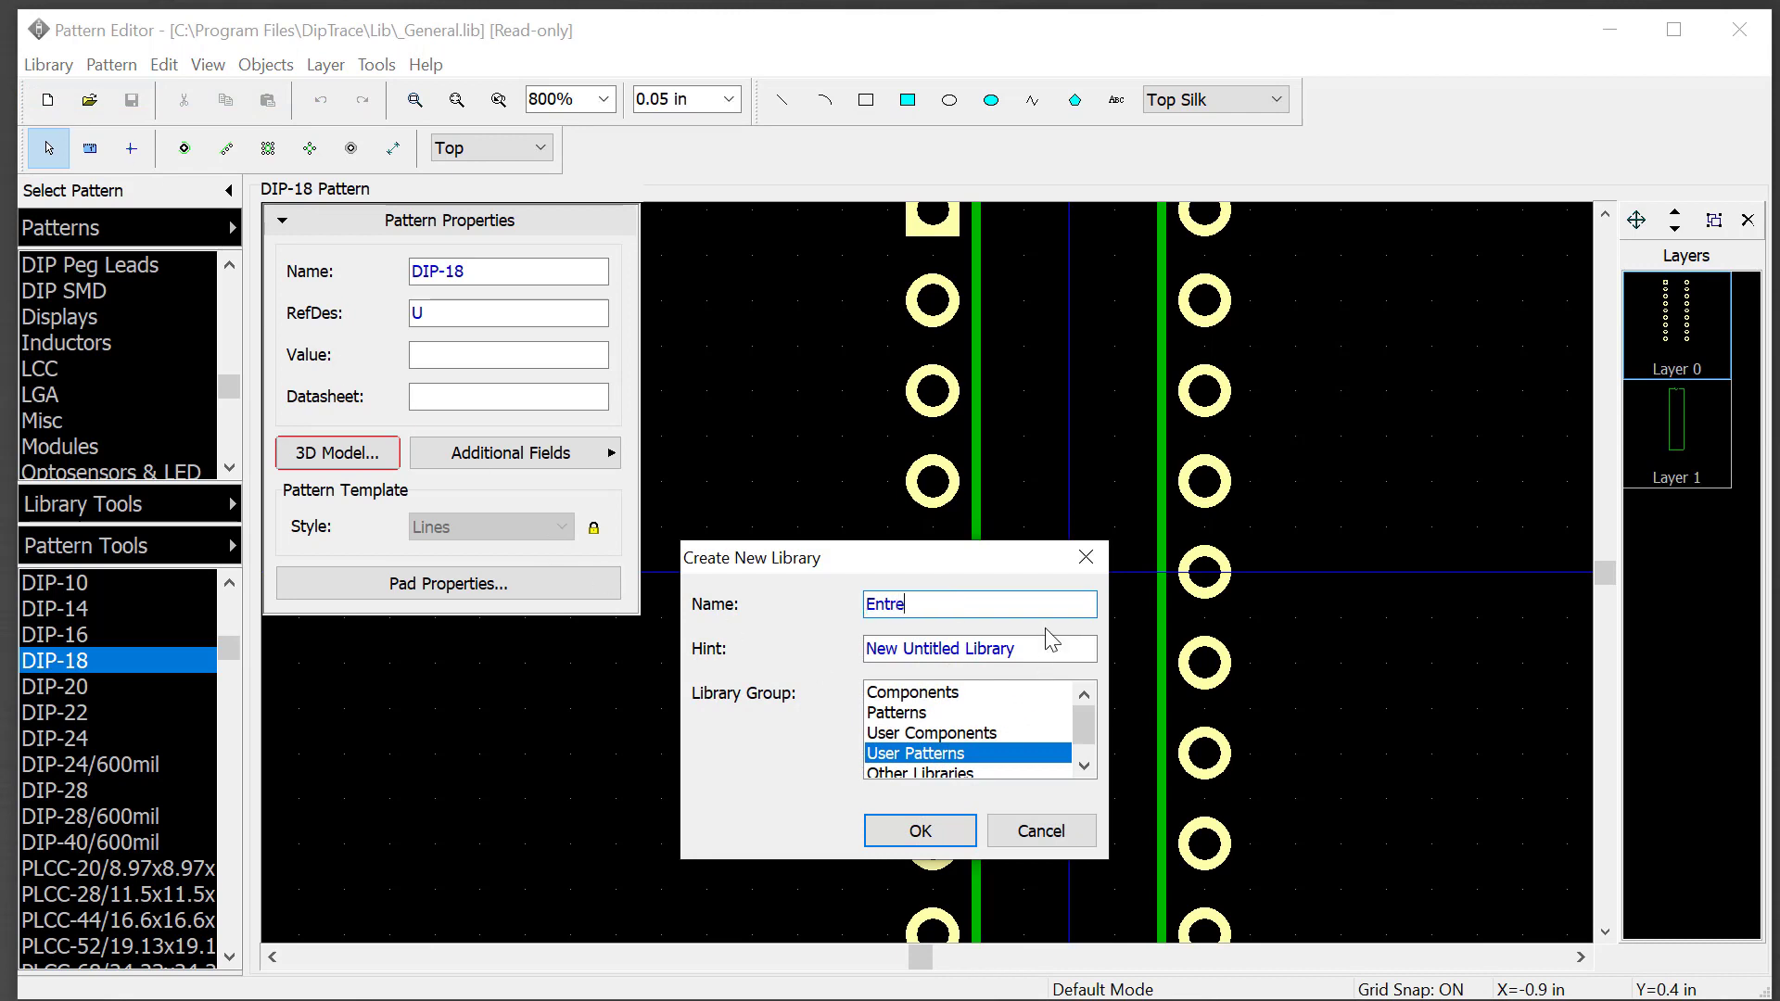
pyautogui.write('preneurship Class')
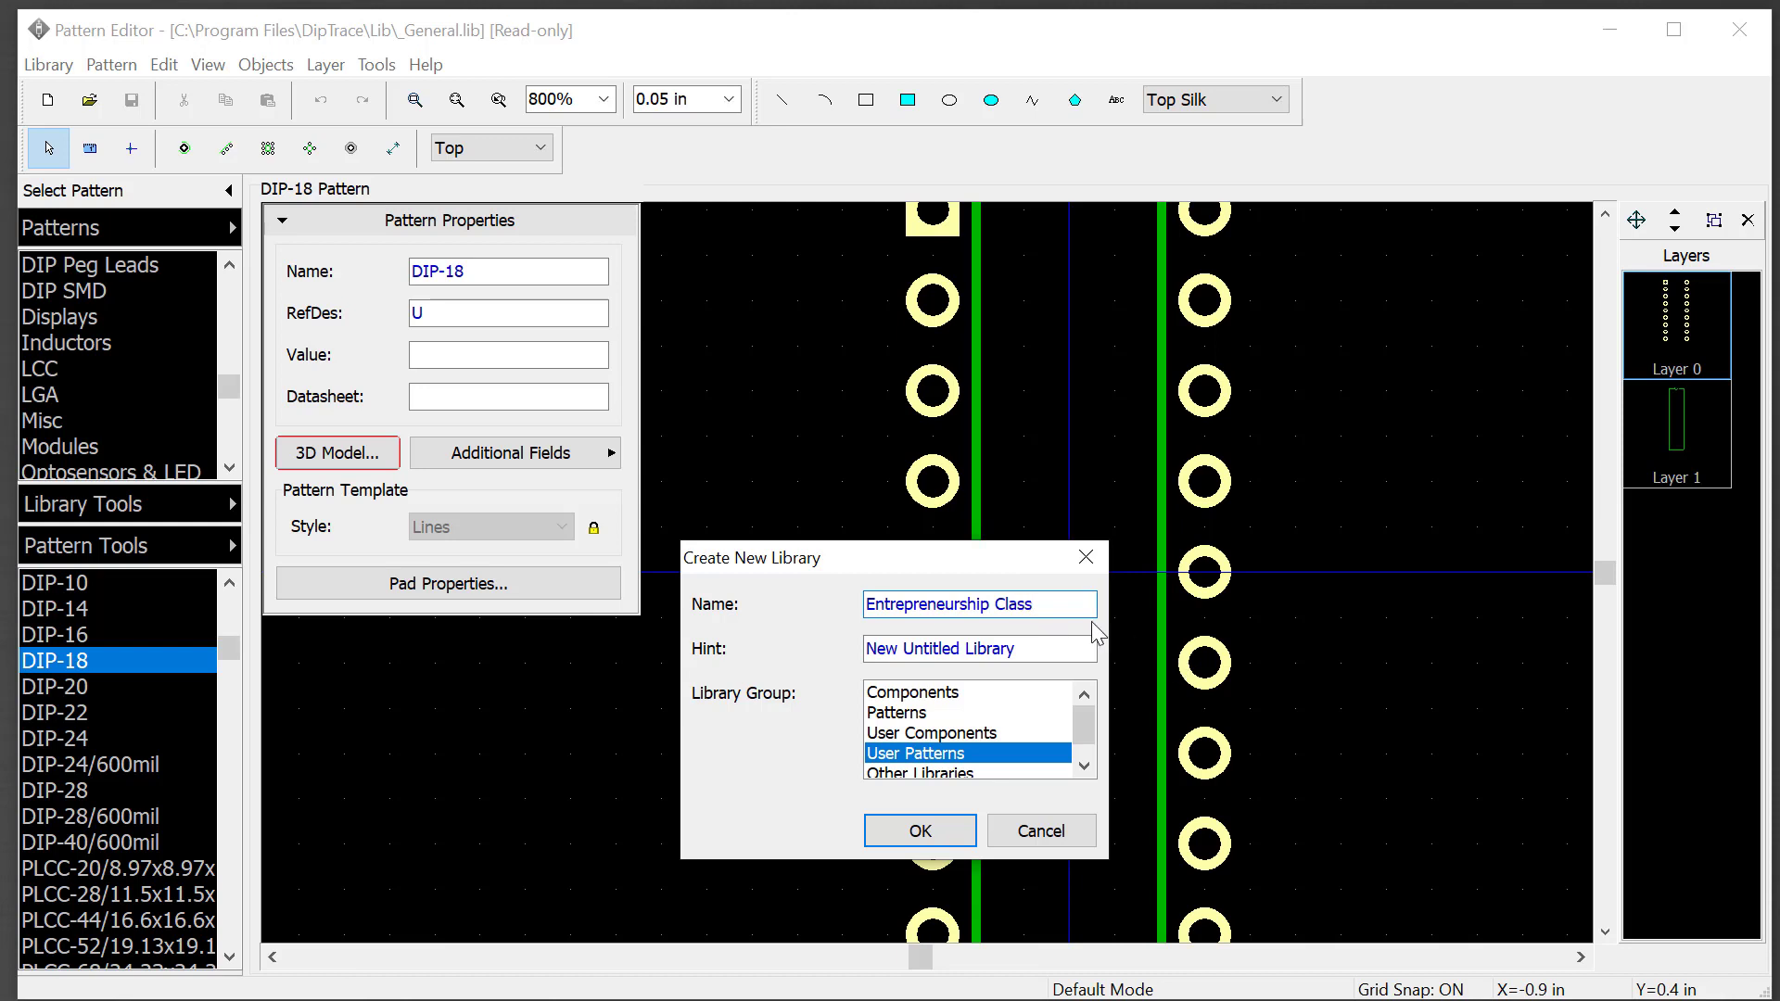
pyautogui.moveTo(1062, 604); pyautogui.dragTo(788, 636)
pyautogui.hotkey('ctrl', 'c')
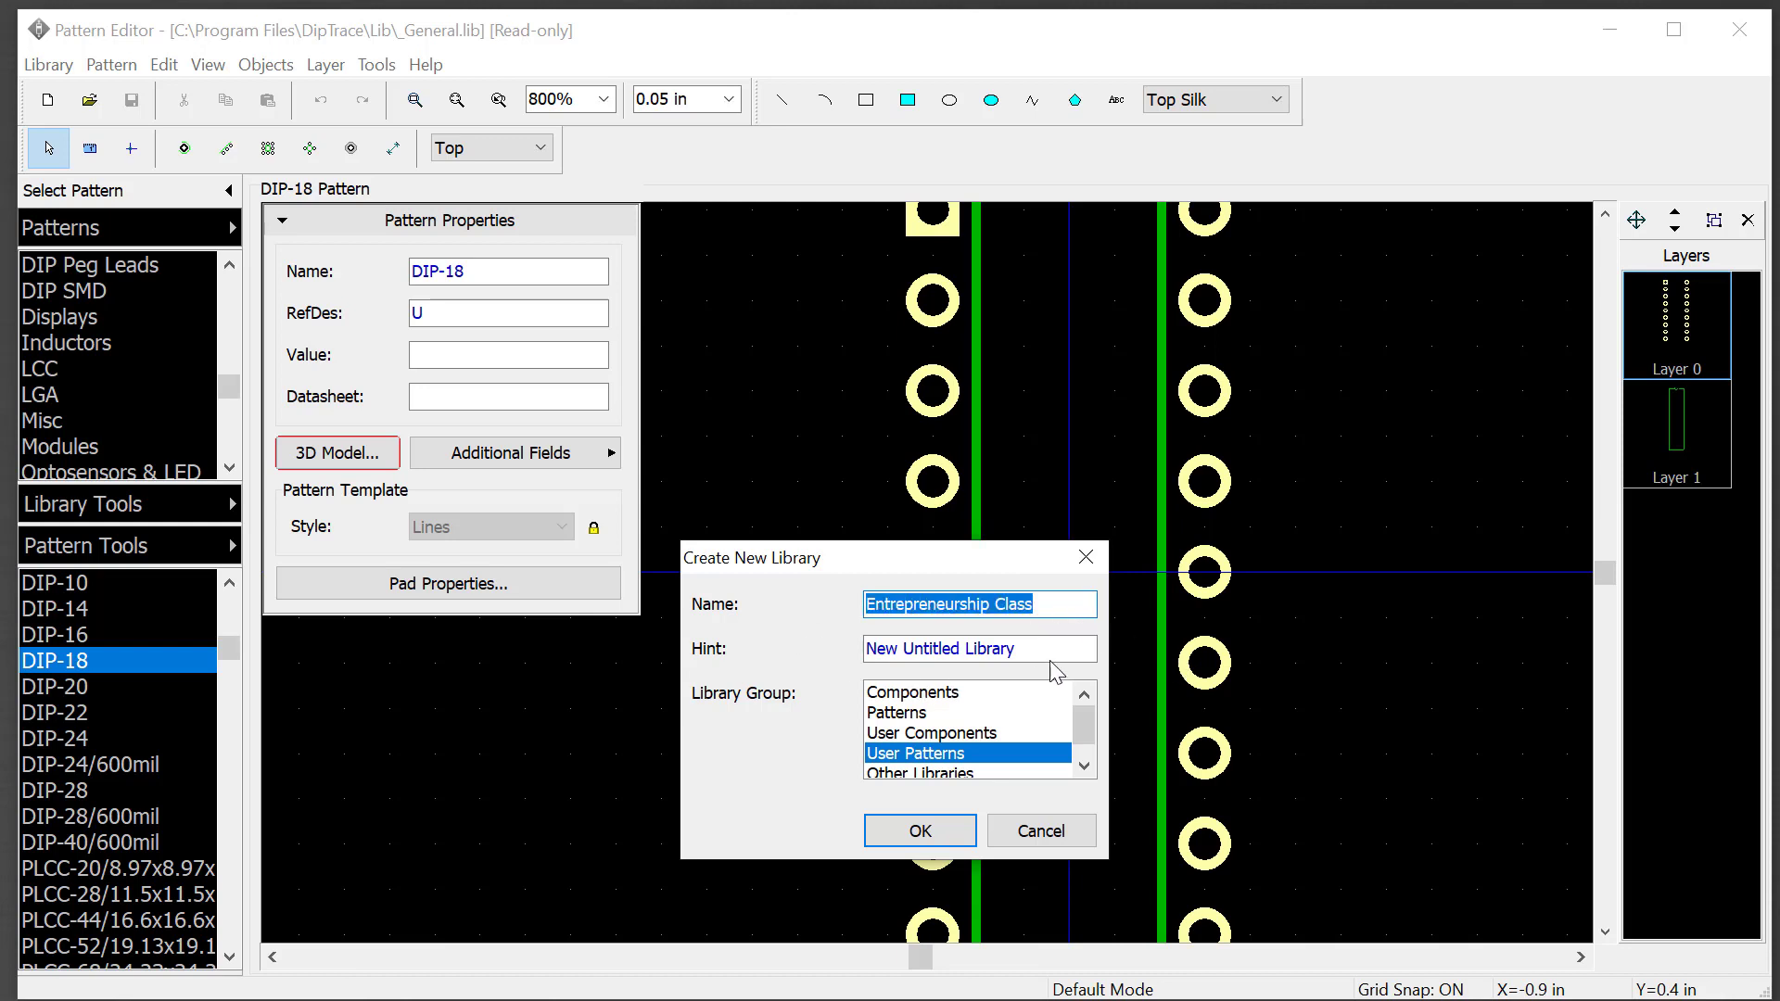
pyautogui.moveTo(1050, 654); pyautogui.dragTo(747, 656)
pyautogui.hotkey('ctrl', 'v')
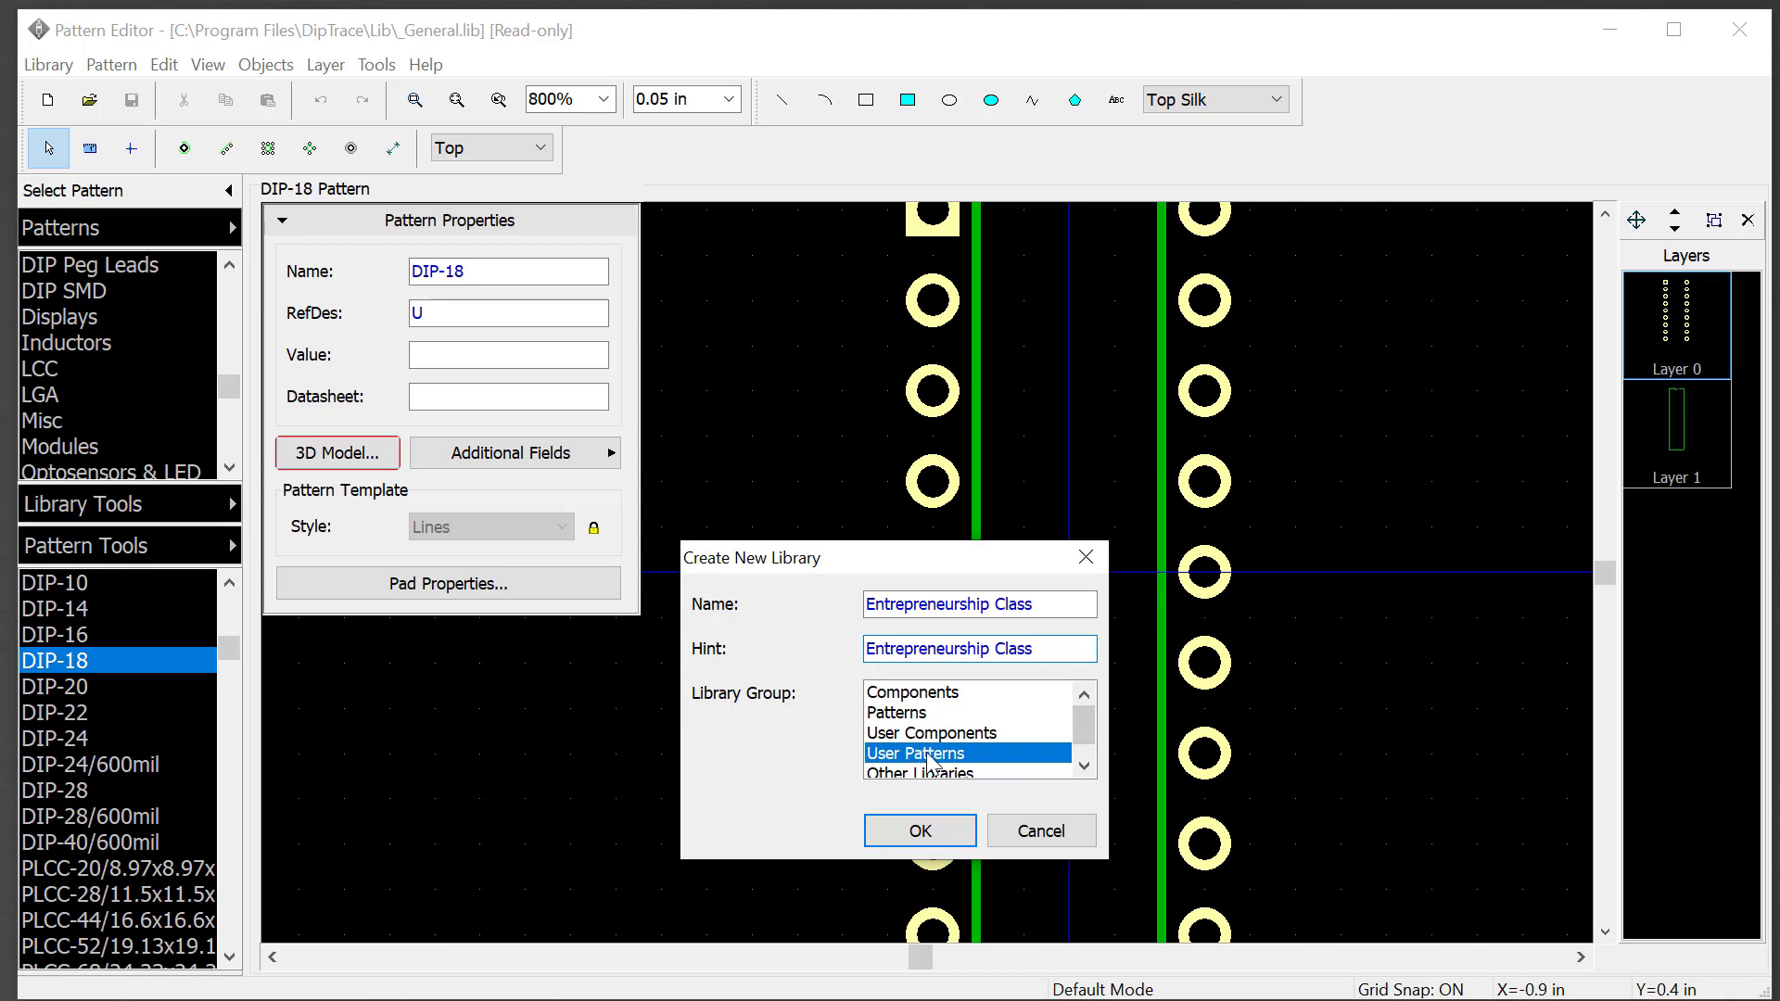
pyautogui.click(910, 832)
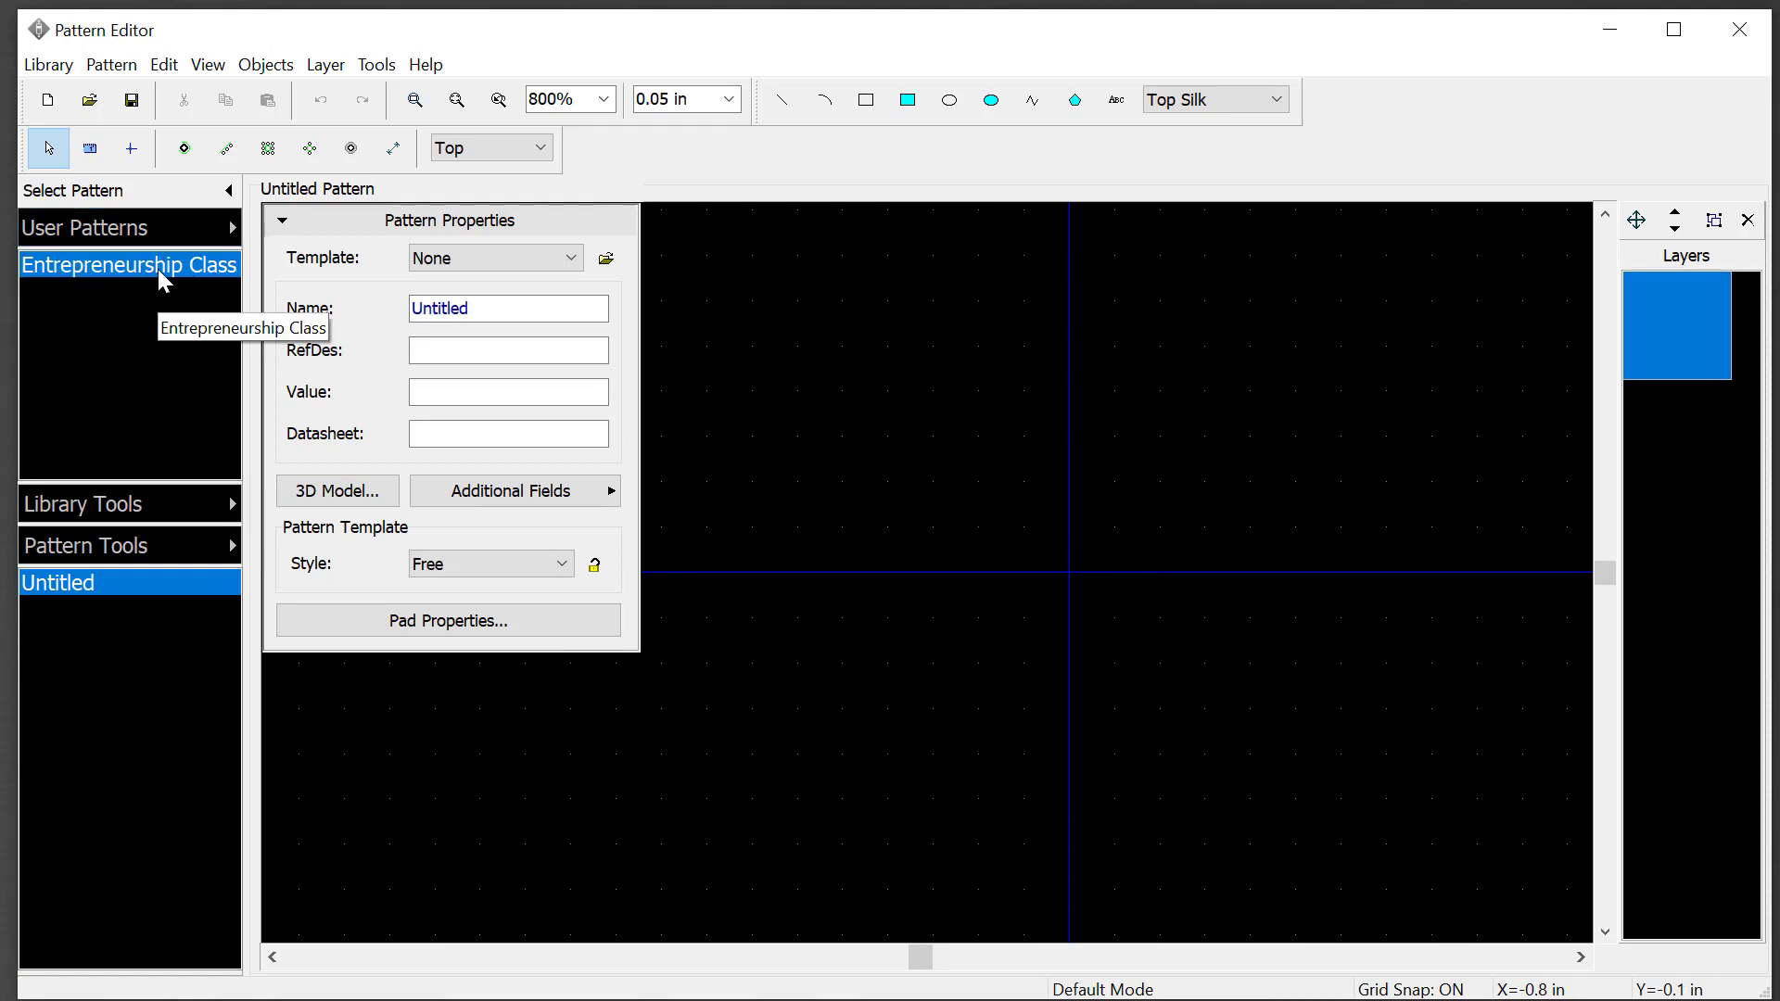
# Step: Switch to the standard General library and save the new library's changes as "Entrepreneurship Pattern Library" in the Base Station - Eve folder
pyautogui.click(204, 239)
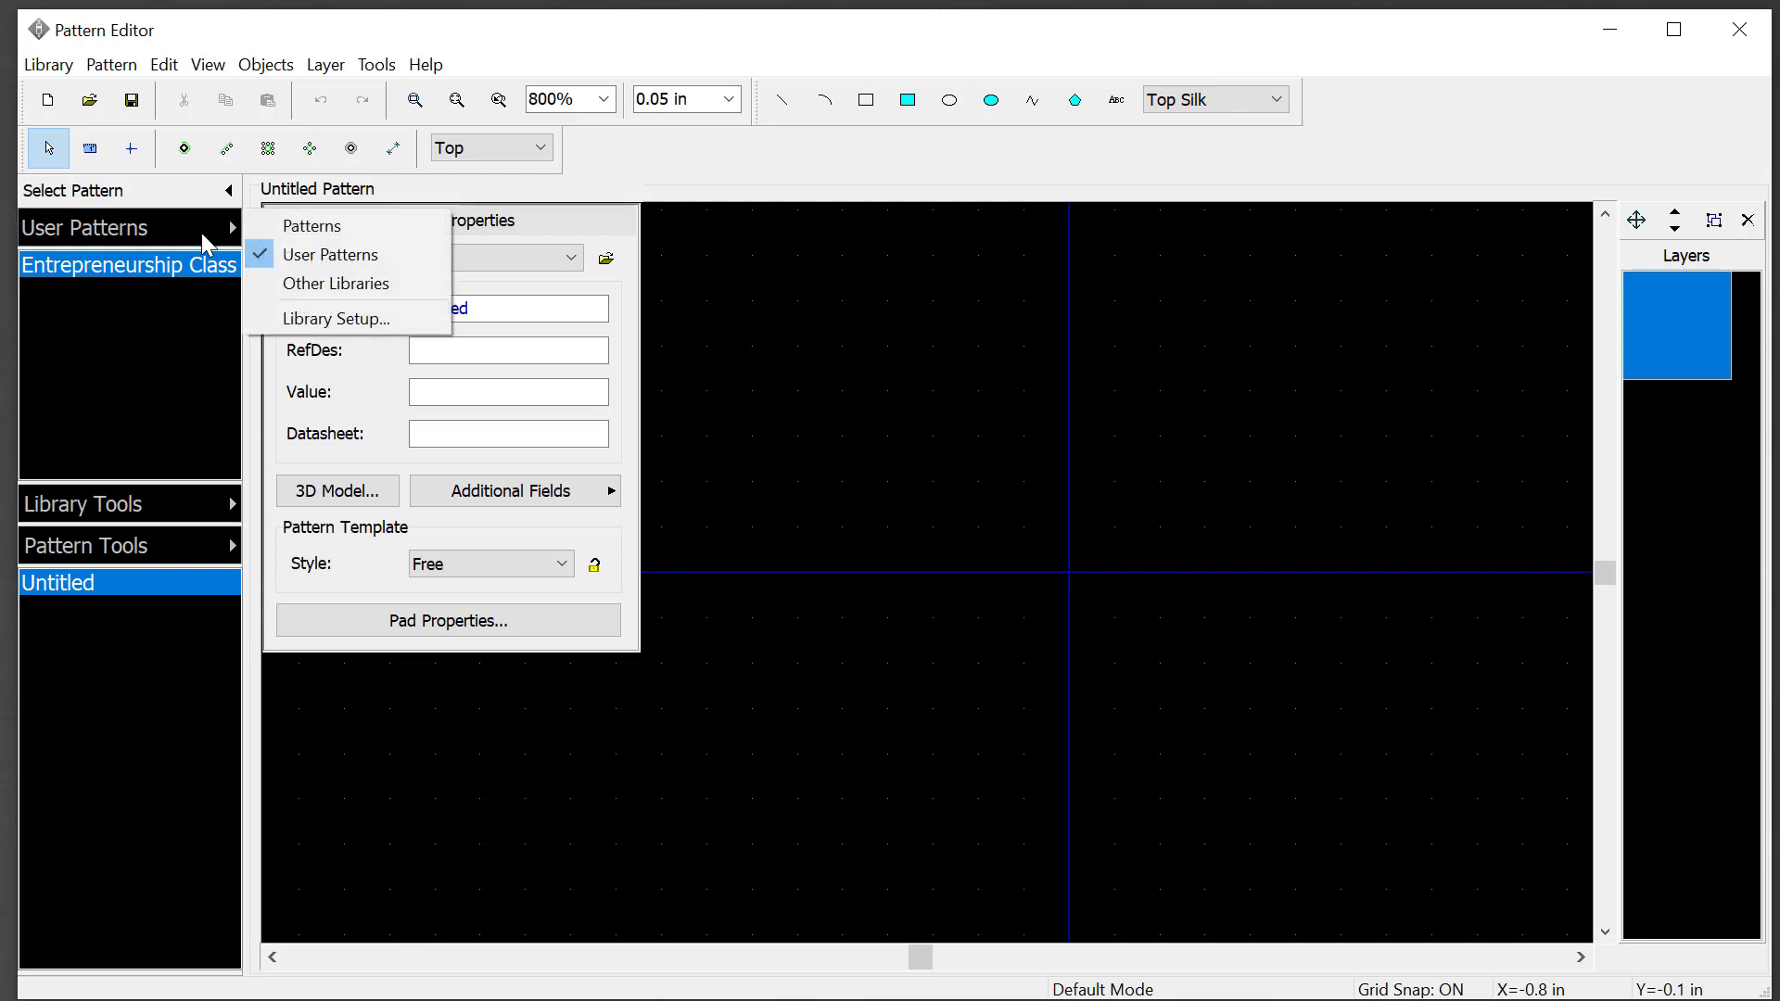
pyautogui.click(306, 228)
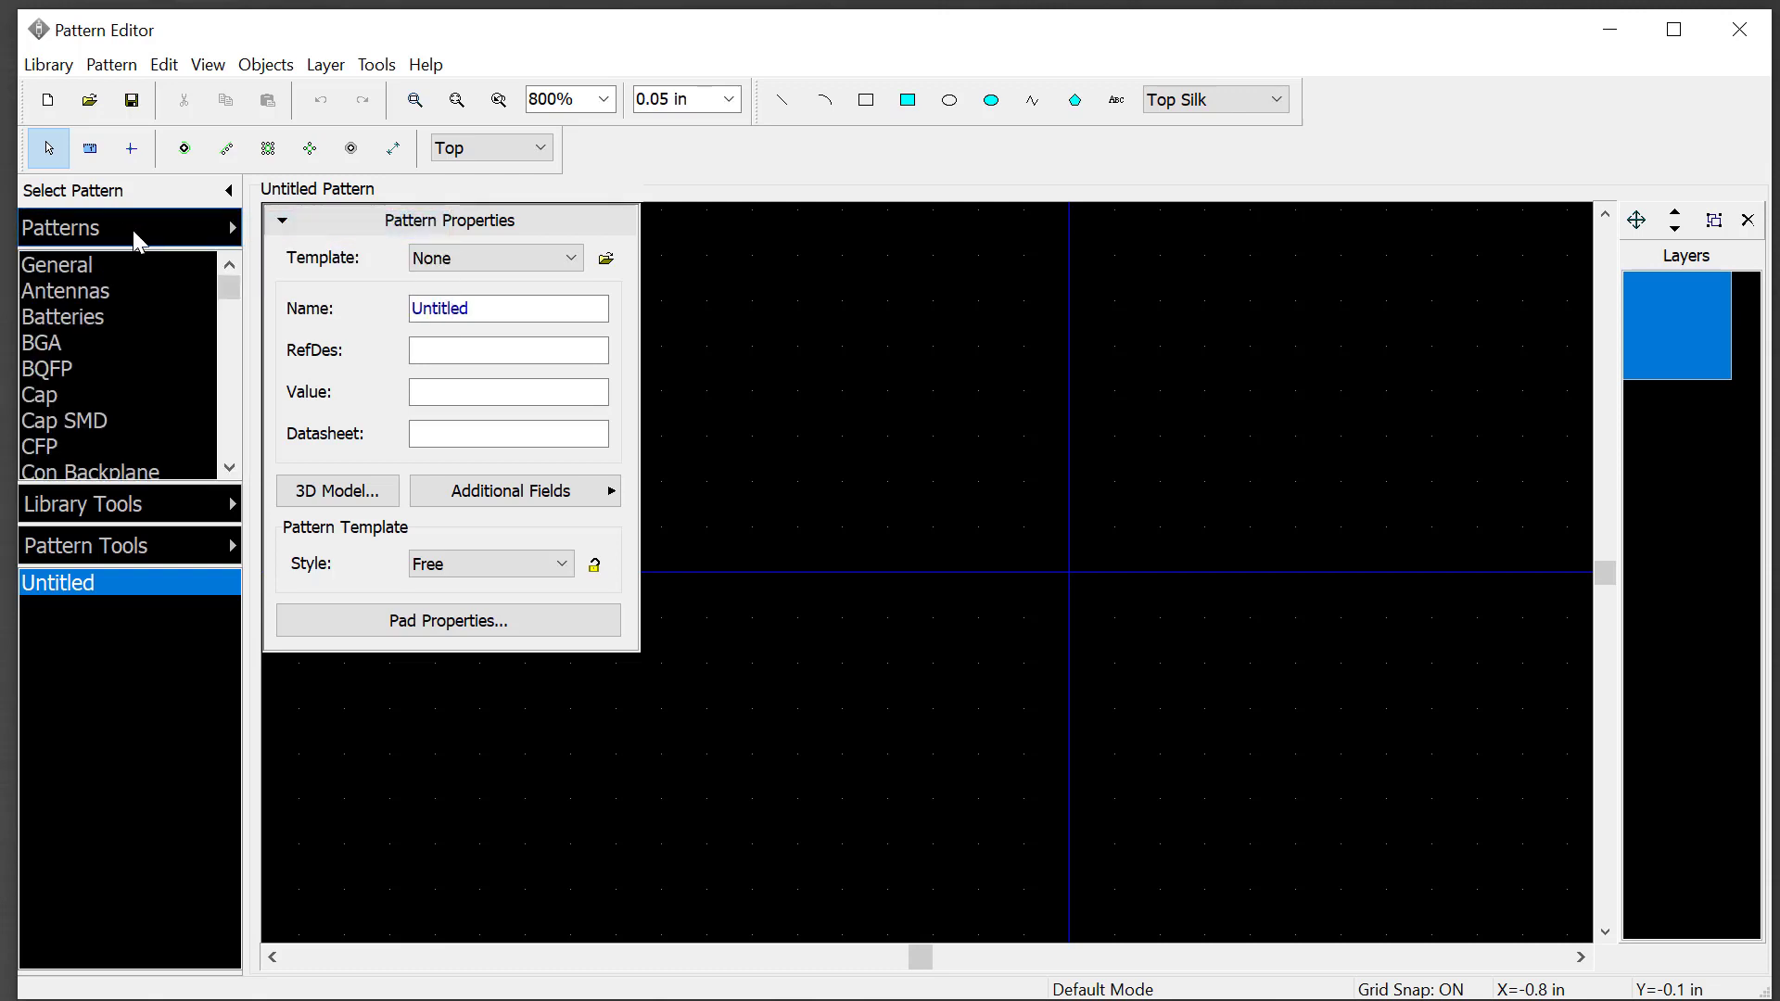
pyautogui.click(84, 266)
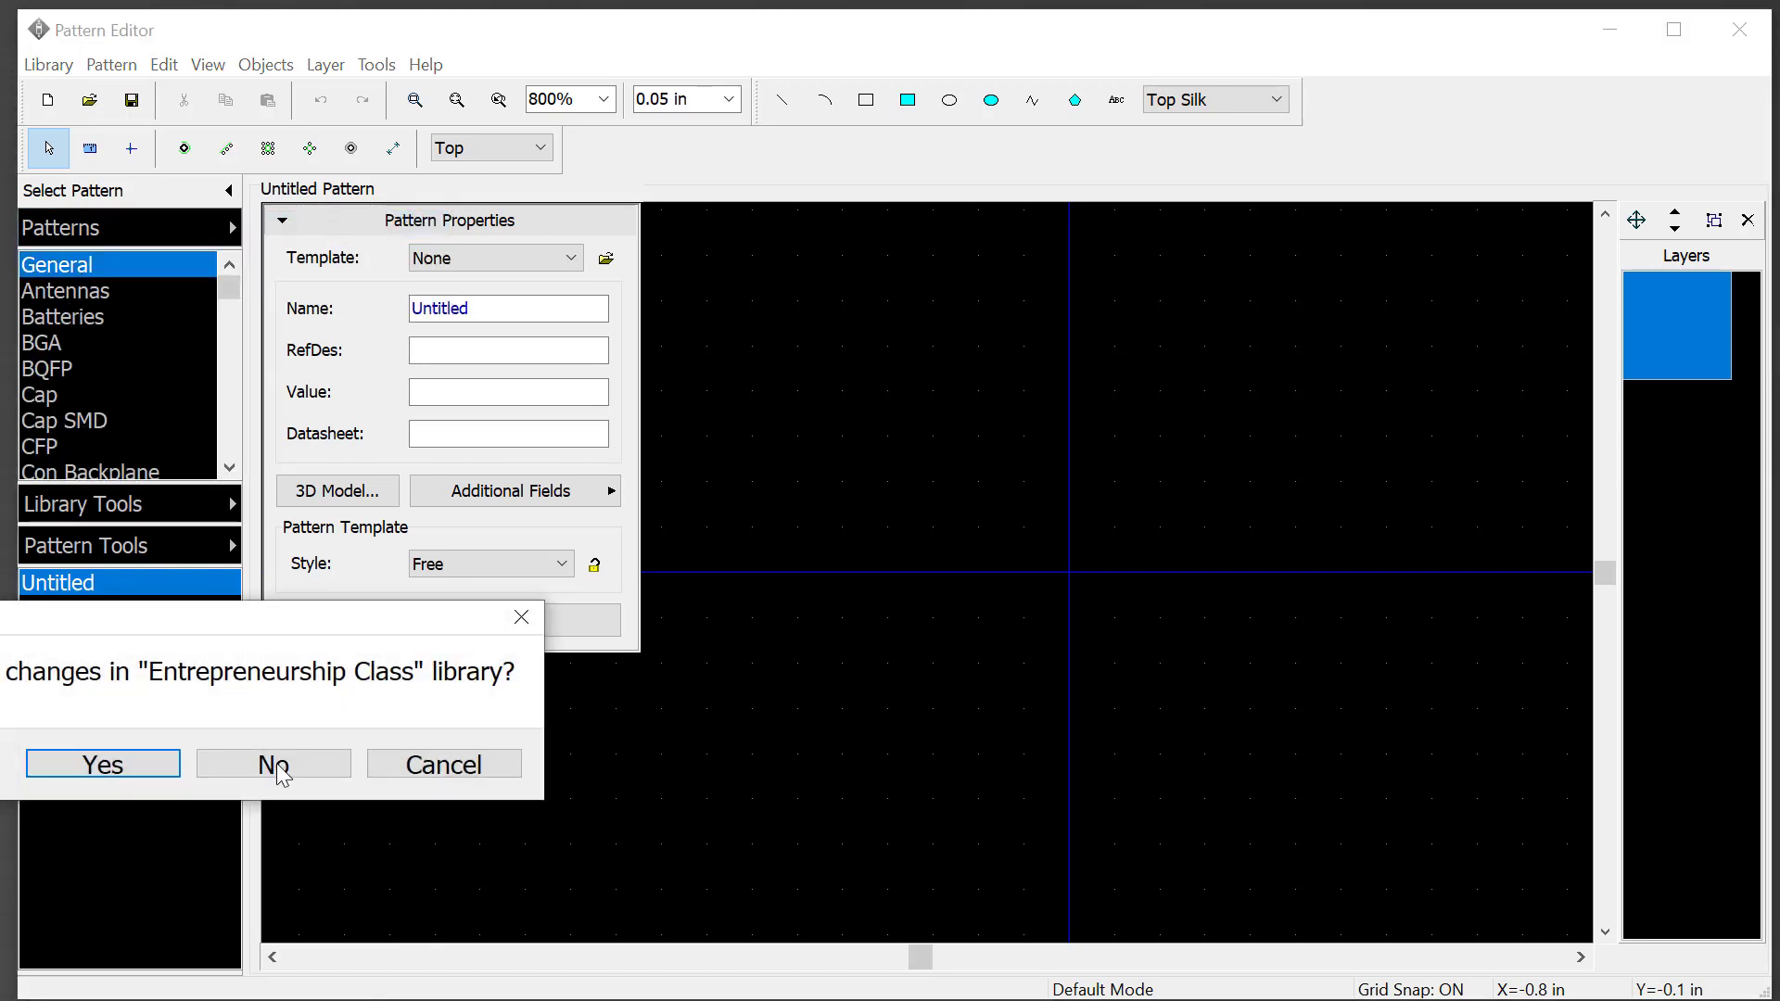
pyautogui.click(139, 769)
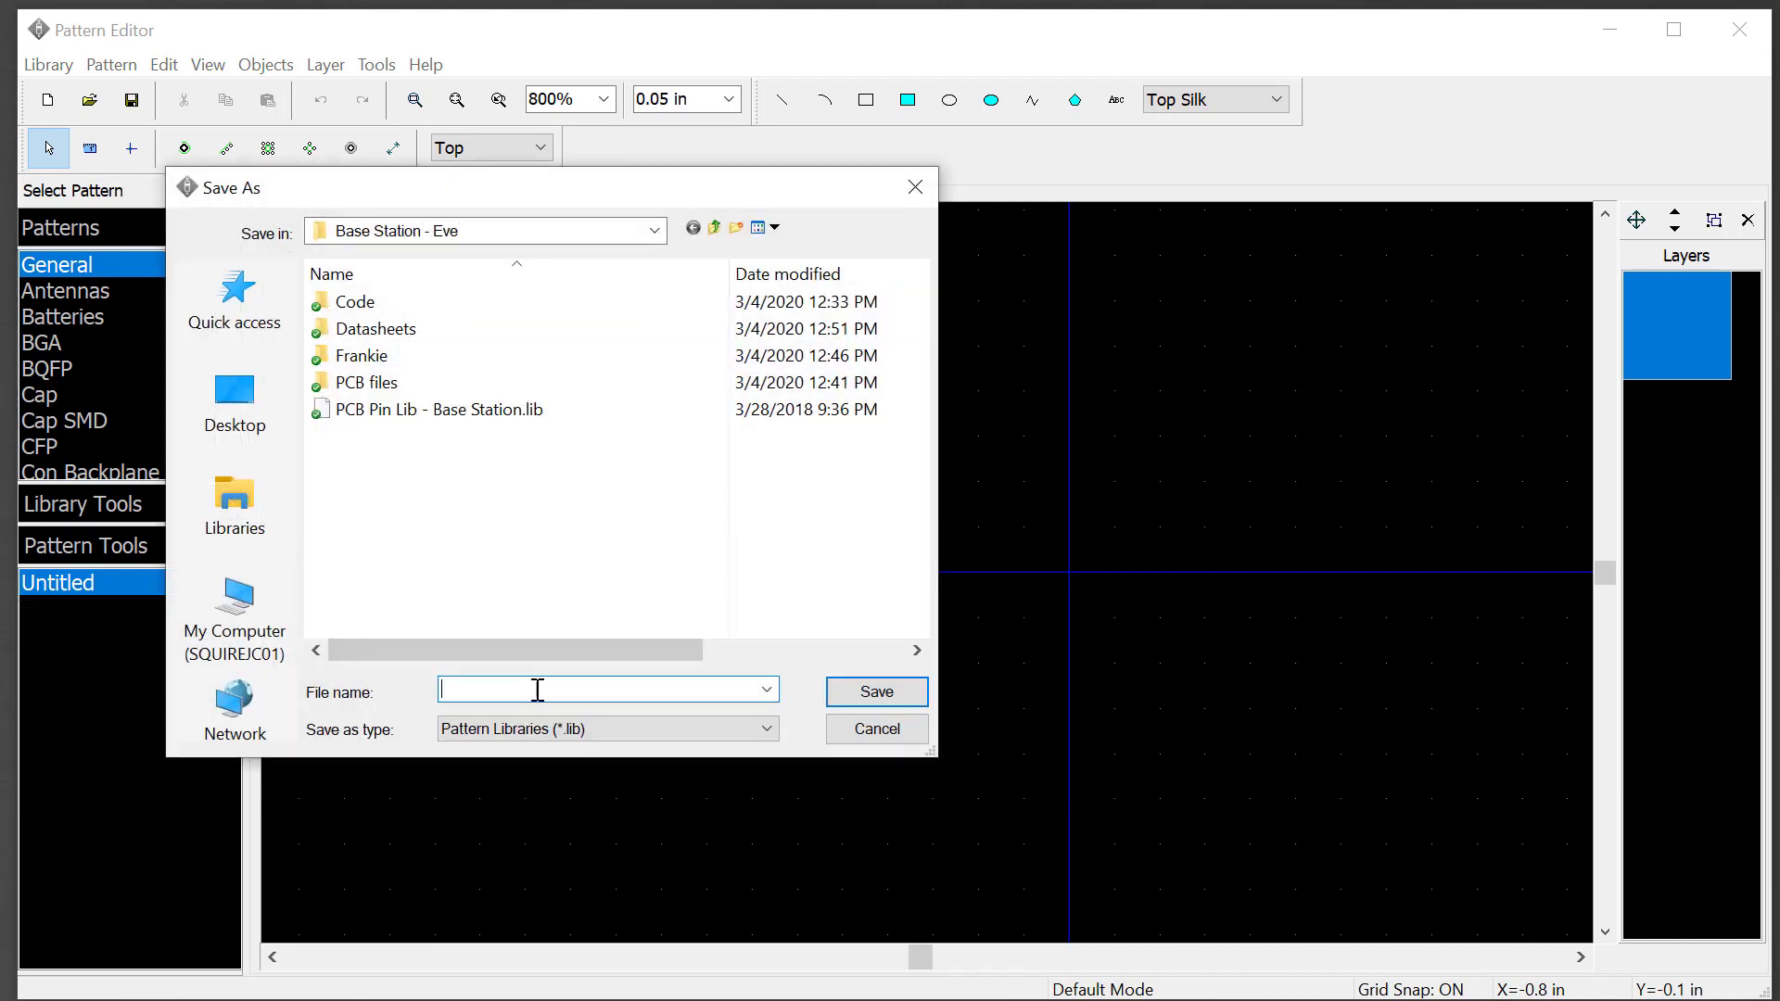
pyautogui.write('Entrepreneurship Pattern Library')
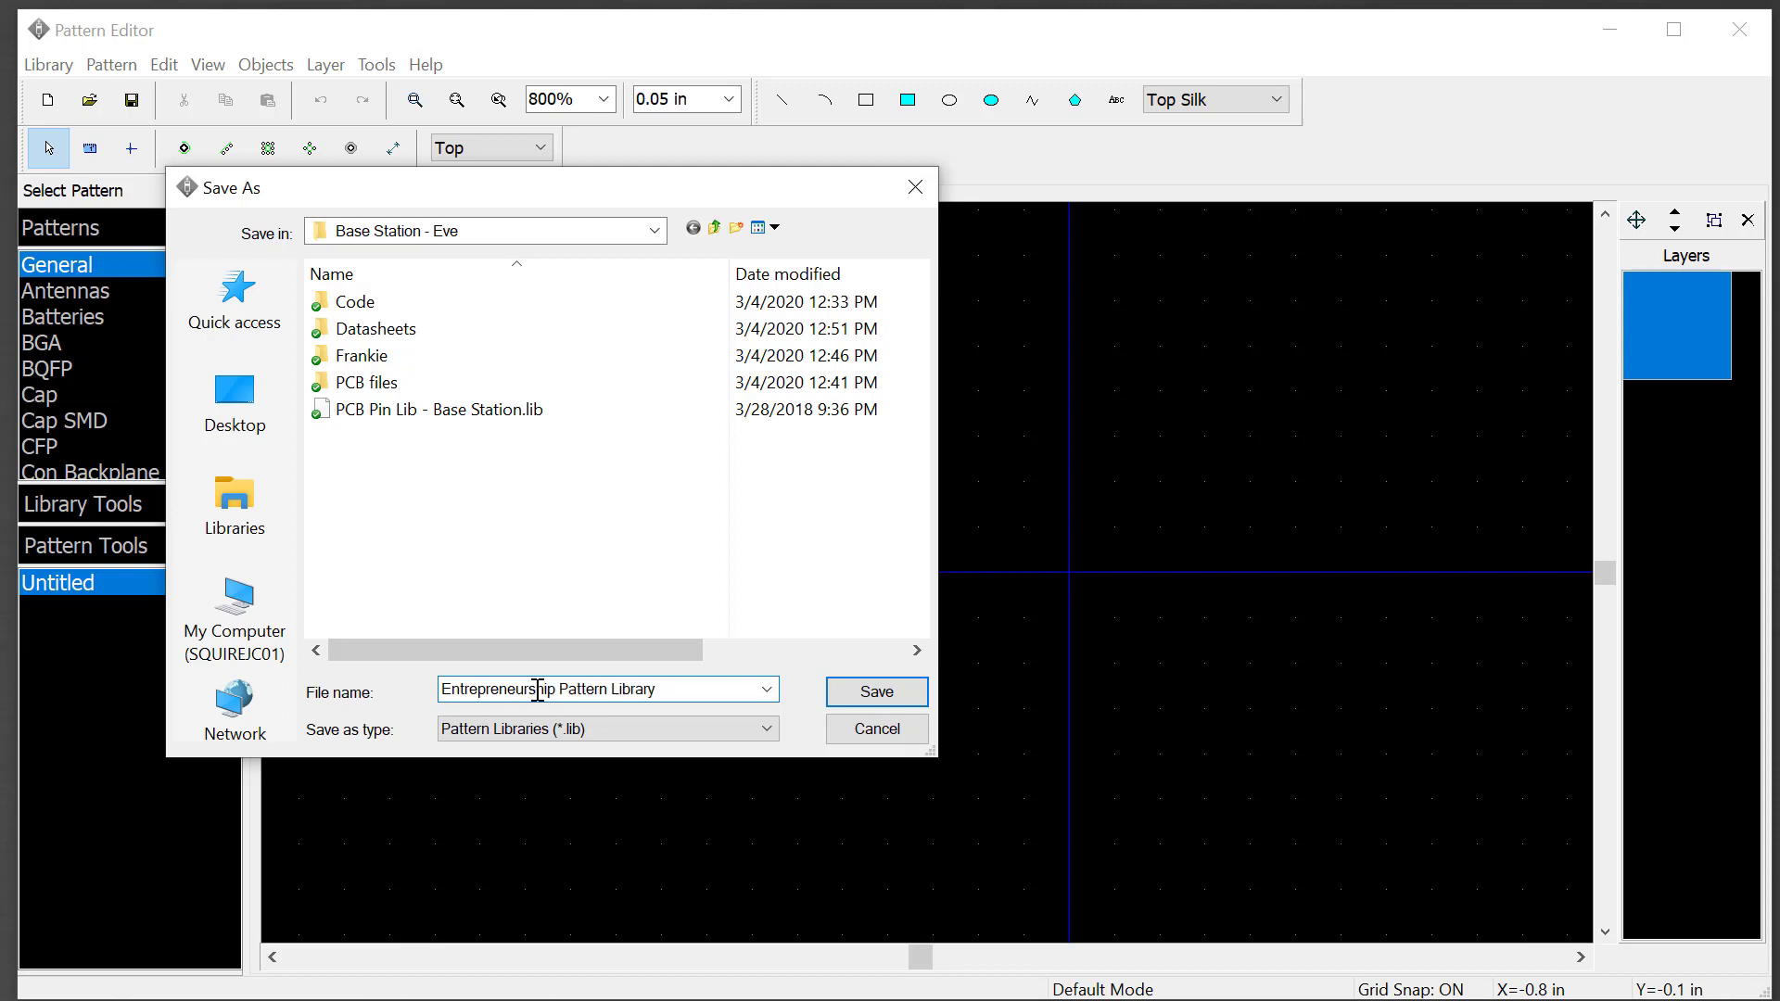
pyautogui.press('Return')
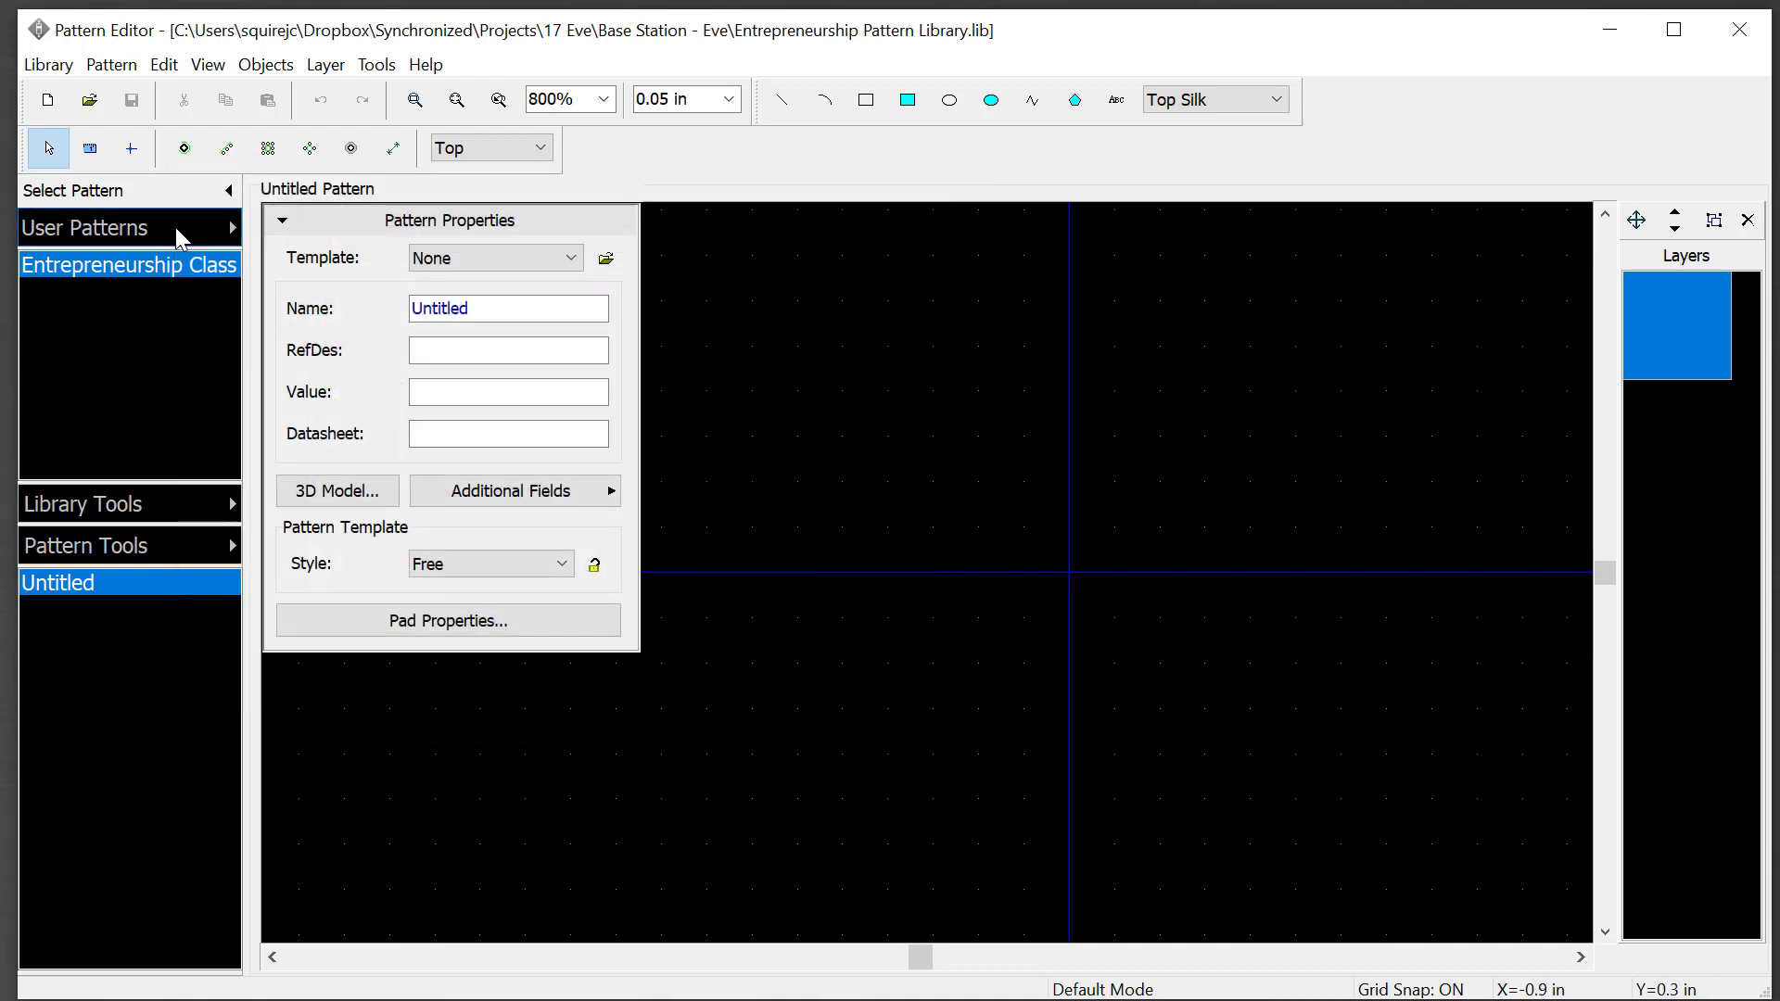
# Step: Look through the standard pattern libraries, viewing Batteries, BQFP, Cap SMD and CFP
pyautogui.click(183, 239)
pyautogui.click(287, 227)
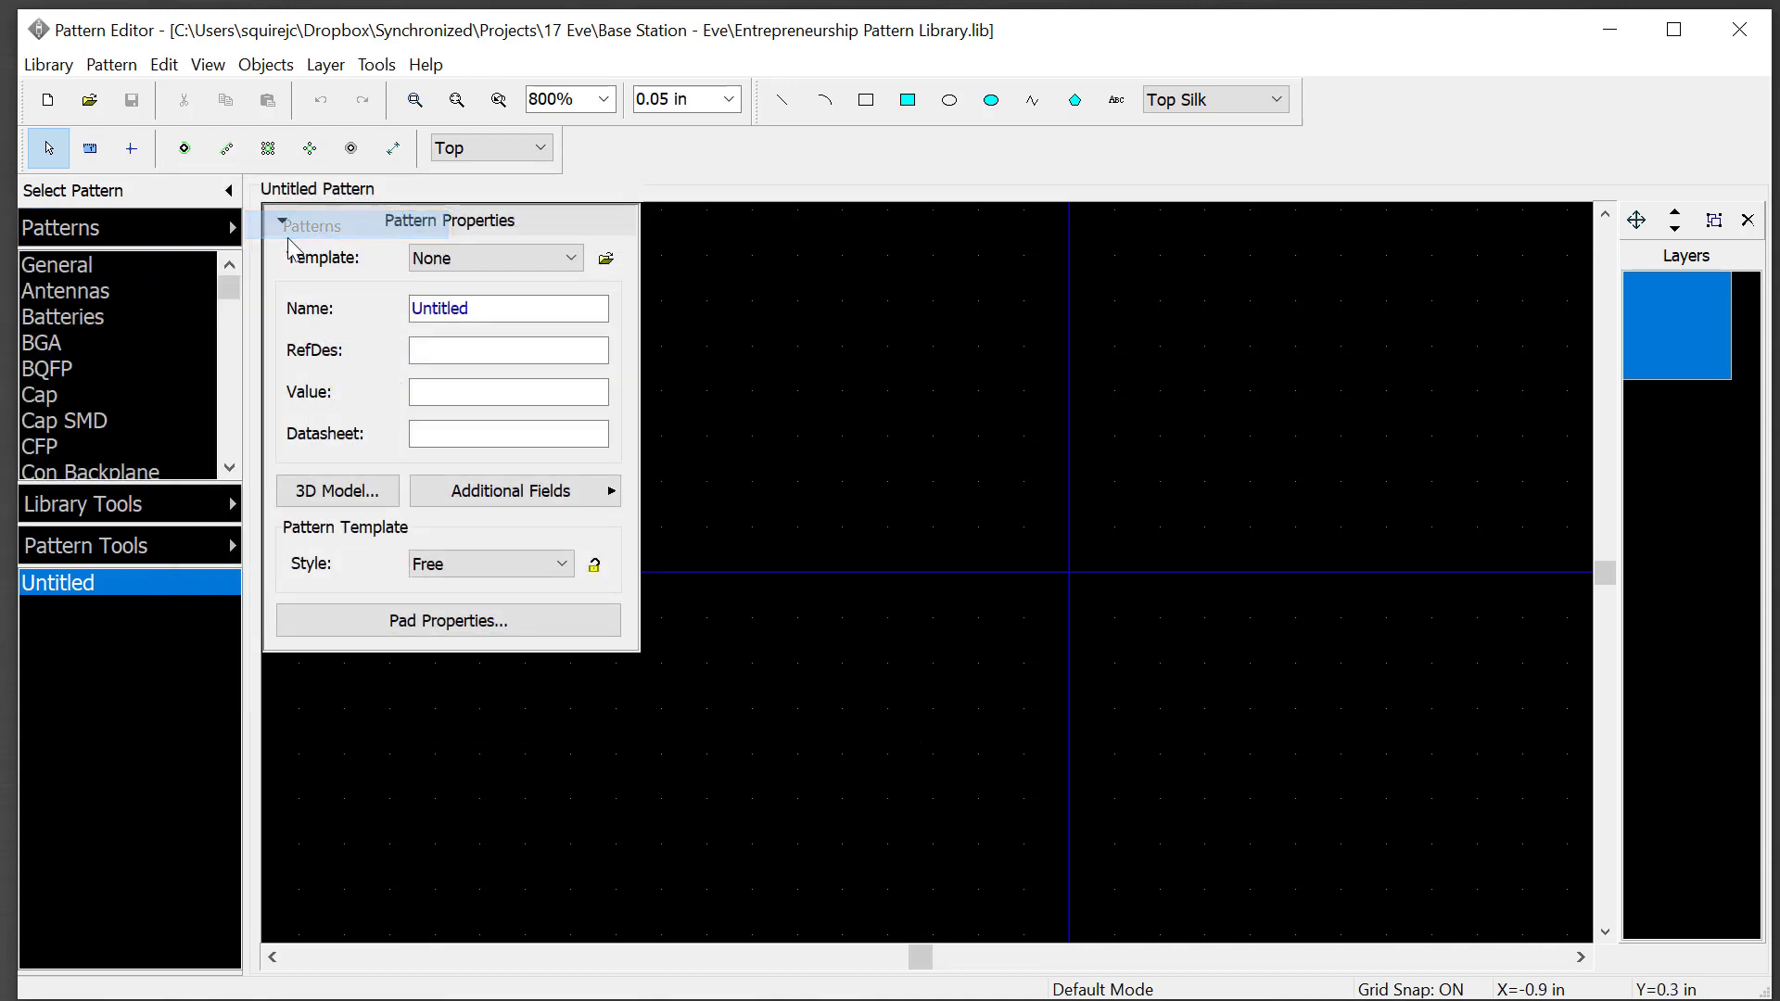
pyautogui.click(97, 317)
pyautogui.click(87, 368)
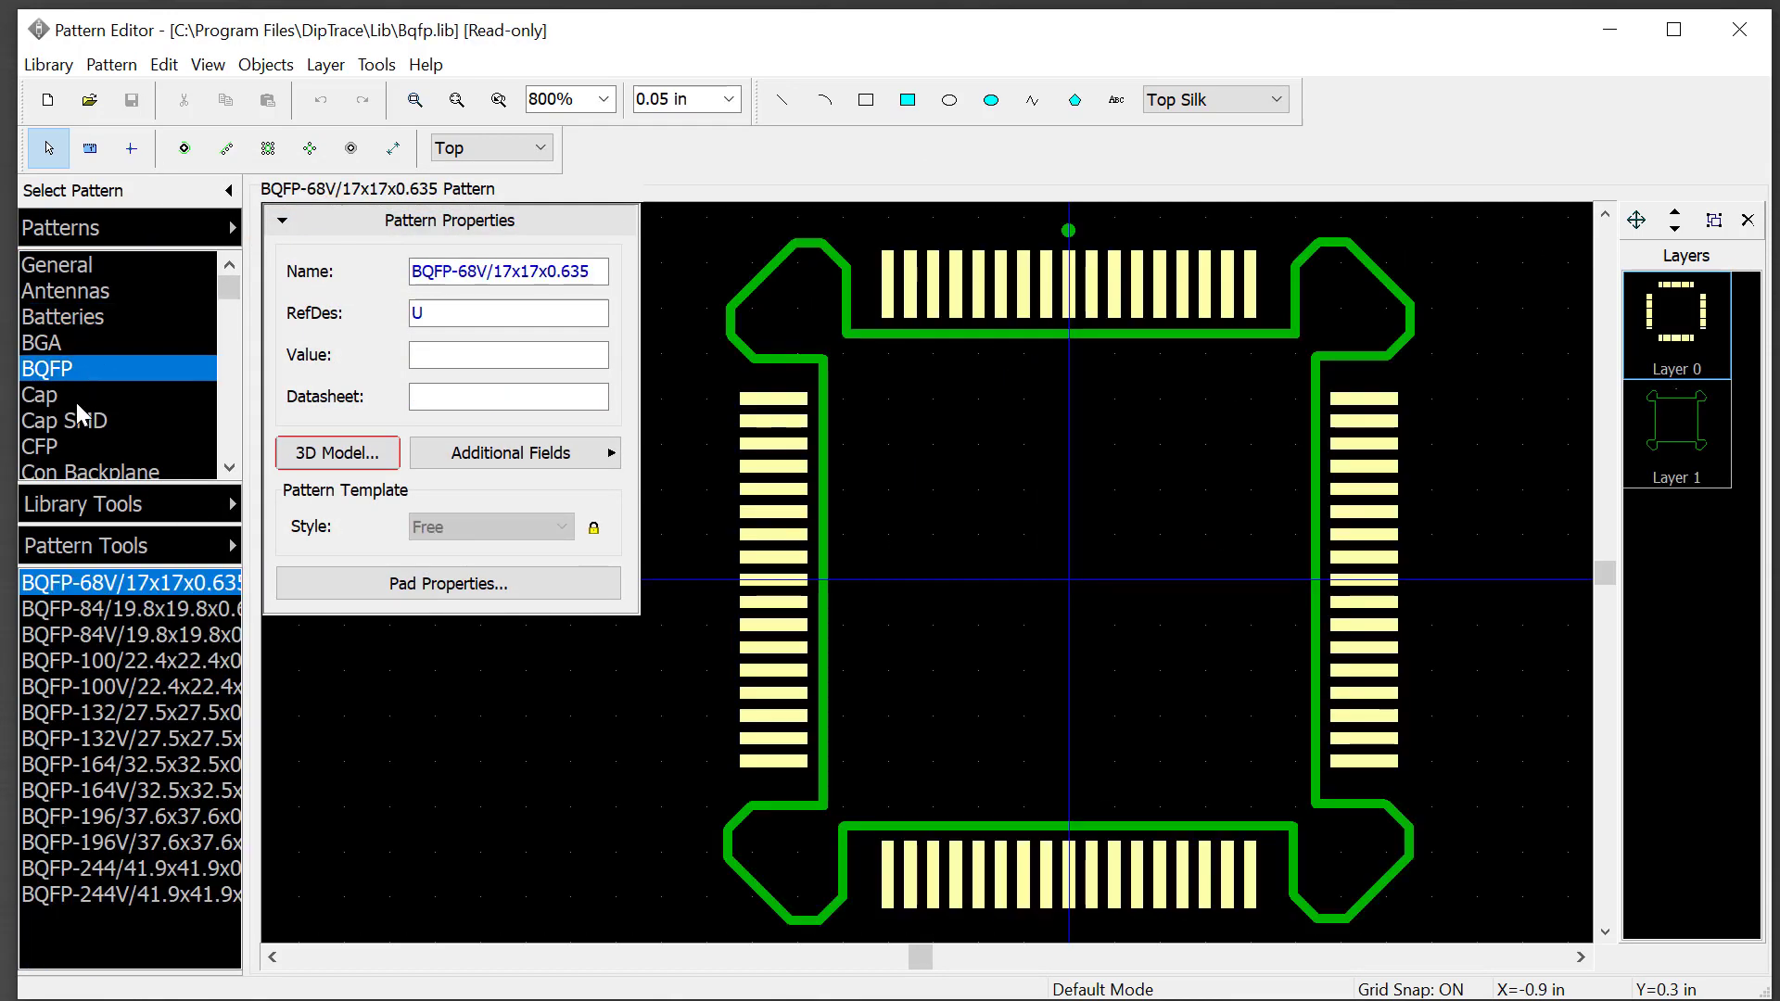
pyautogui.click(80, 423)
pyautogui.click(85, 449)
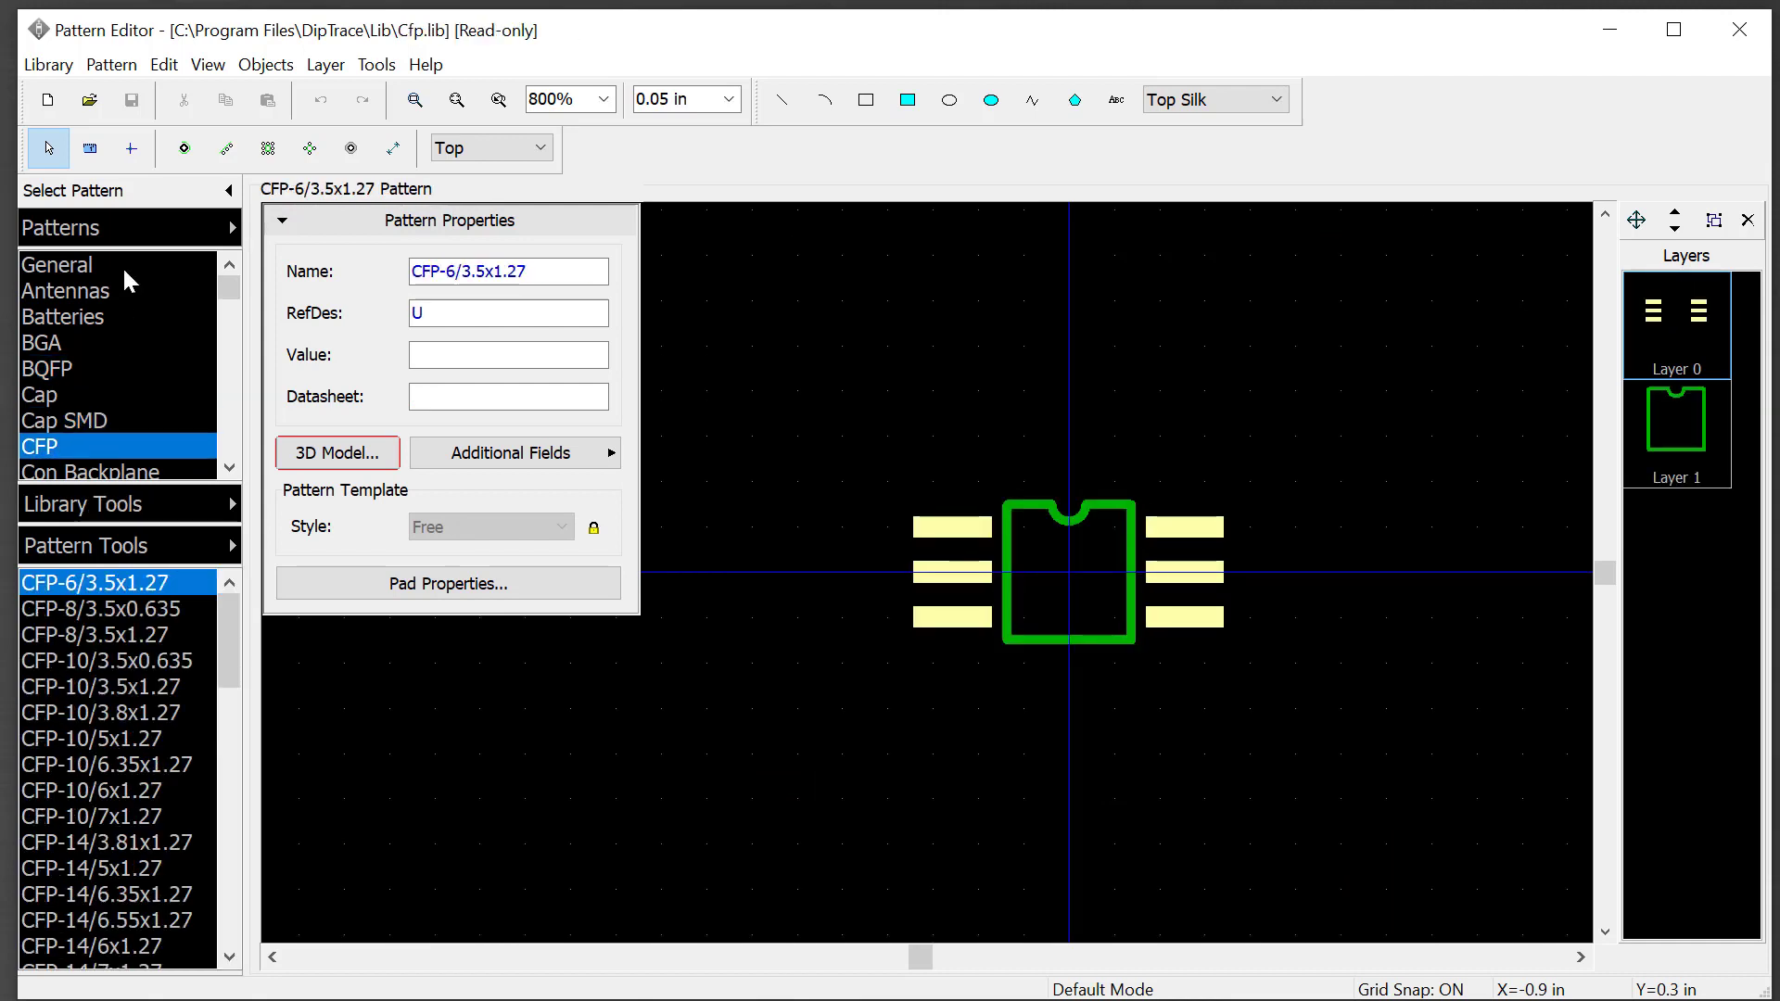
# Step: Return to the User Patterns group and open the Entrepreneurship Class library
pyautogui.click(222, 228)
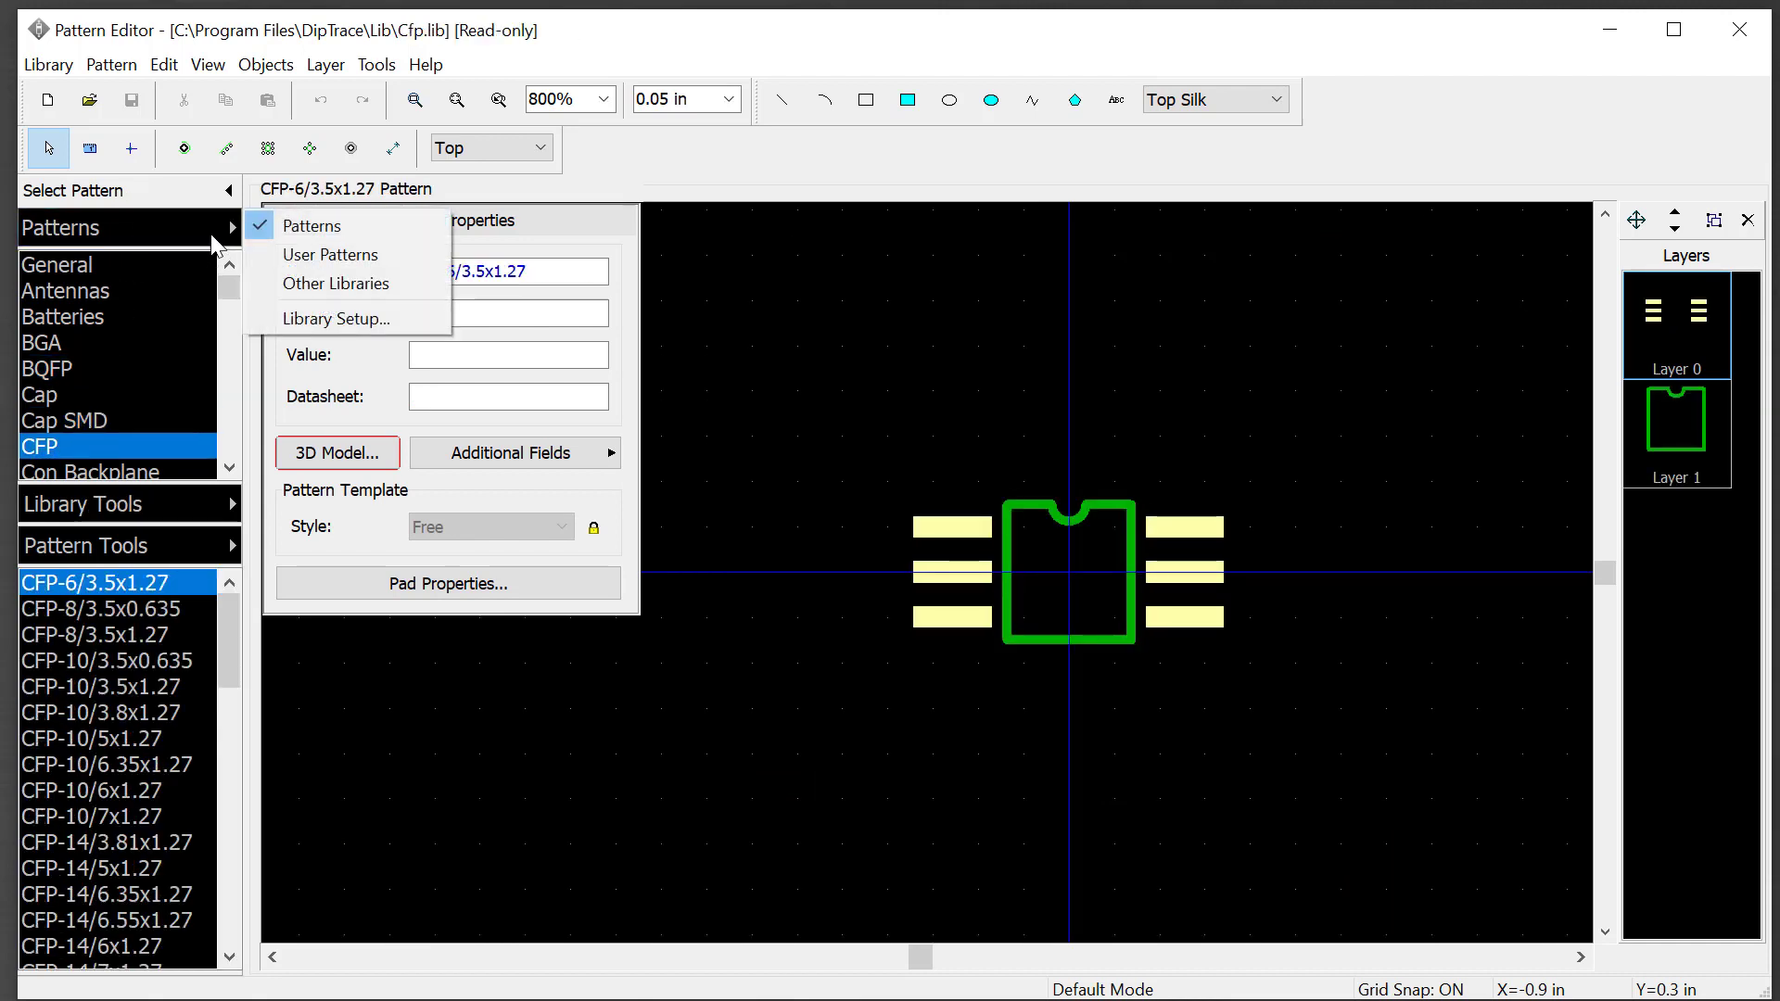
pyautogui.click(335, 264)
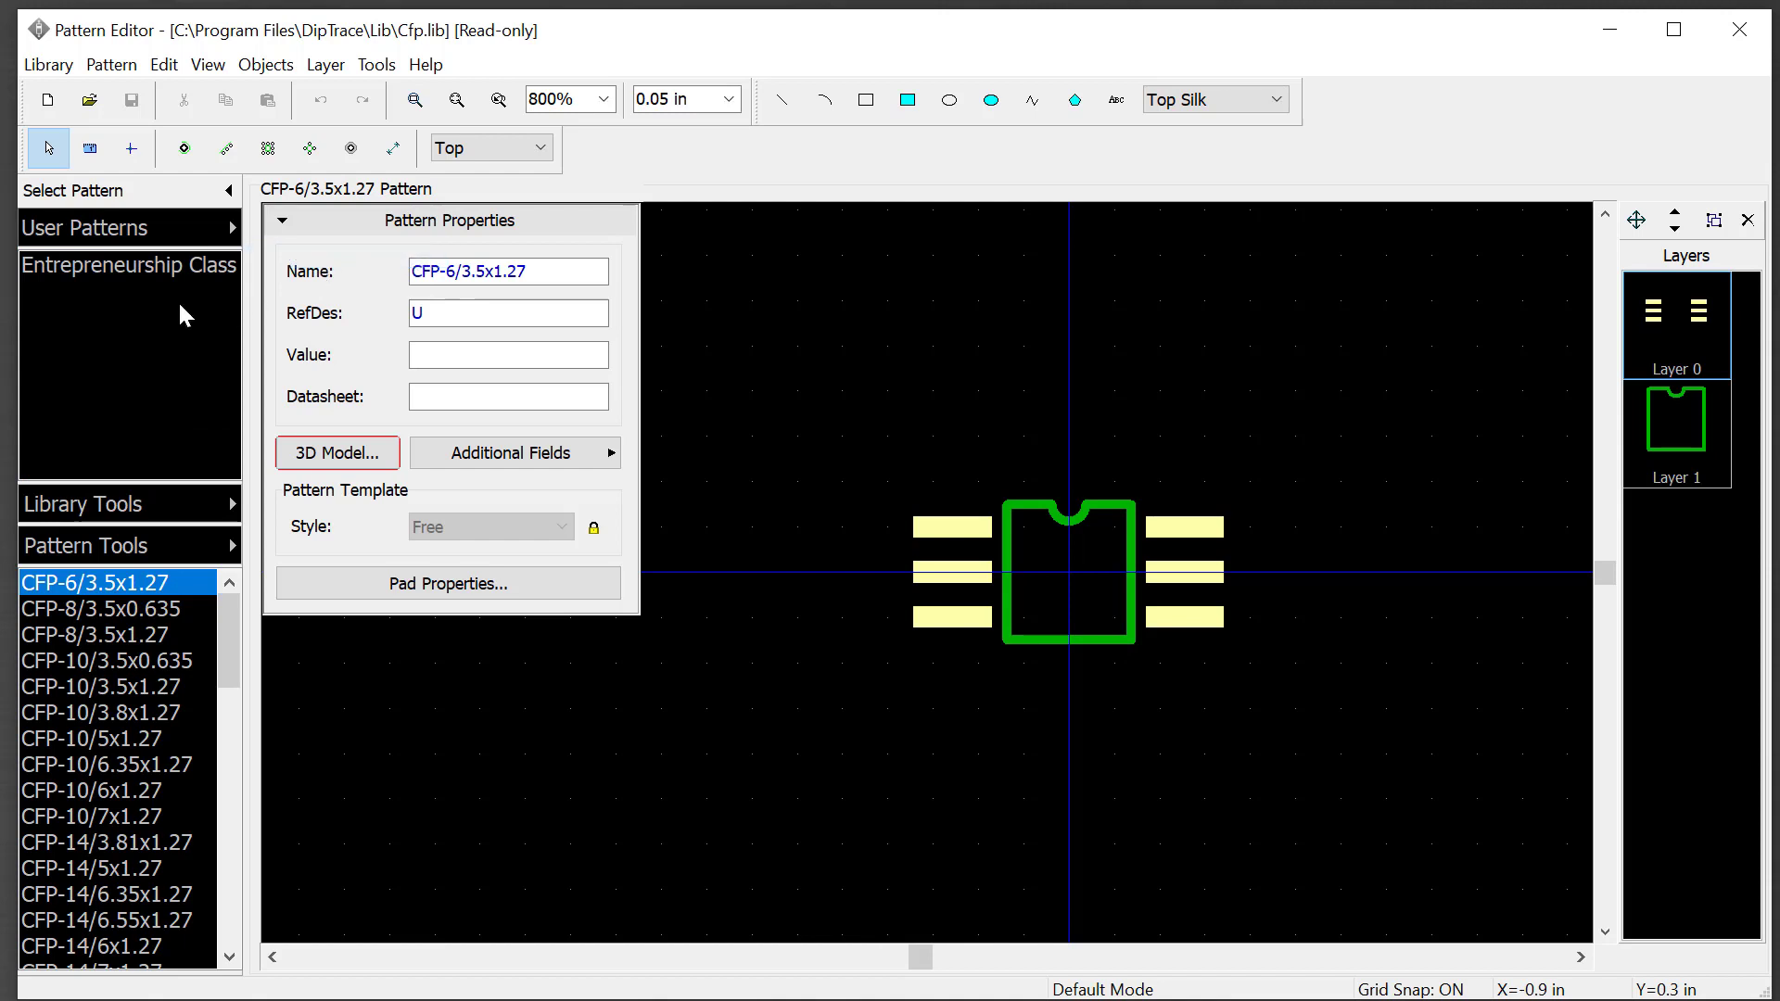
pyautogui.click(93, 269)
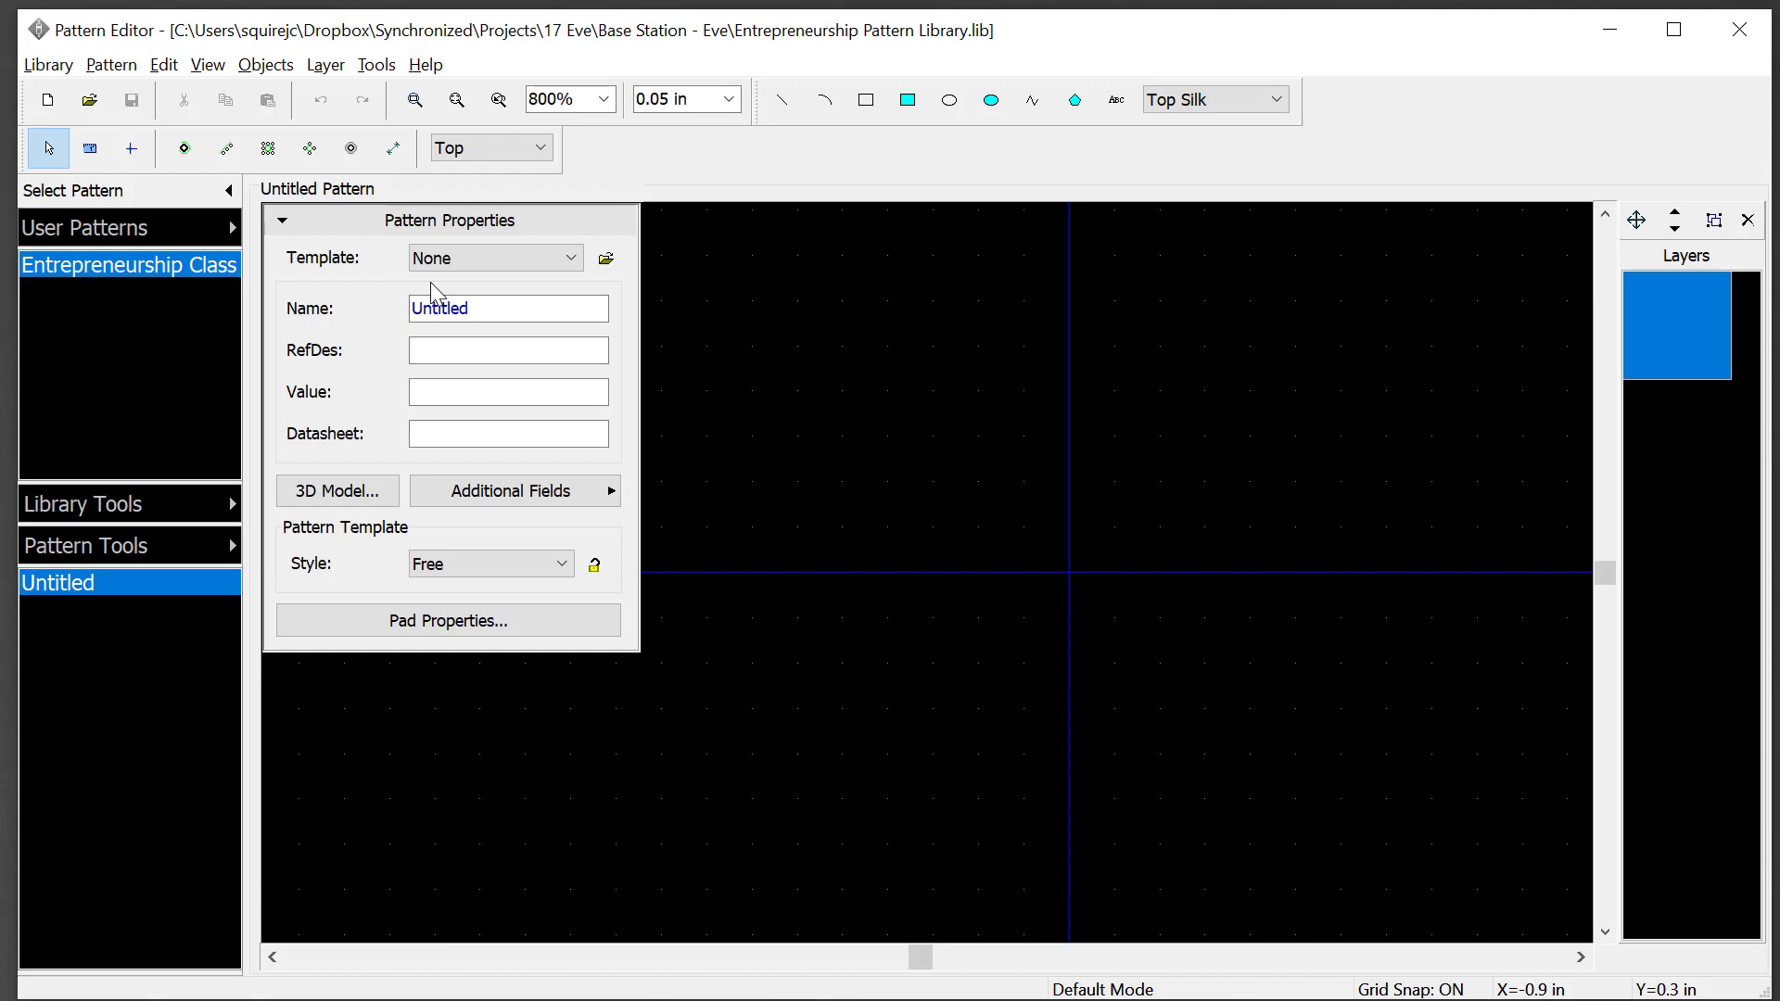
# Step: Switch to the drawing canvas beside the capacitor datasheet and sketch the rectangular body outline with a 4 mm width label
pyautogui.hotkey('alt', 'Tab')
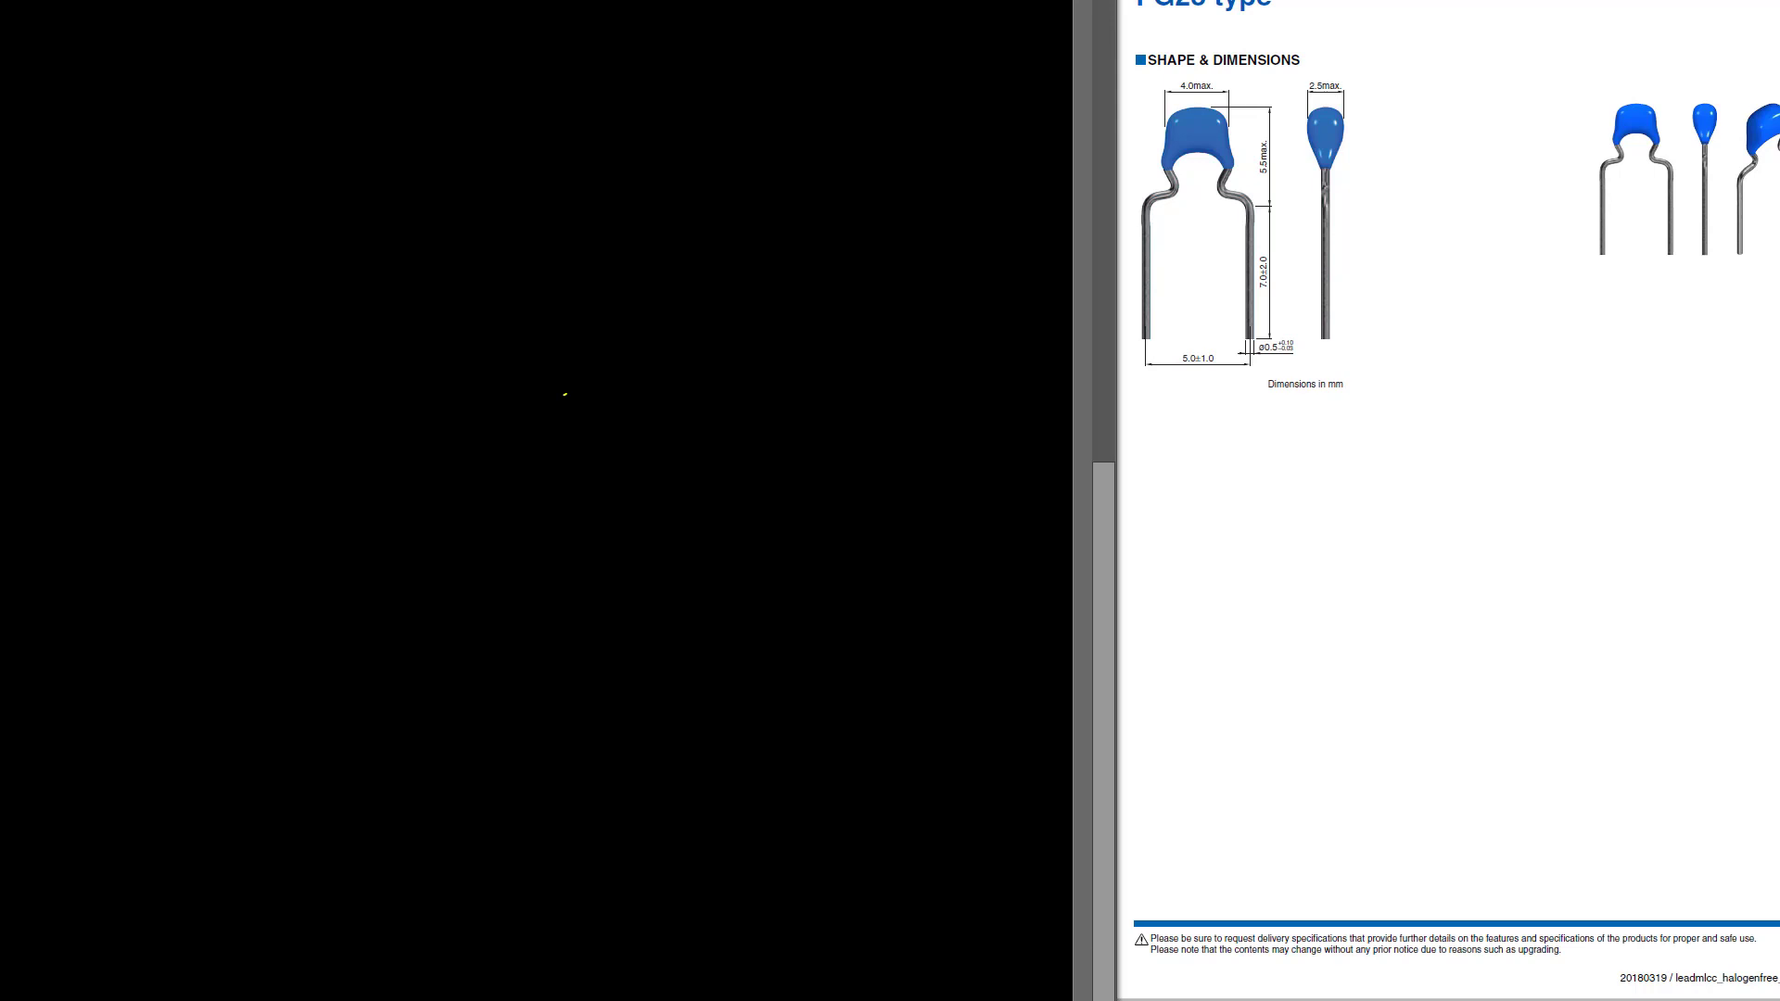
pyautogui.moveTo(337, 303)
pyautogui.mouseDown()
pyautogui.moveTo(337, 267)
pyautogui.moveTo(447, 260)
pyautogui.moveTo(387, 310)
pyautogui.moveTo(335, 313)
pyautogui.mouseUp()
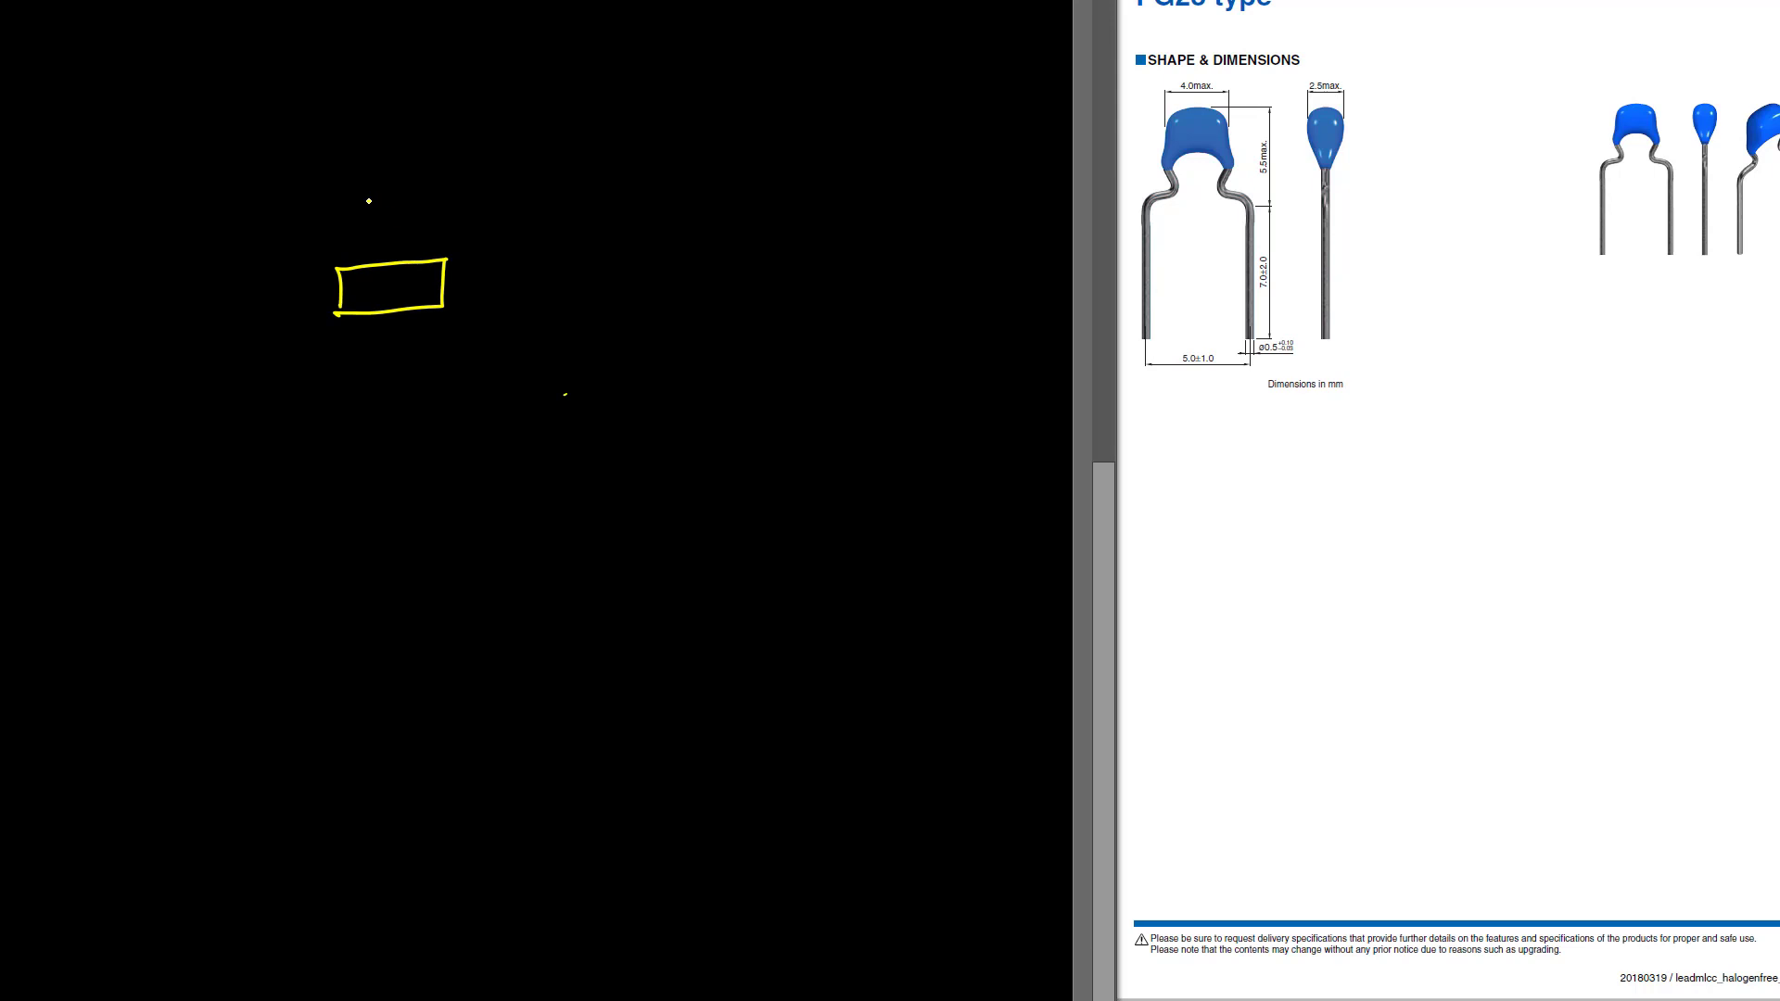
pyautogui.moveTo(369, 197)
pyautogui.mouseDown()
pyautogui.moveTo(376, 227)
pyautogui.moveTo(453, 215)
pyautogui.moveTo(331, 213)
pyautogui.moveTo(340, 223)
pyautogui.mouseUp()
pyautogui.click(415, 219)
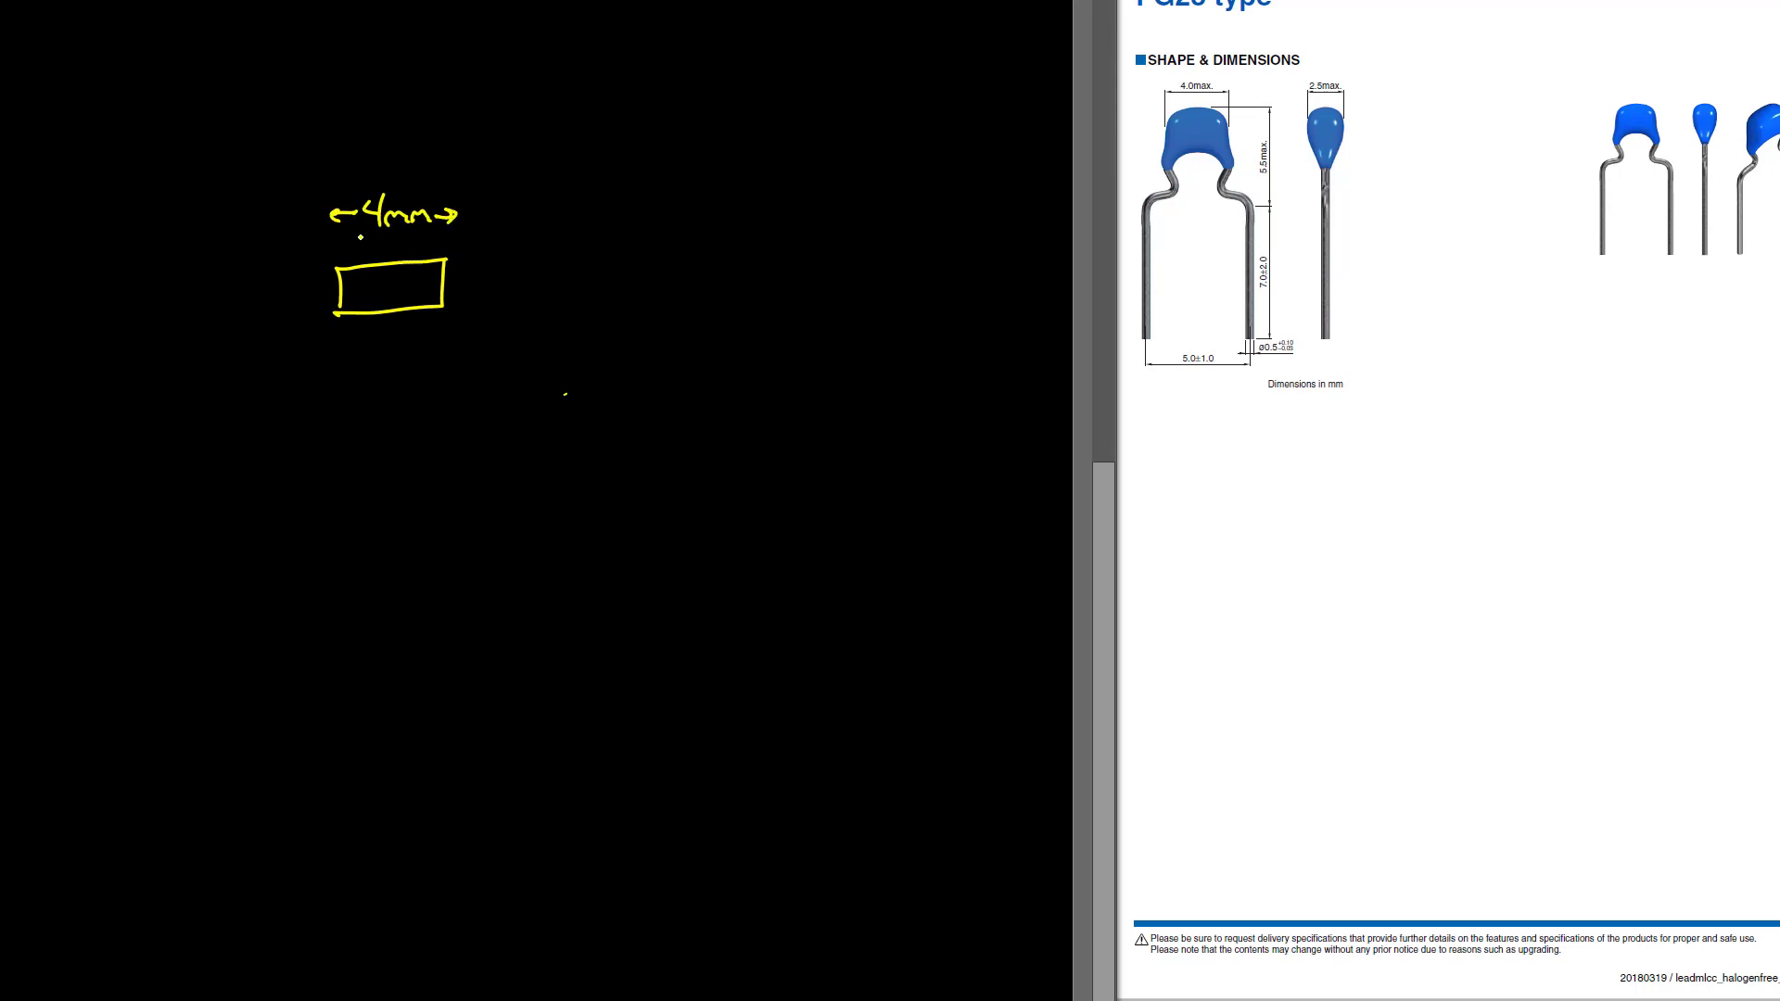
# Step: Annotate the sketched body's depth as 2.5 mm with arrows above and below the value
pyautogui.moveTo(526, 210); pyautogui.dragTo(529, 248)
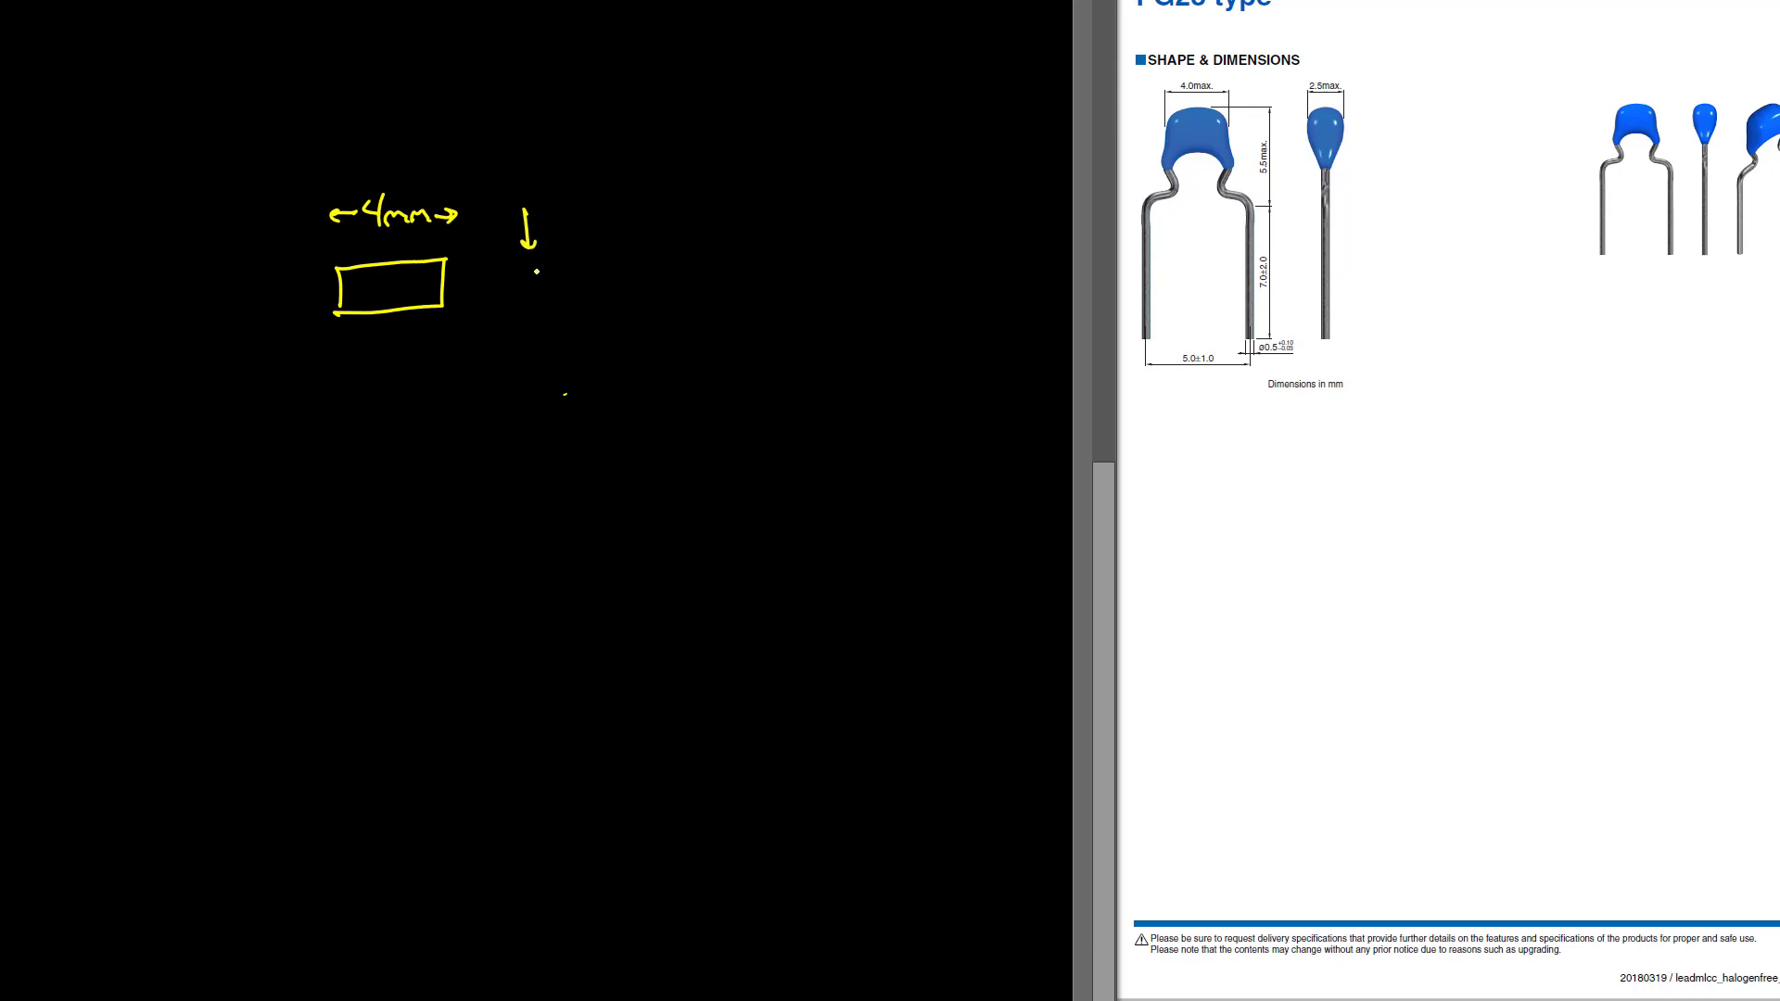
pyautogui.moveTo(532, 341)
pyautogui.mouseDown()
pyautogui.moveTo(530, 310)
pyautogui.moveTo(540, 321)
pyautogui.mouseUp()
pyautogui.moveTo(511, 266)
pyautogui.mouseDown()
pyautogui.moveTo(546, 282)
pyautogui.moveTo(569, 263)
pyautogui.mouseUp()
pyautogui.click(537, 280)
pyautogui.moveTo(567, 284); pyautogui.dragTo(586, 284)
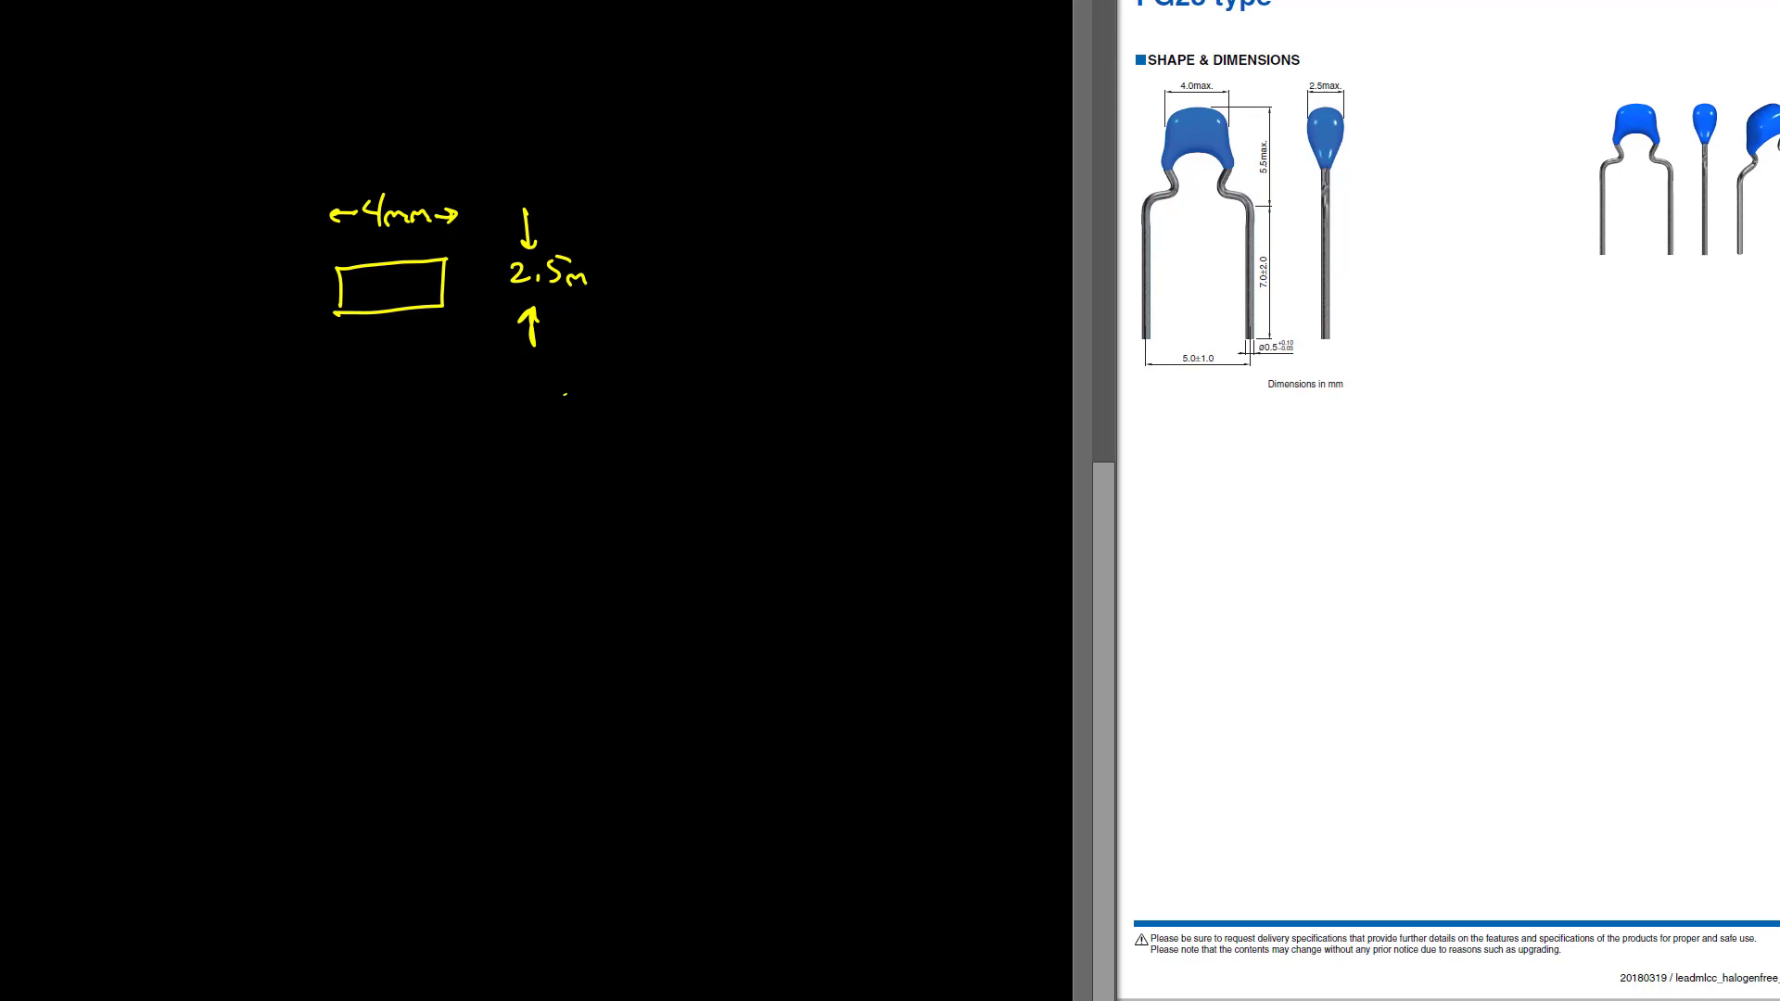
# Step: Draw a lead hole on each side of the body and dimension their spacing as 5 mm
pyautogui.moveTo(481, 277); pyautogui.dragTo(481, 274)
pyautogui.moveTo(269, 285); pyautogui.dragTo(269, 281)
pyautogui.moveTo(265, 347)
pyautogui.mouseDown()
pyautogui.moveTo(265, 392)
pyautogui.moveTo(487, 369)
pyautogui.mouseUp()
pyautogui.moveTo(480, 340); pyautogui.dragTo(482, 379)
pyautogui.moveTo(352, 401)
pyautogui.mouseDown()
pyautogui.moveTo(339, 424)
pyautogui.moveTo(393, 400)
pyautogui.mouseUp()
pyautogui.moveTo(348, 414)
pyautogui.mouseDown()
pyautogui.moveTo(399, 417)
pyautogui.moveTo(380, 402)
pyautogui.mouseUp()
pyautogui.moveTo(359, 403)
pyautogui.mouseDown()
pyautogui.moveTo(353, 423)
pyautogui.moveTo(377, 397)
pyautogui.moveTo(423, 428)
pyautogui.mouseUp()
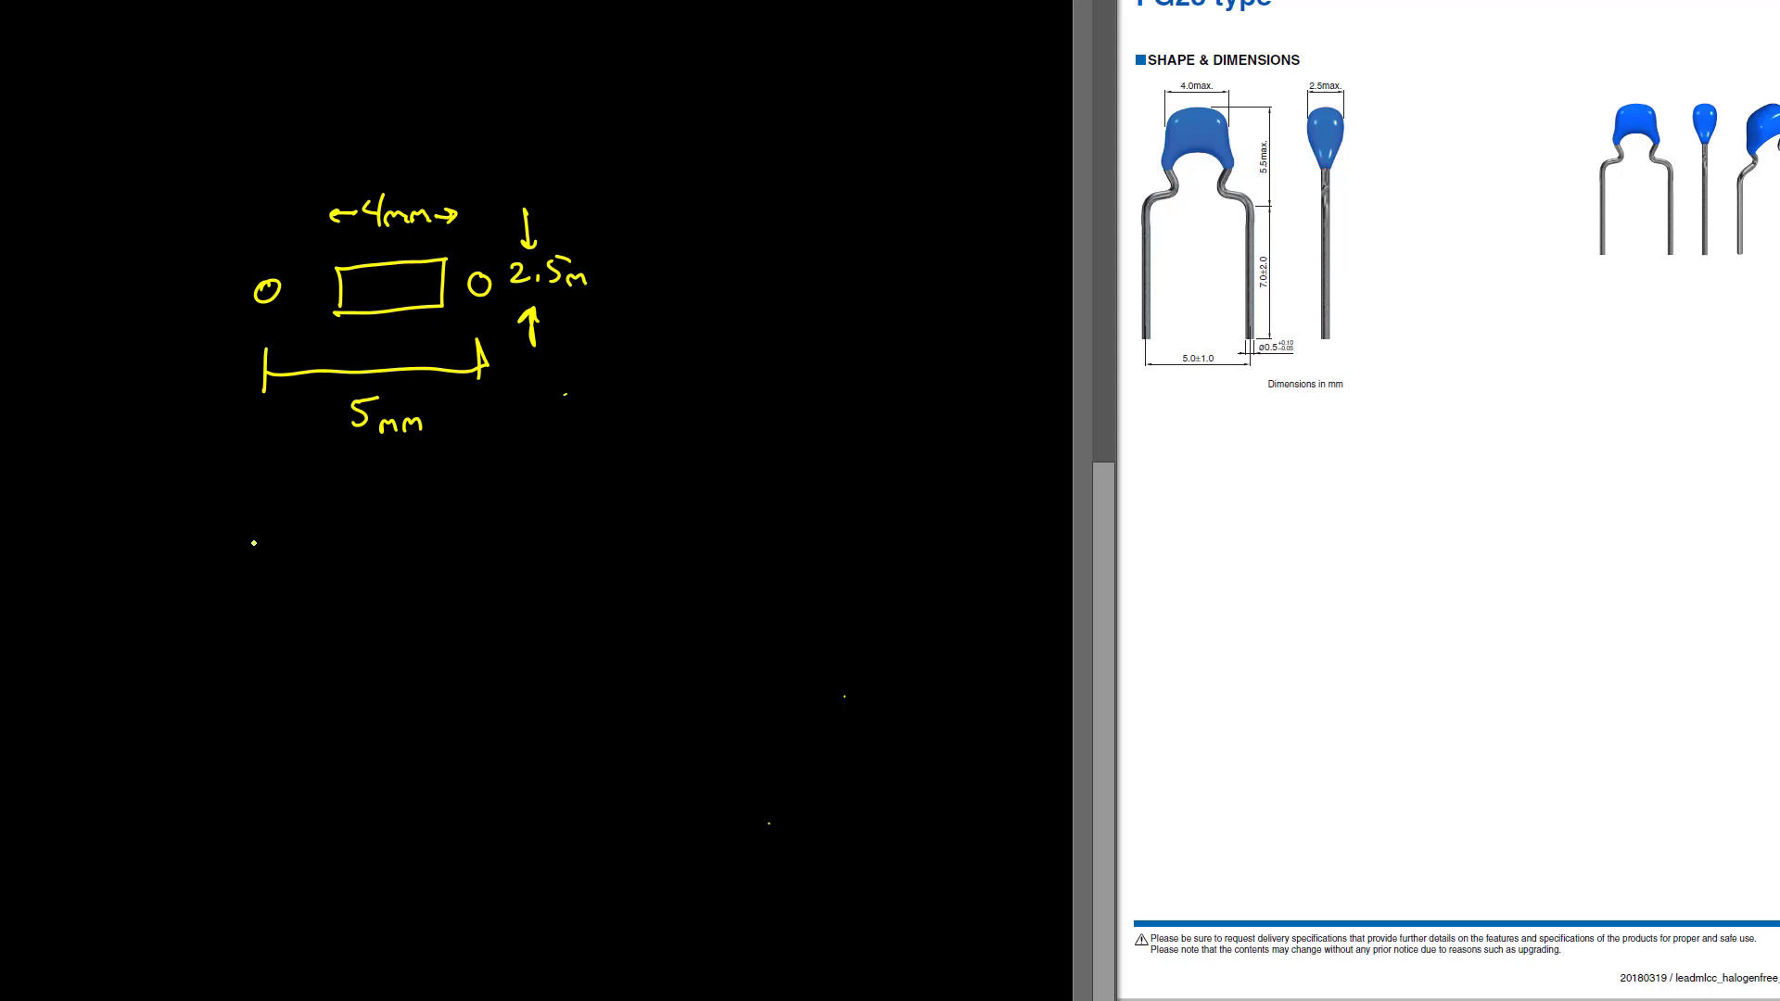
# Step: Note the wire diameter as 0.5 mm below the sketch and write the inch equivalent 0.157" above the 4 mm width
pyautogui.moveTo(247, 547)
pyautogui.mouseDown()
pyautogui.moveTo(354, 540)
pyautogui.moveTo(351, 566)
pyautogui.moveTo(406, 541)
pyautogui.moveTo(499, 560)
pyautogui.mouseUp()
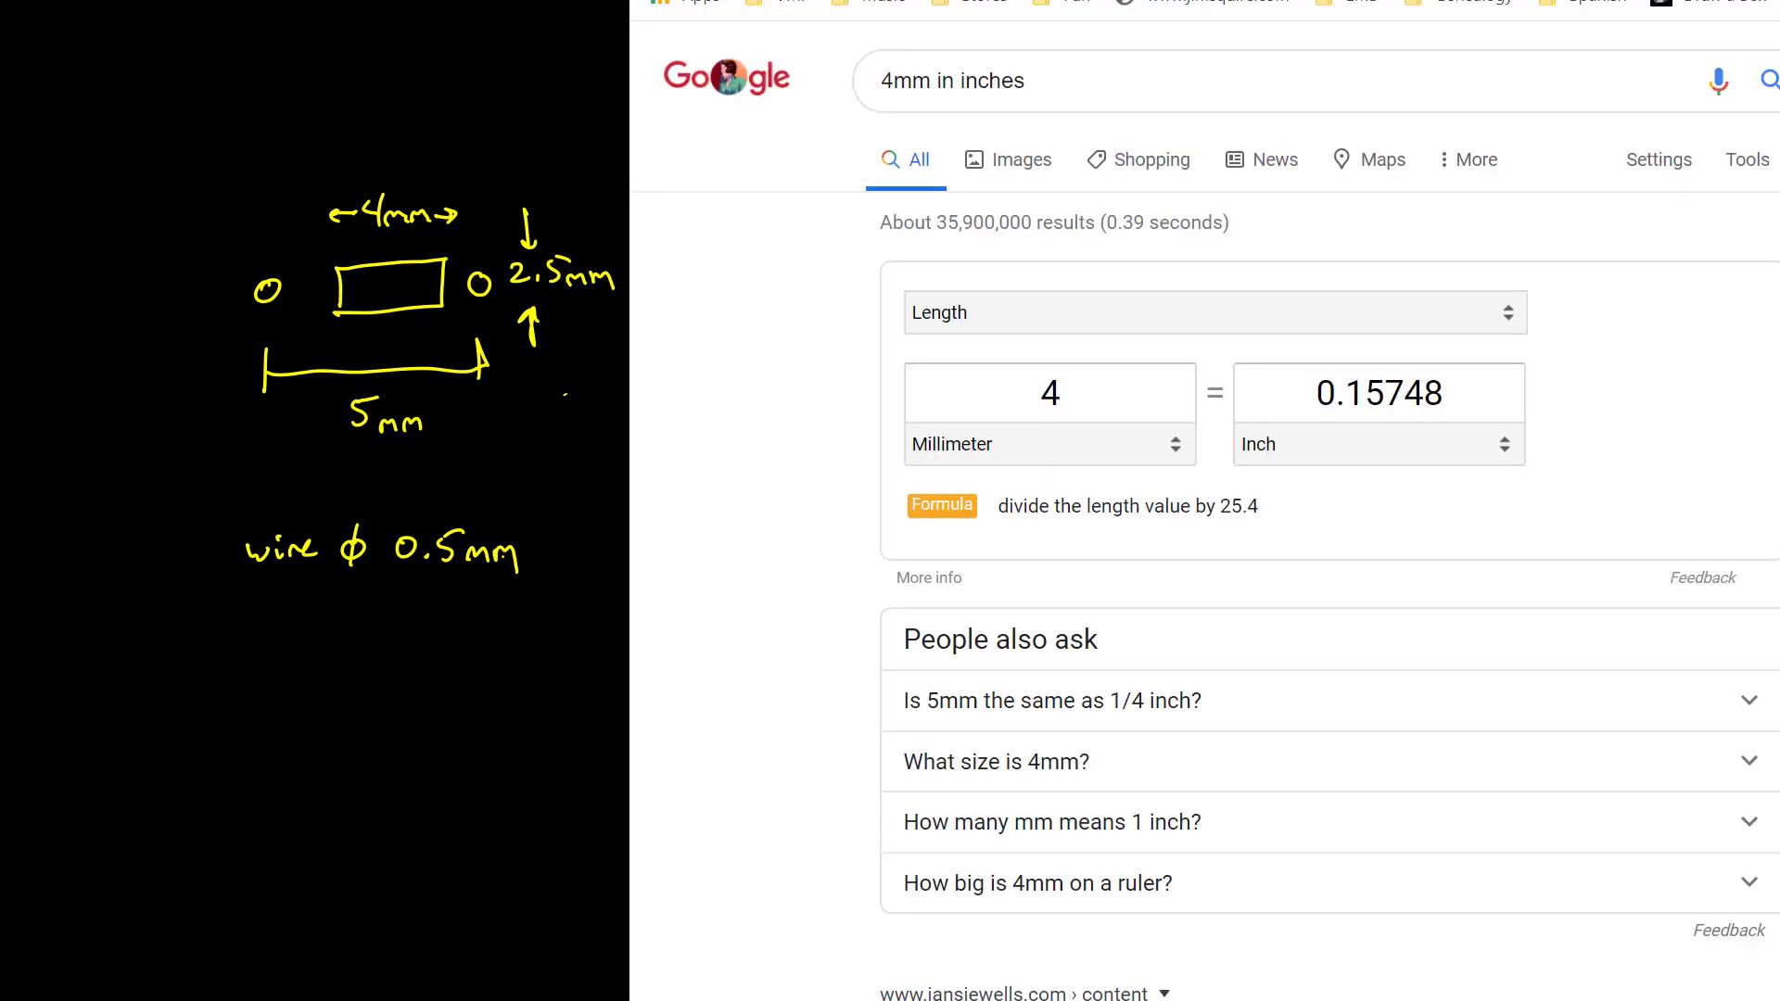
pyautogui.moveTo(356, 151)
pyautogui.mouseDown()
pyautogui.moveTo(389, 170)
pyautogui.moveTo(415, 145)
pyautogui.moveTo(436, 168)
pyautogui.moveTo(455, 146)
pyautogui.mouseUp()
pyautogui.click(374, 167)
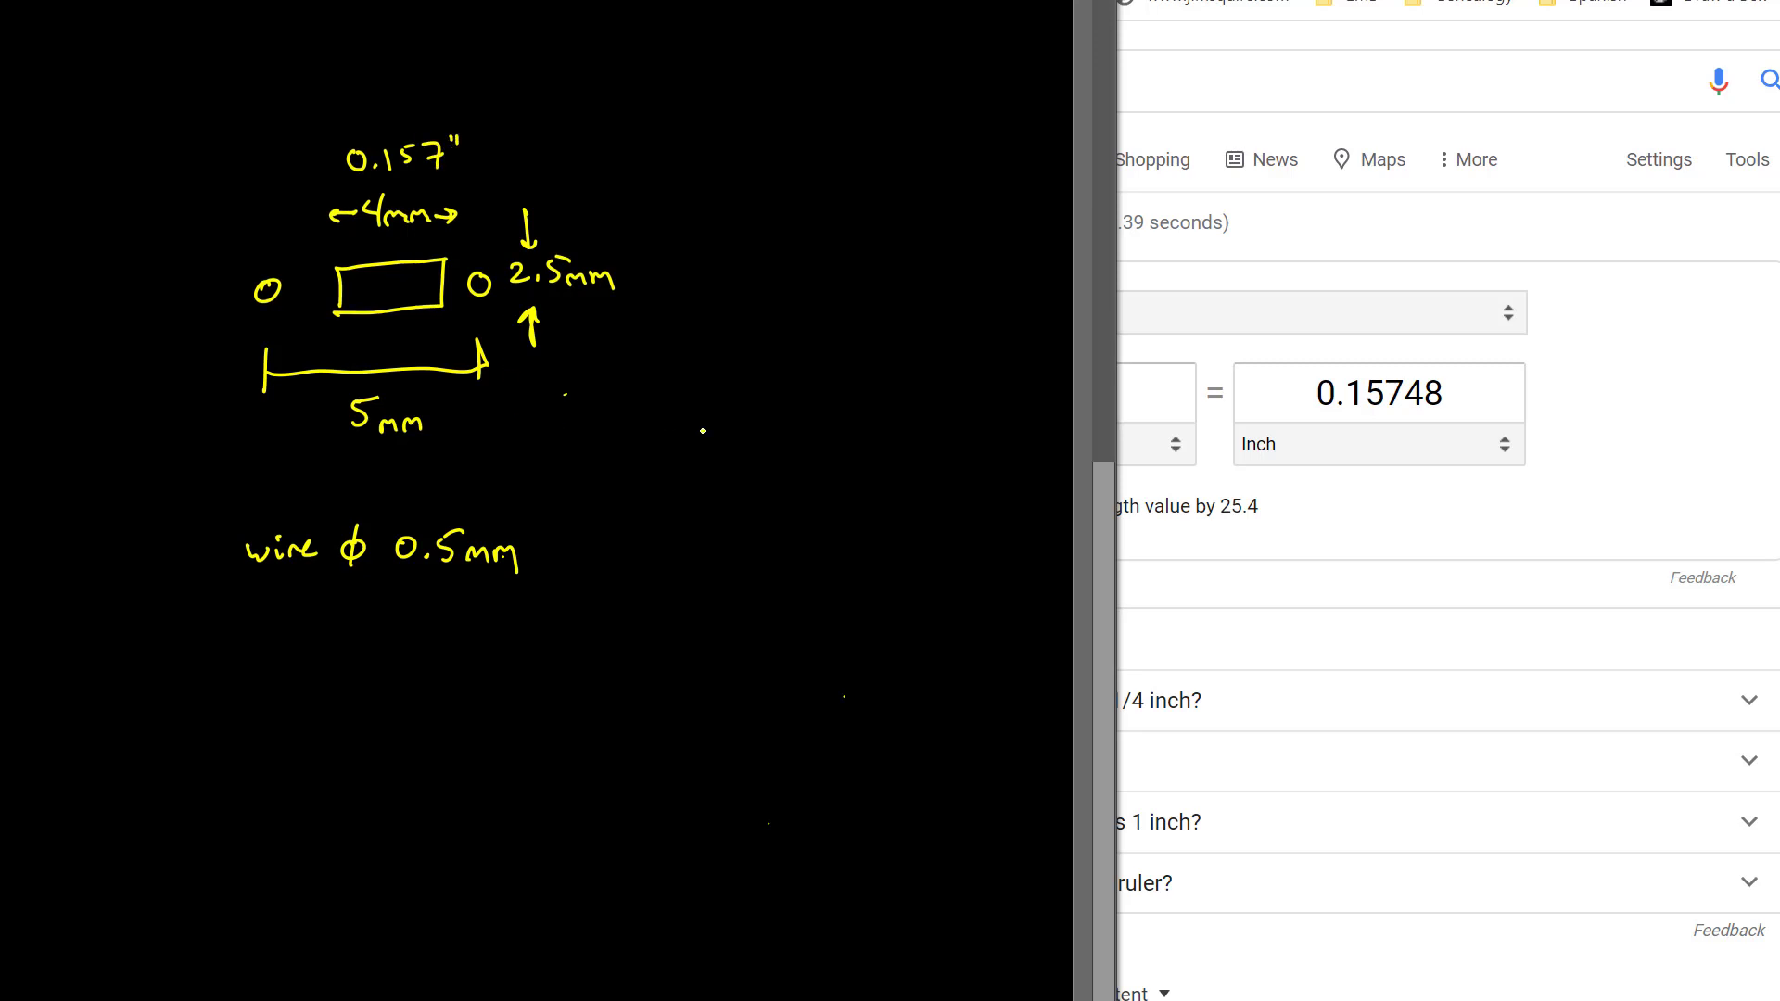
# Step: Convert 2.5 mm to inches in the browser's length converter
pyautogui.click(1140, 406)
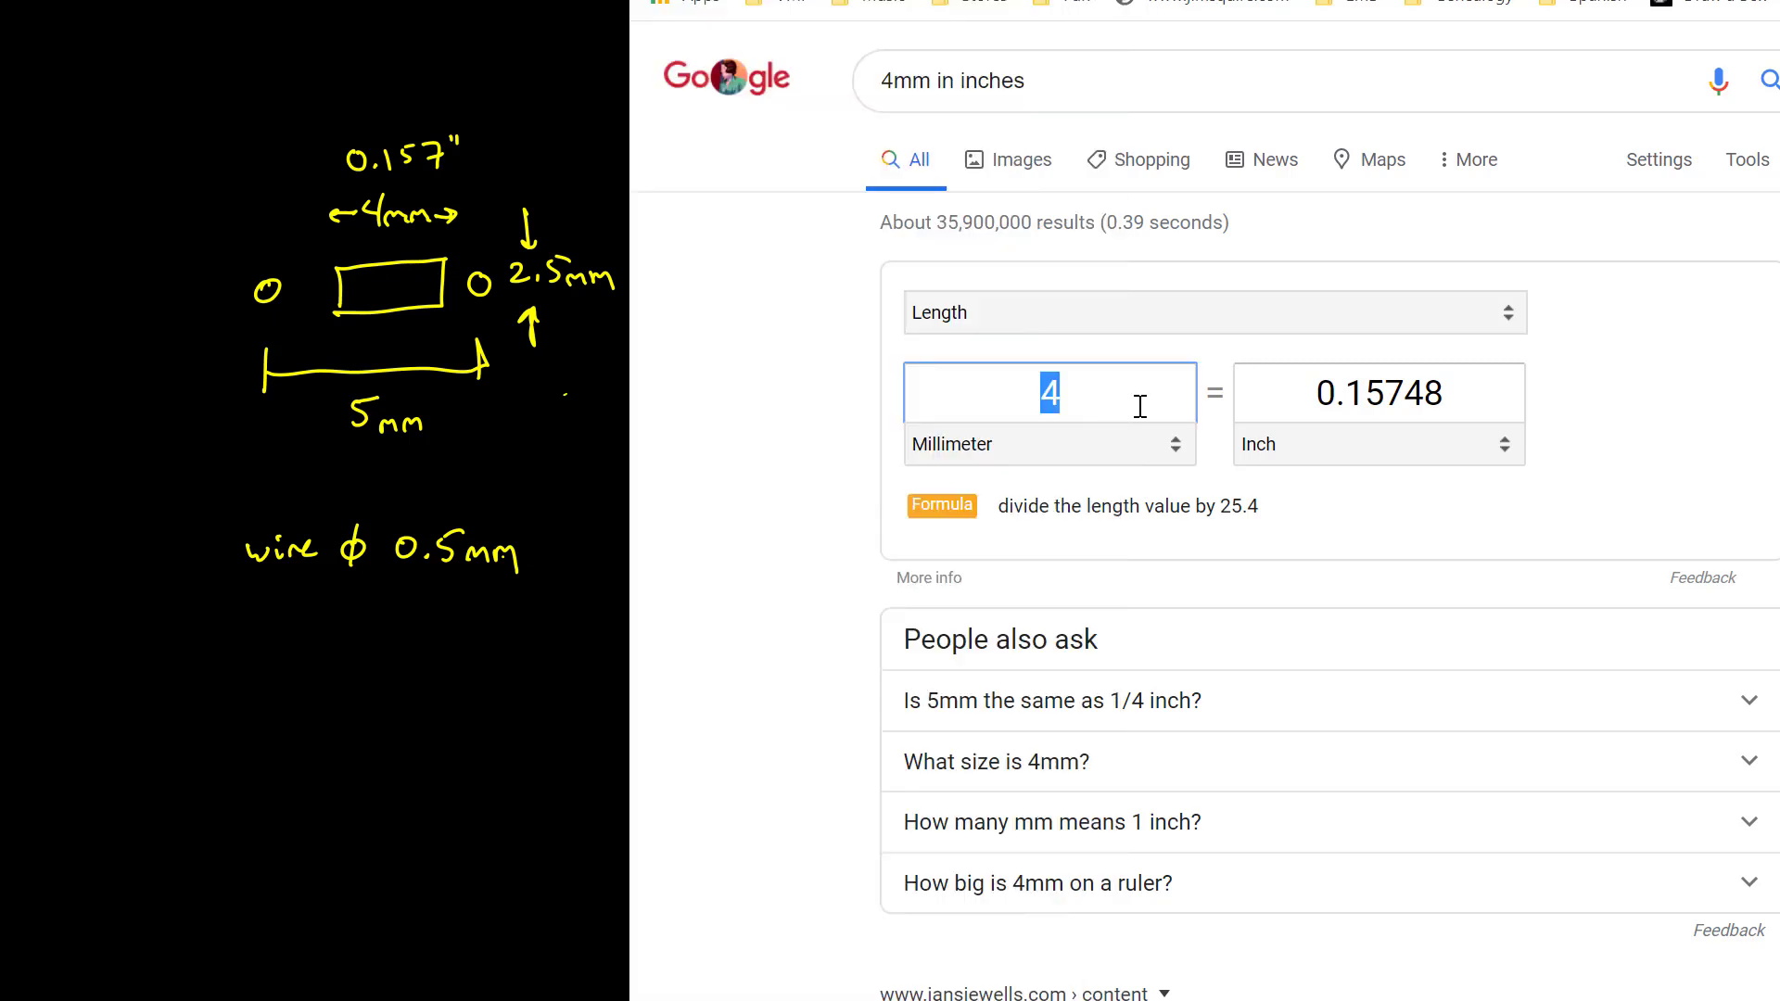
pyautogui.write('2,5')
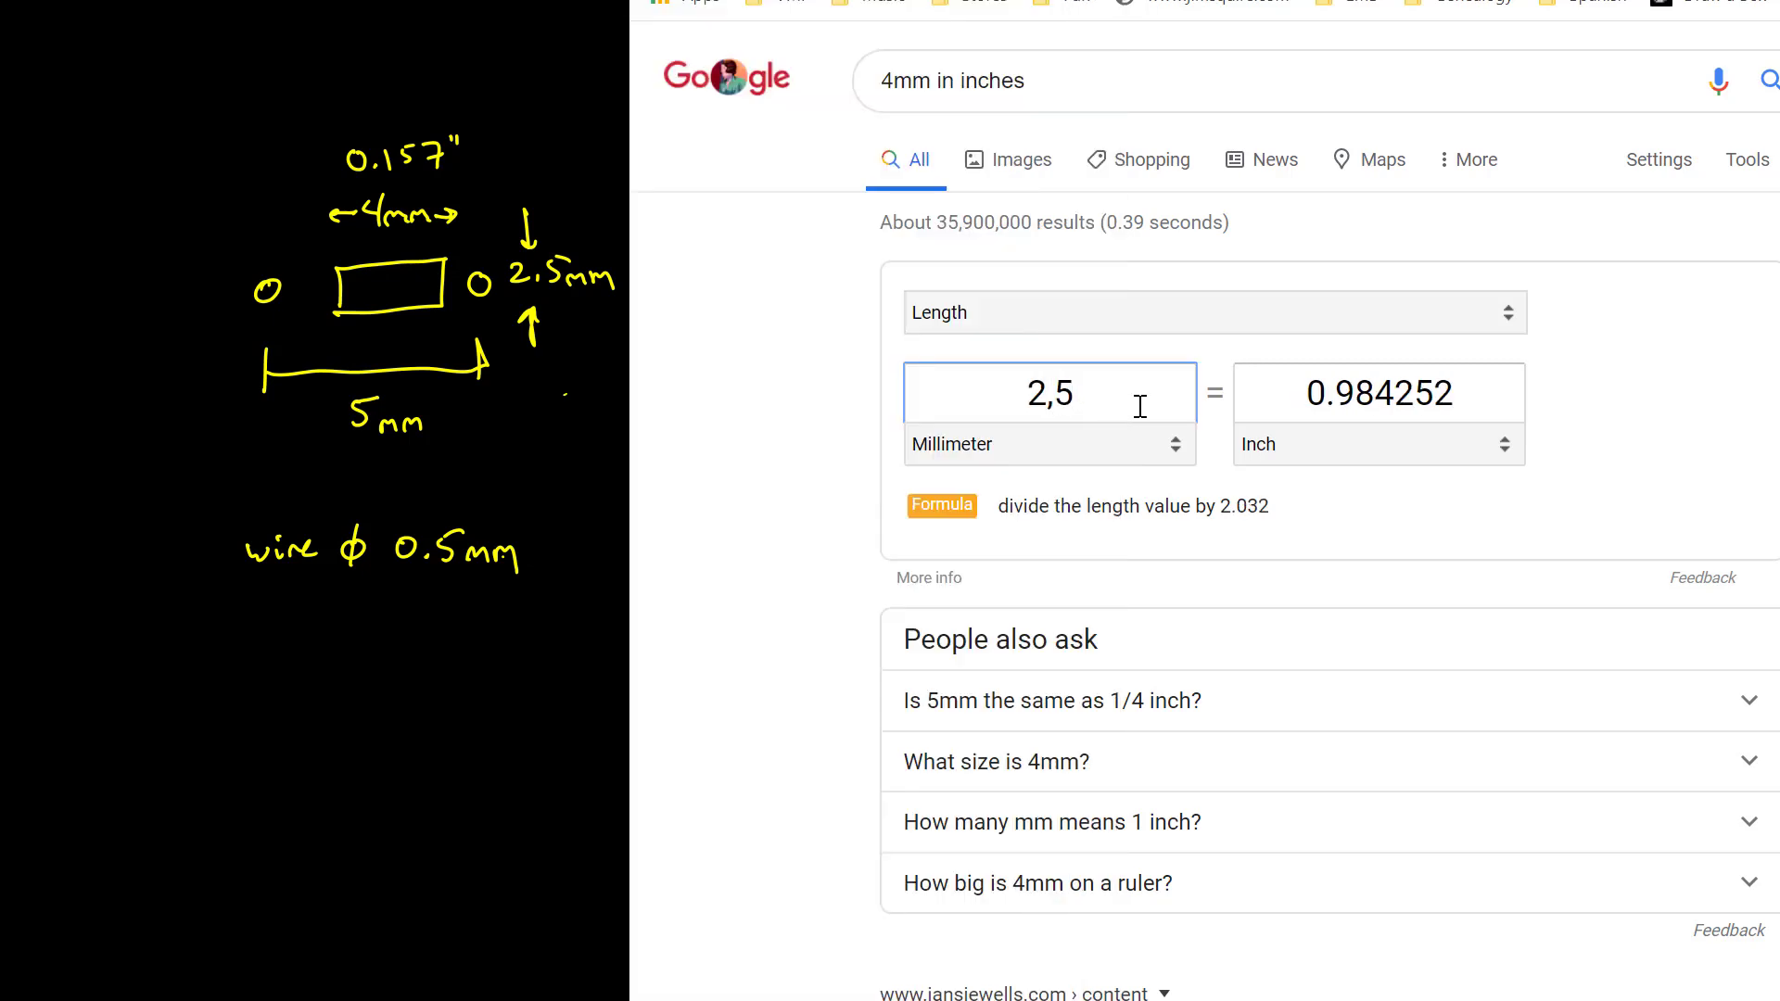
pyautogui.press('BackSpace')
pyautogui.press('BackSpace')
pyautogui.write('.m')
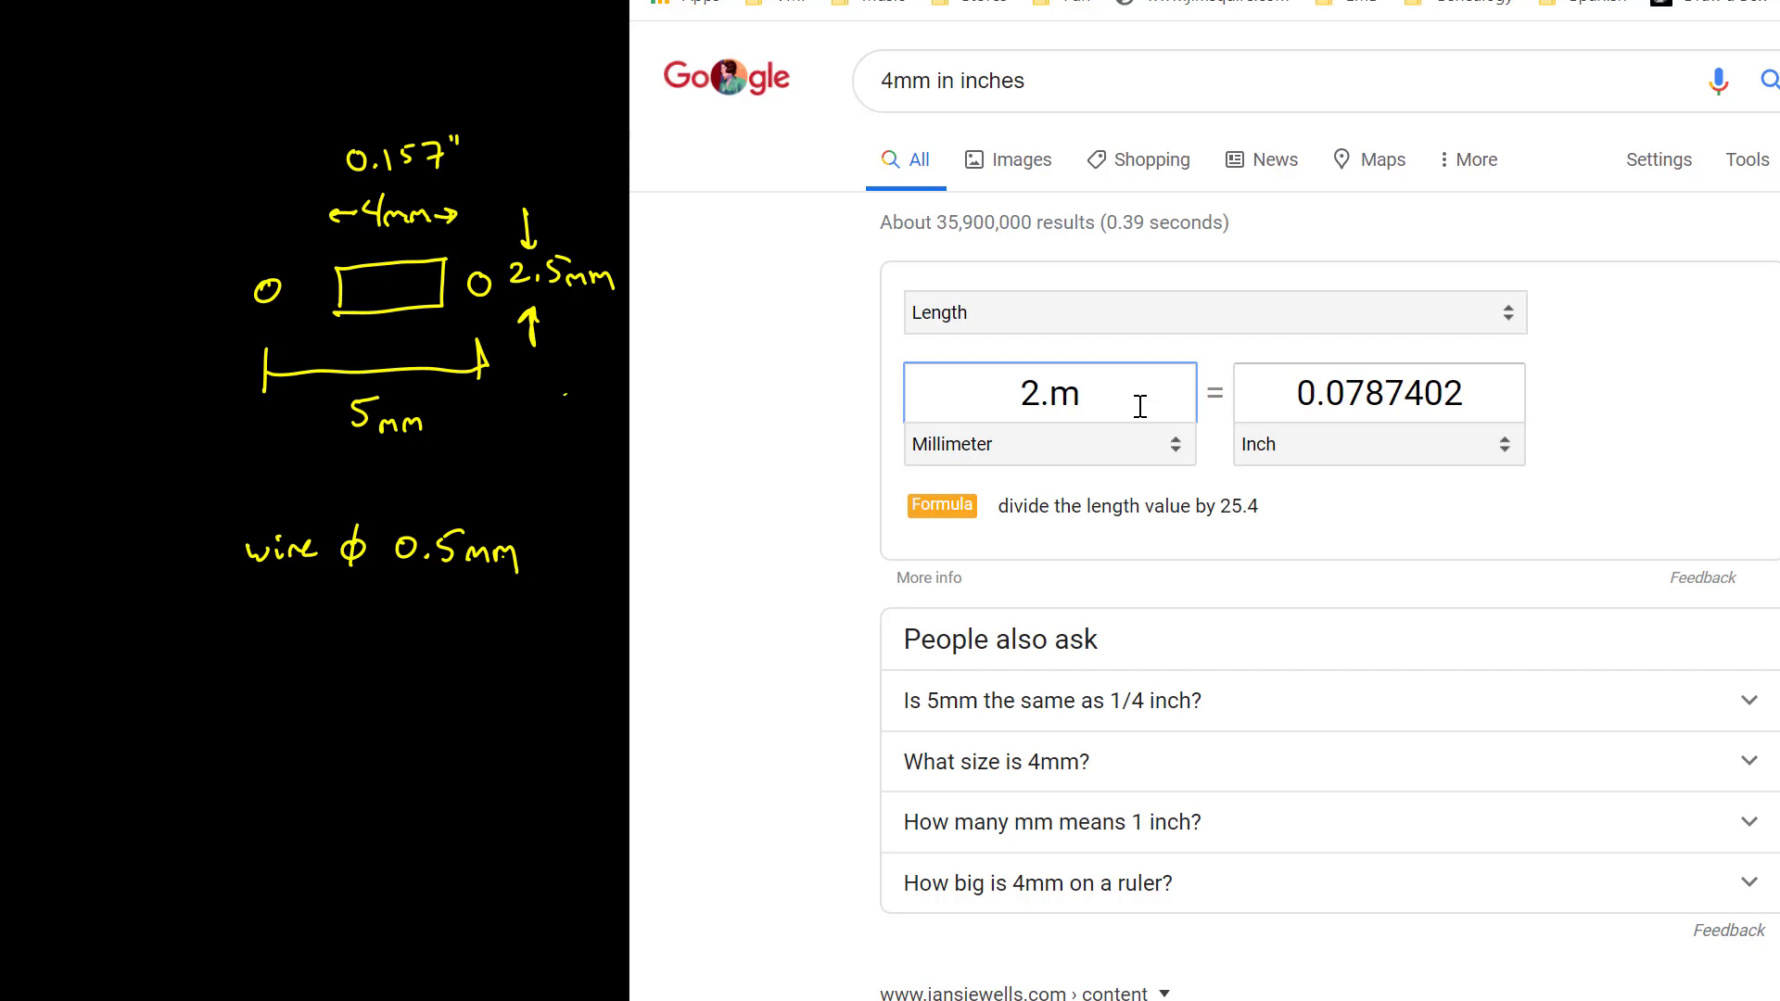
pyautogui.press('BackSpace')
pyautogui.write('5mm')
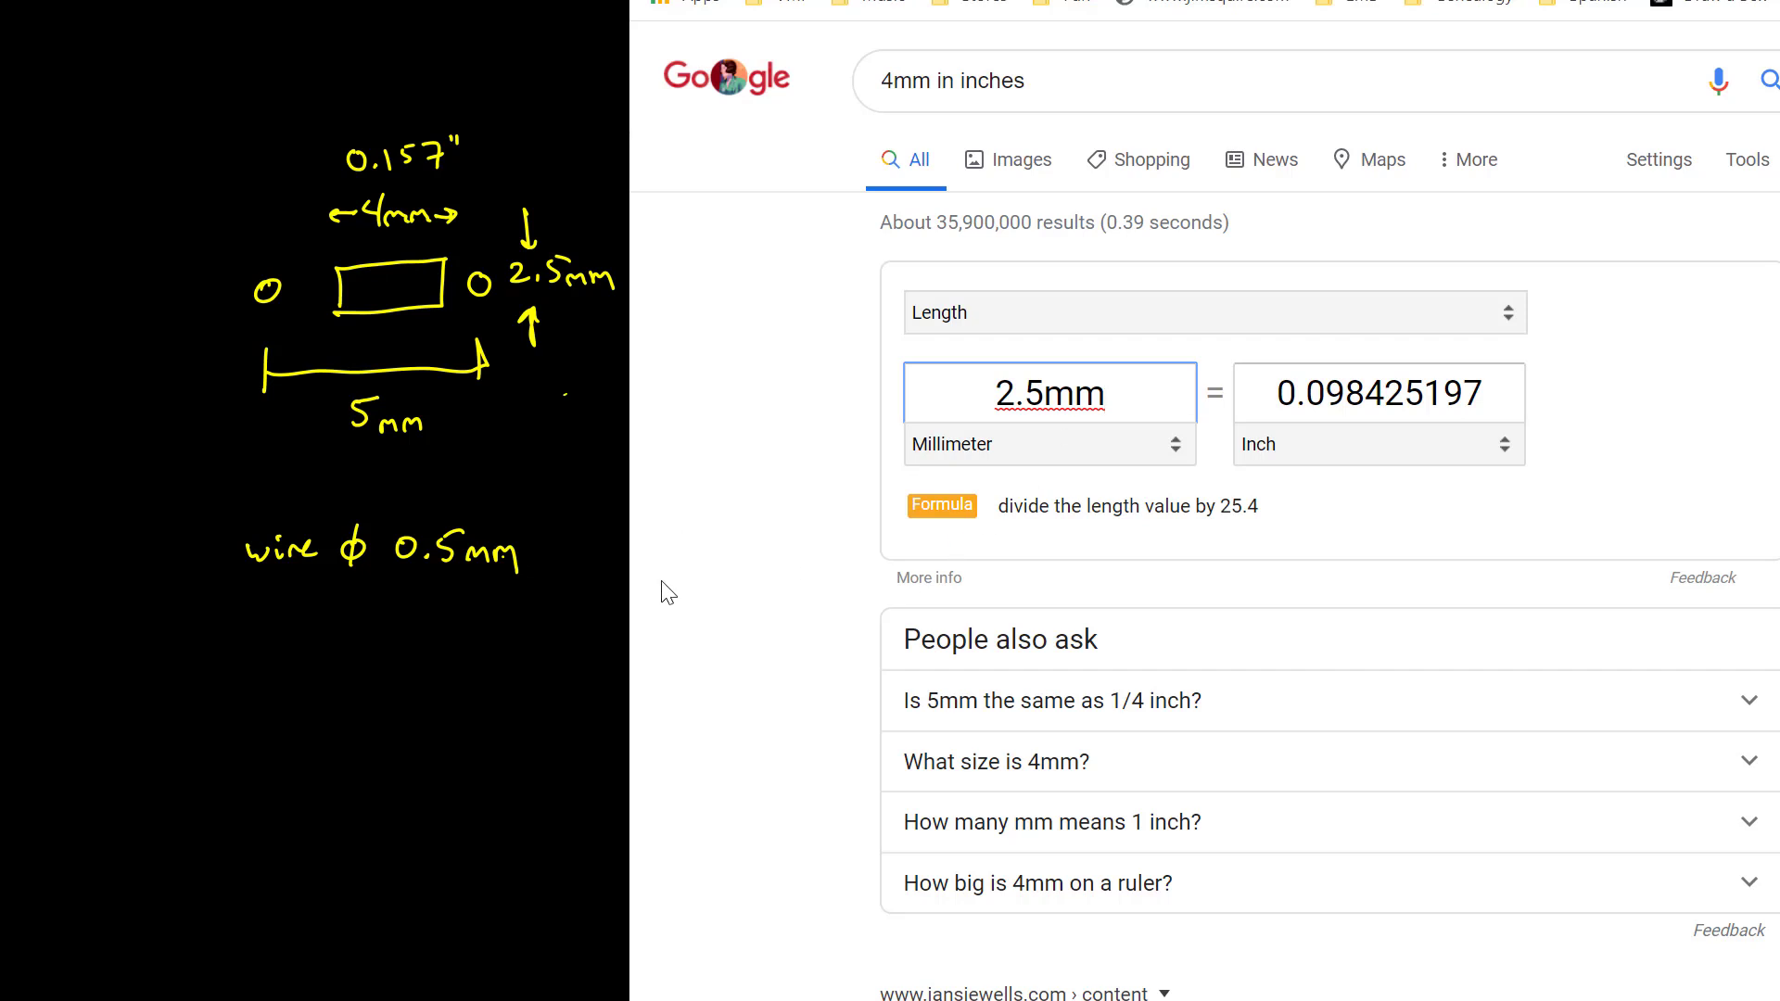
# Step: Write the inch equivalent 0.1" beneath the 2.5 mm depth label on the sketch
pyautogui.click(590, 428)
pyautogui.moveTo(666, 416); pyautogui.dragTo(732, 398)
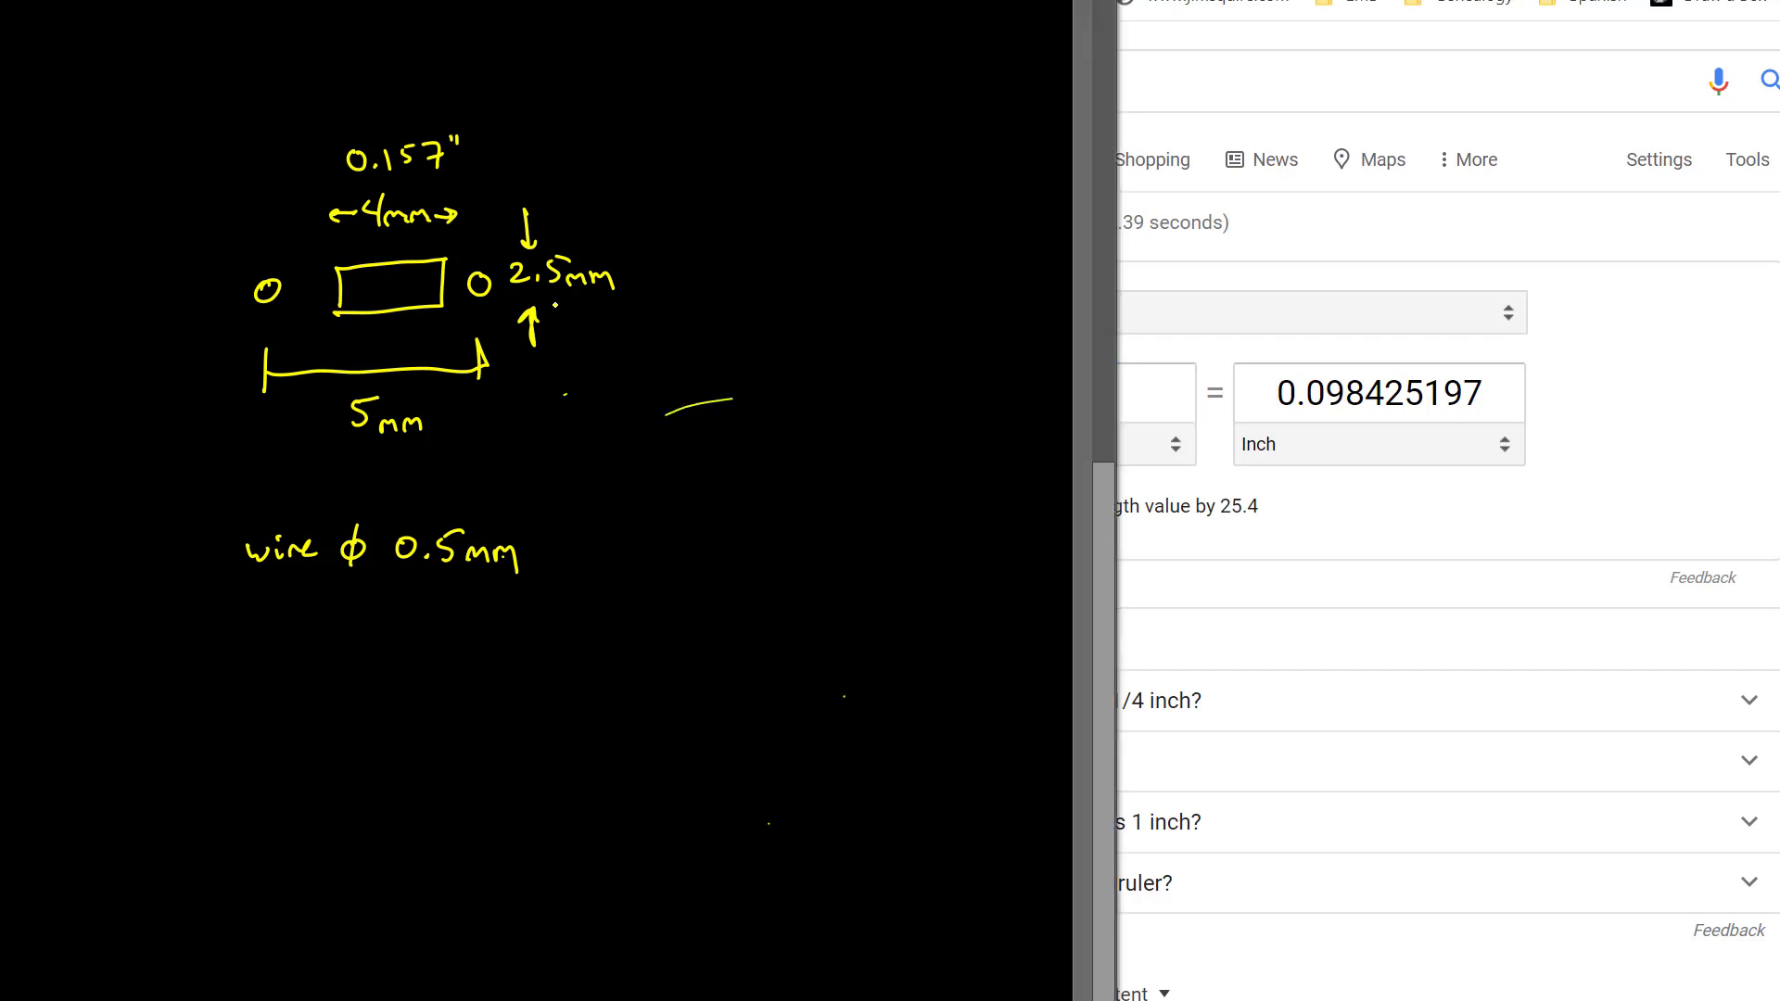
pyautogui.moveTo(558, 317)
pyautogui.mouseDown()
pyautogui.moveTo(598, 340)
pyautogui.moveTo(613, 318)
pyautogui.mouseUp()
pyautogui.click(580, 338)
pyautogui.moveTo(619, 307); pyautogui.dragTo(620, 317)
# Step: Convert 5 mm to inches and write 0.2" under the lead spacing dimension on the sketch
pyautogui.click(1227, 375)
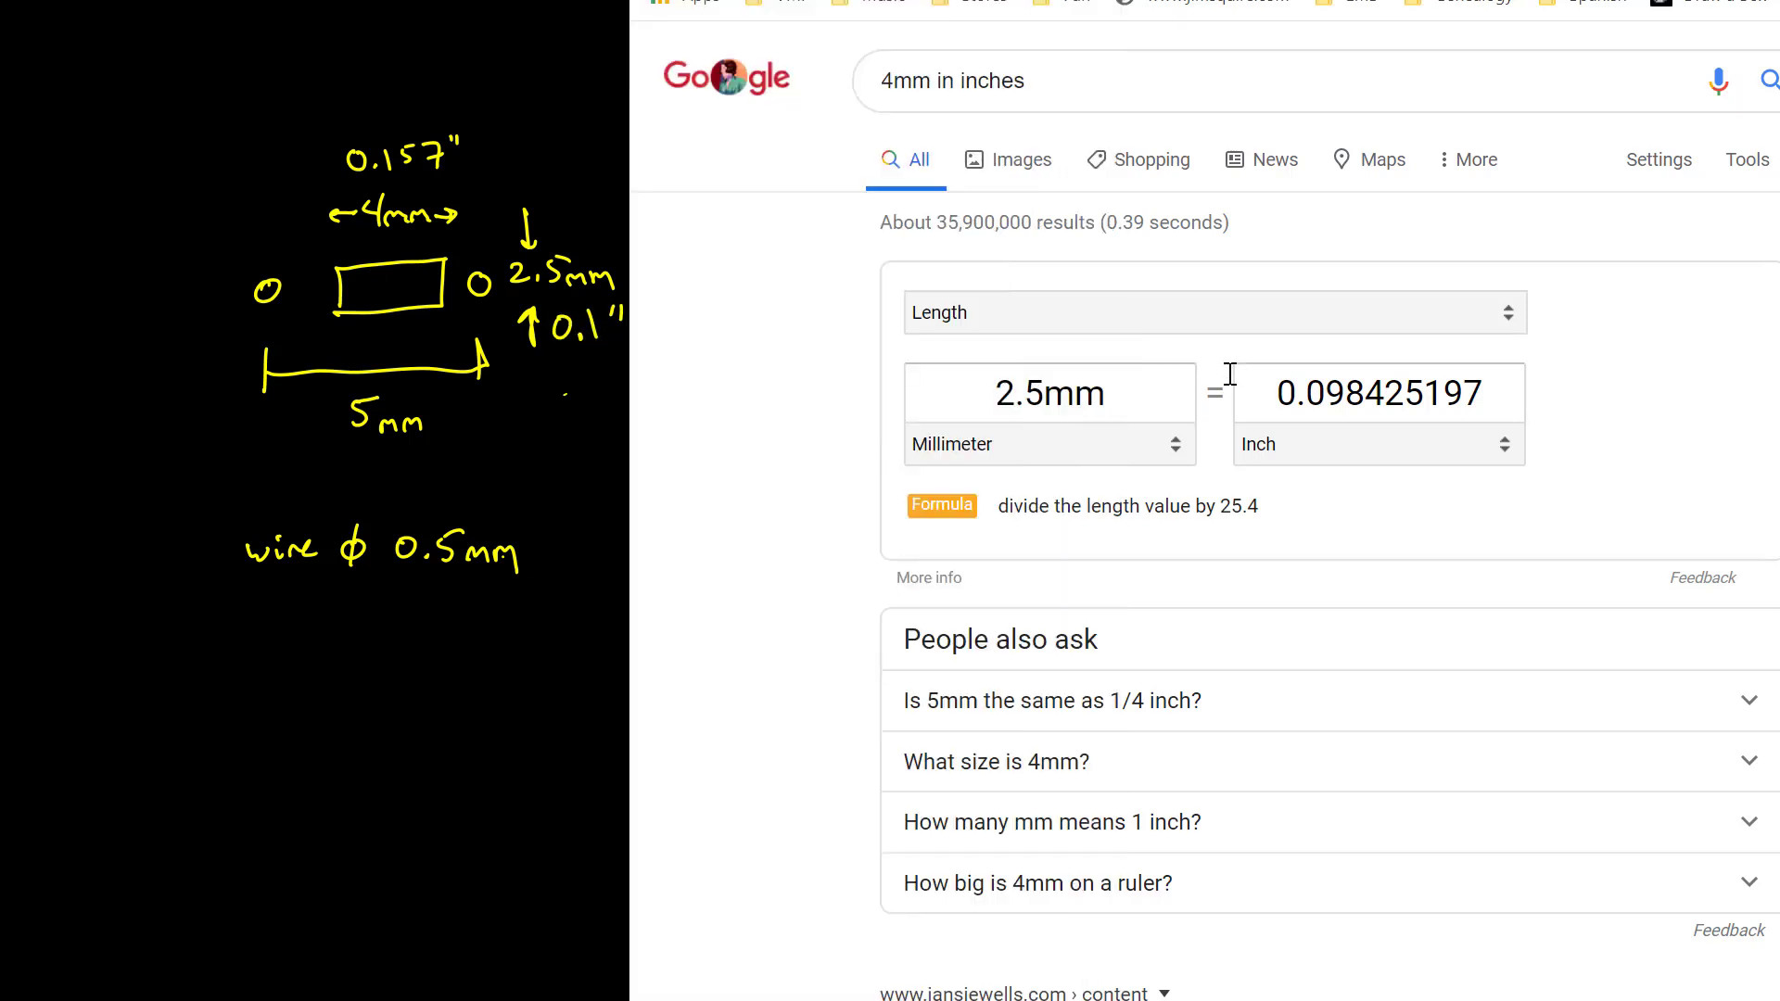
pyautogui.tripleClick(1039, 393)
pyautogui.write('5')
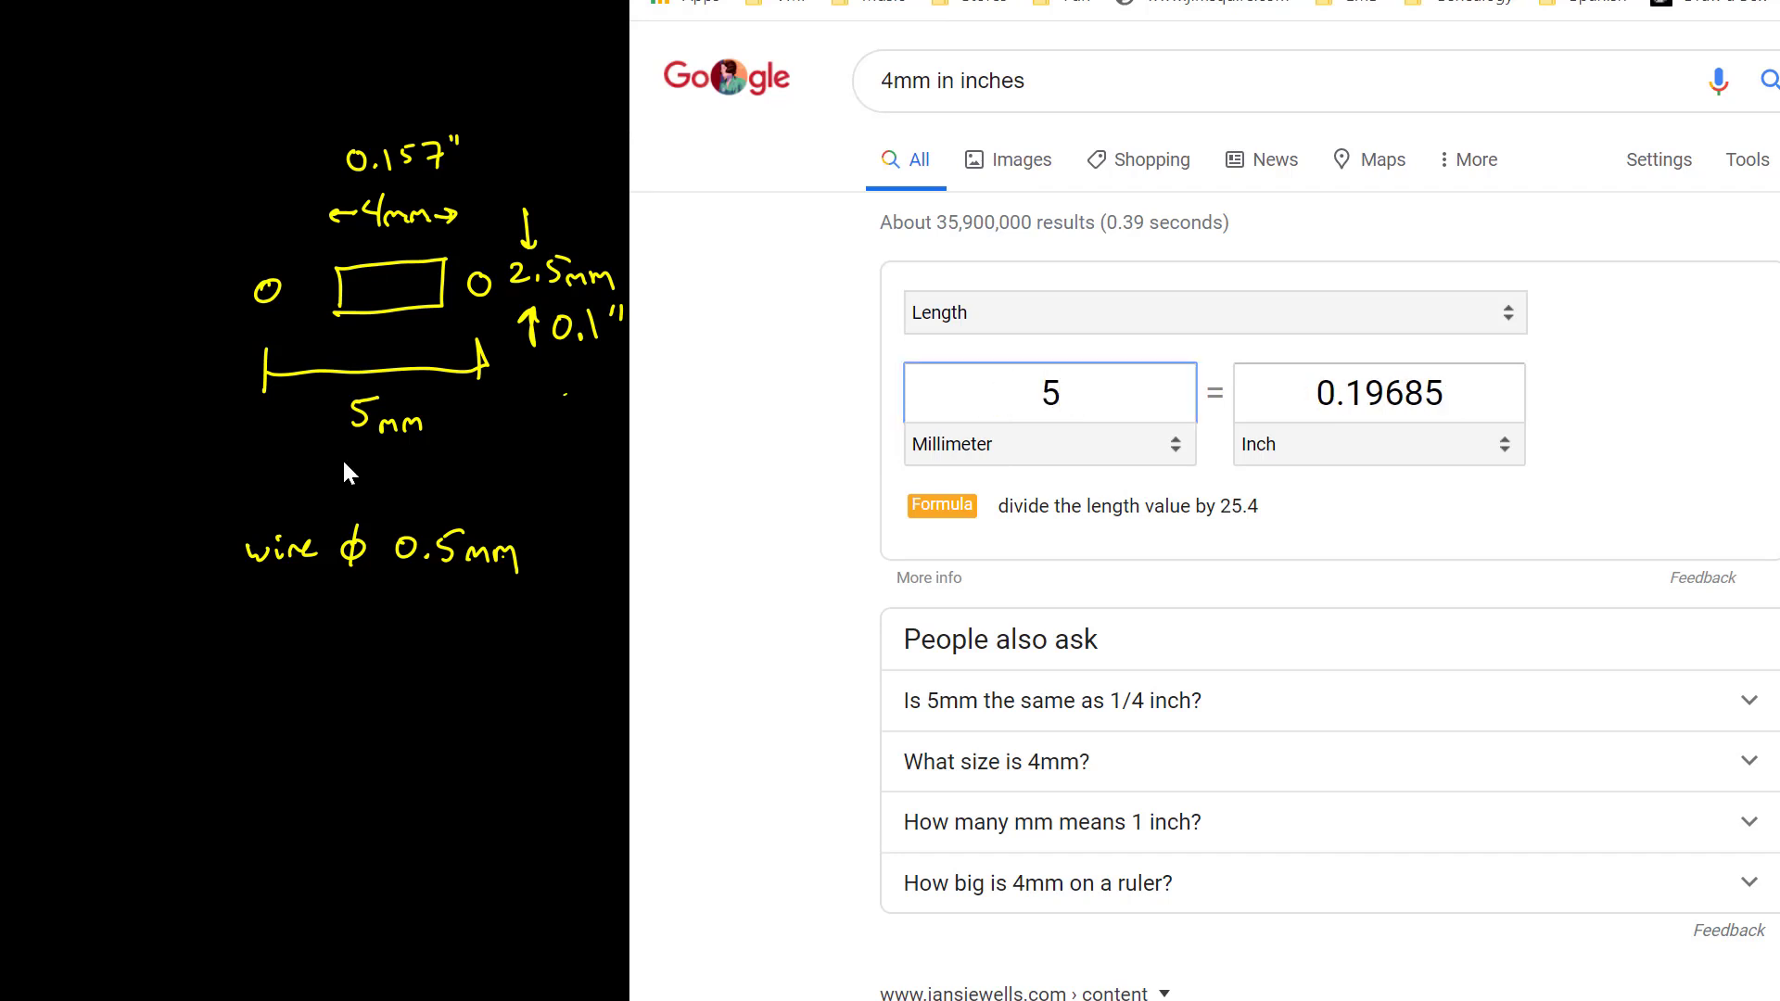
pyautogui.moveTo(357, 459); pyautogui.dragTo(355, 459)
pyautogui.click(372, 474)
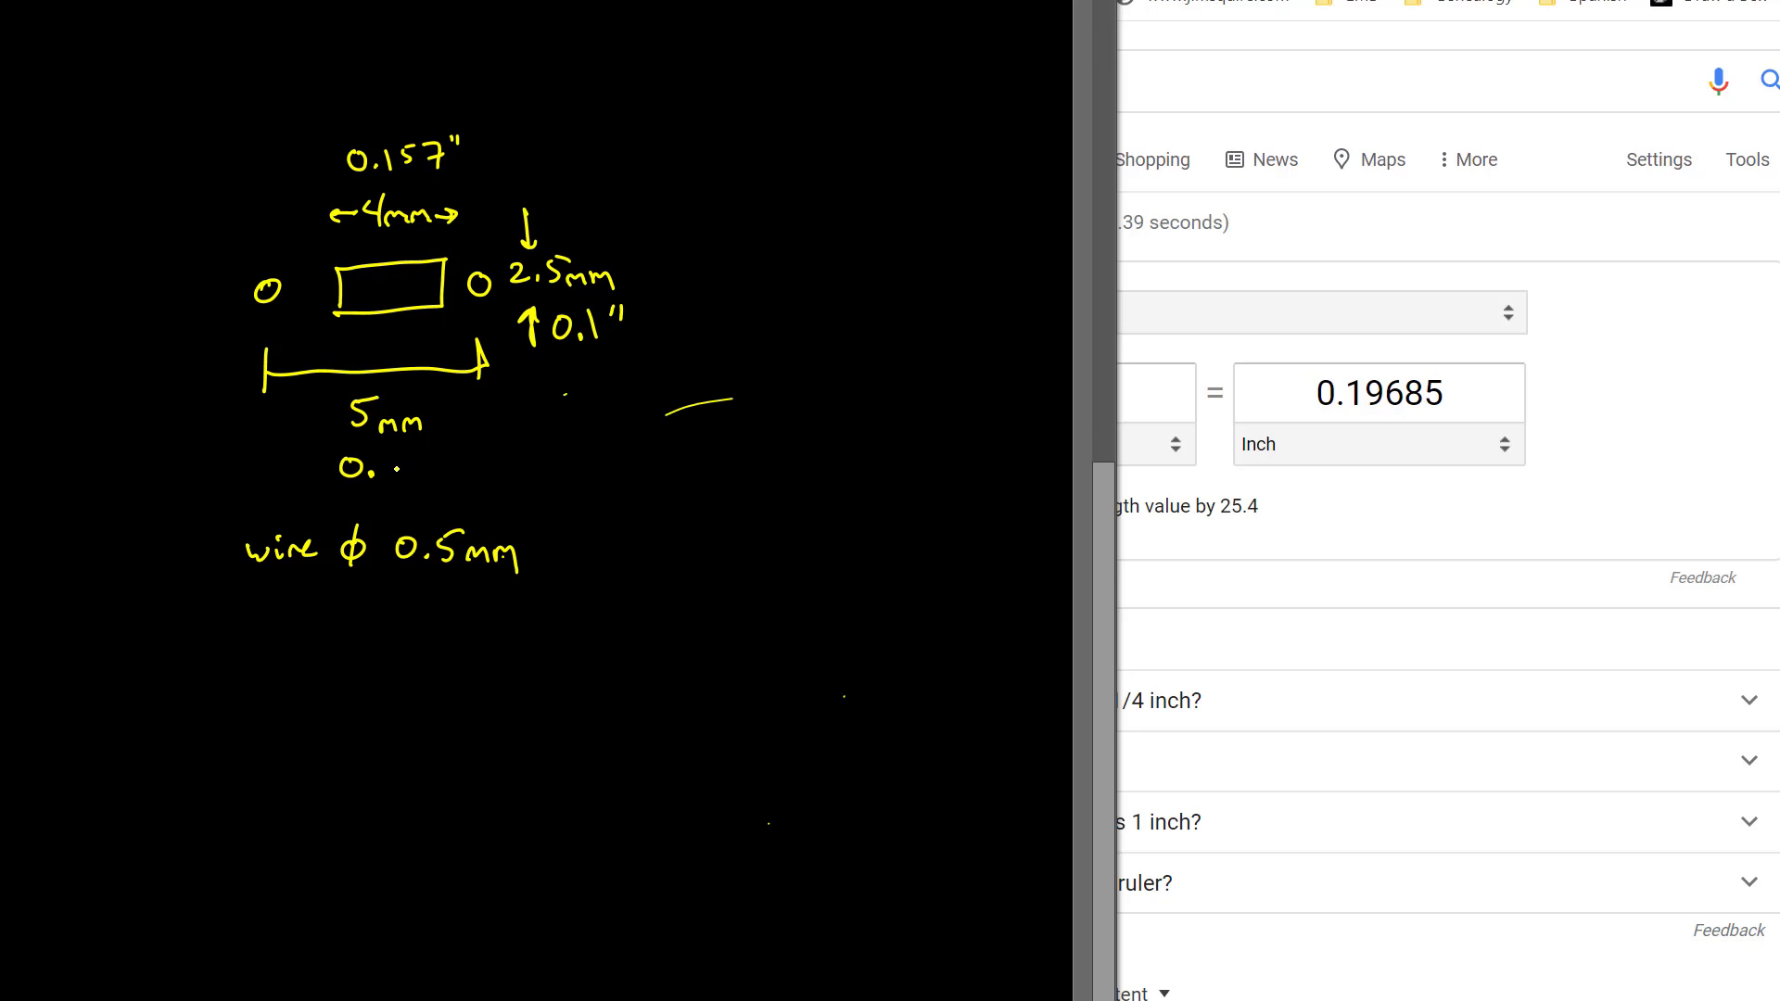
pyautogui.moveTo(385, 461)
pyautogui.mouseDown()
pyautogui.moveTo(407, 476)
pyautogui.moveTo(420, 457)
pyautogui.mouseUp()
# Step: Convert the 0.5 mm wire diameter to inches and write = 0.02" beneath the wire note
pyautogui.doubleClick(1144, 405)
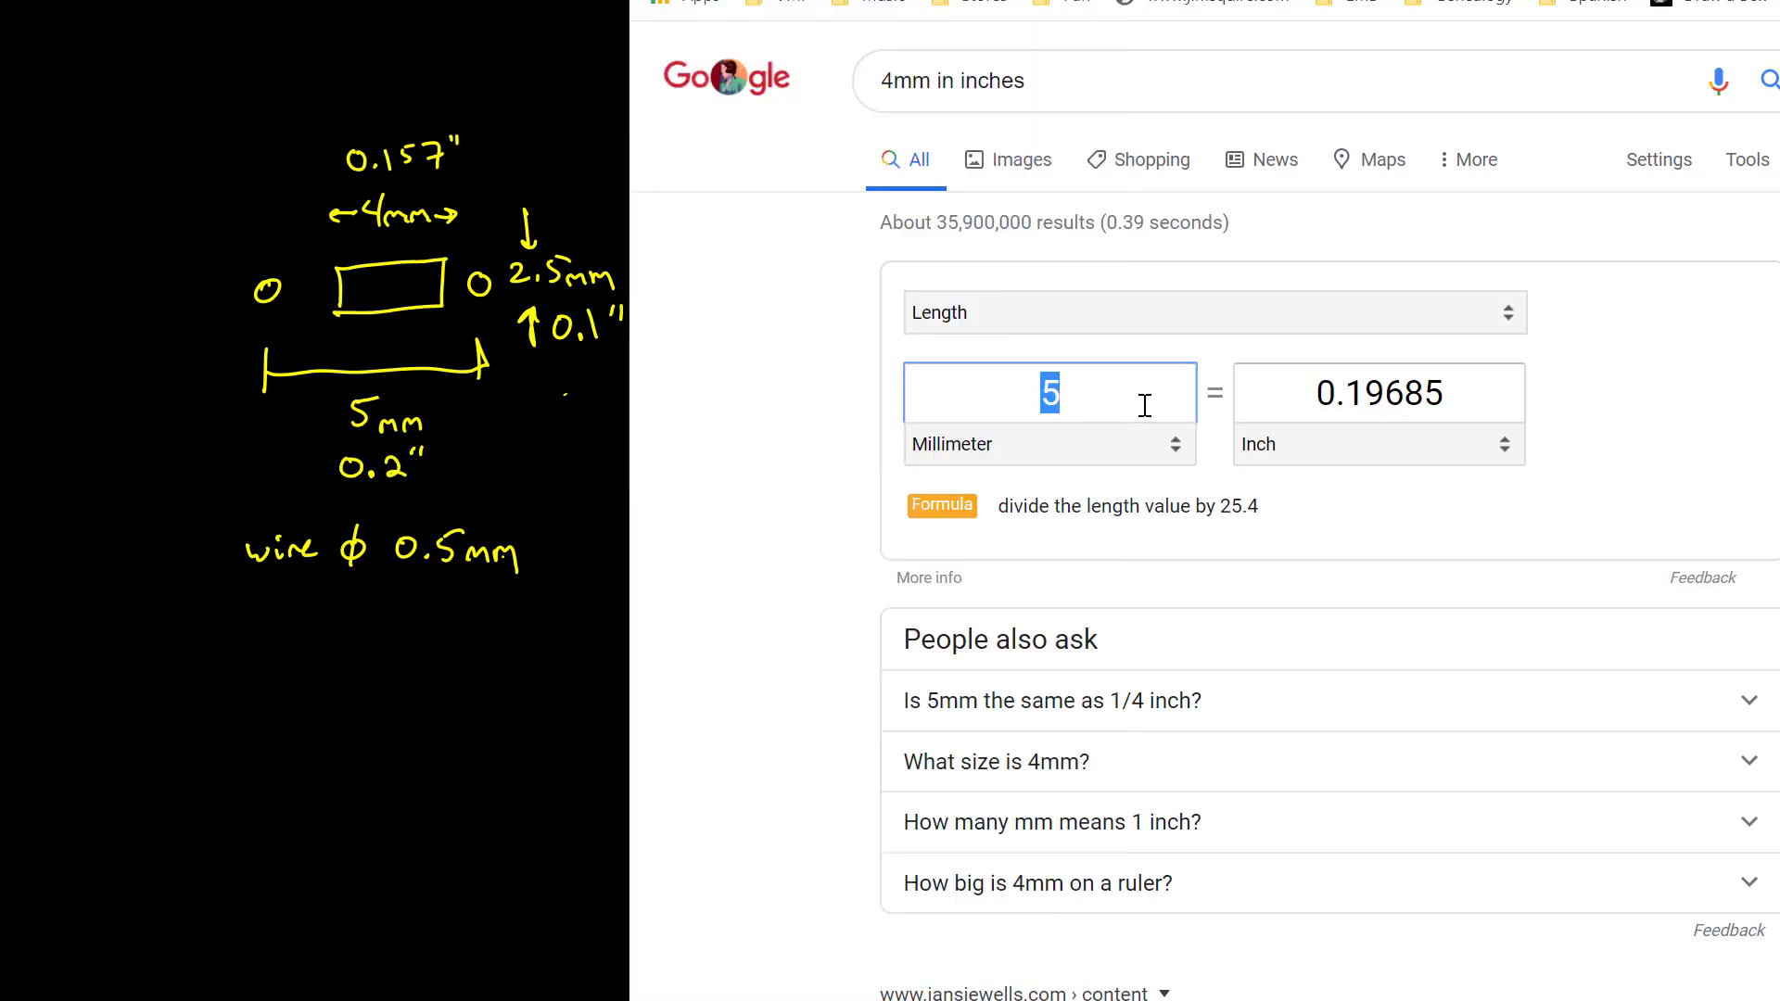
pyautogui.write('0.5')
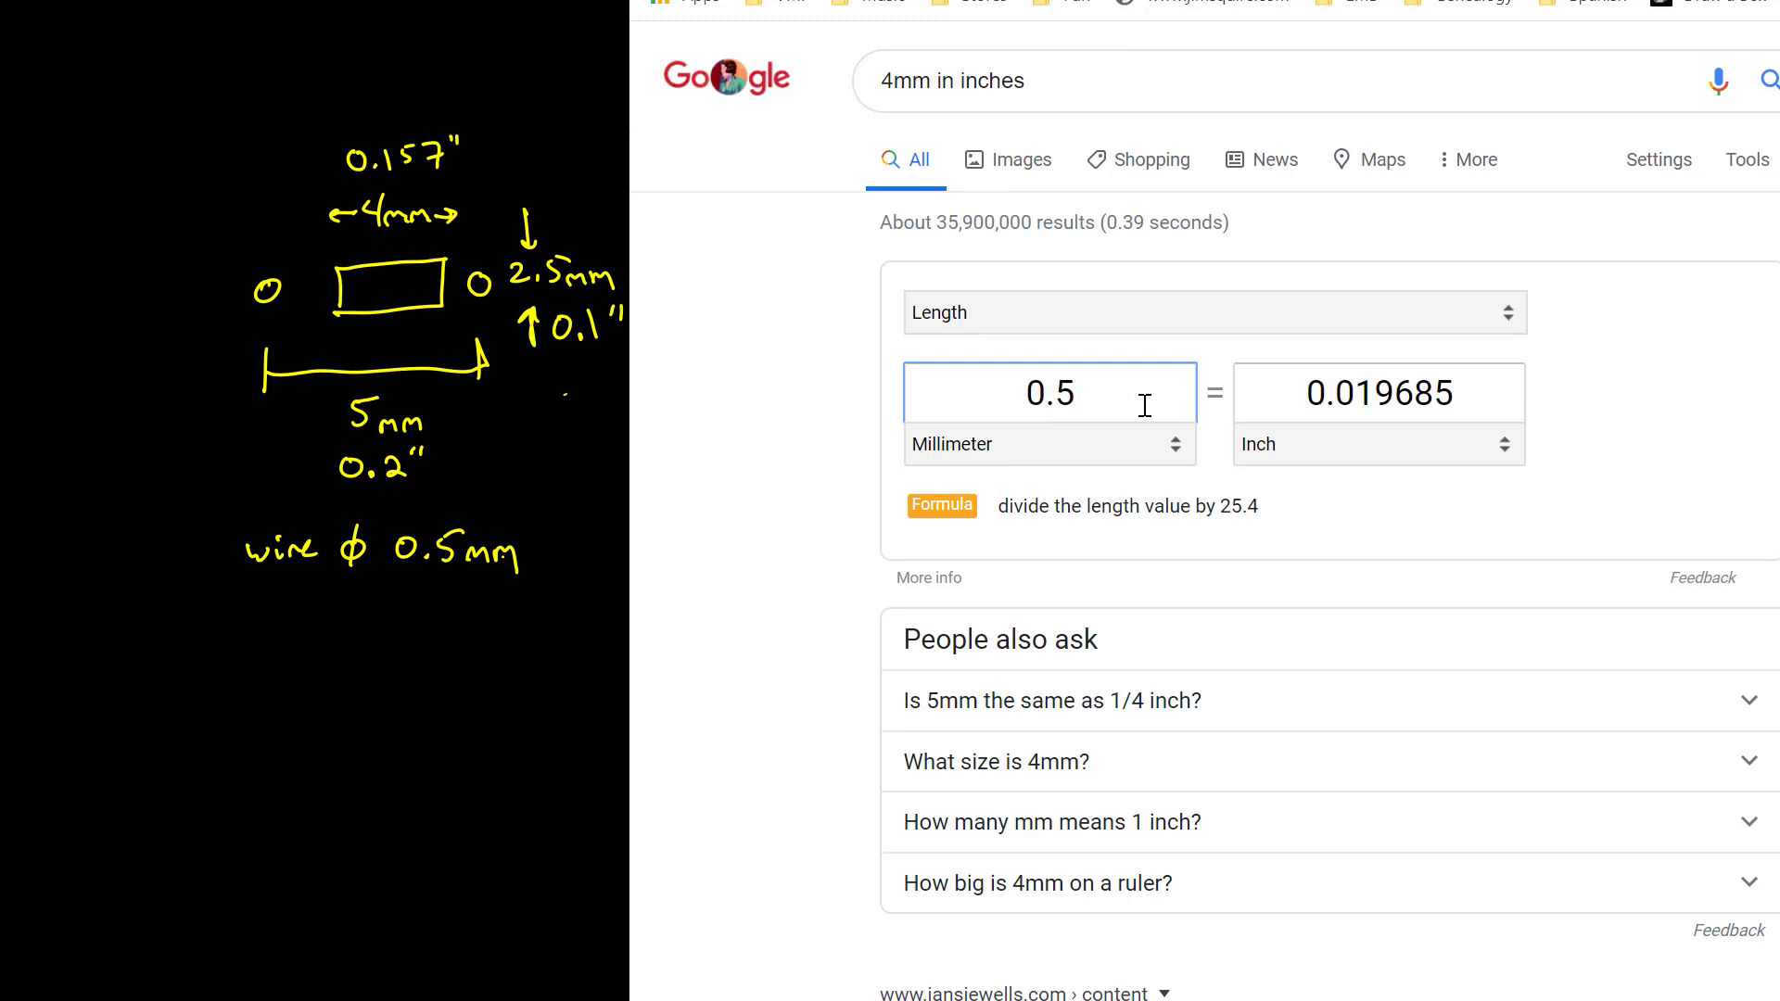
pyautogui.click(390, 579)
pyautogui.moveTo(360, 603)
pyautogui.mouseDown()
pyautogui.moveTo(445, 620)
pyautogui.moveTo(456, 605)
pyautogui.moveTo(486, 625)
pyautogui.moveTo(491, 605)
pyautogui.mouseUp()
pyautogui.click(429, 620)
pyautogui.moveTo(502, 591); pyautogui.dragTo(500, 603)
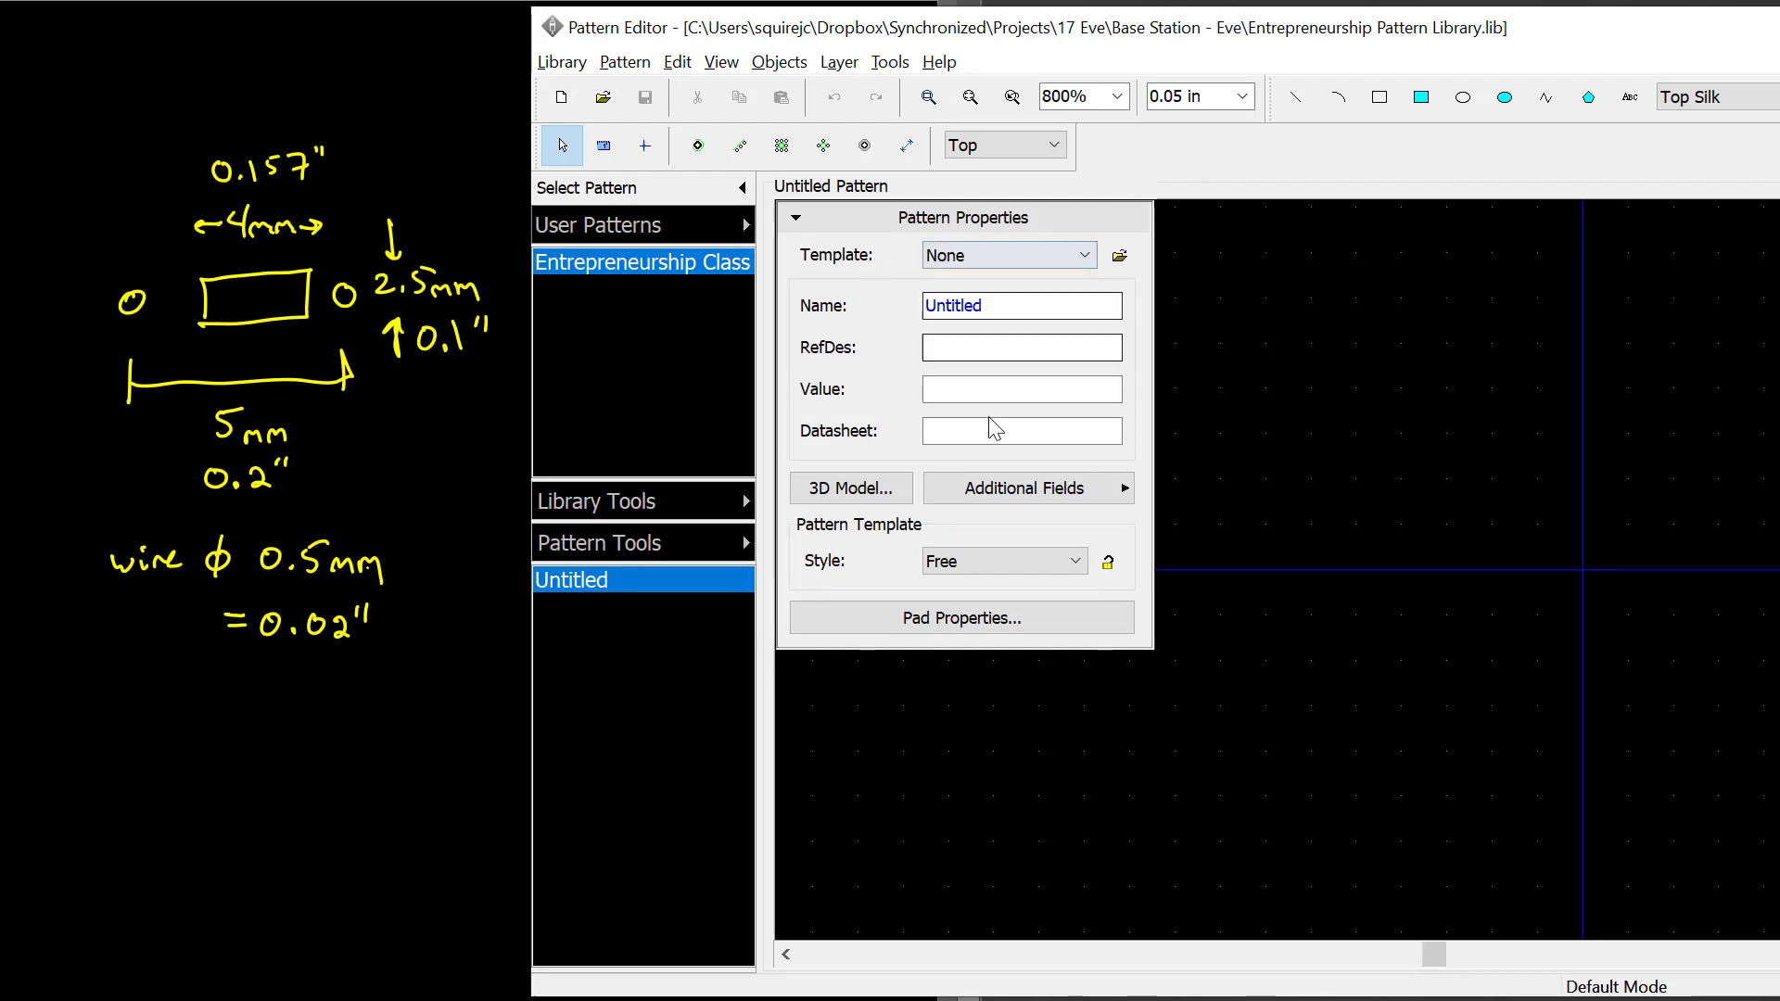
# Step: In the DipTrace Pattern Editor, name the untitled pattern "1uF TDK FG28 Capacitor" and set its reference designator to C
pyautogui.click(795, 218)
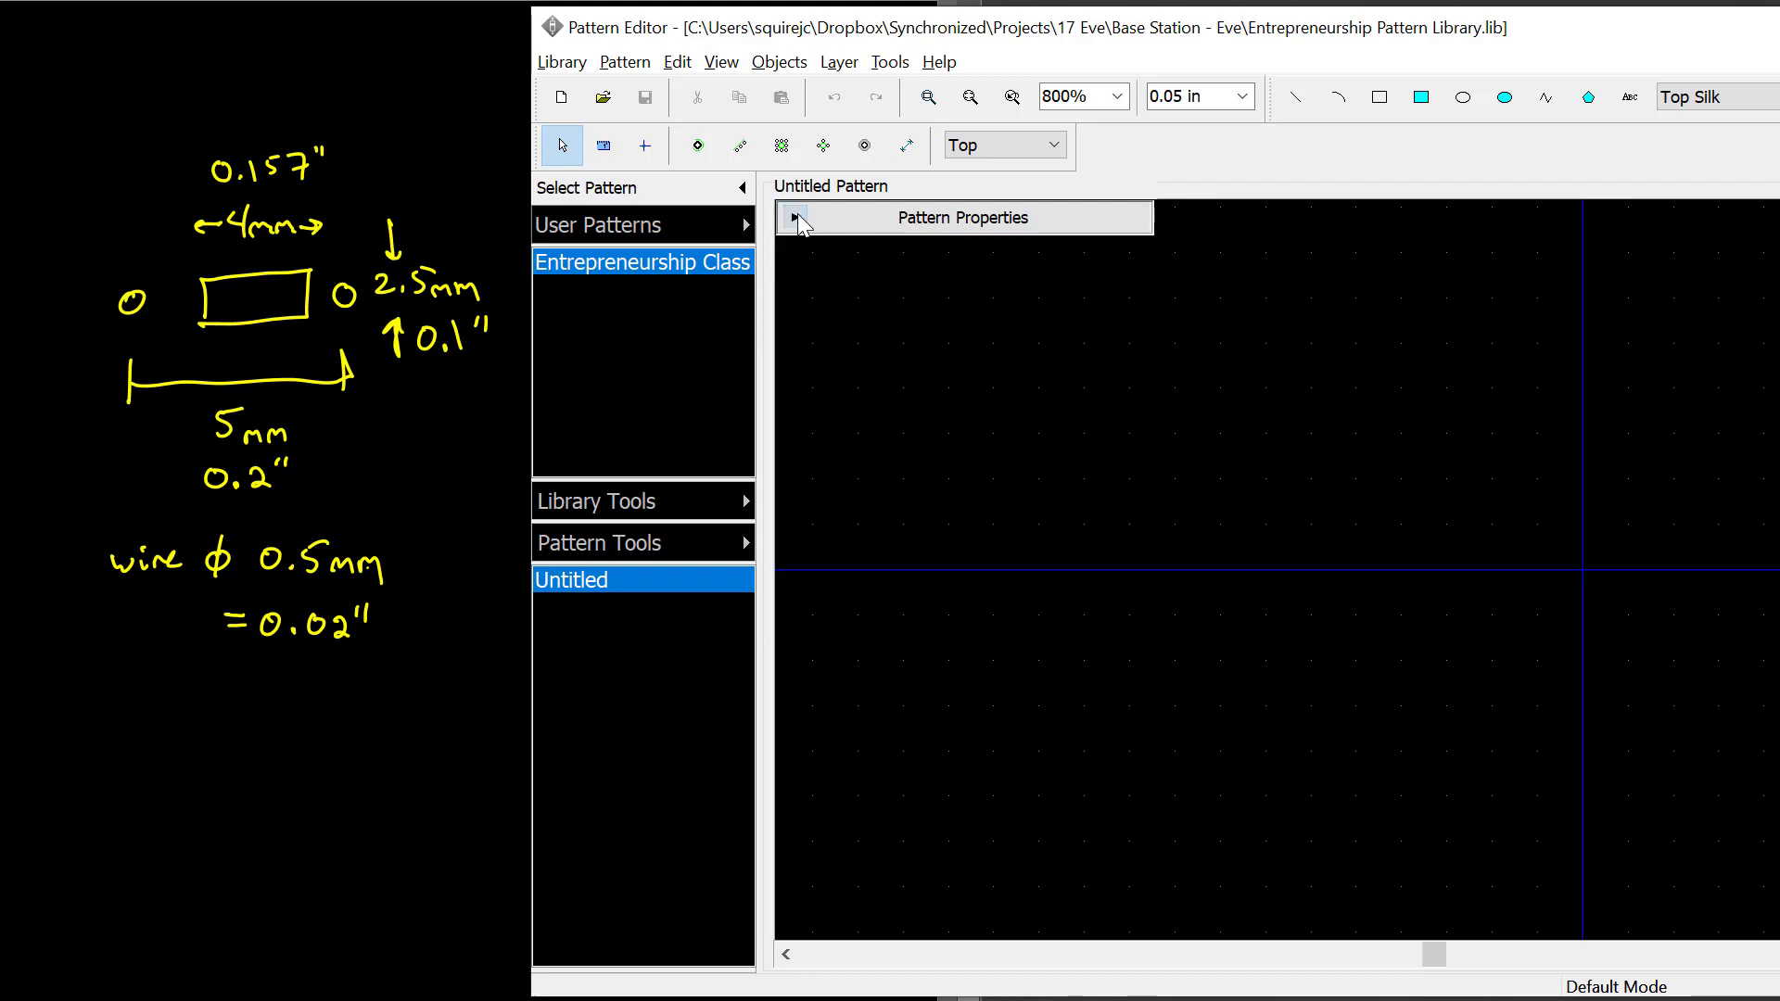
pyautogui.click(795, 218)
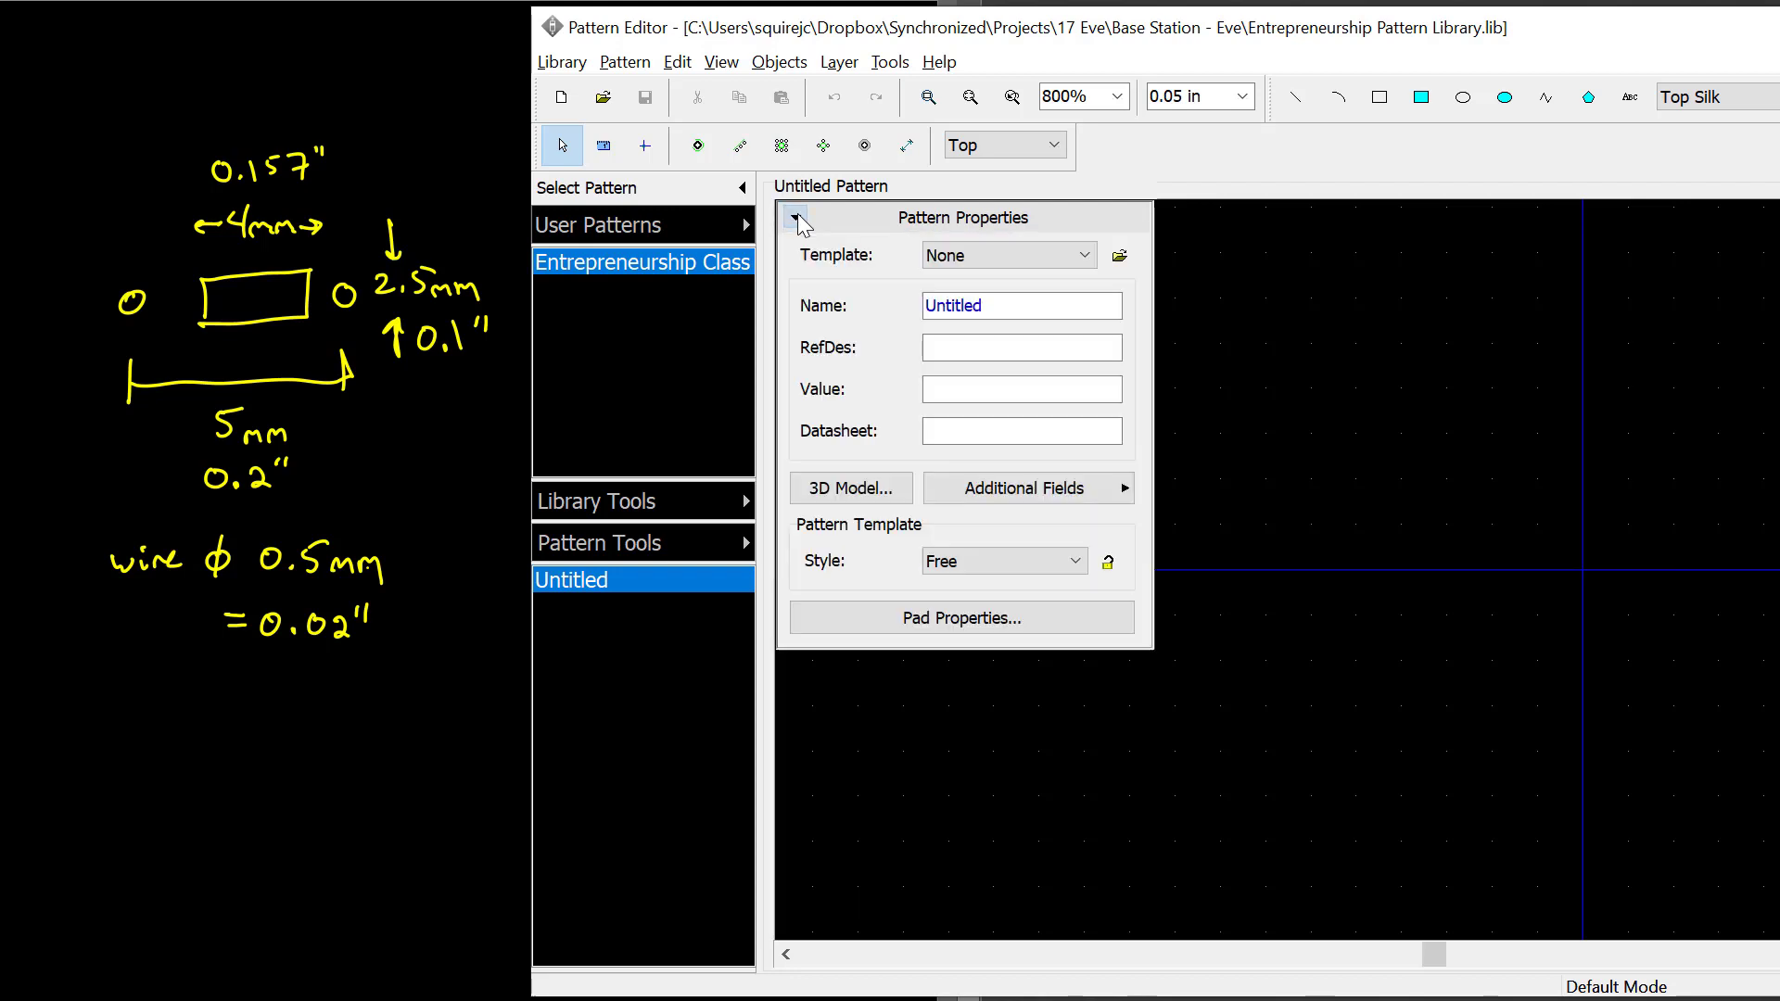
pyautogui.doubleClick(945, 306)
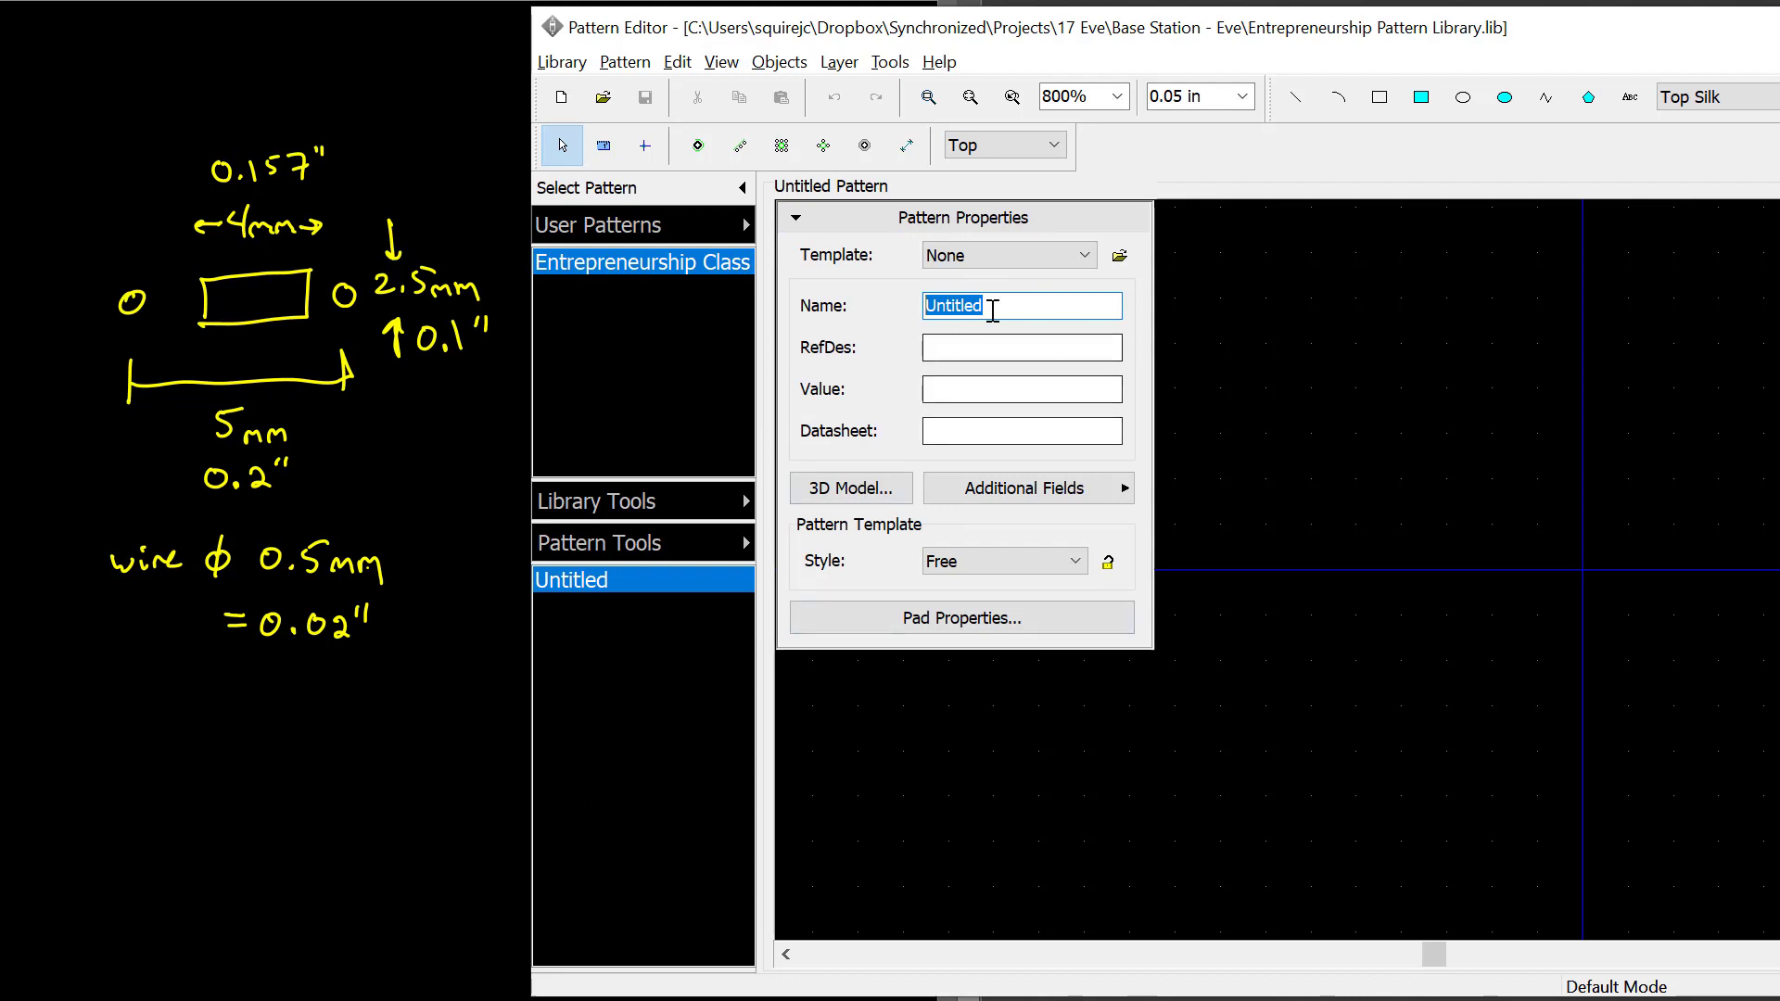
pyautogui.moveTo(991, 306); pyautogui.dragTo(833, 302)
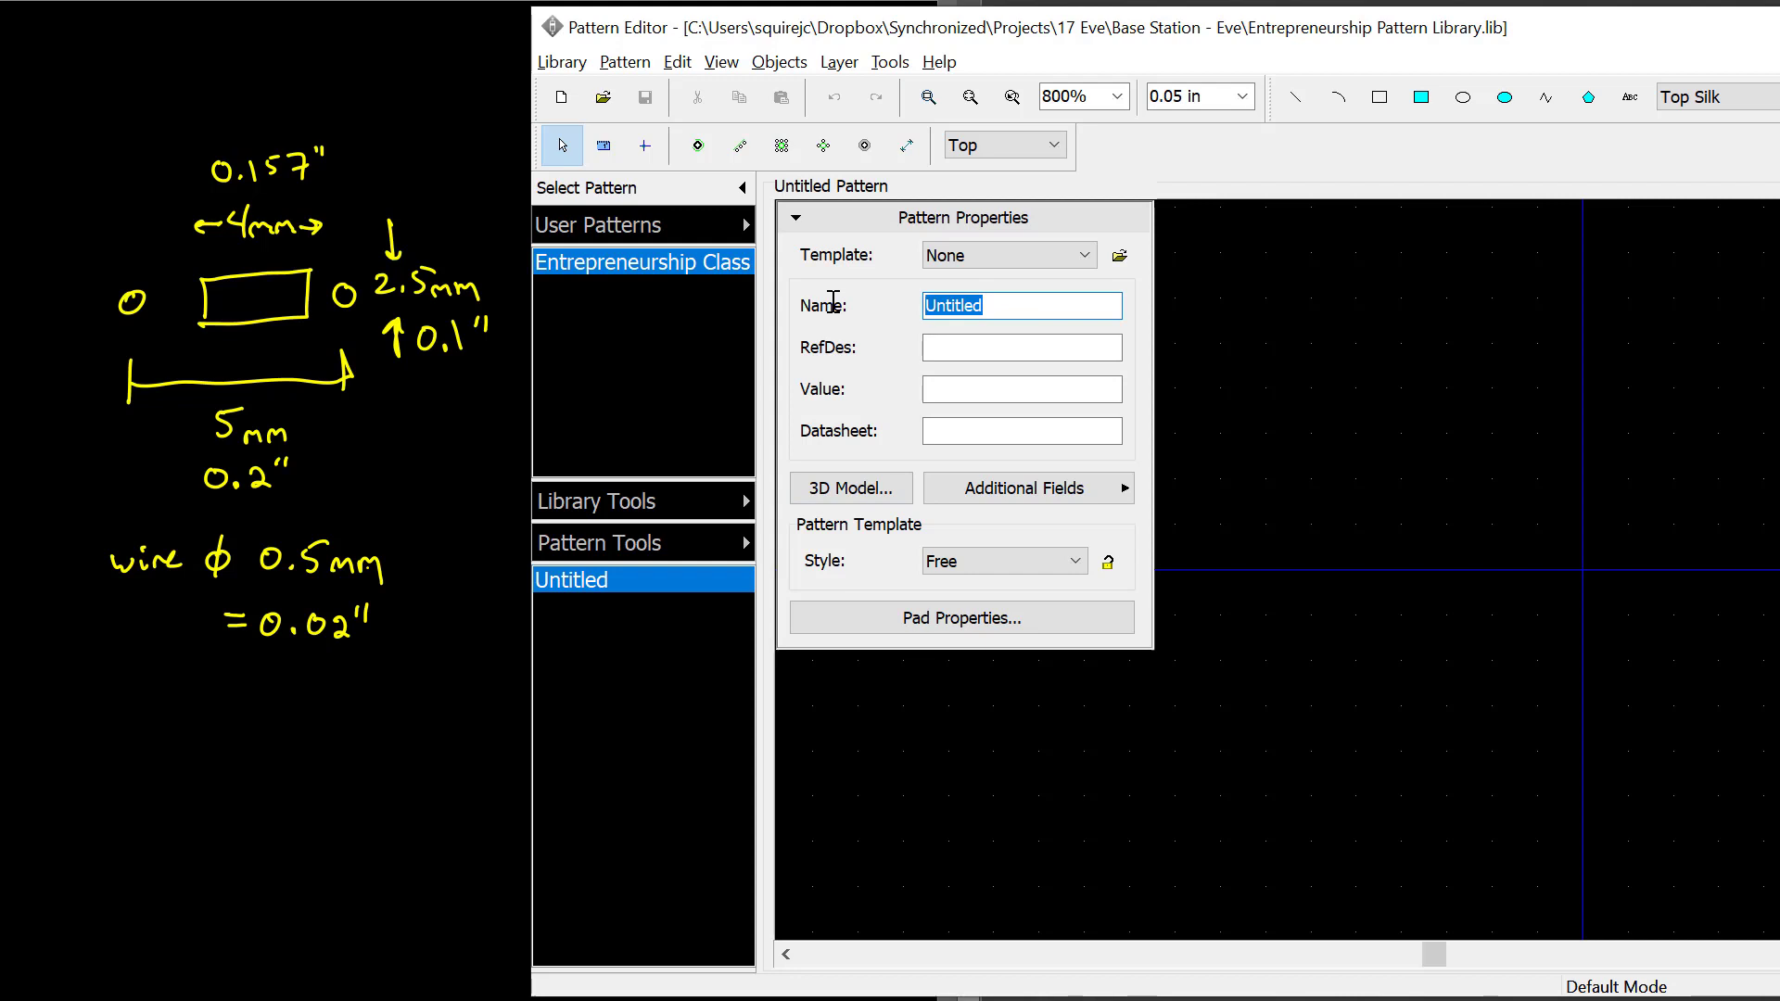
pyautogui.write('TK')
pyautogui.press('BackSpace')
pyautogui.press('BackSpace')
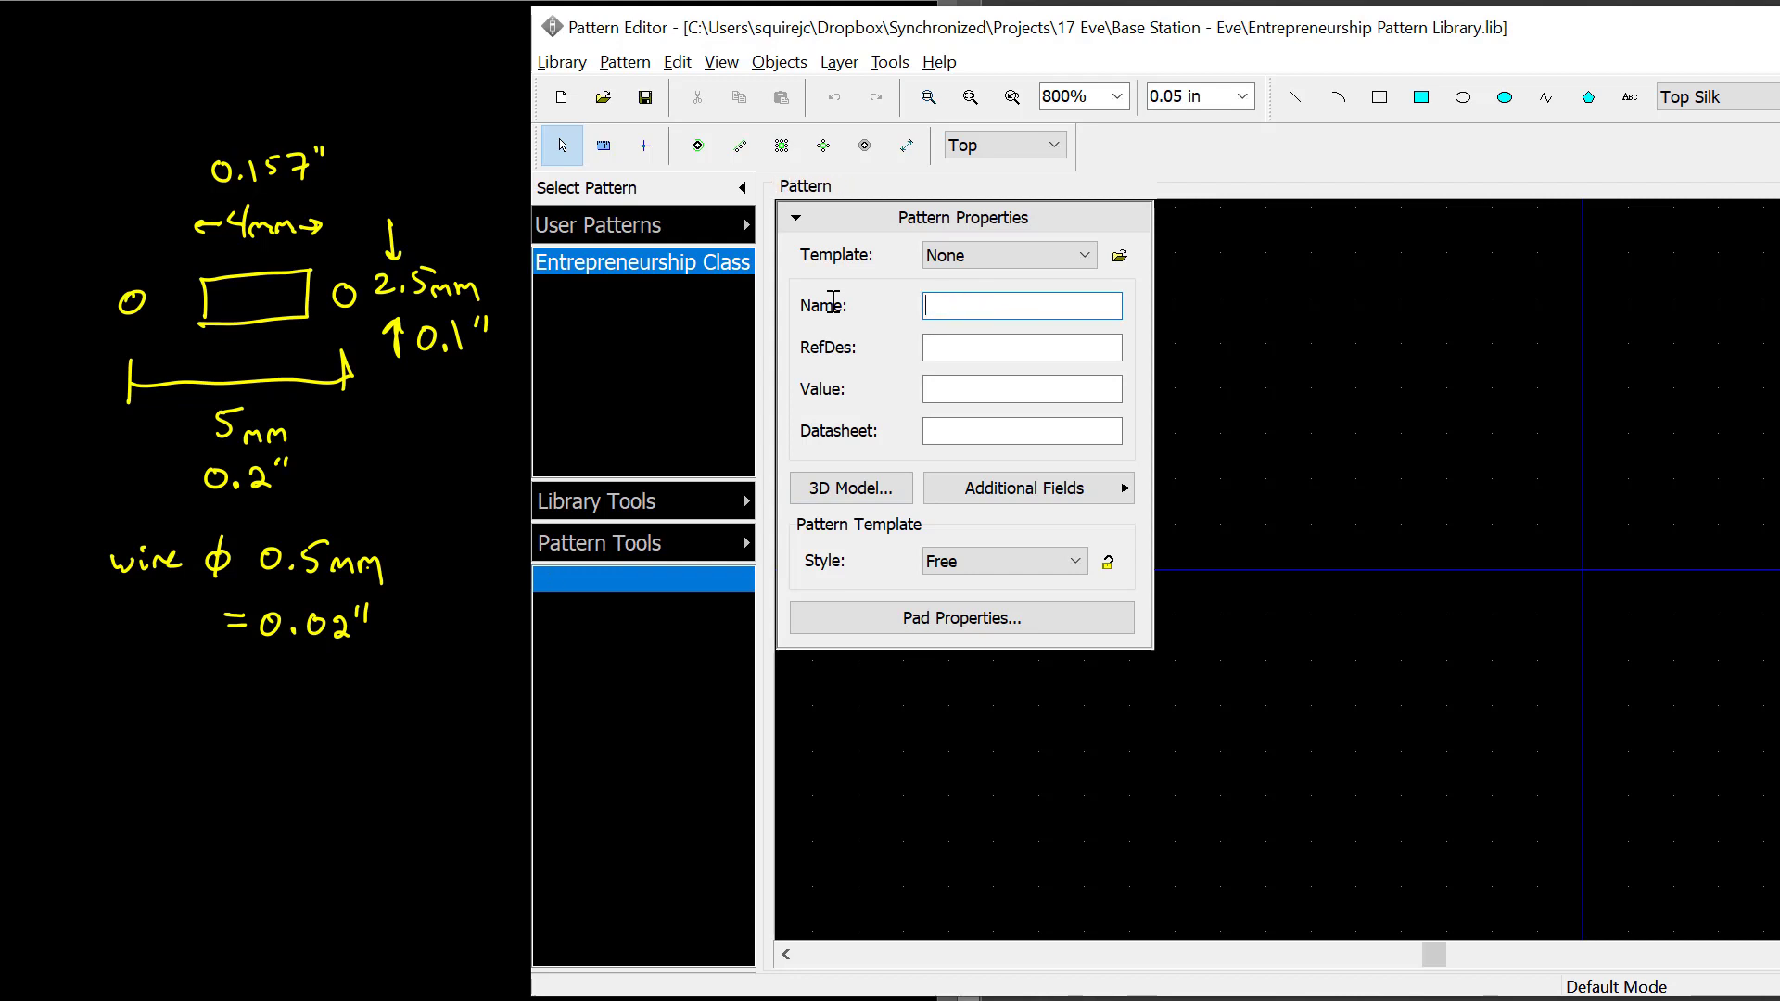
pyautogui.write('TDK F')
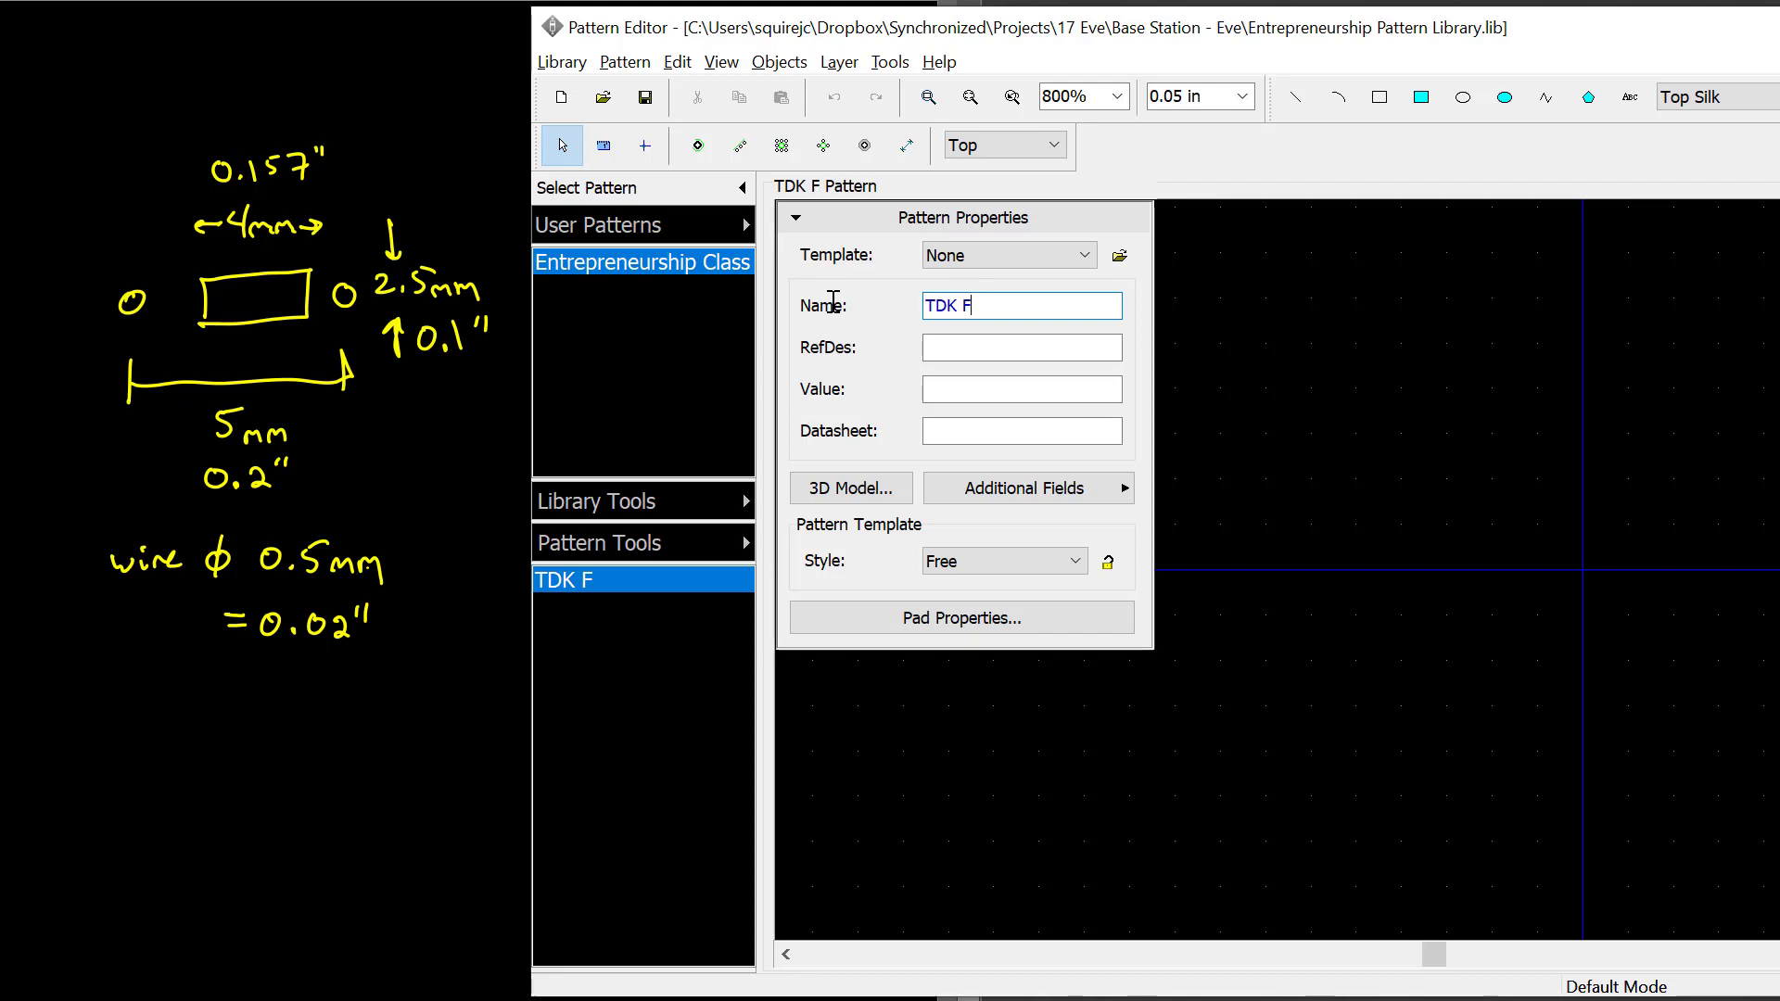
pyautogui.write('G28 C')
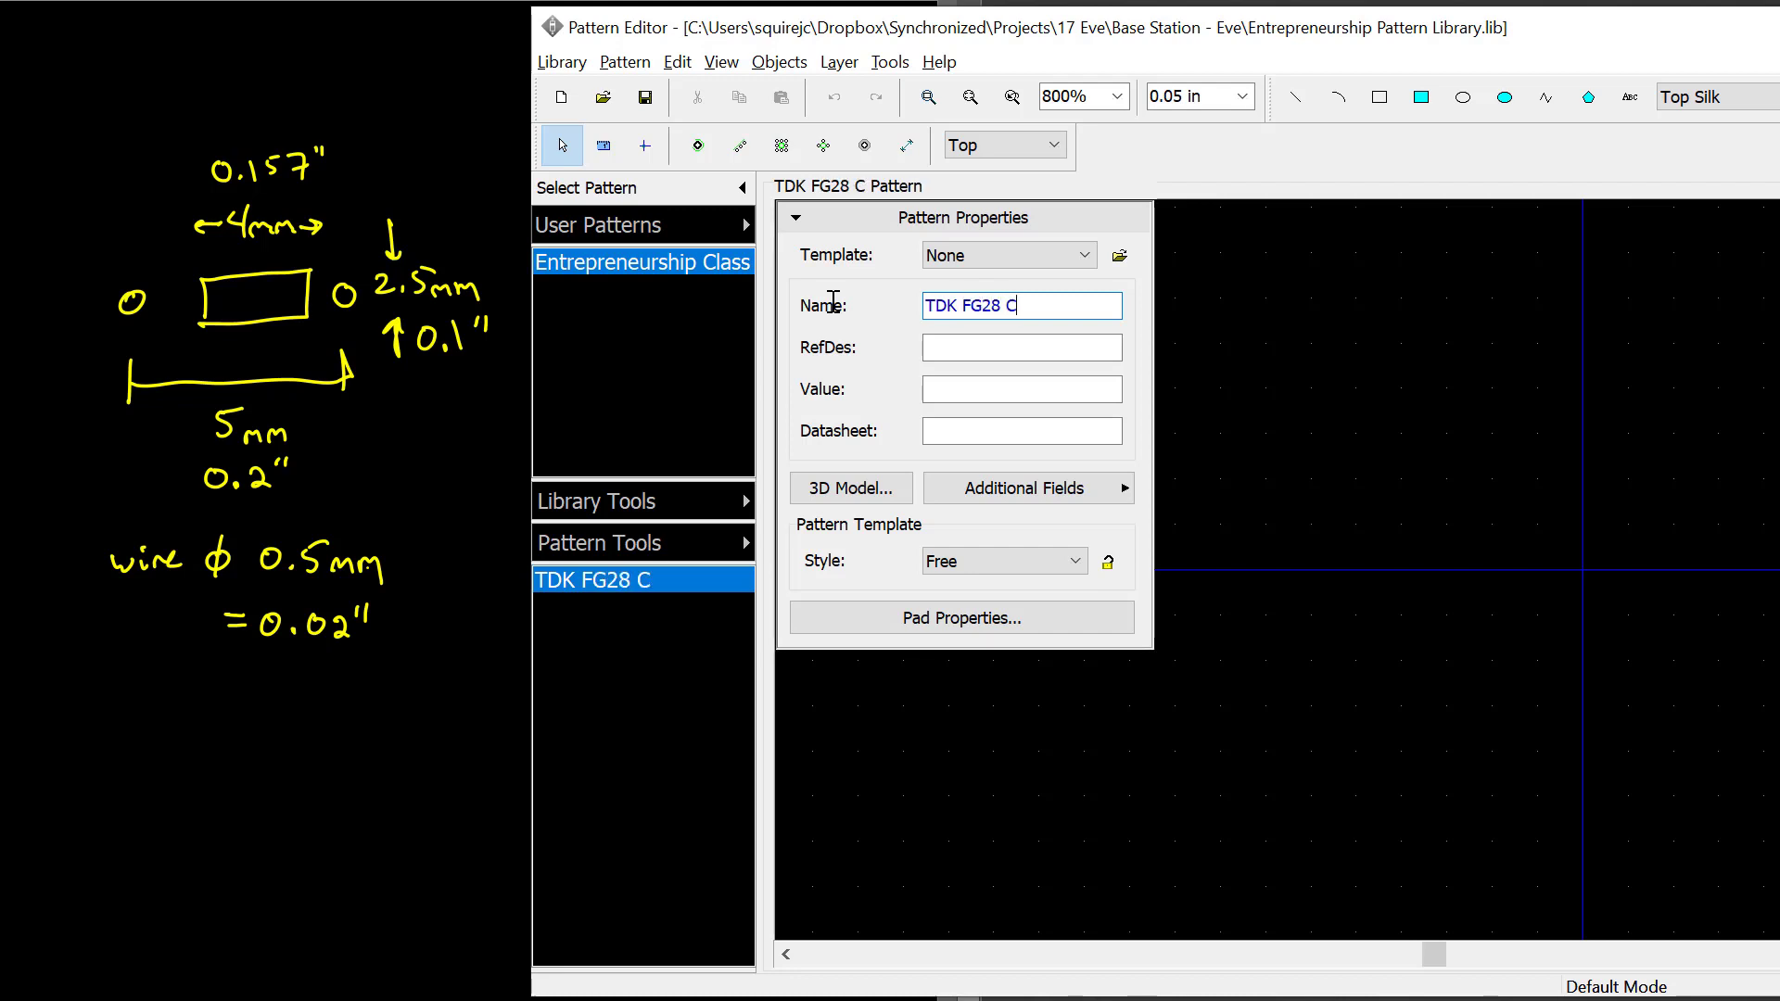
pyautogui.write('apacitor')
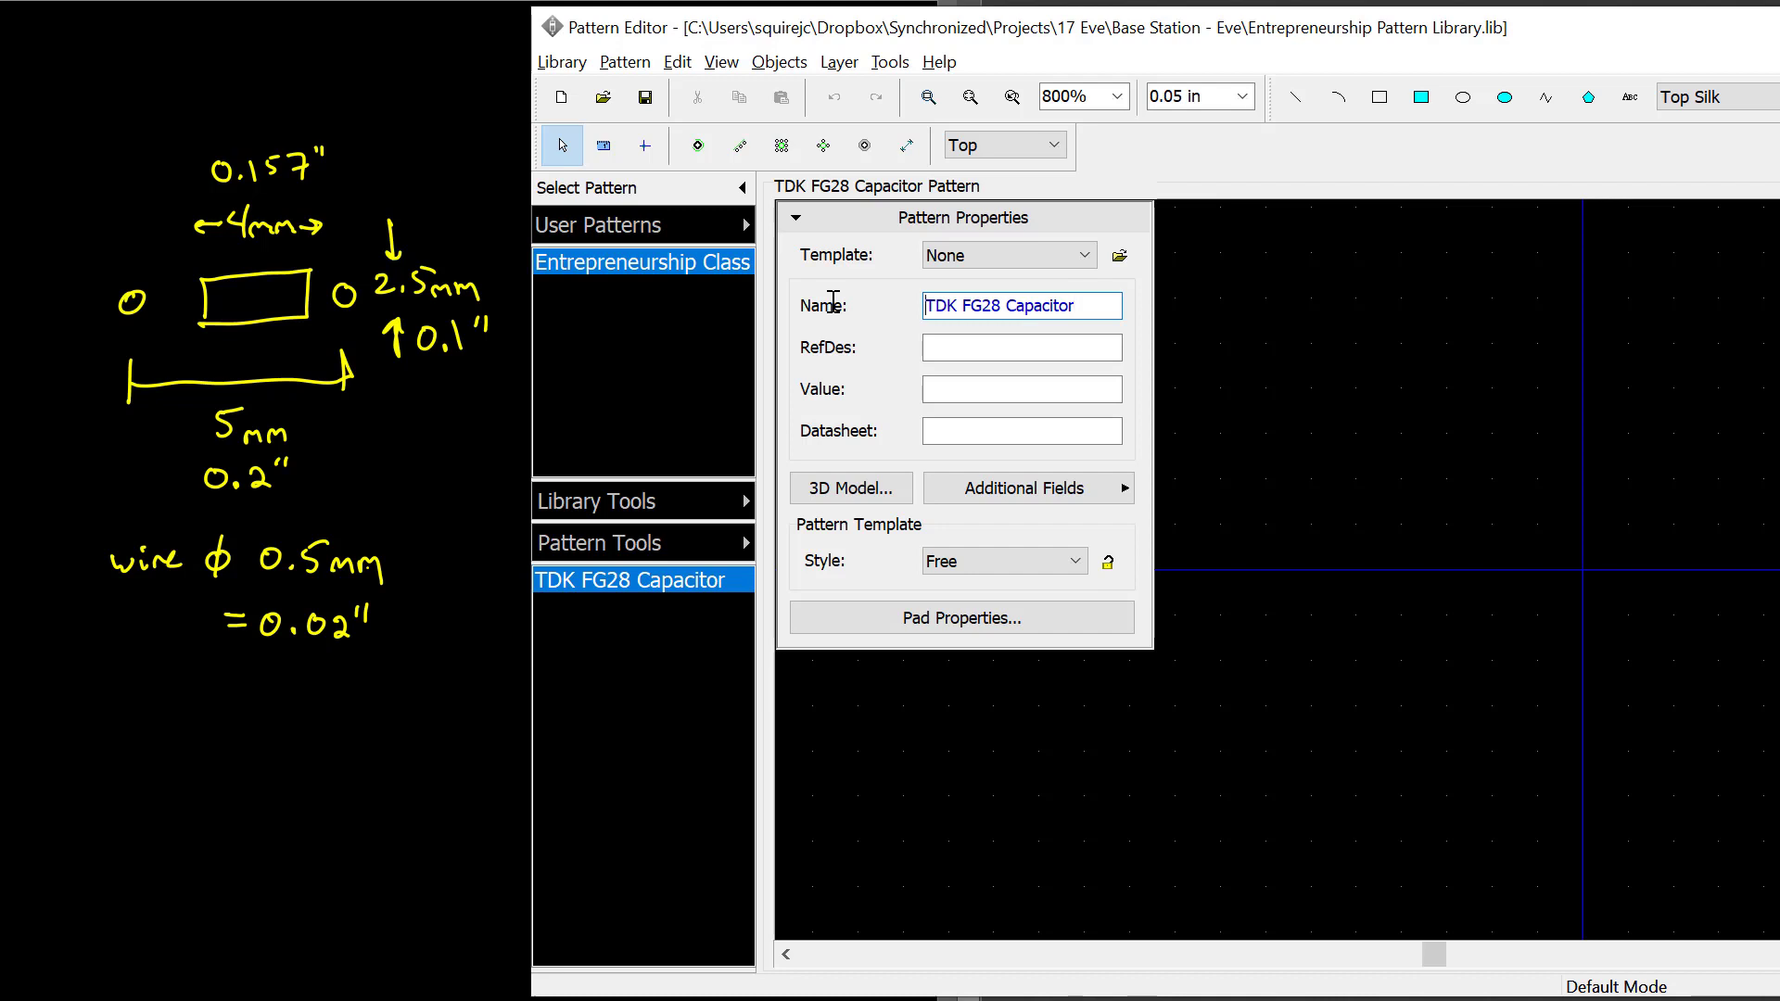
pyautogui.write('1u')
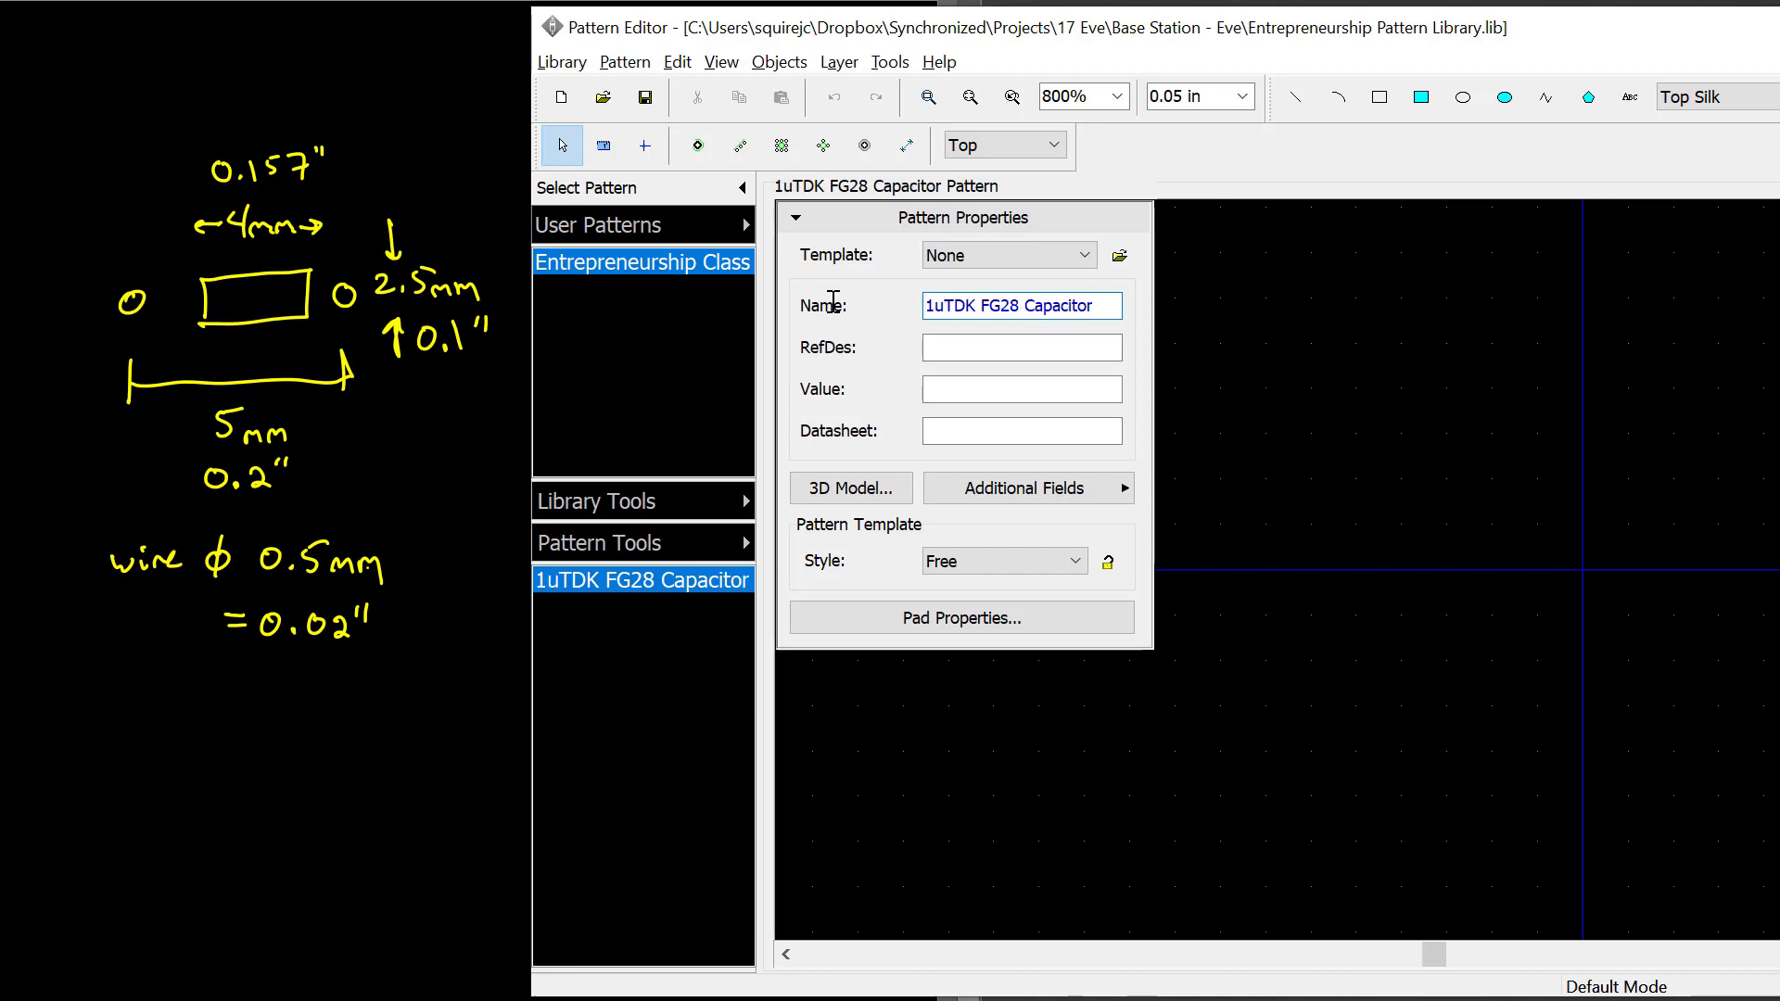
pyautogui.write('F')
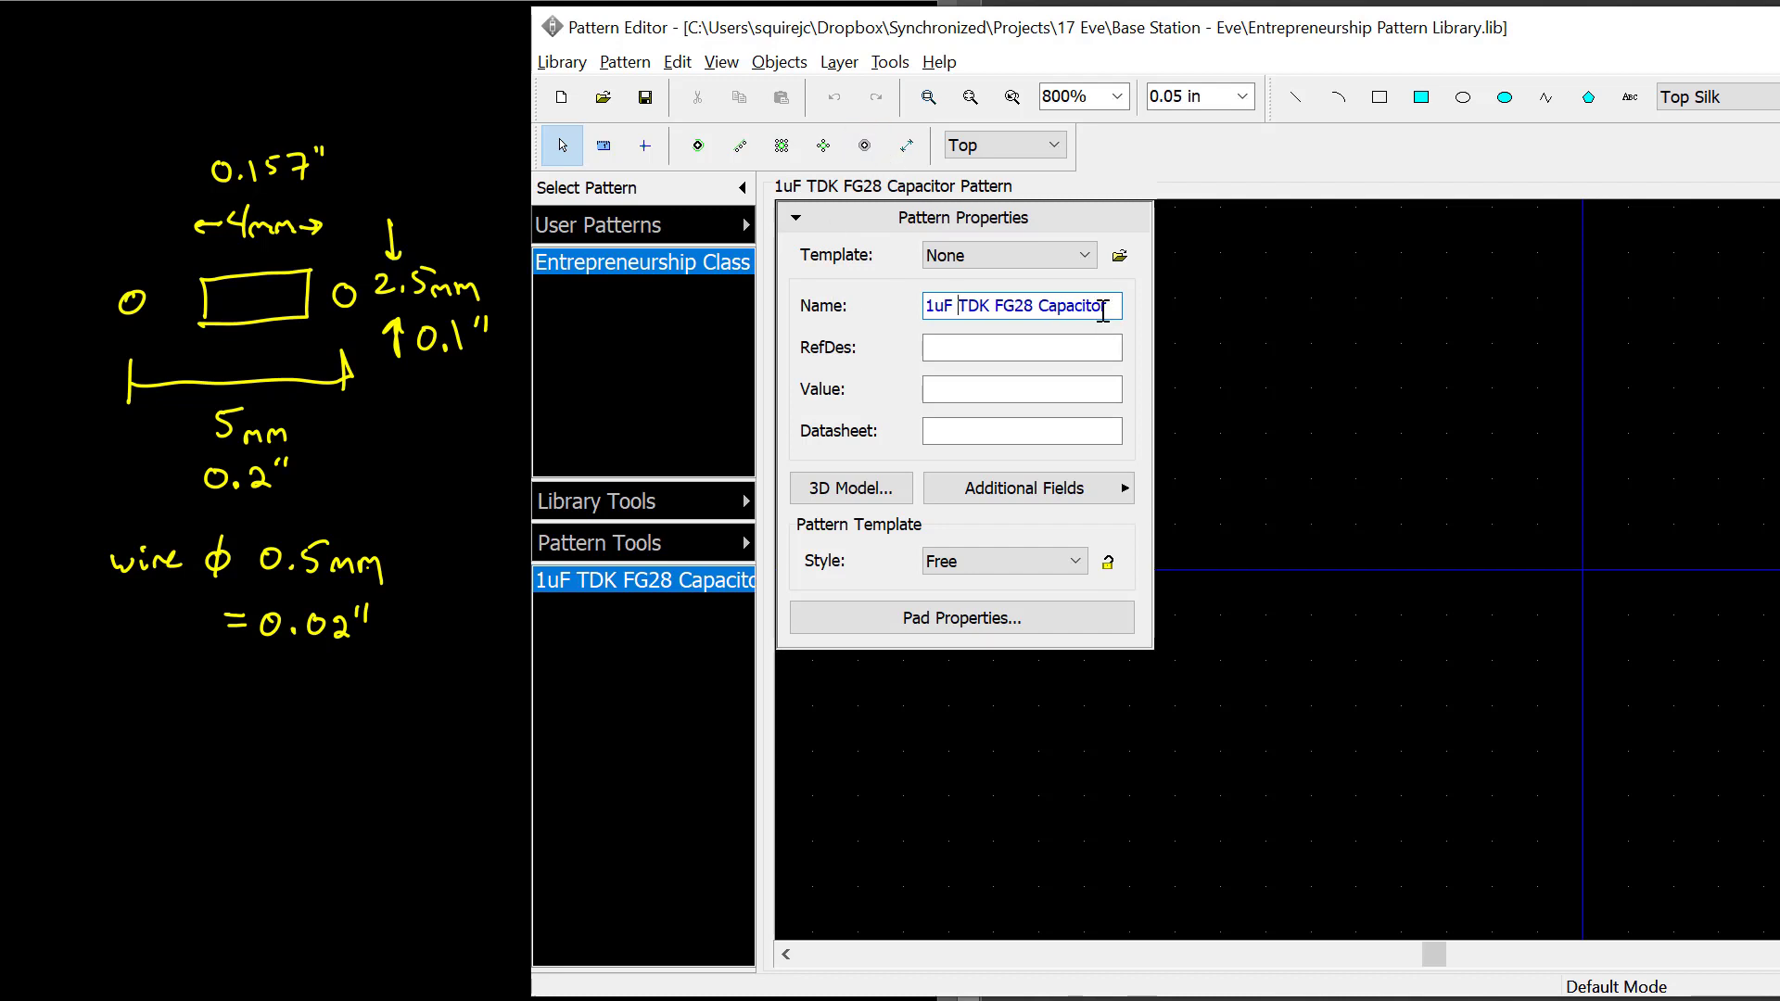
pyautogui.click(963, 345)
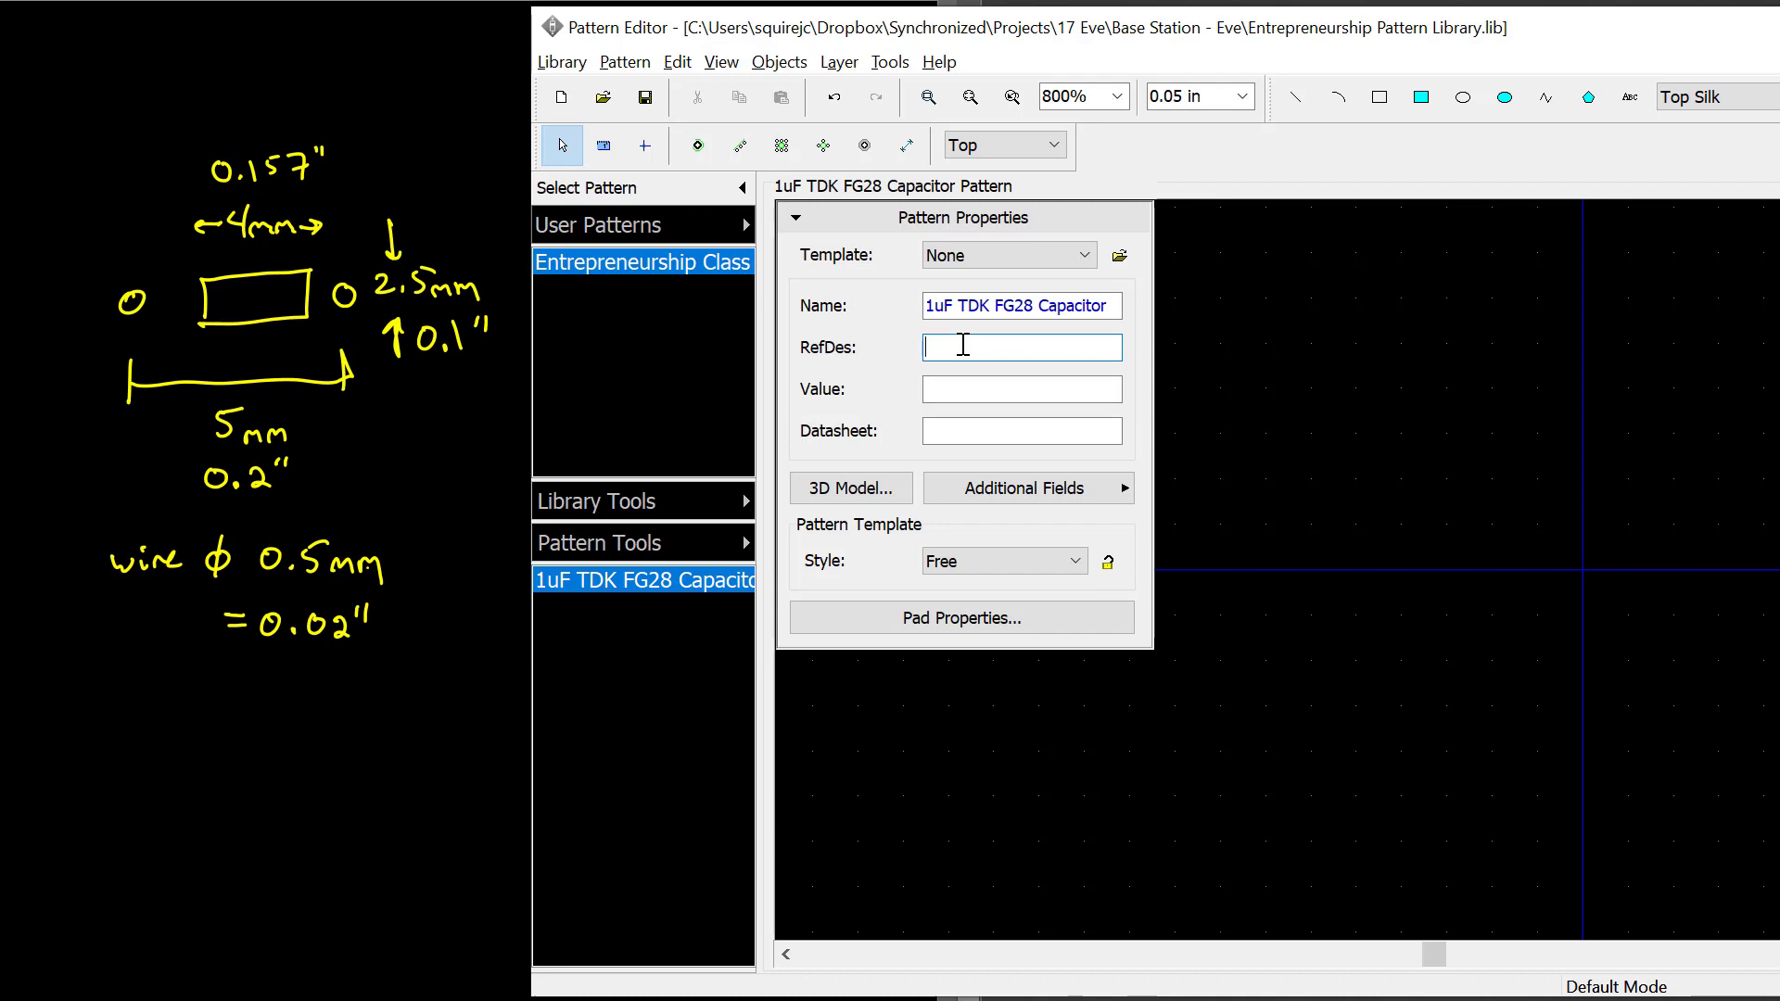
pyautogui.write('C')
# Step: Apply the Lines template style with 1 line, 2 pads and a pad spacing of 0.2 in
pyautogui.click(959, 563)
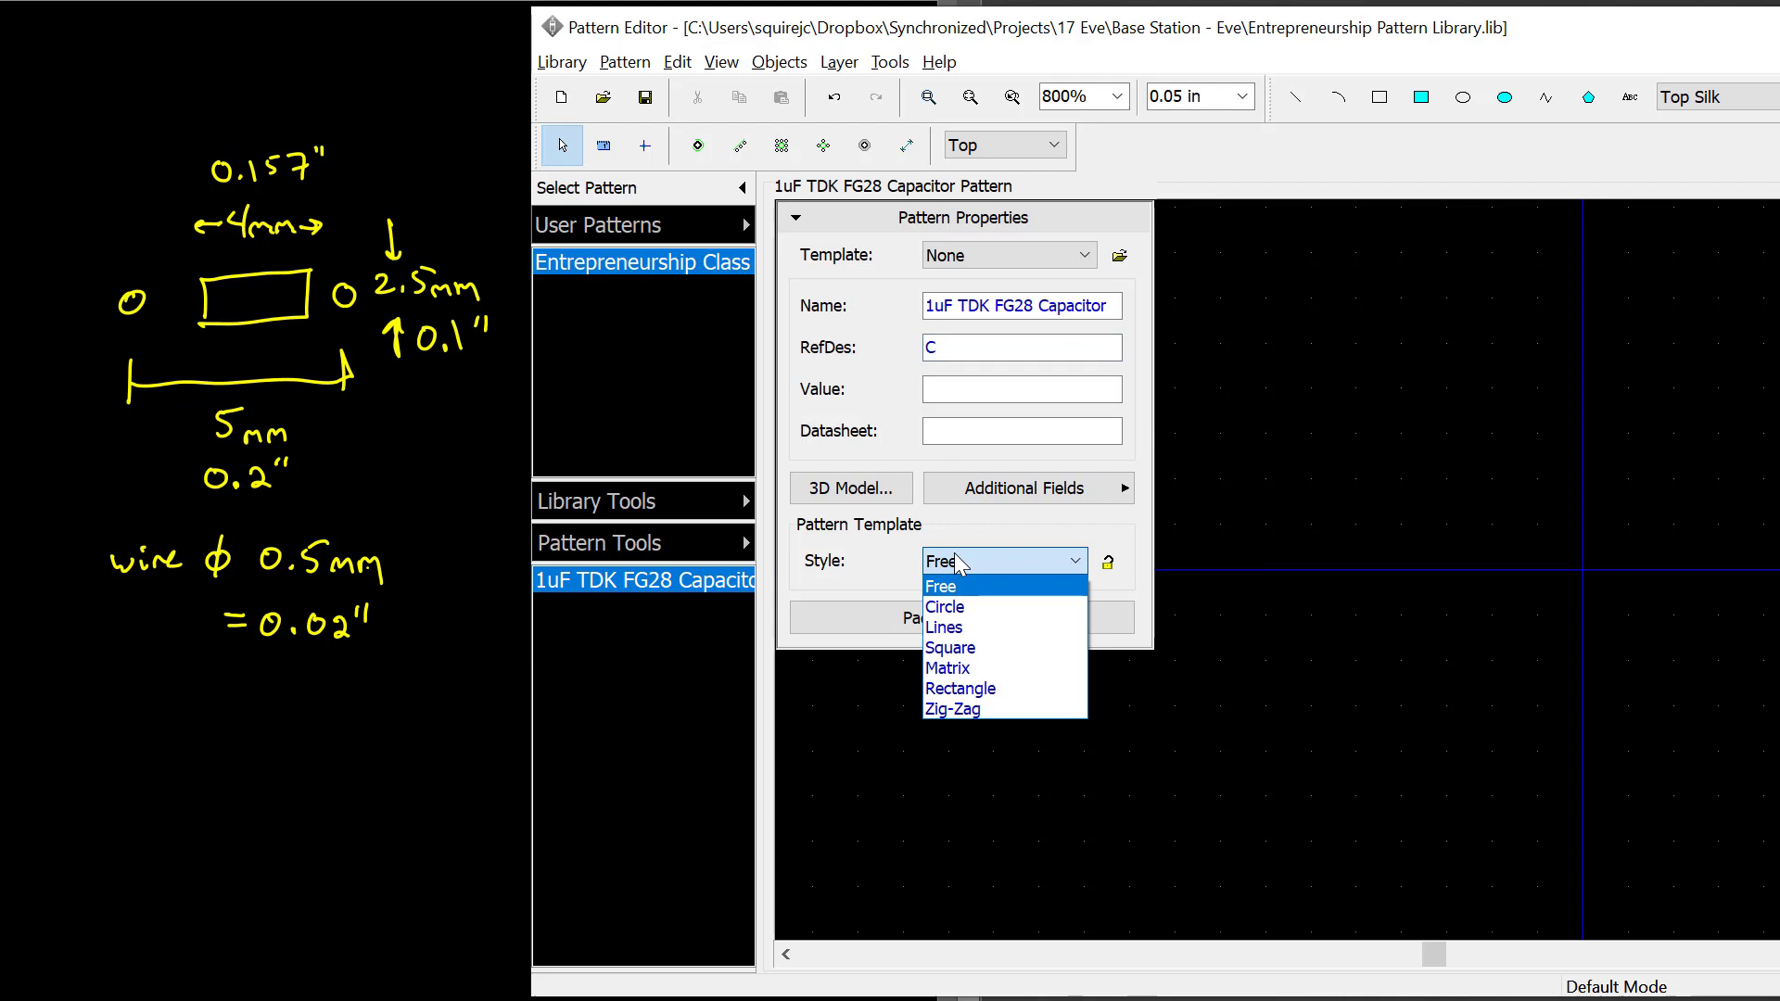
pyautogui.click(964, 623)
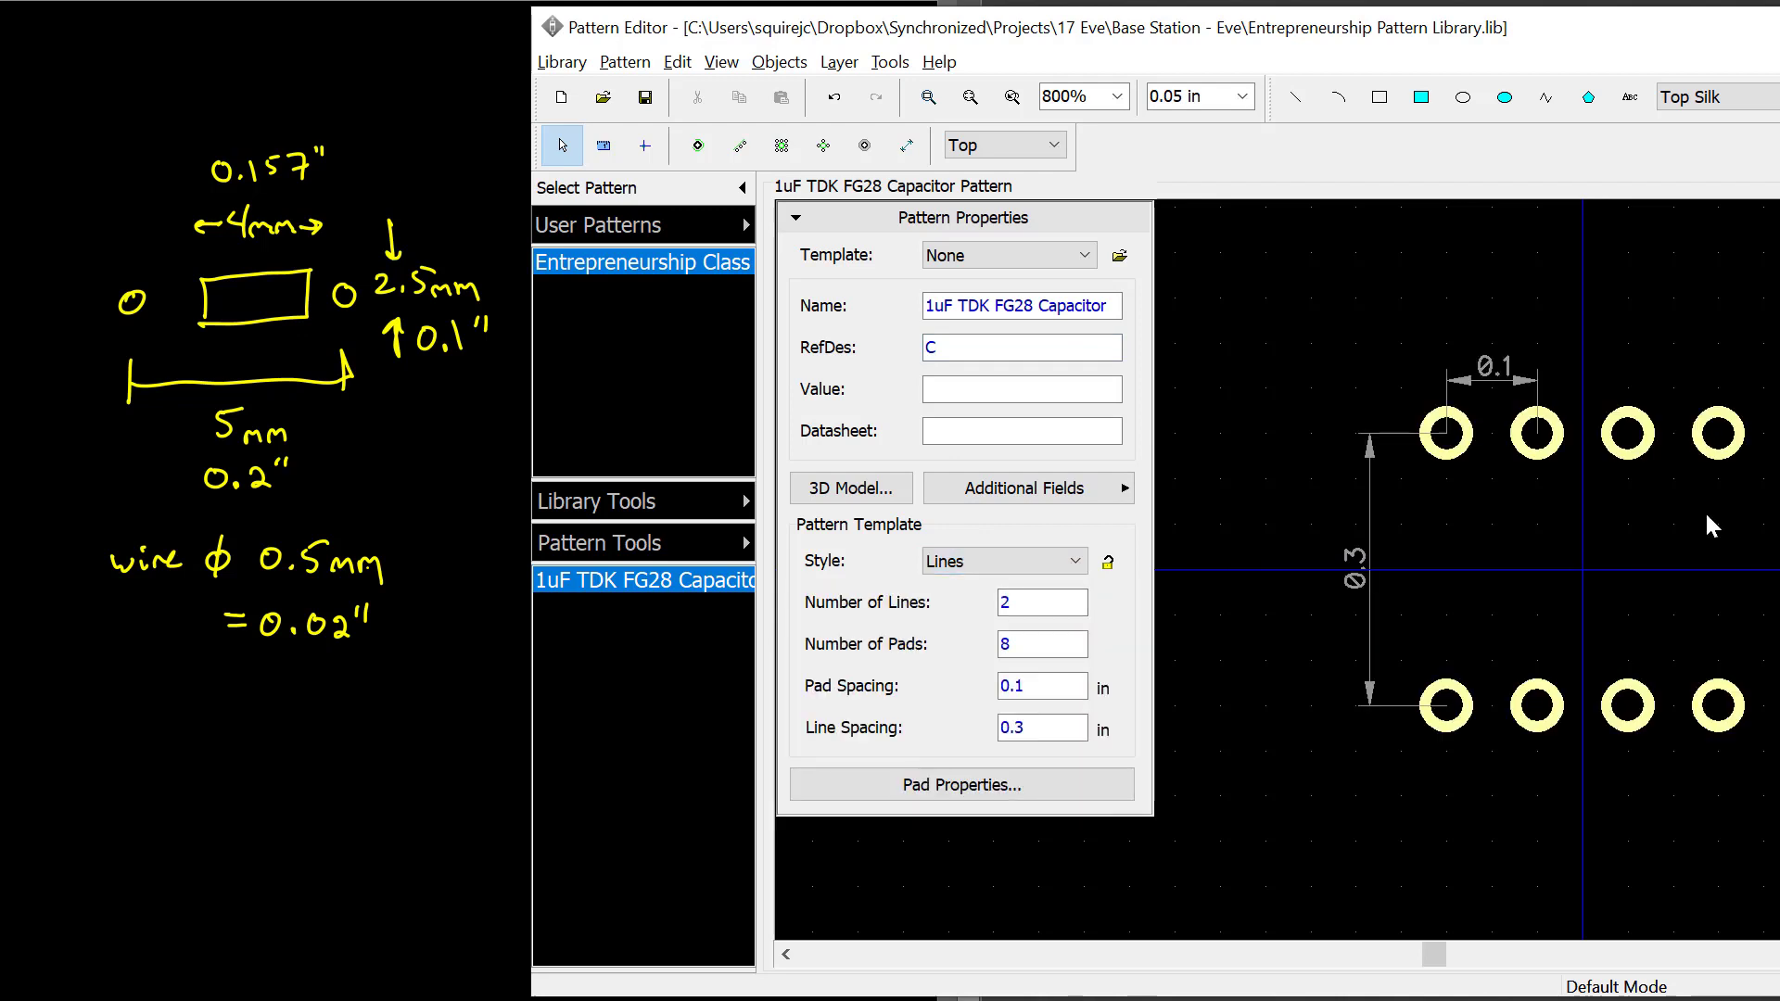
pyautogui.doubleClick(1052, 602)
pyautogui.write('1')
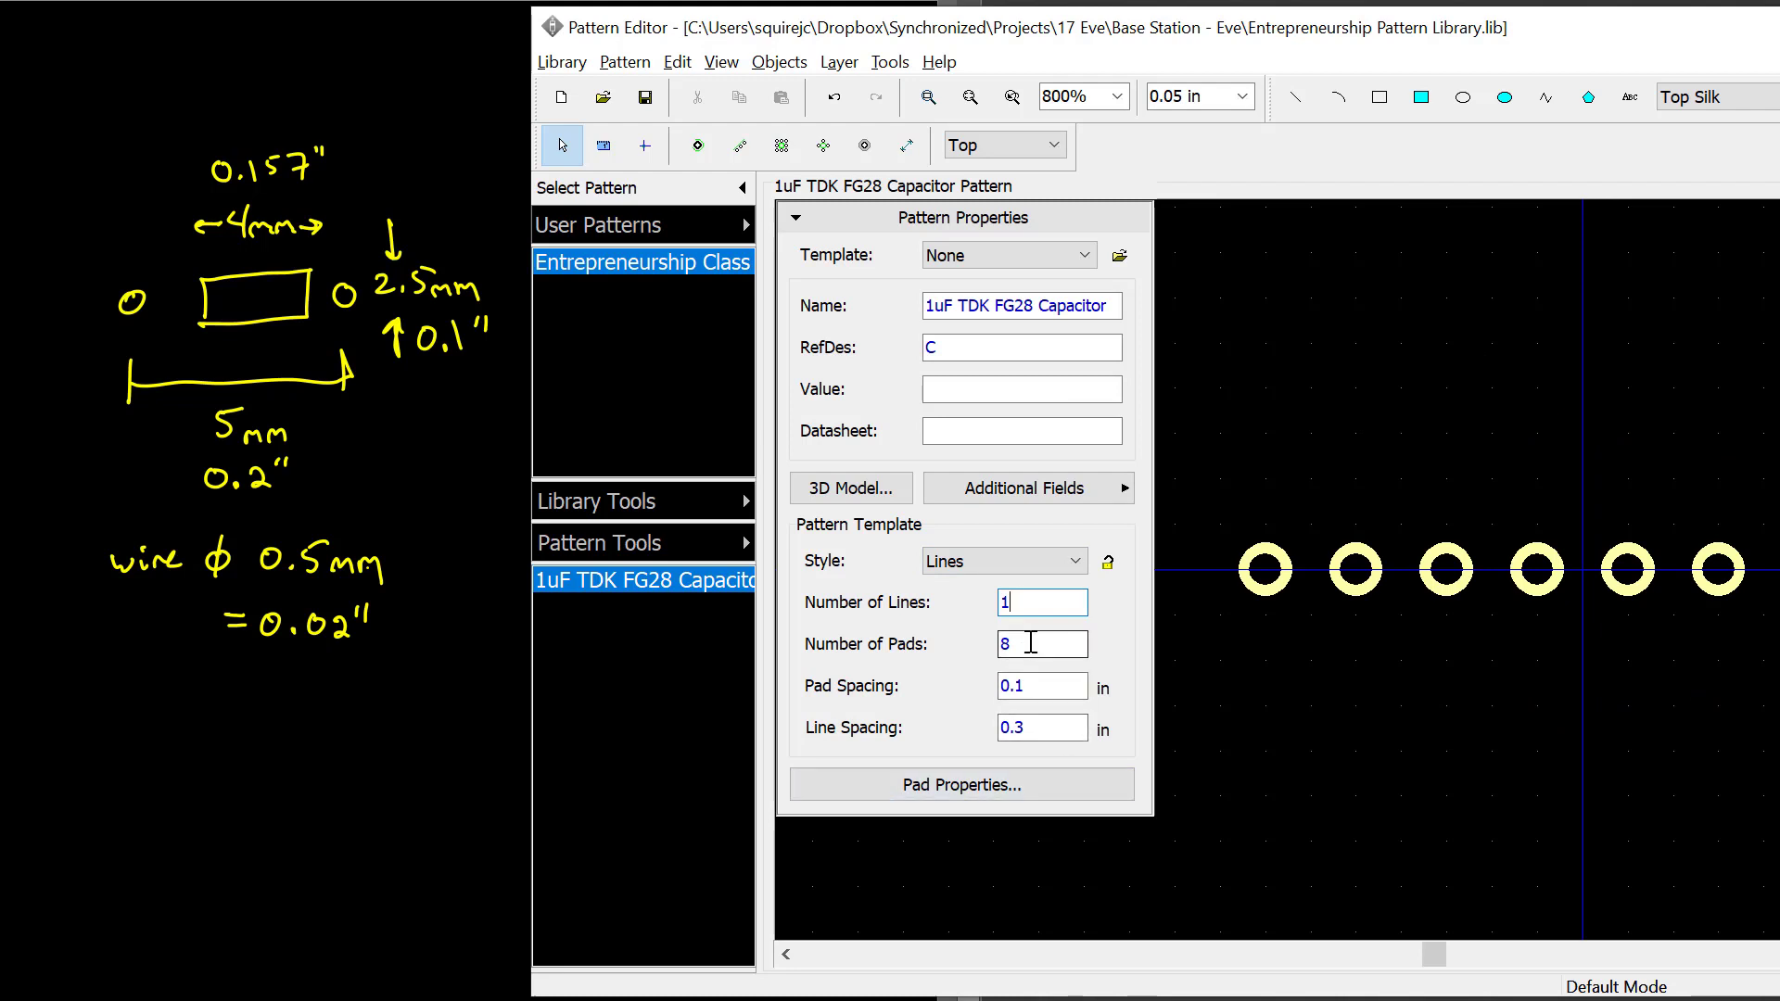
pyautogui.moveTo(1030, 641); pyautogui.dragTo(995, 646)
pyautogui.write('2')
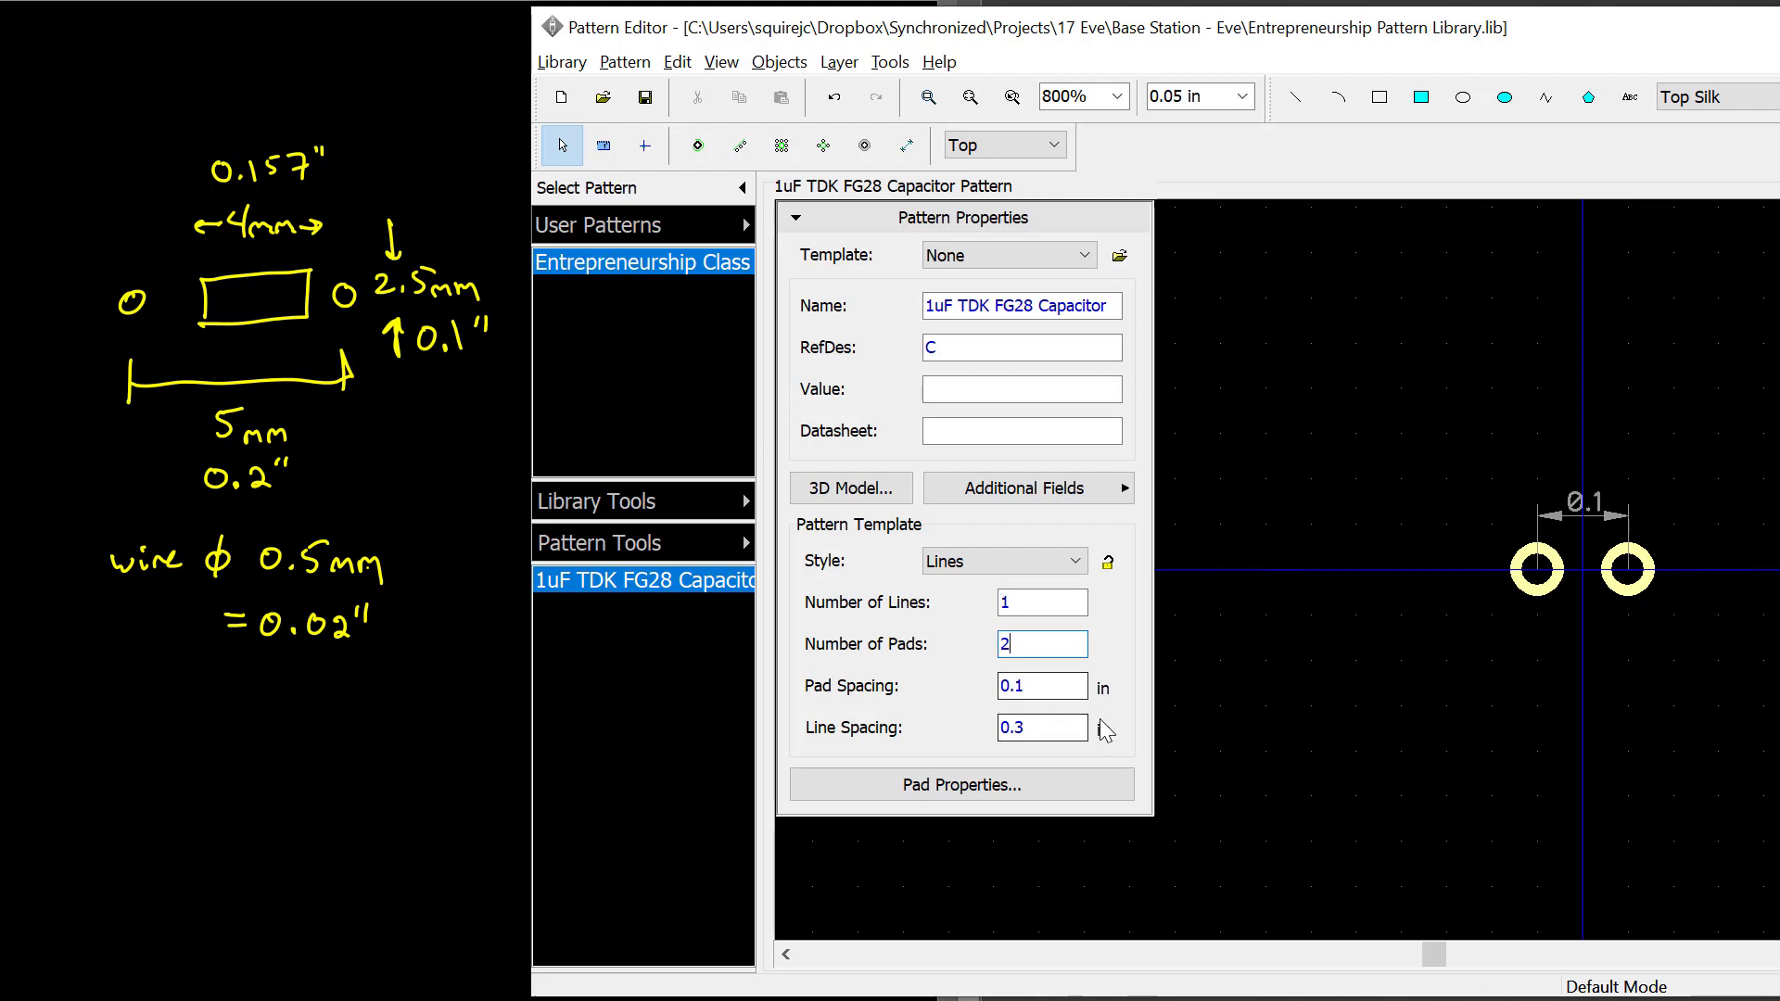
pyautogui.click(1052, 689)
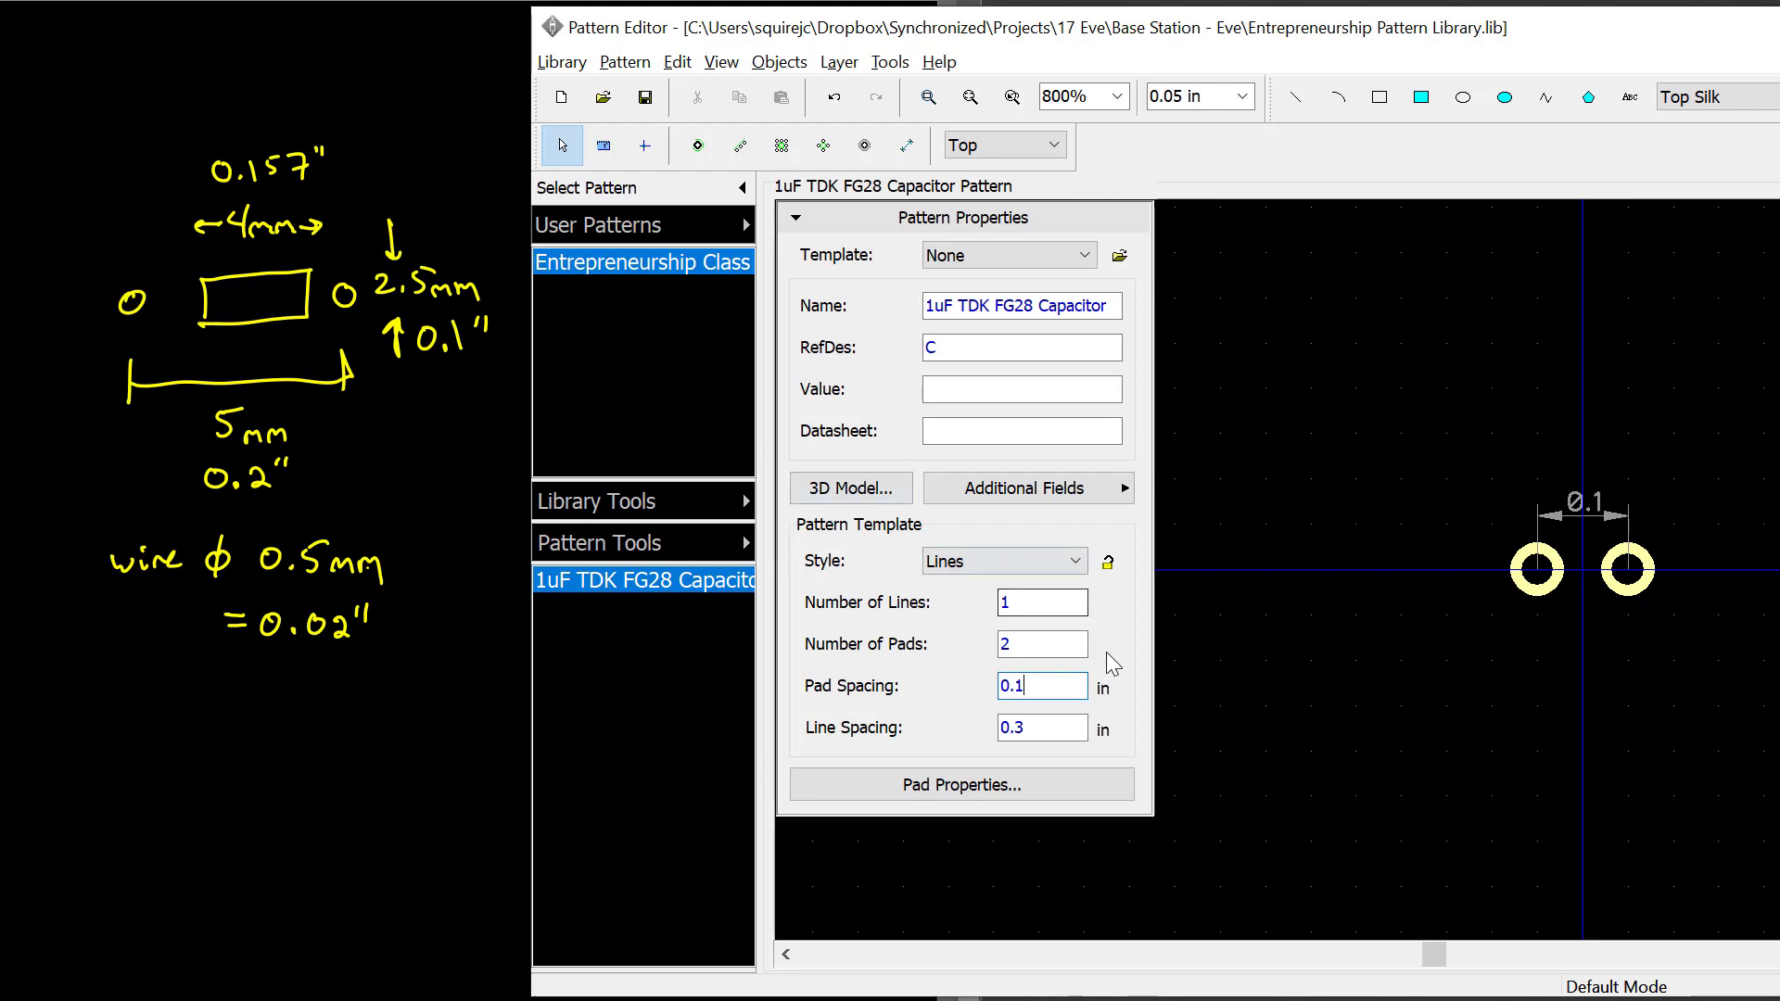
pyautogui.press('BackSpace')
pyautogui.write('2')
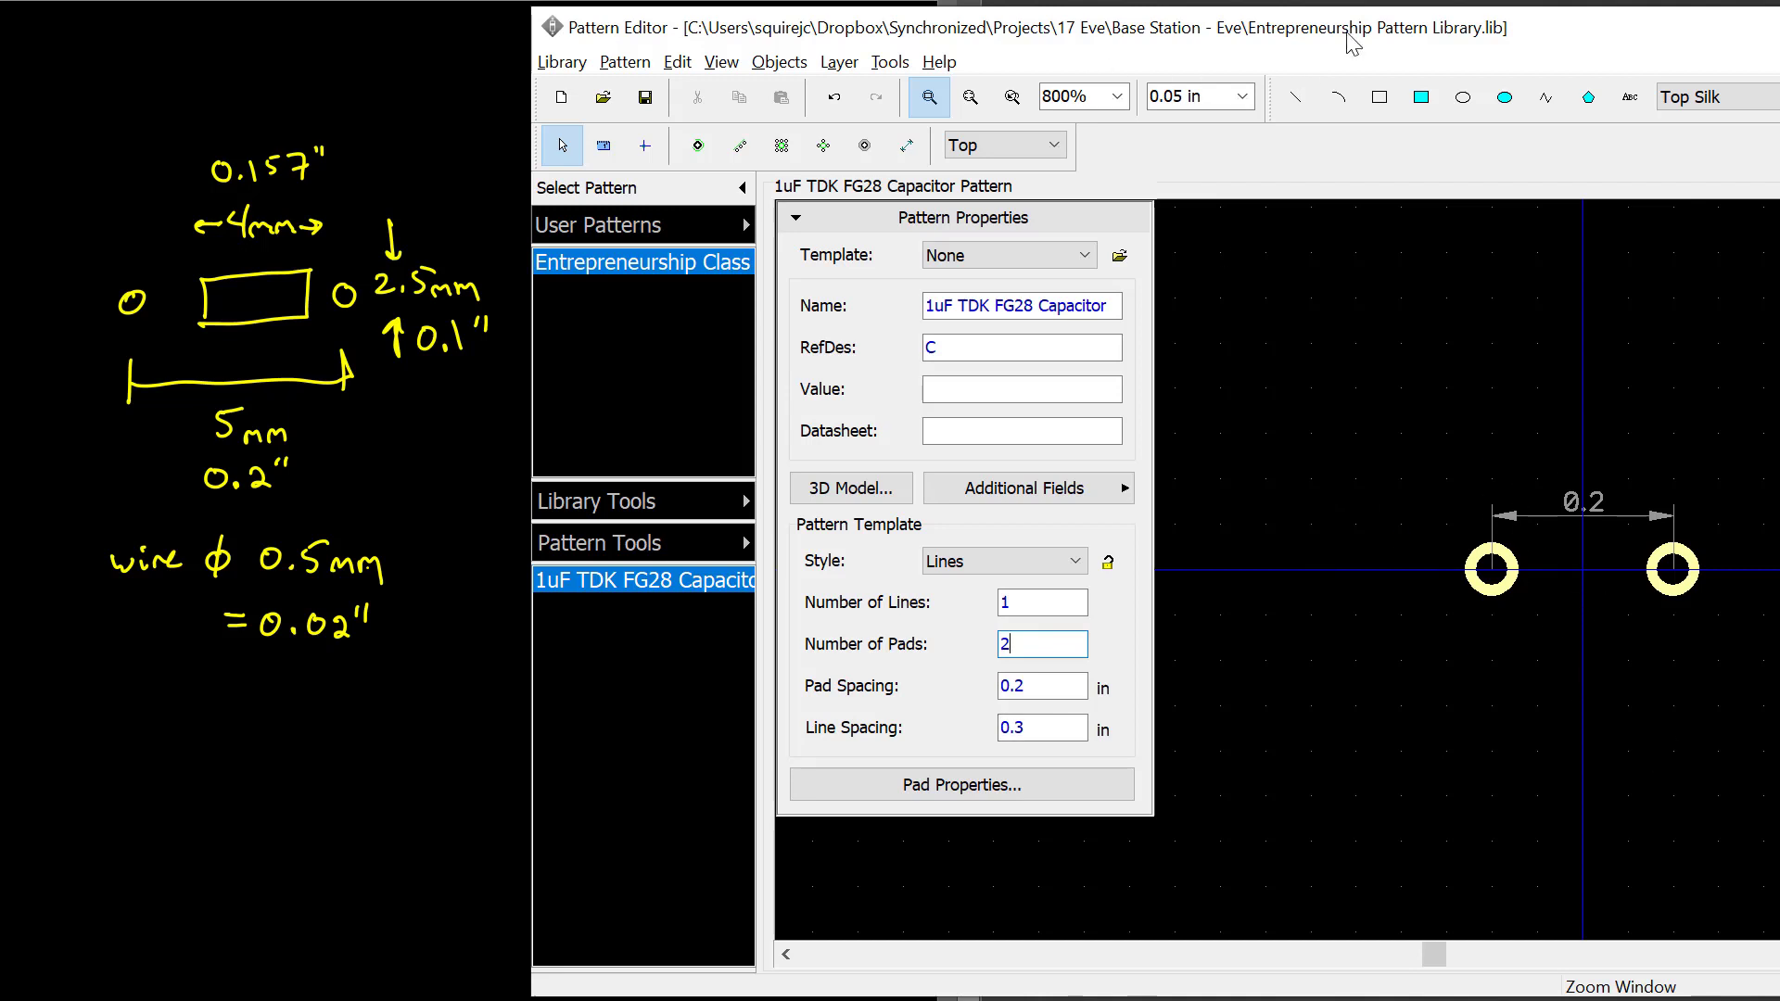
# Step: Enlarge the pattern view to 1200% and again to 2000% to examine the two pads
pyautogui.click(1092, 99)
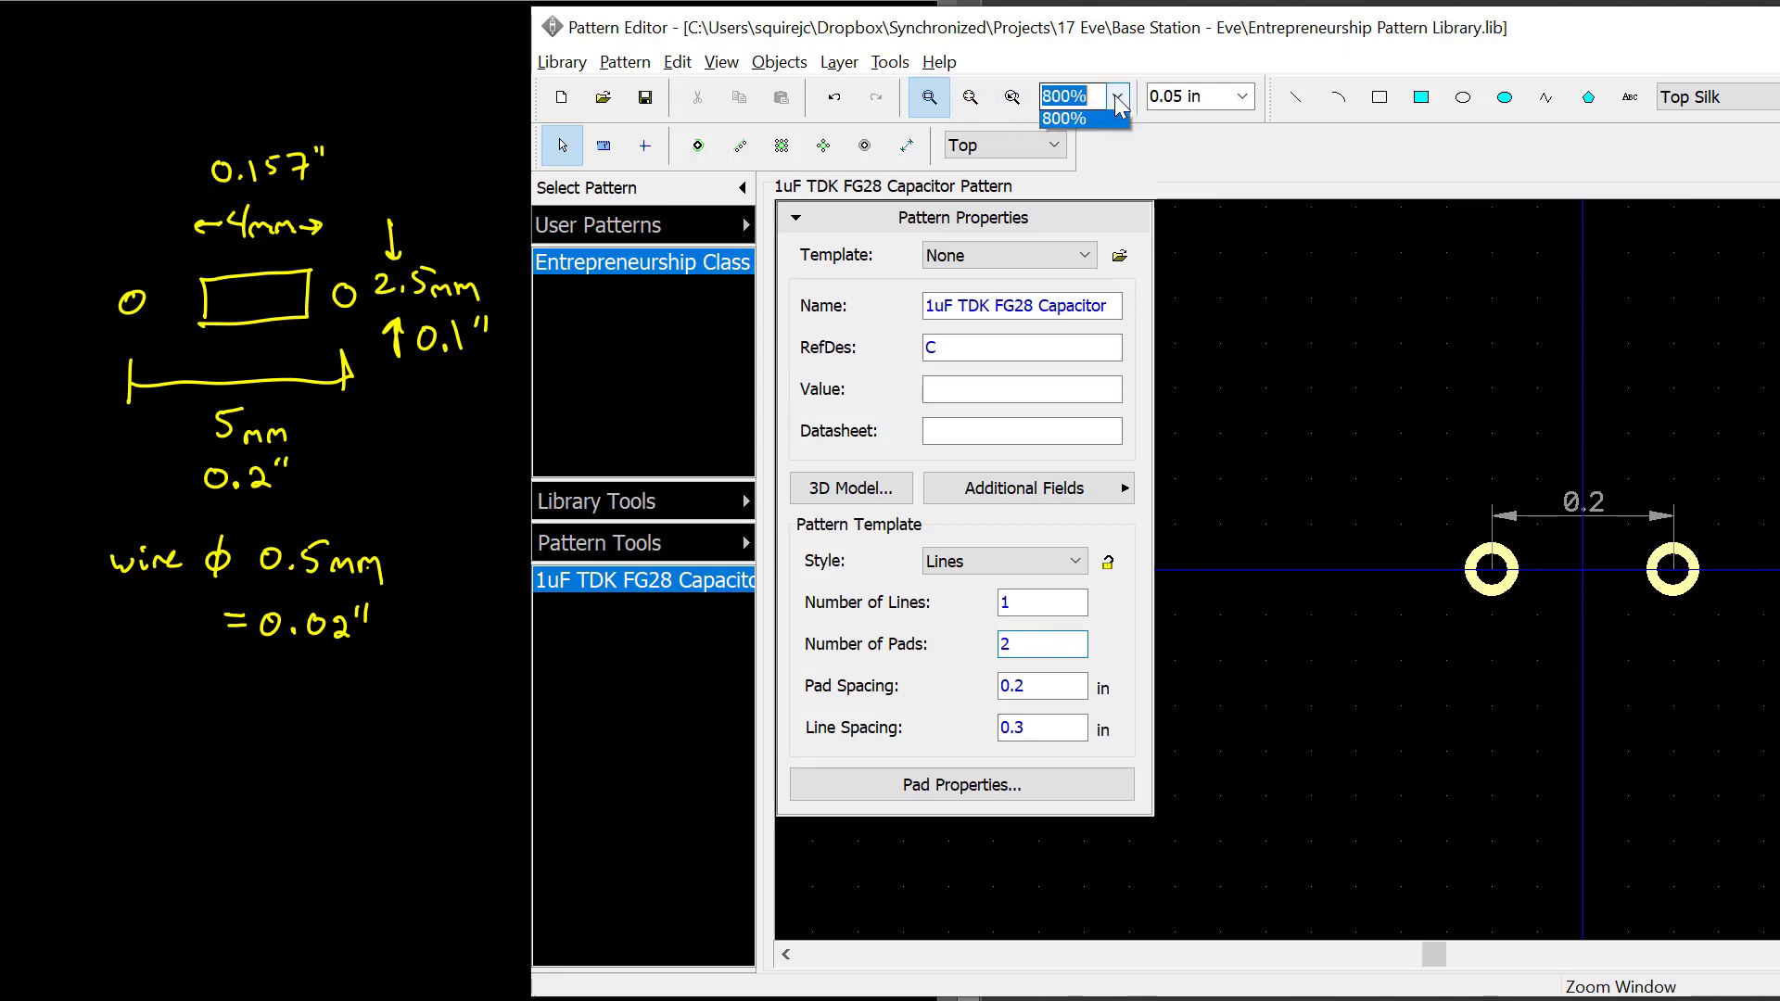
pyautogui.click(1094, 102)
pyautogui.scroll(-1, 1087, 100)
pyautogui.moveTo(1062, 98); pyautogui.dragTo(1034, 99)
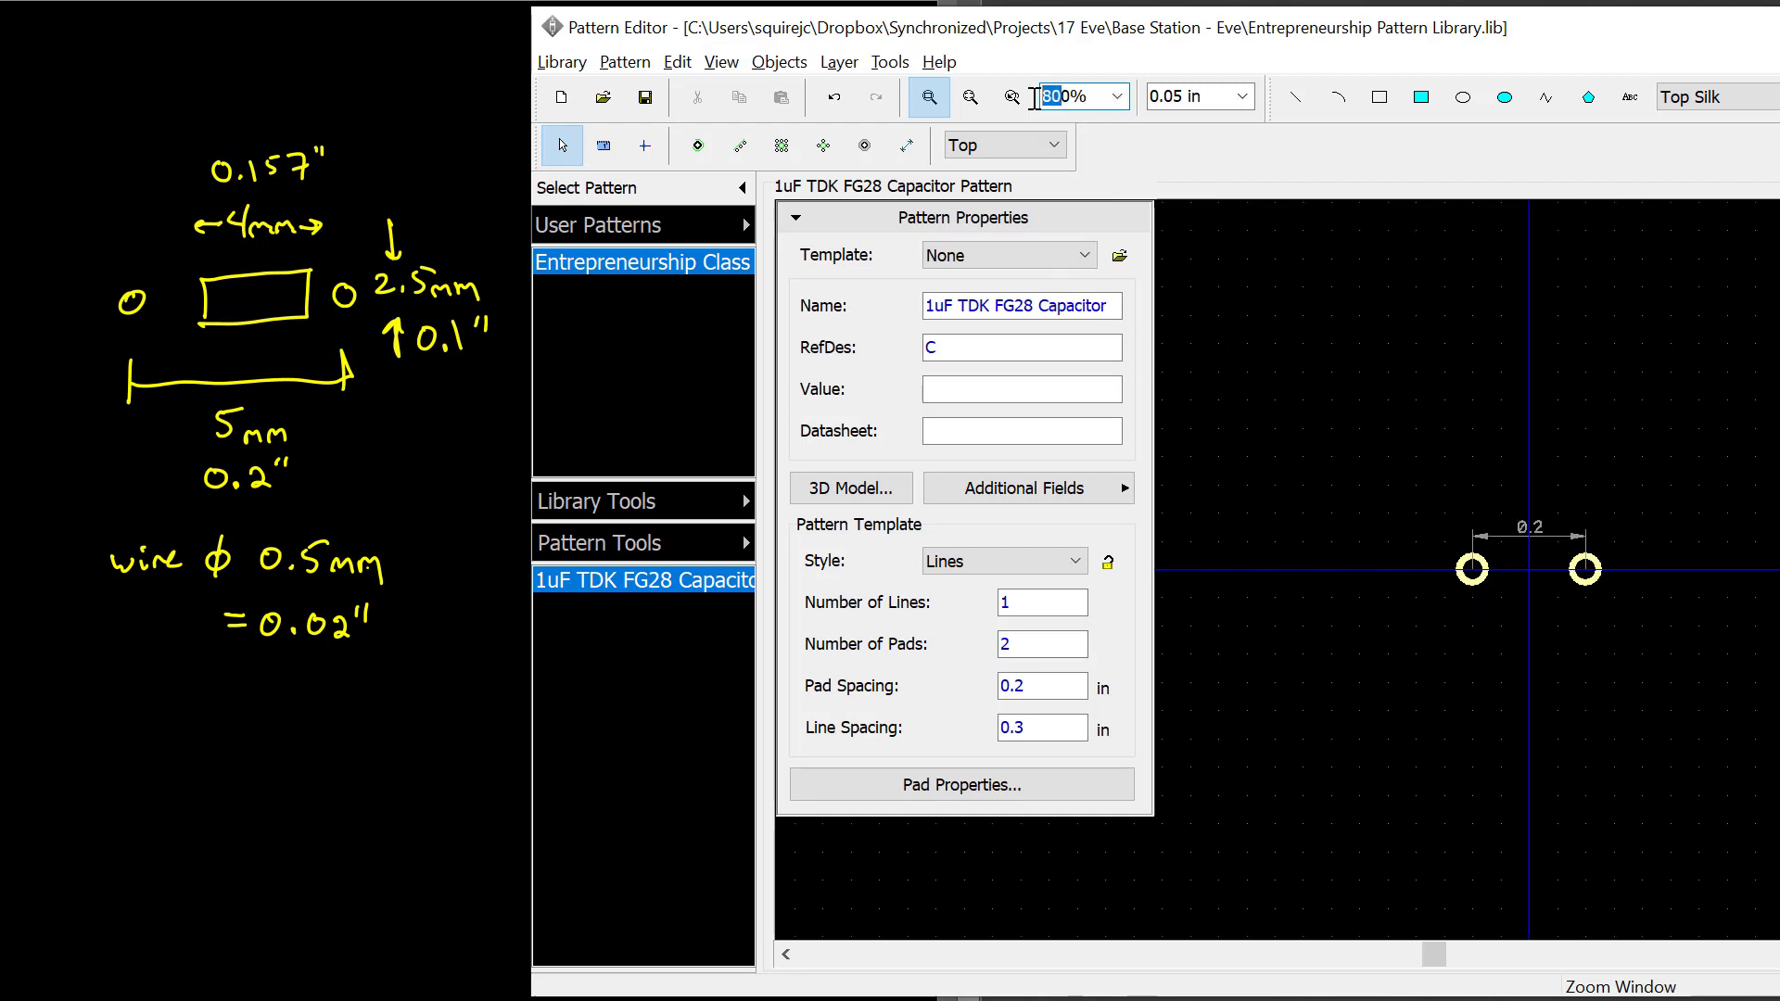
pyautogui.write('120')
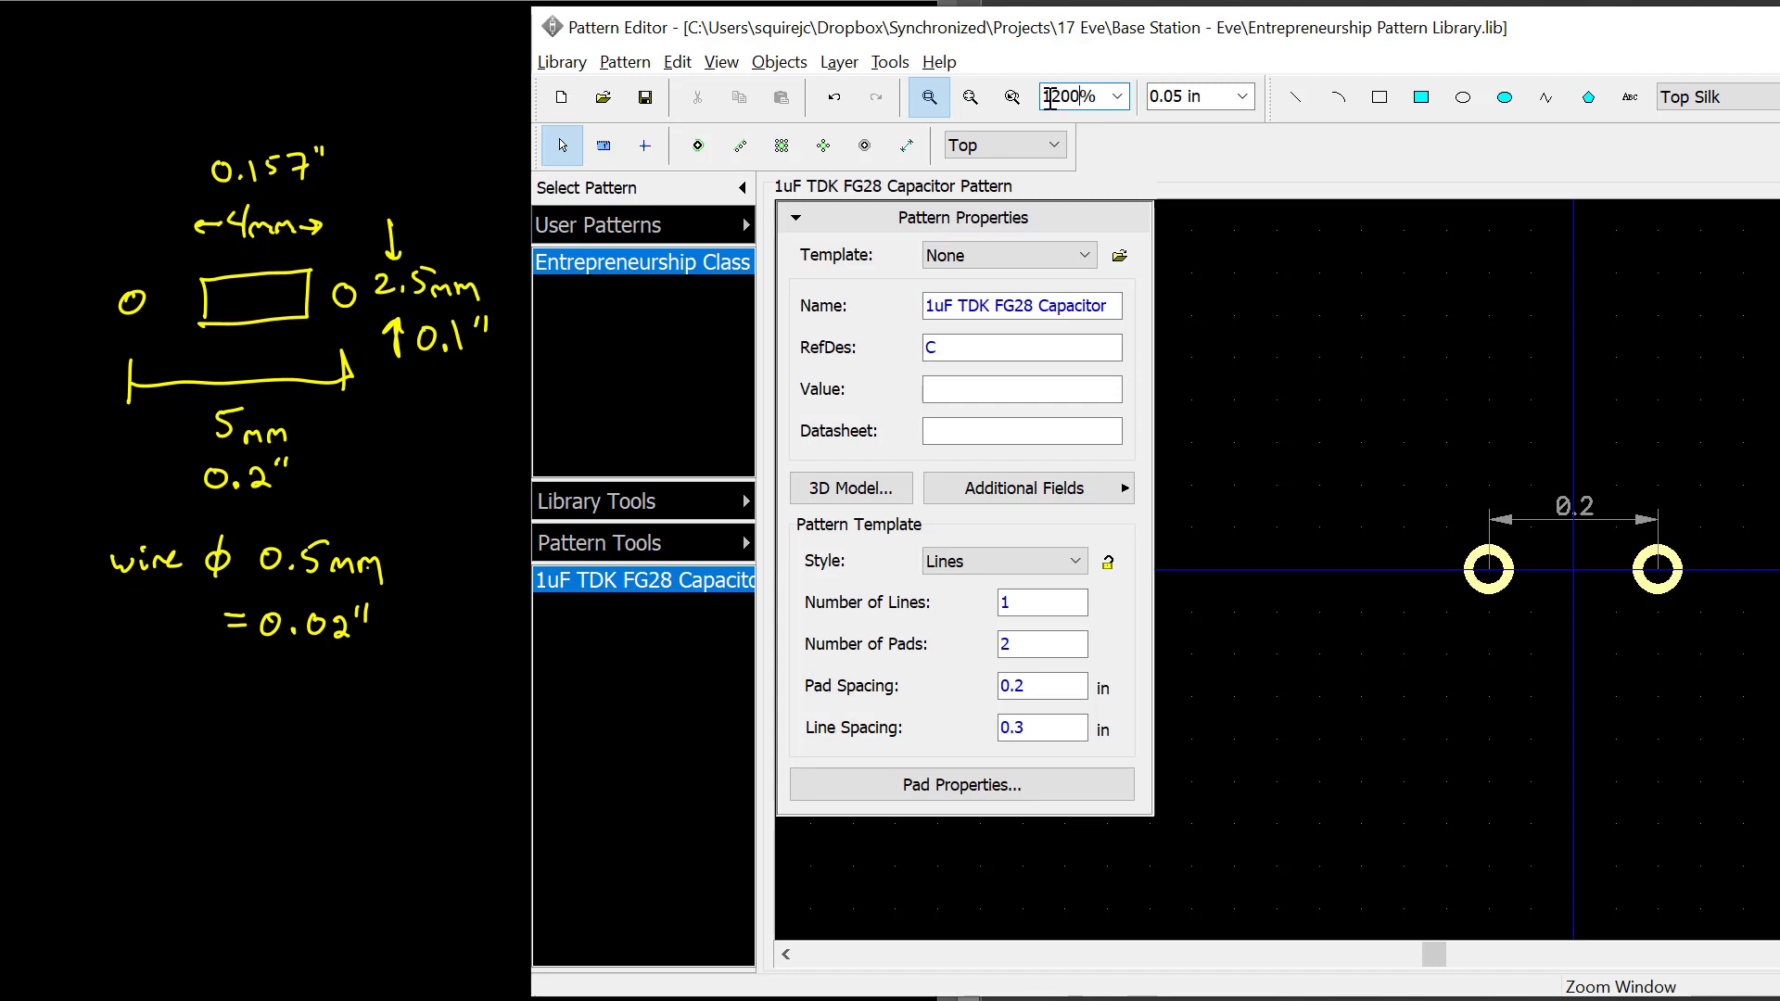
pyautogui.moveTo(1063, 97); pyautogui.dragTo(1036, 98)
pyautogui.write('20')
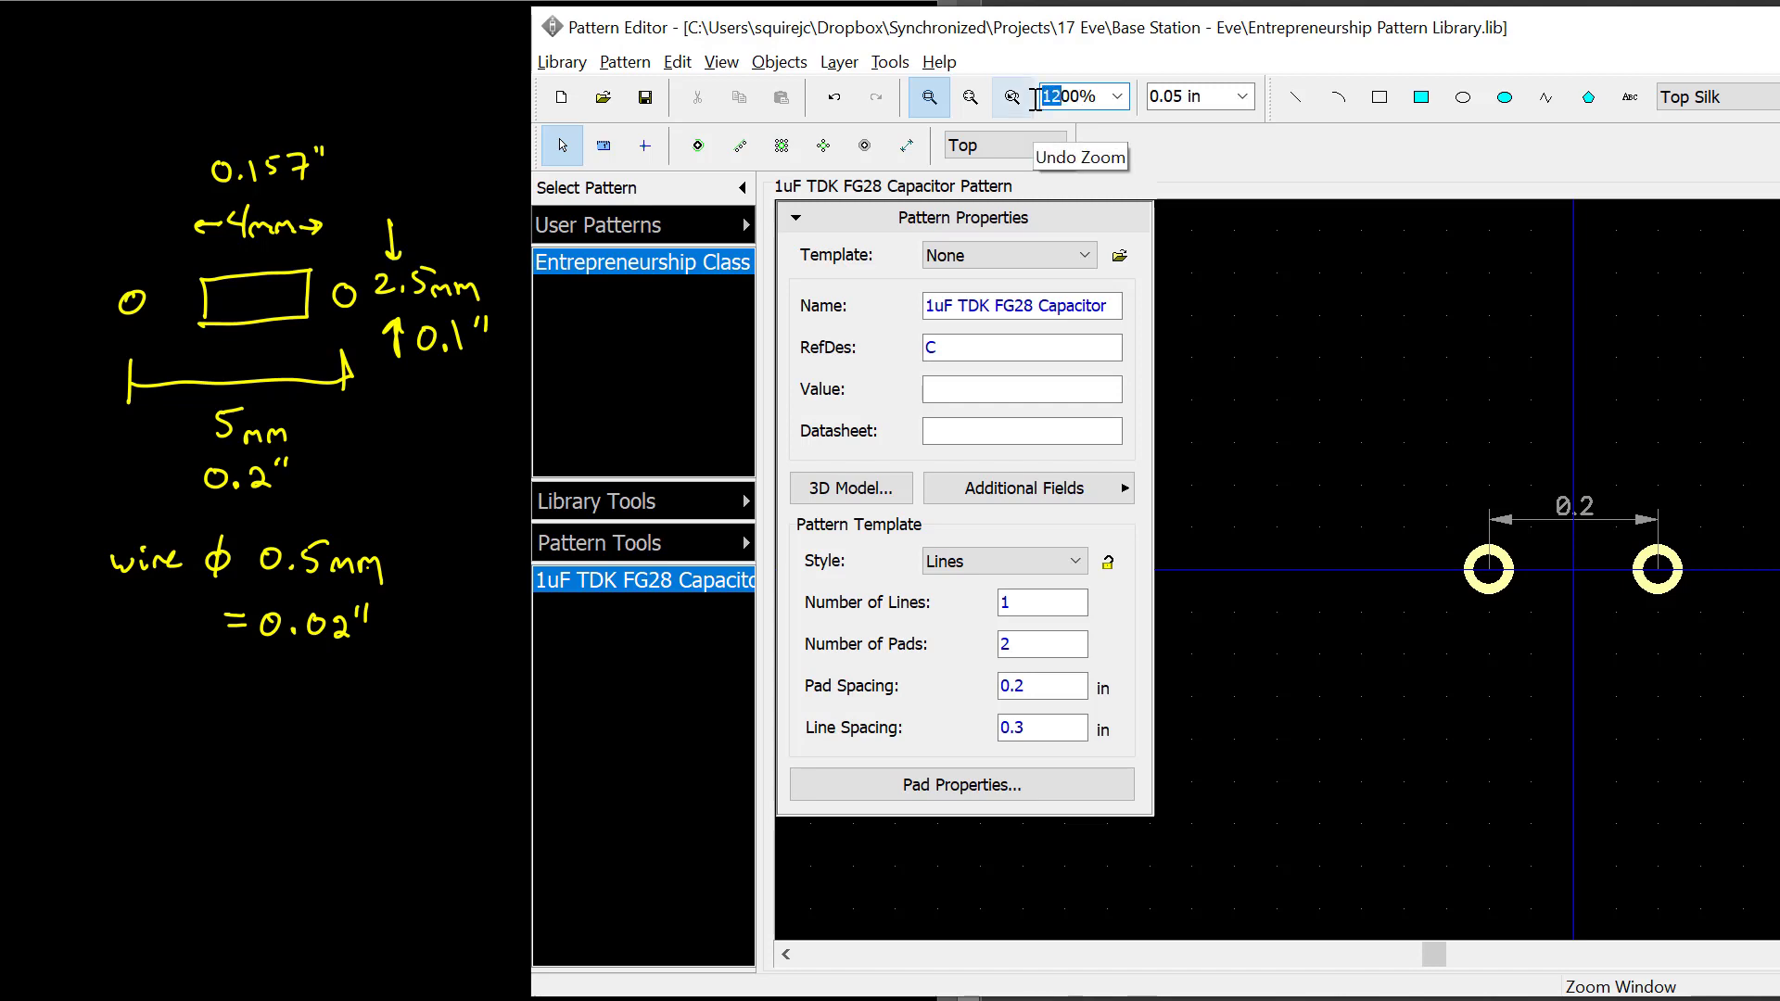
pyautogui.press('Return')
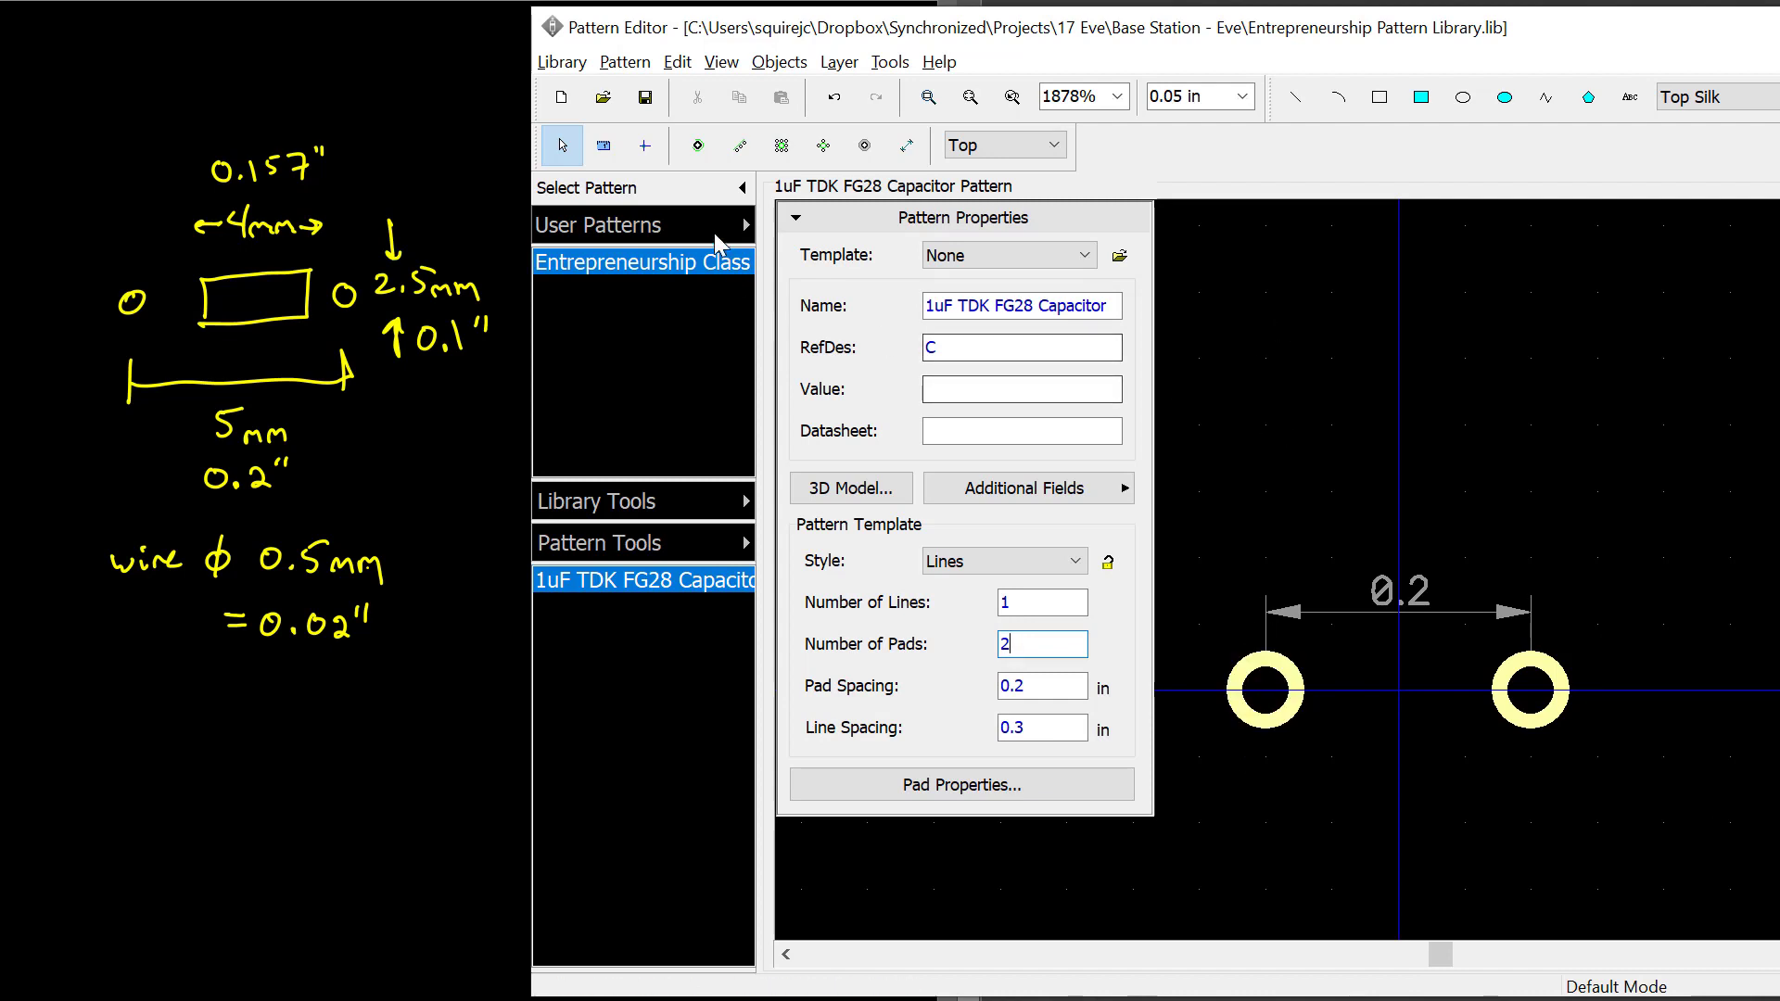
# Step: Place two extra single pads above the existing pair and return to the default selection mode
pyautogui.click(698, 154)
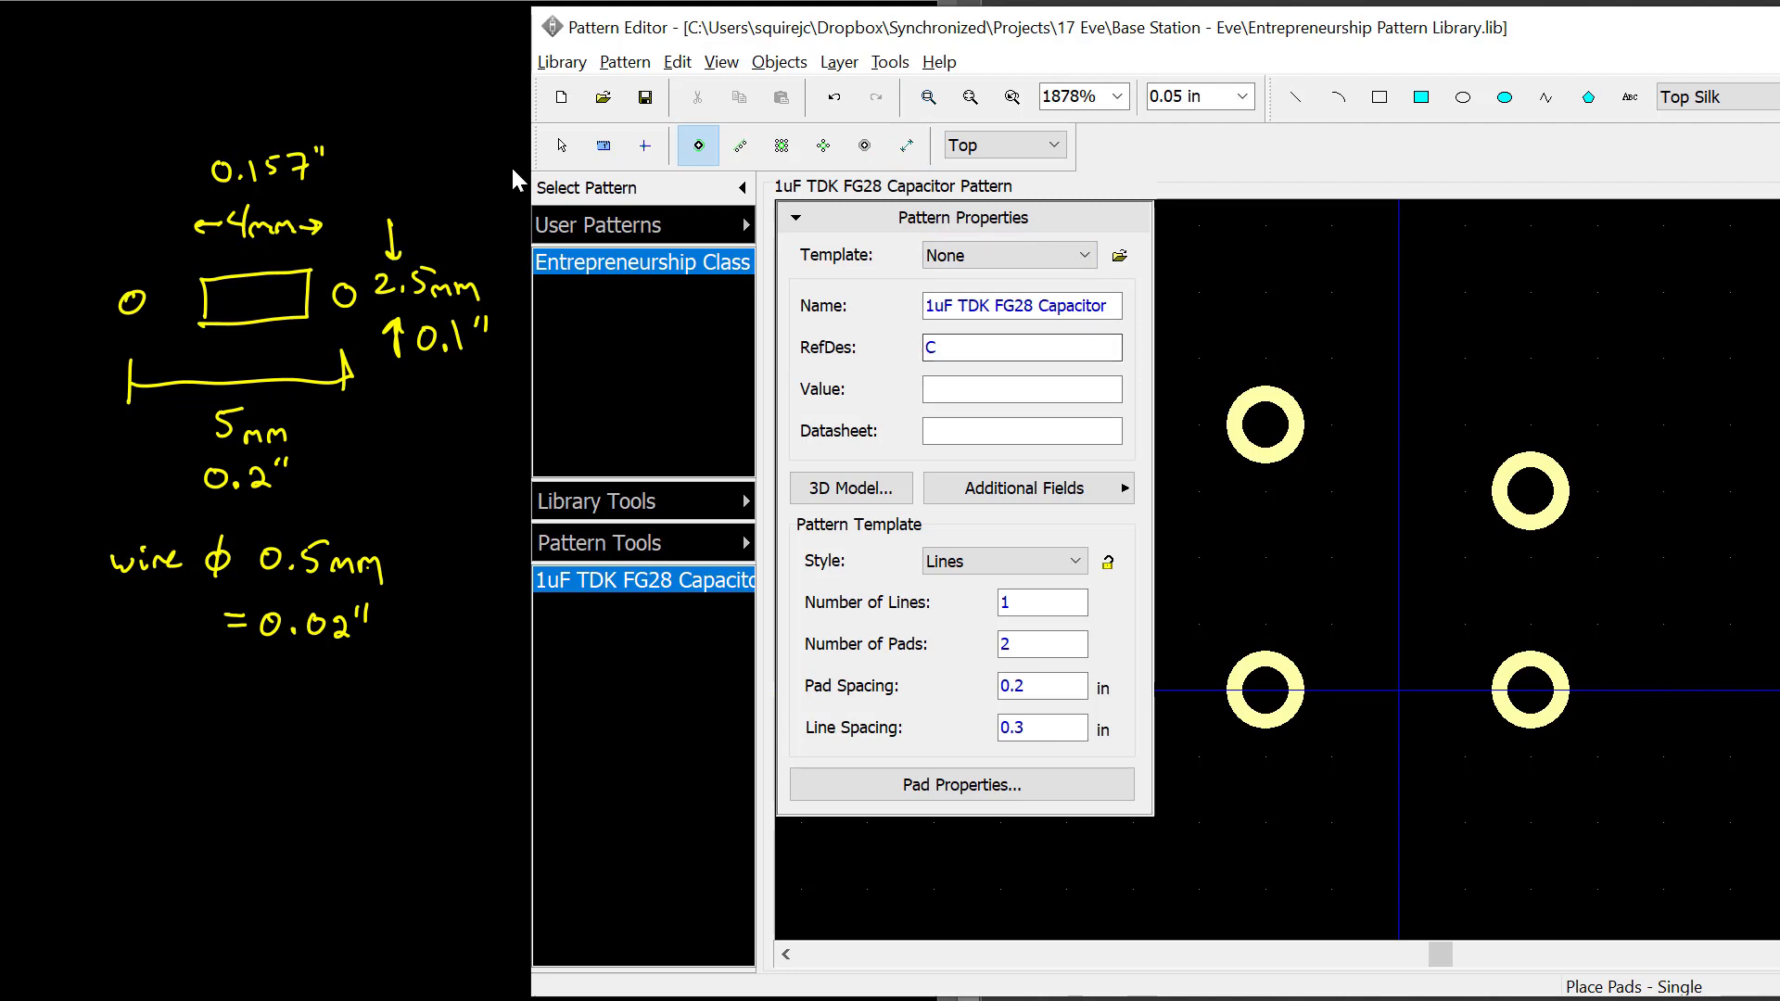
pyautogui.click(559, 146)
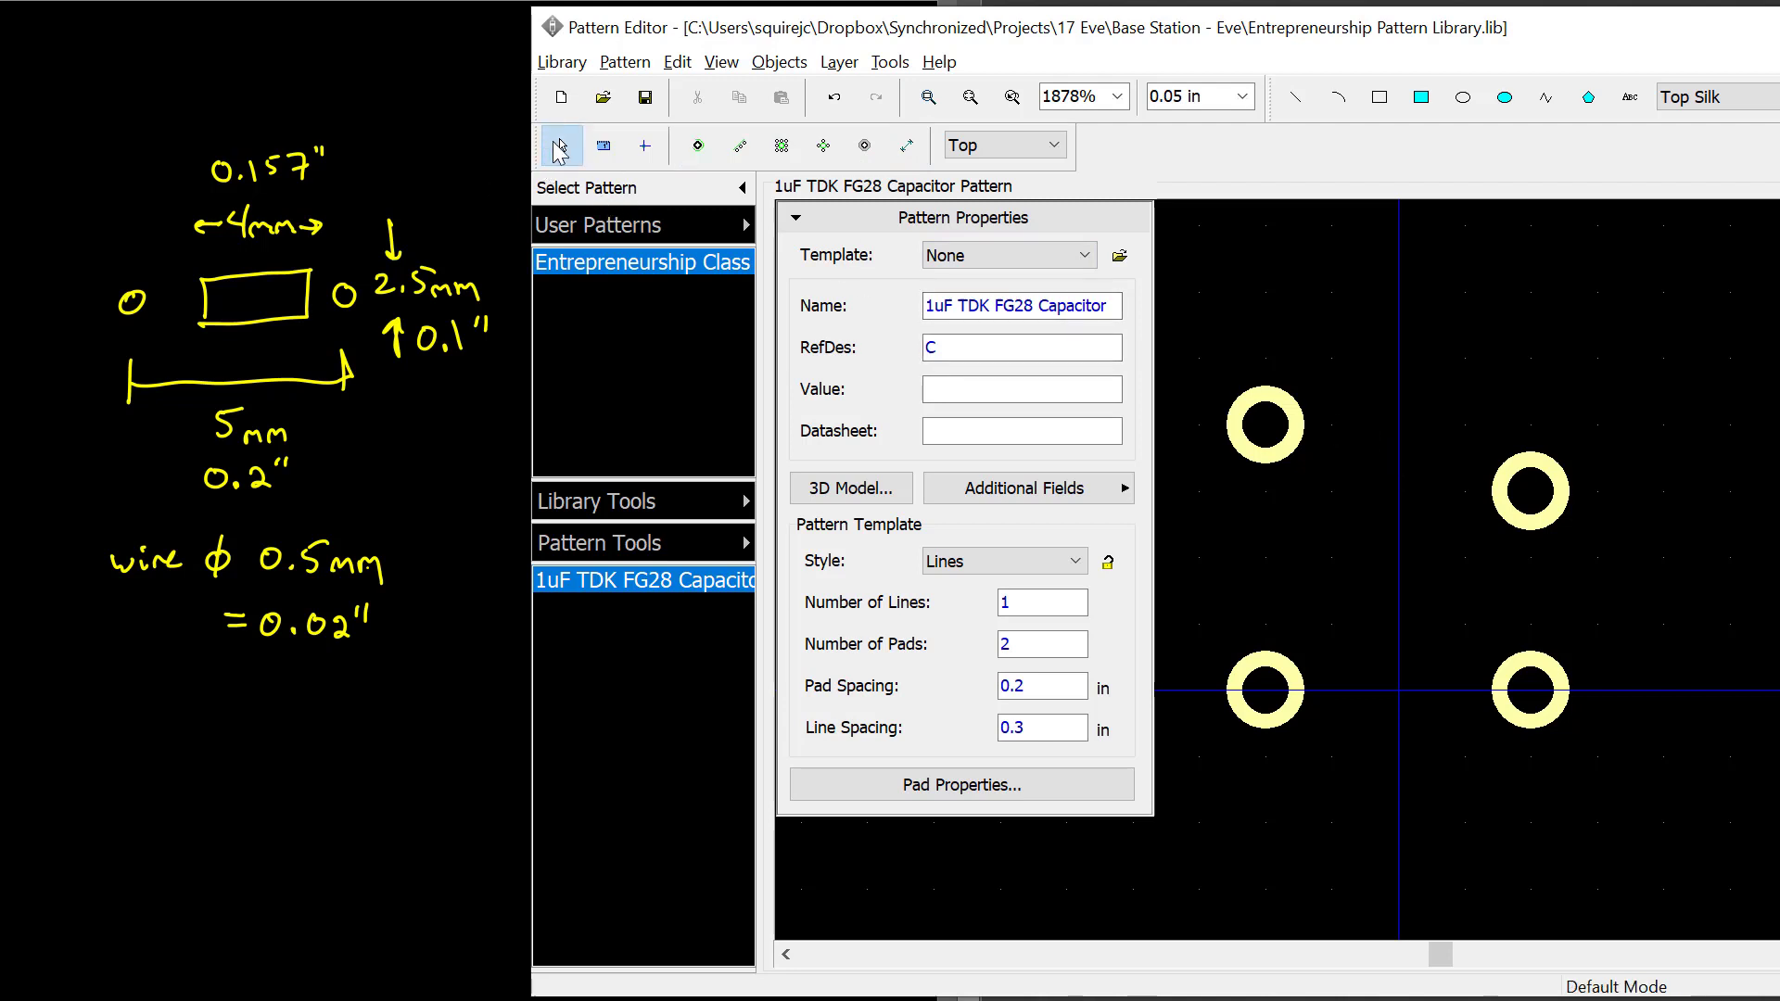
# Step: Delete the two extra pads above the original pair and choose Top Silk as the layer for drawn shapes
pyautogui.moveTo(1216, 342); pyautogui.dragTo(1652, 549)
pyautogui.press('Delete')
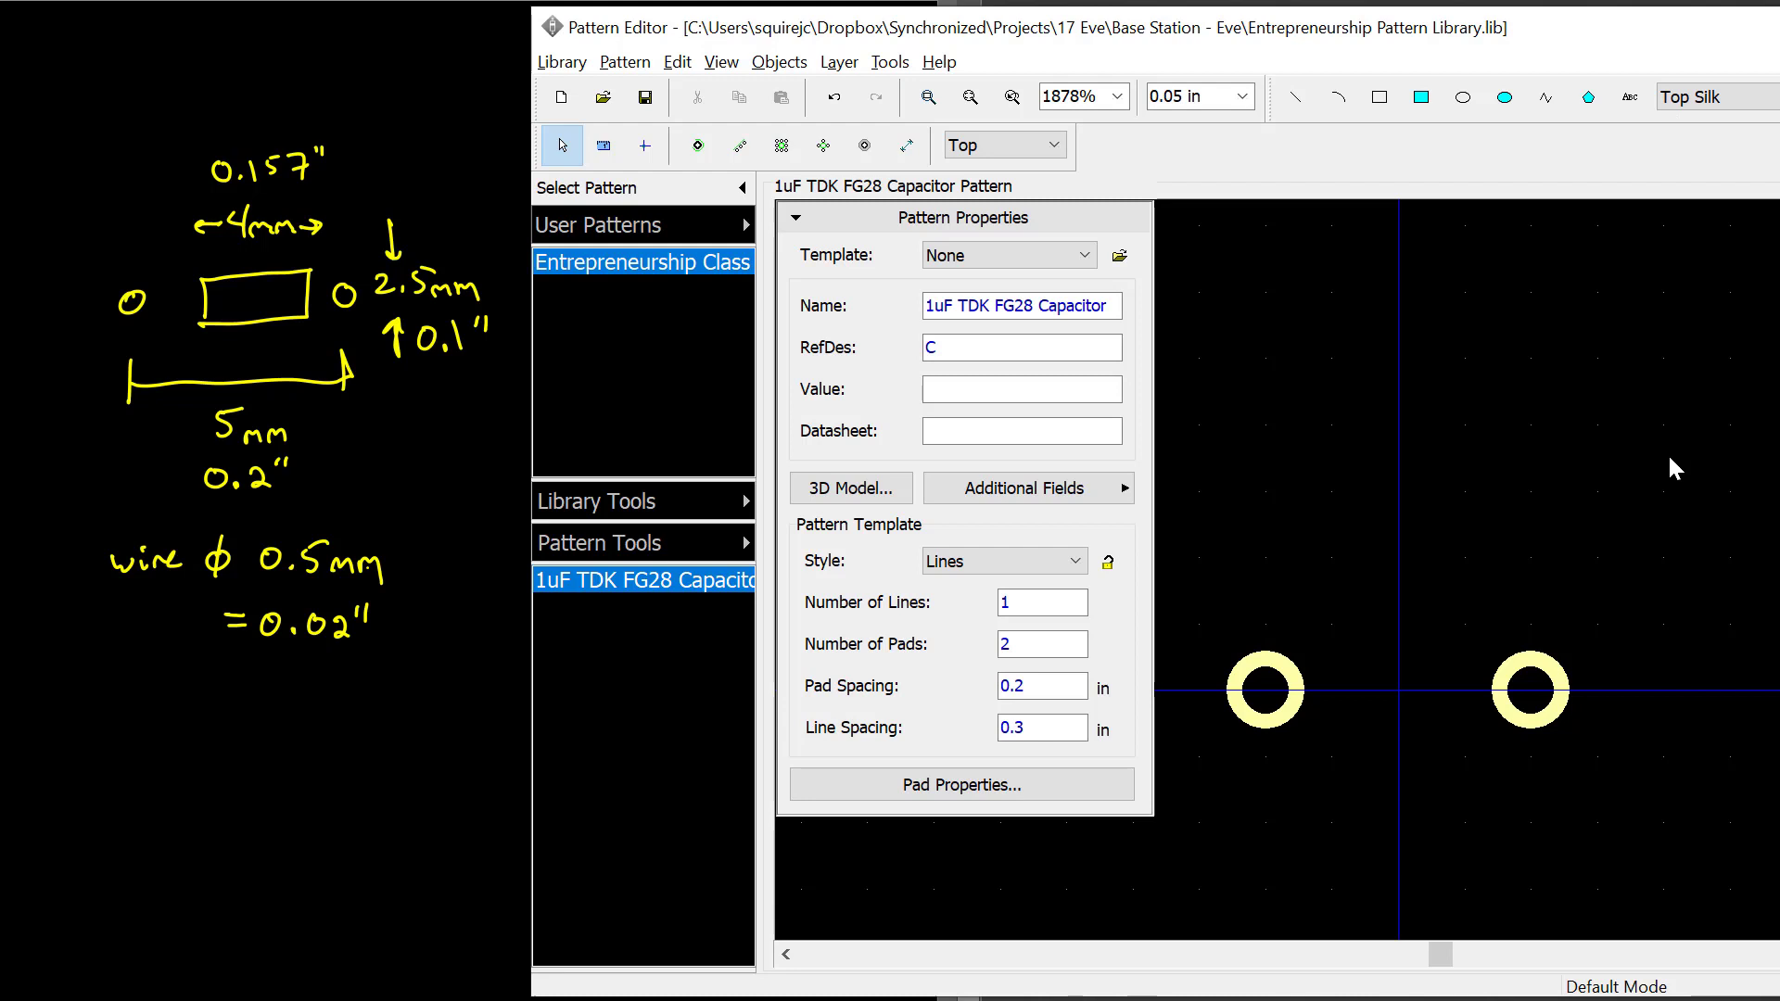
pyautogui.click(1696, 97)
pyautogui.click(1691, 113)
# Step: Draw an outlined rectangle, a filled rectangle, an outlined circle and a filled circle on Top Silk above the pads
pyautogui.click(1379, 96)
pyautogui.moveTo(1330, 358)
pyautogui.mouseDown()
pyautogui.moveTo(1397, 358)
pyautogui.moveTo(1464, 425)
pyautogui.mouseUp()
pyautogui.click(1421, 96)
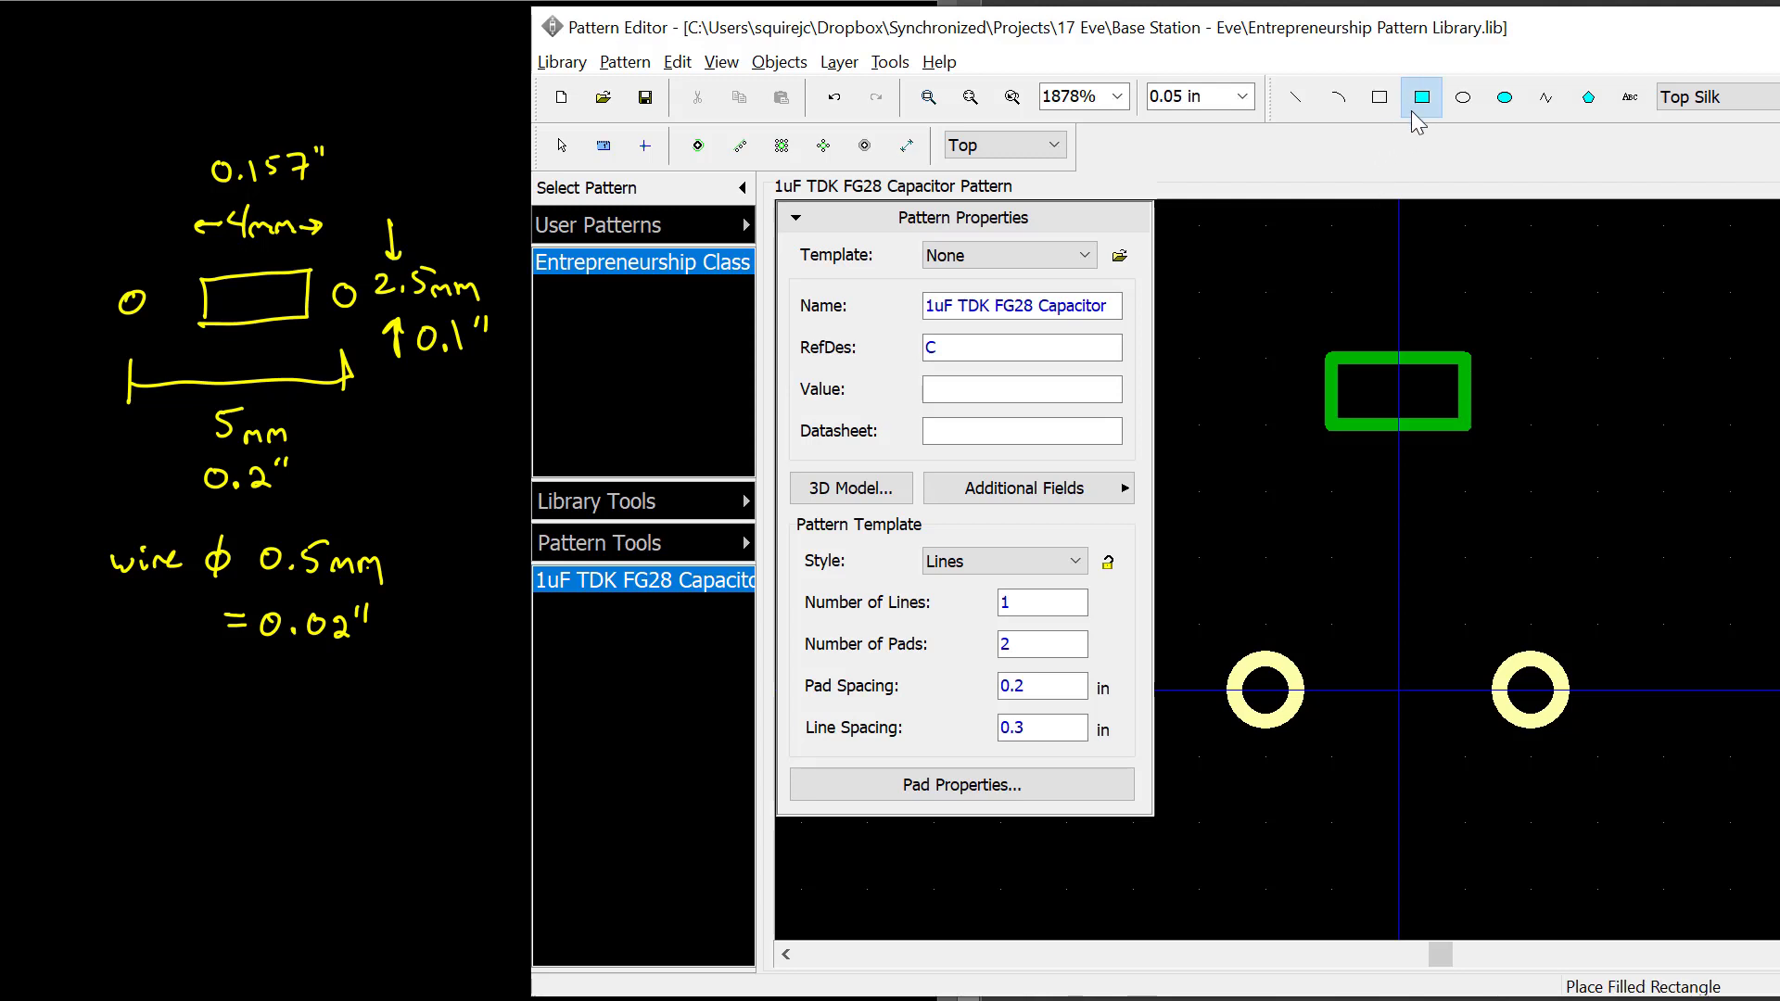
pyautogui.moveTo(1331, 226)
pyautogui.mouseDown()
pyautogui.moveTo(1398, 292)
pyautogui.moveTo(1465, 292)
pyautogui.mouseUp()
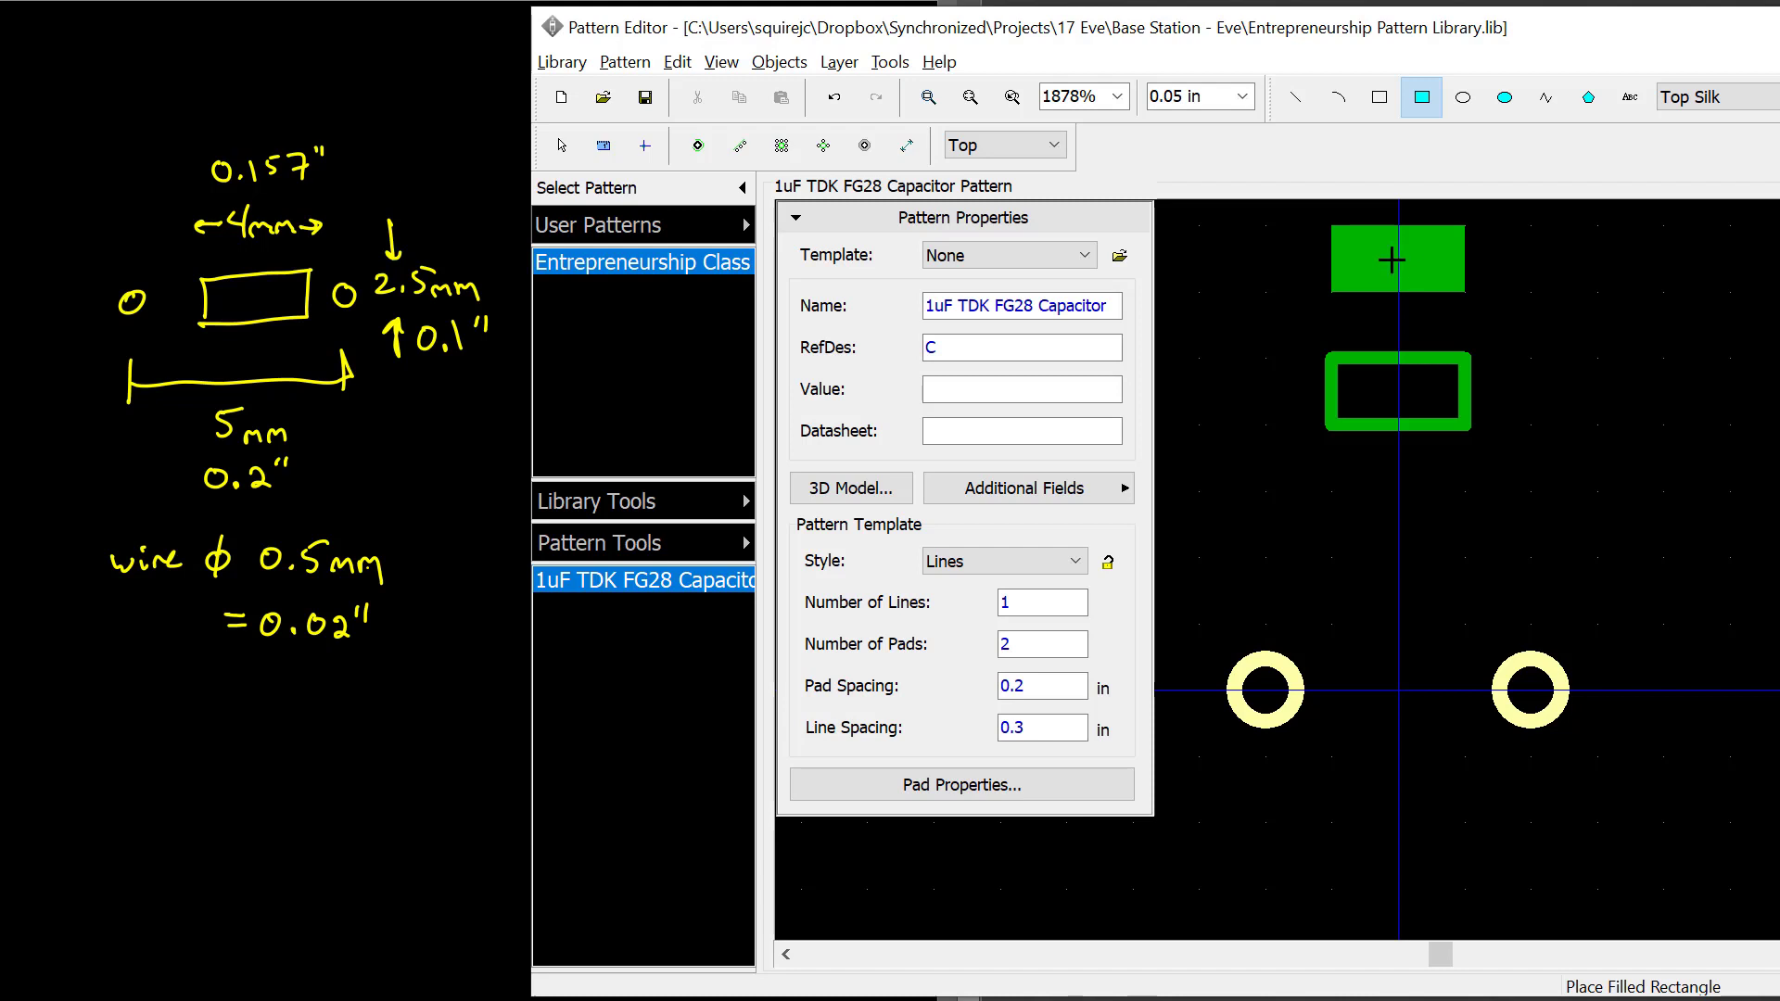
pyautogui.click(1462, 96)
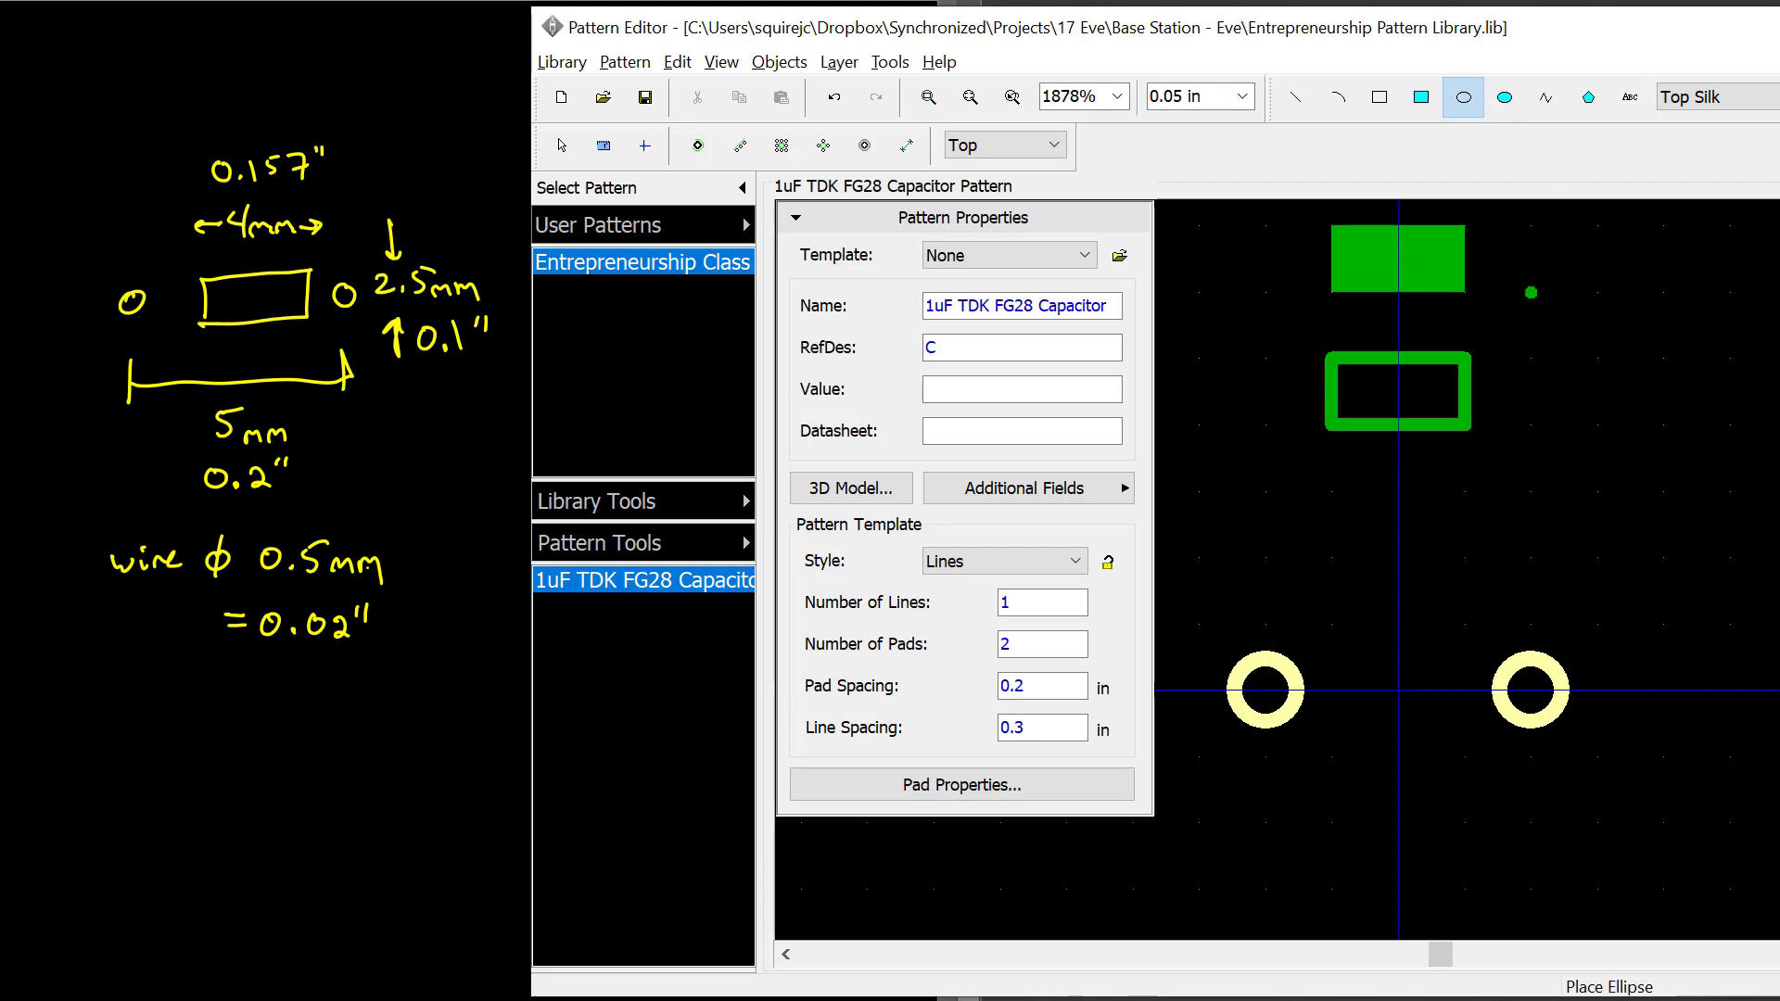
pyautogui.moveTo(1525, 288); pyautogui.dragTo(1602, 362)
pyautogui.click(1505, 96)
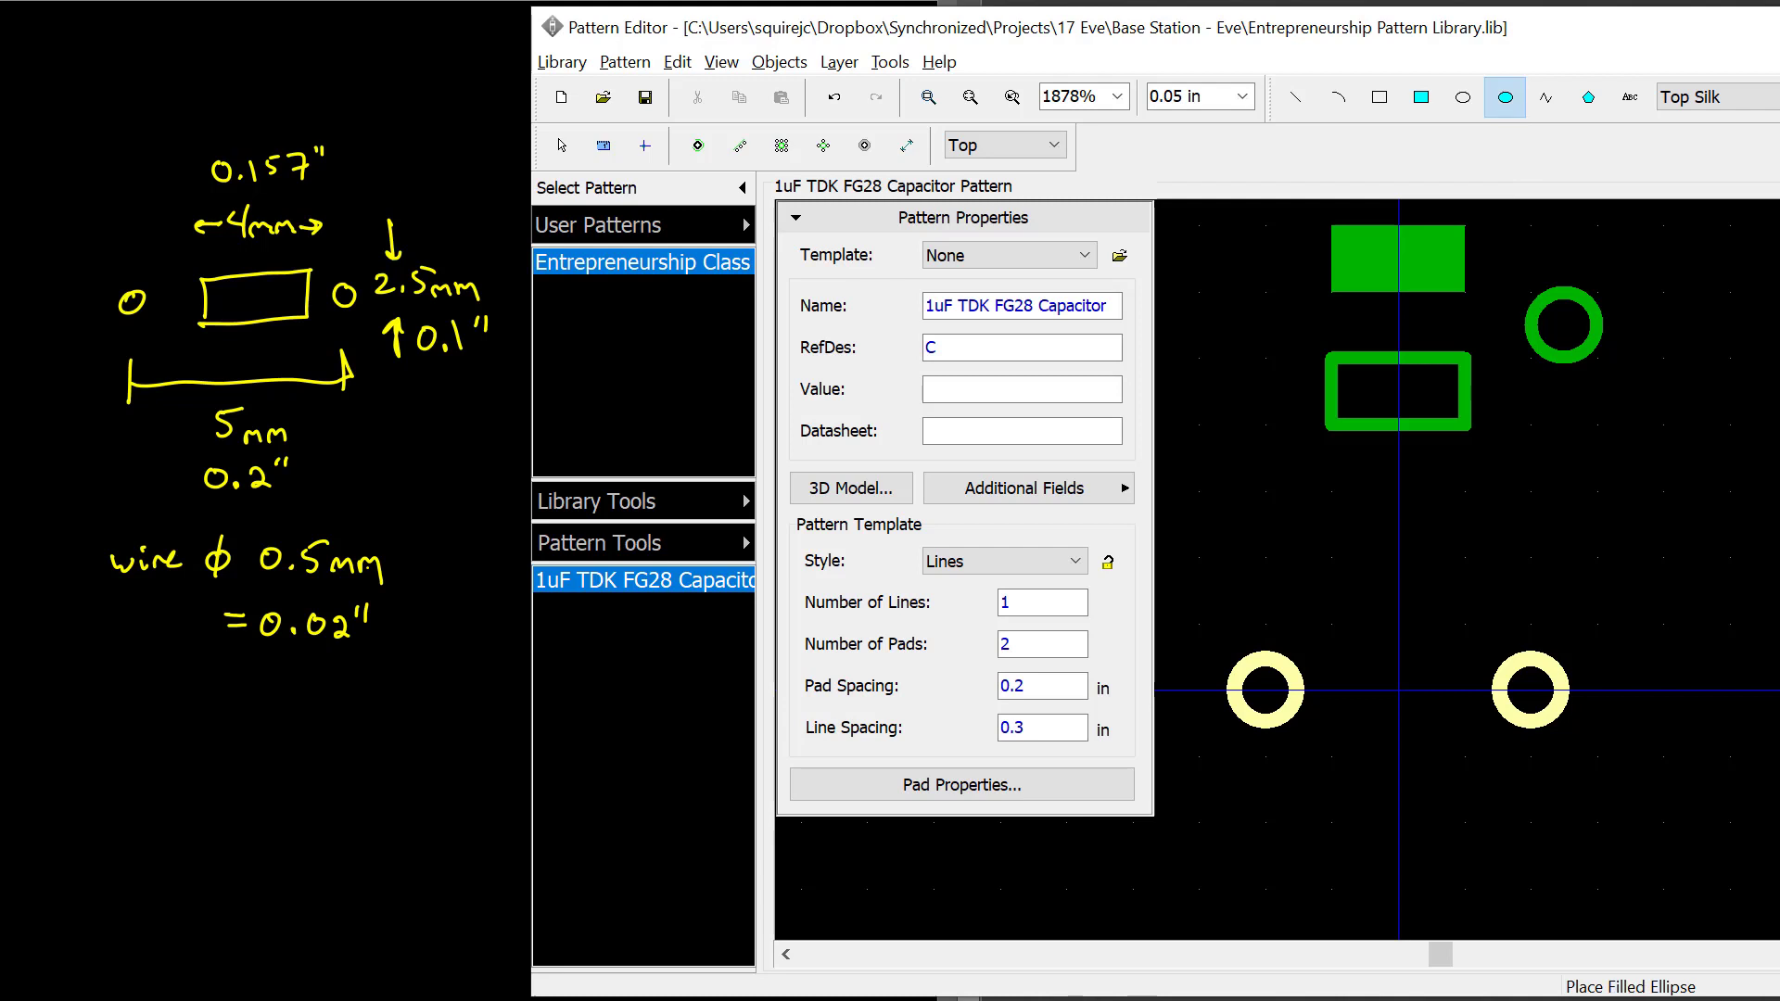
pyautogui.moveTo(1530, 425); pyautogui.dragTo(1597, 491)
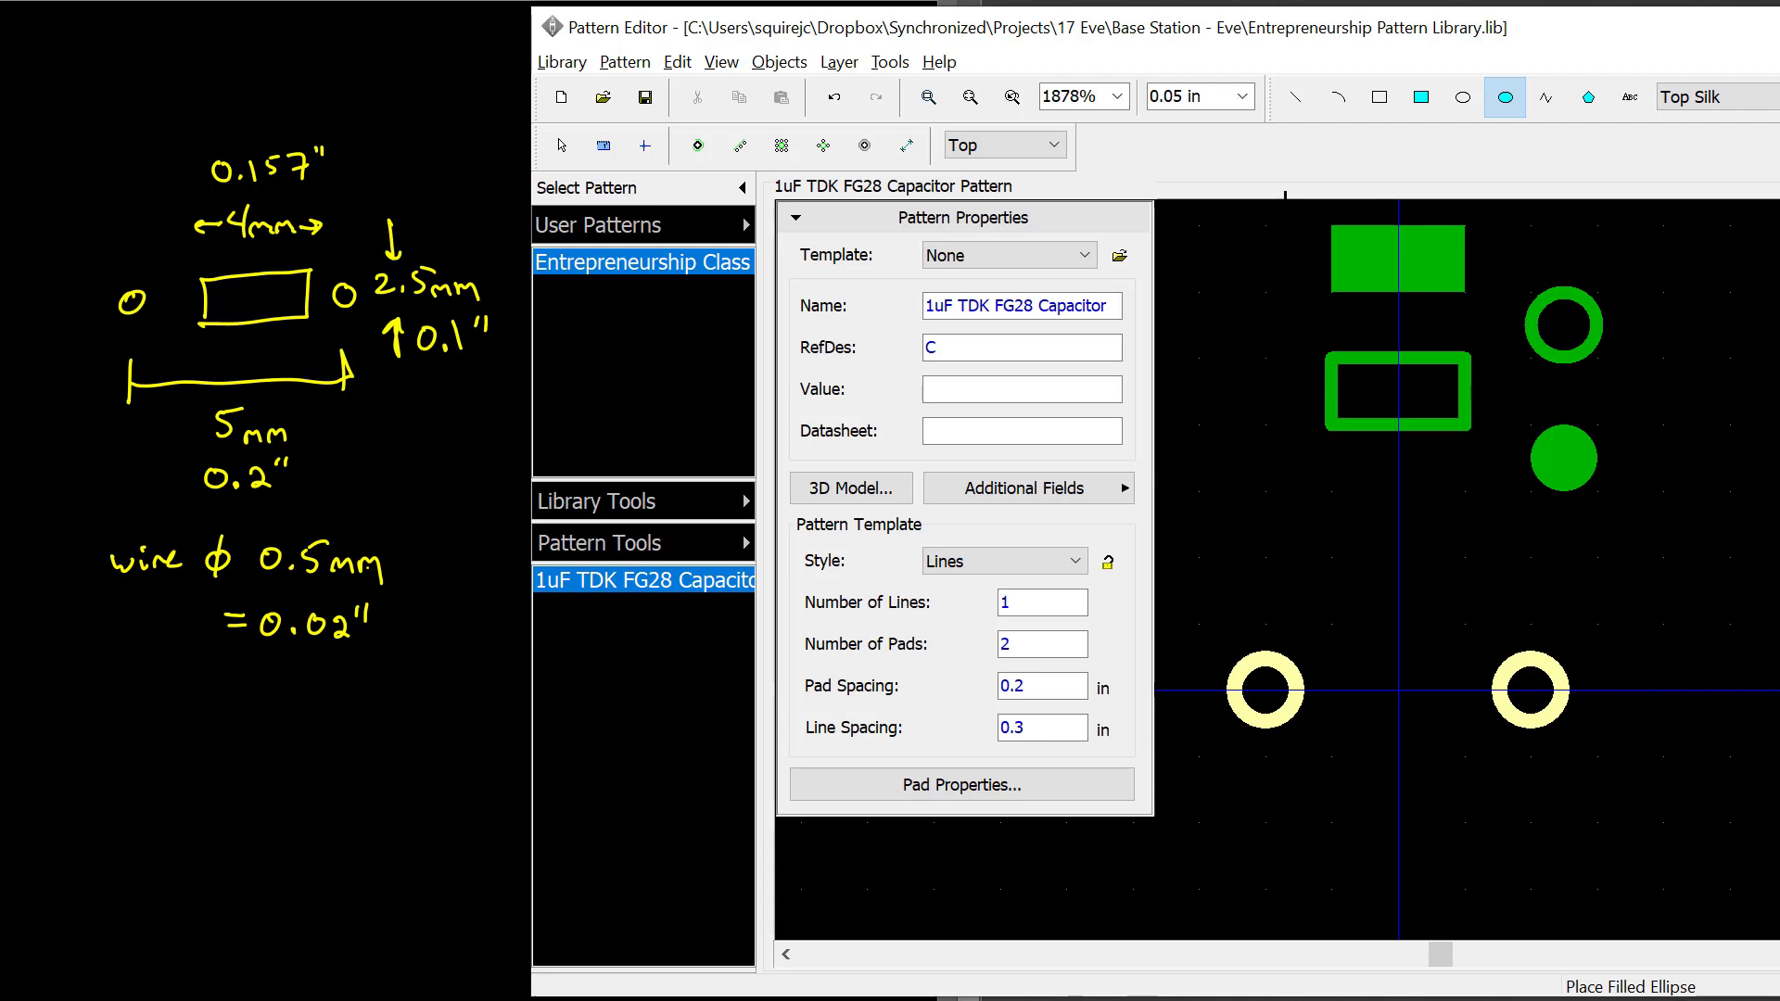
# Step: Delete the four trial silkscreen shapes above the pads
pyautogui.press('Escape')
pyautogui.moveTo(1288, 221); pyautogui.dragTo(1761, 526)
pyautogui.press('Delete')
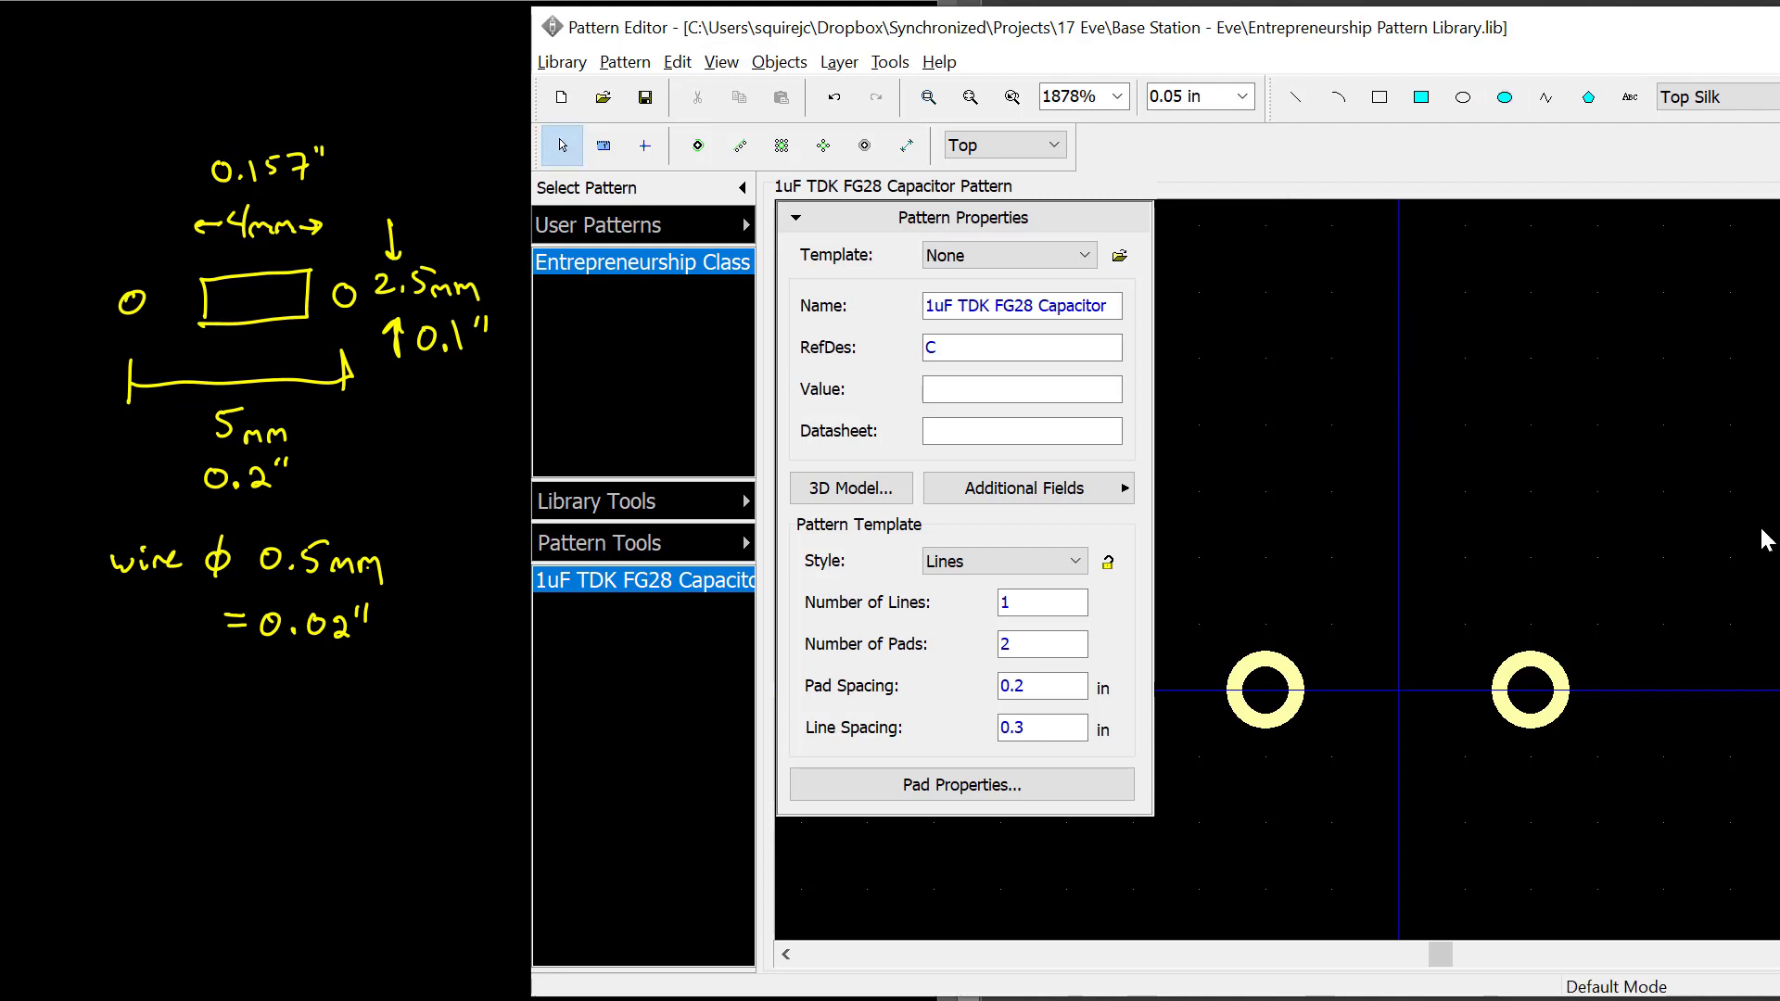
# Step: Draw an outlined Top Silk rectangle about 0.1 in square, centred on the origin between the two pads
pyautogui.click(1380, 96)
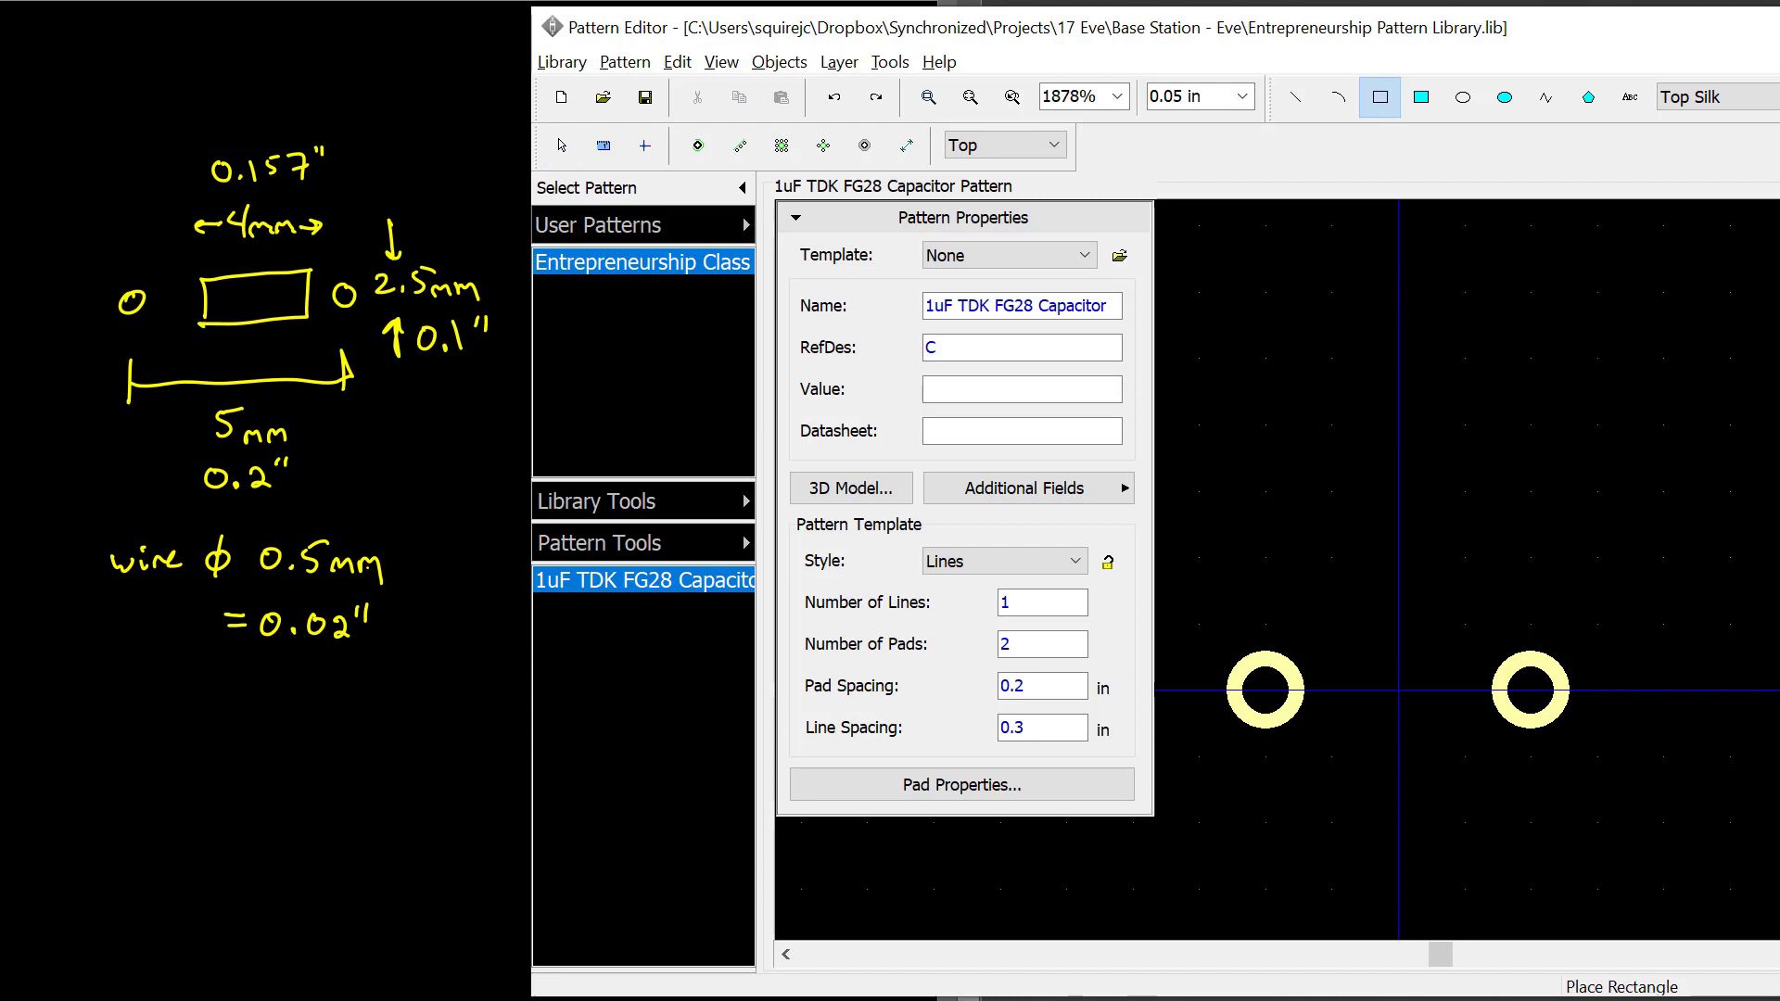
pyautogui.moveTo(1328, 622); pyautogui.dragTo(1467, 759)
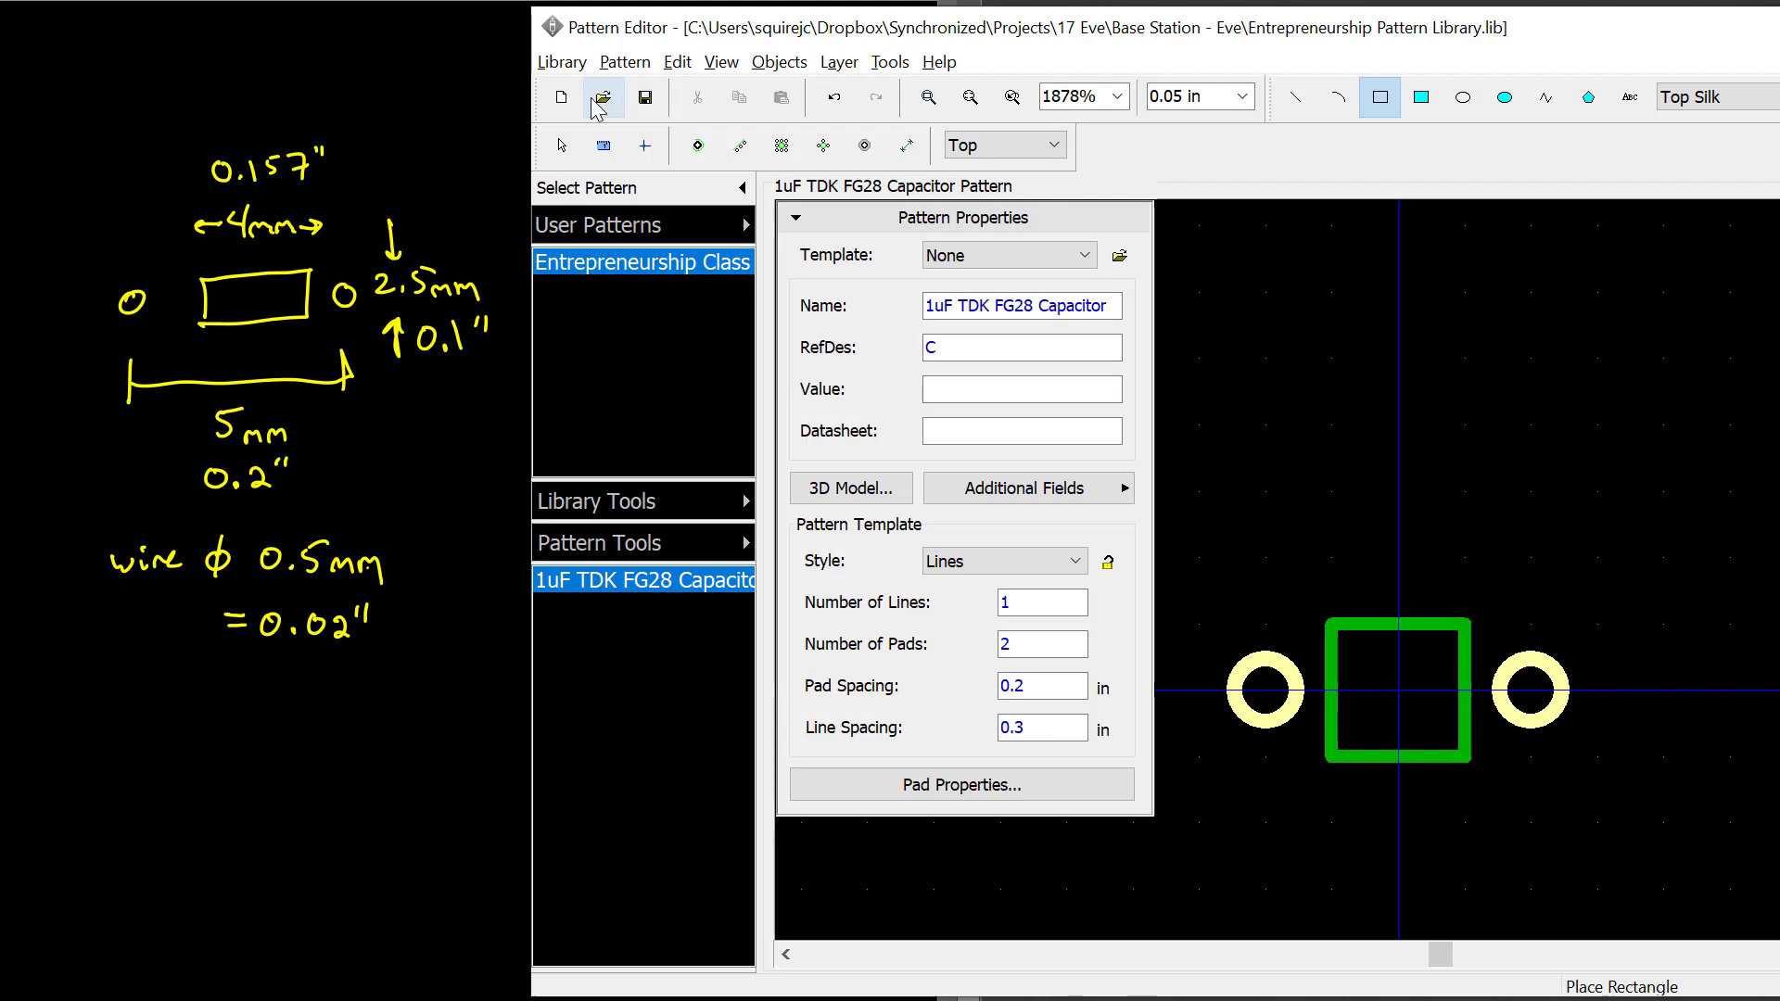
pyautogui.click(556, 148)
# Step: Set the silkscreen rectangle's corner X coordinates to -0.078 in for point 1 and 0.078 in for point 2
pyautogui.click(1332, 654)
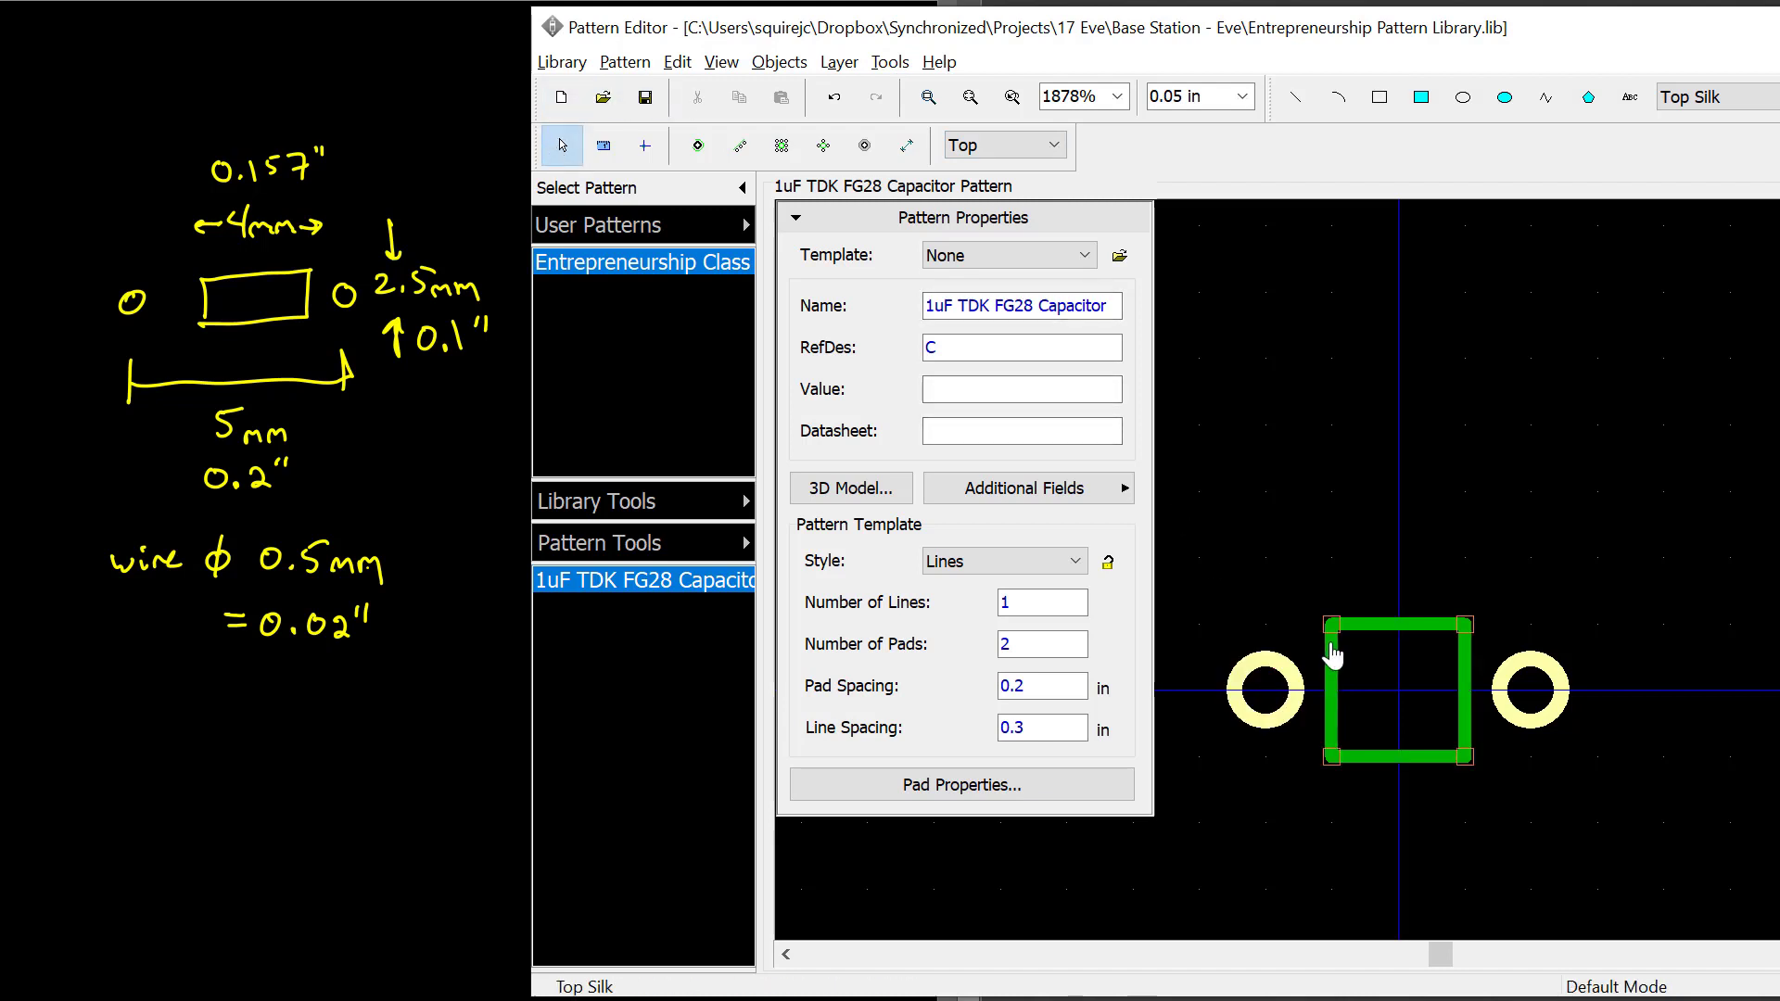
pyautogui.rightClick(1332, 643)
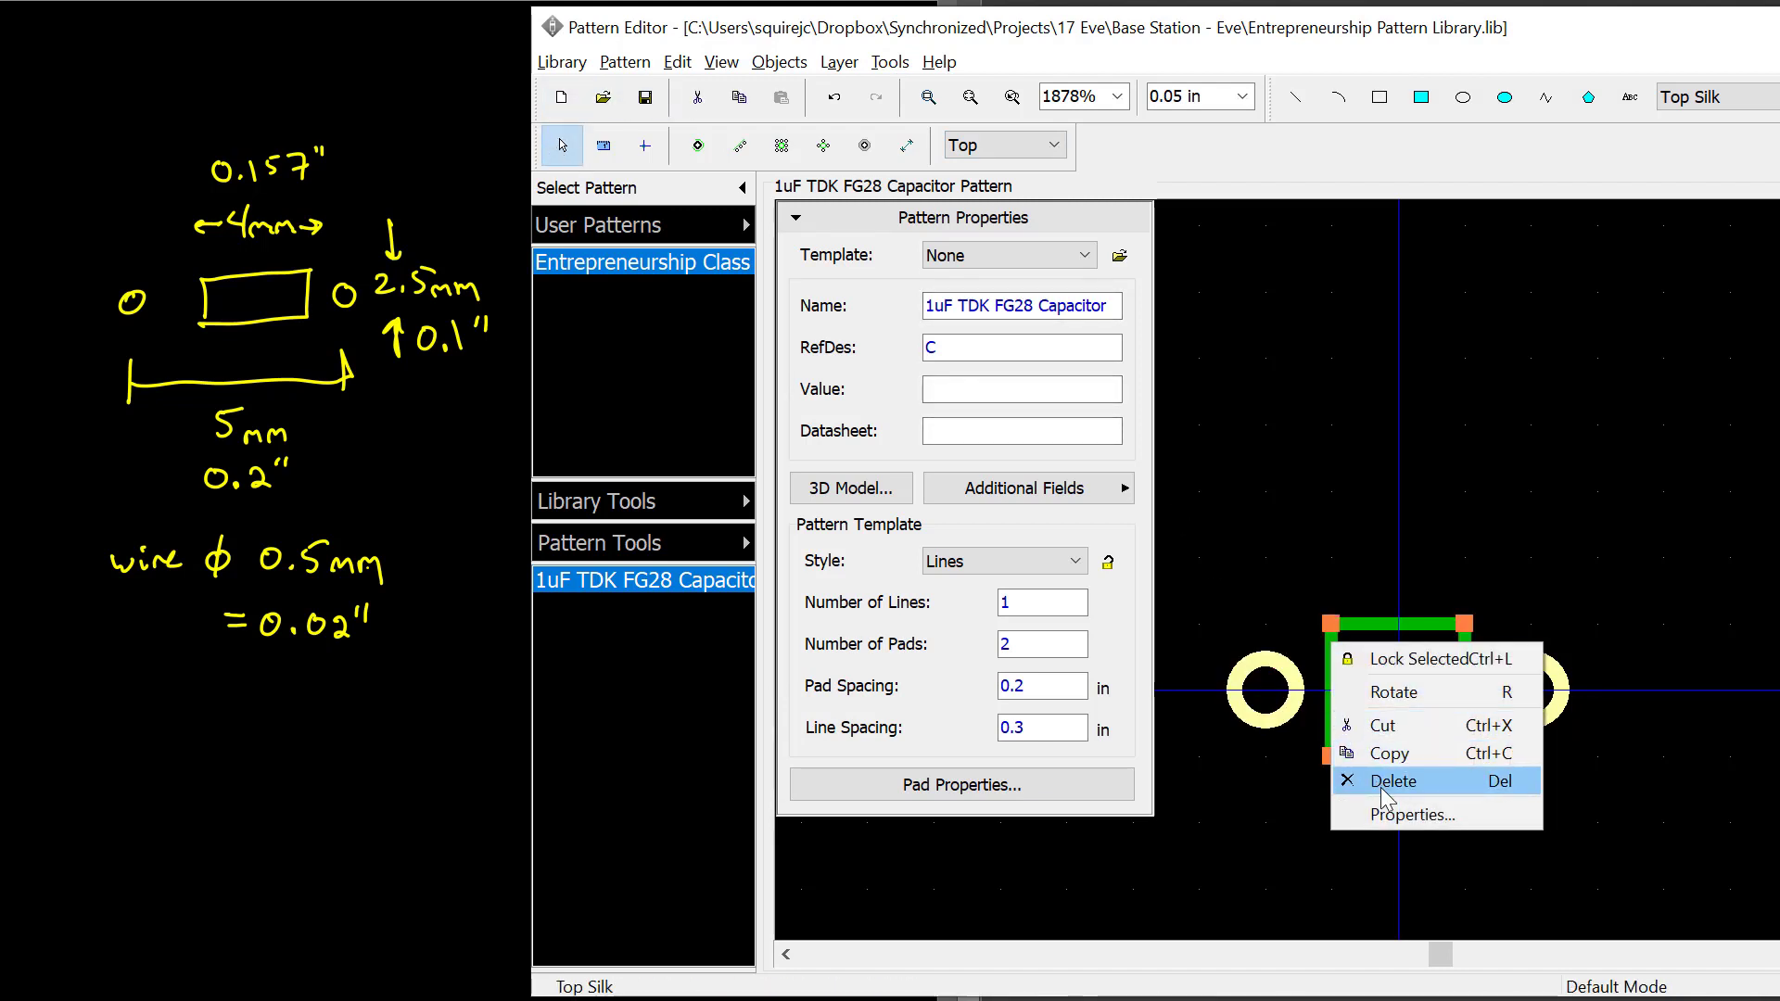
pyautogui.click(1395, 817)
pyautogui.moveTo(1448, 496); pyautogui.dragTo(895, 408)
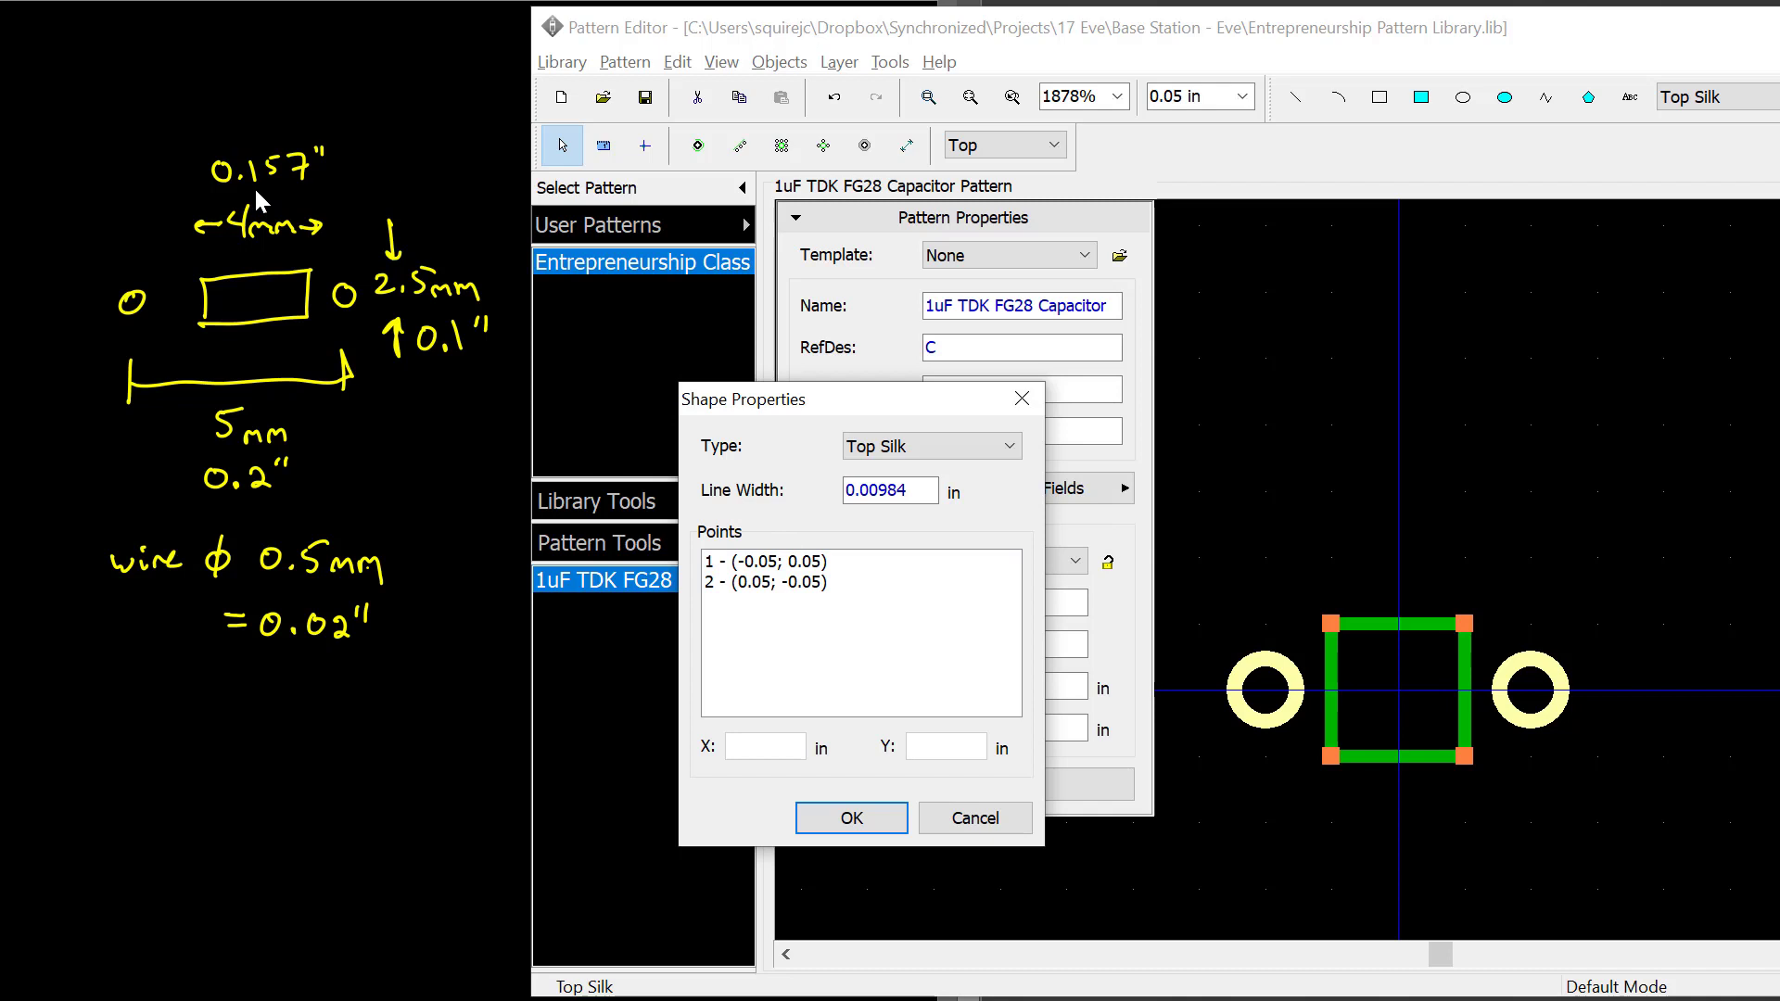
pyautogui.click(762, 564)
pyautogui.moveTo(758, 746); pyautogui.dragTo(772, 746)
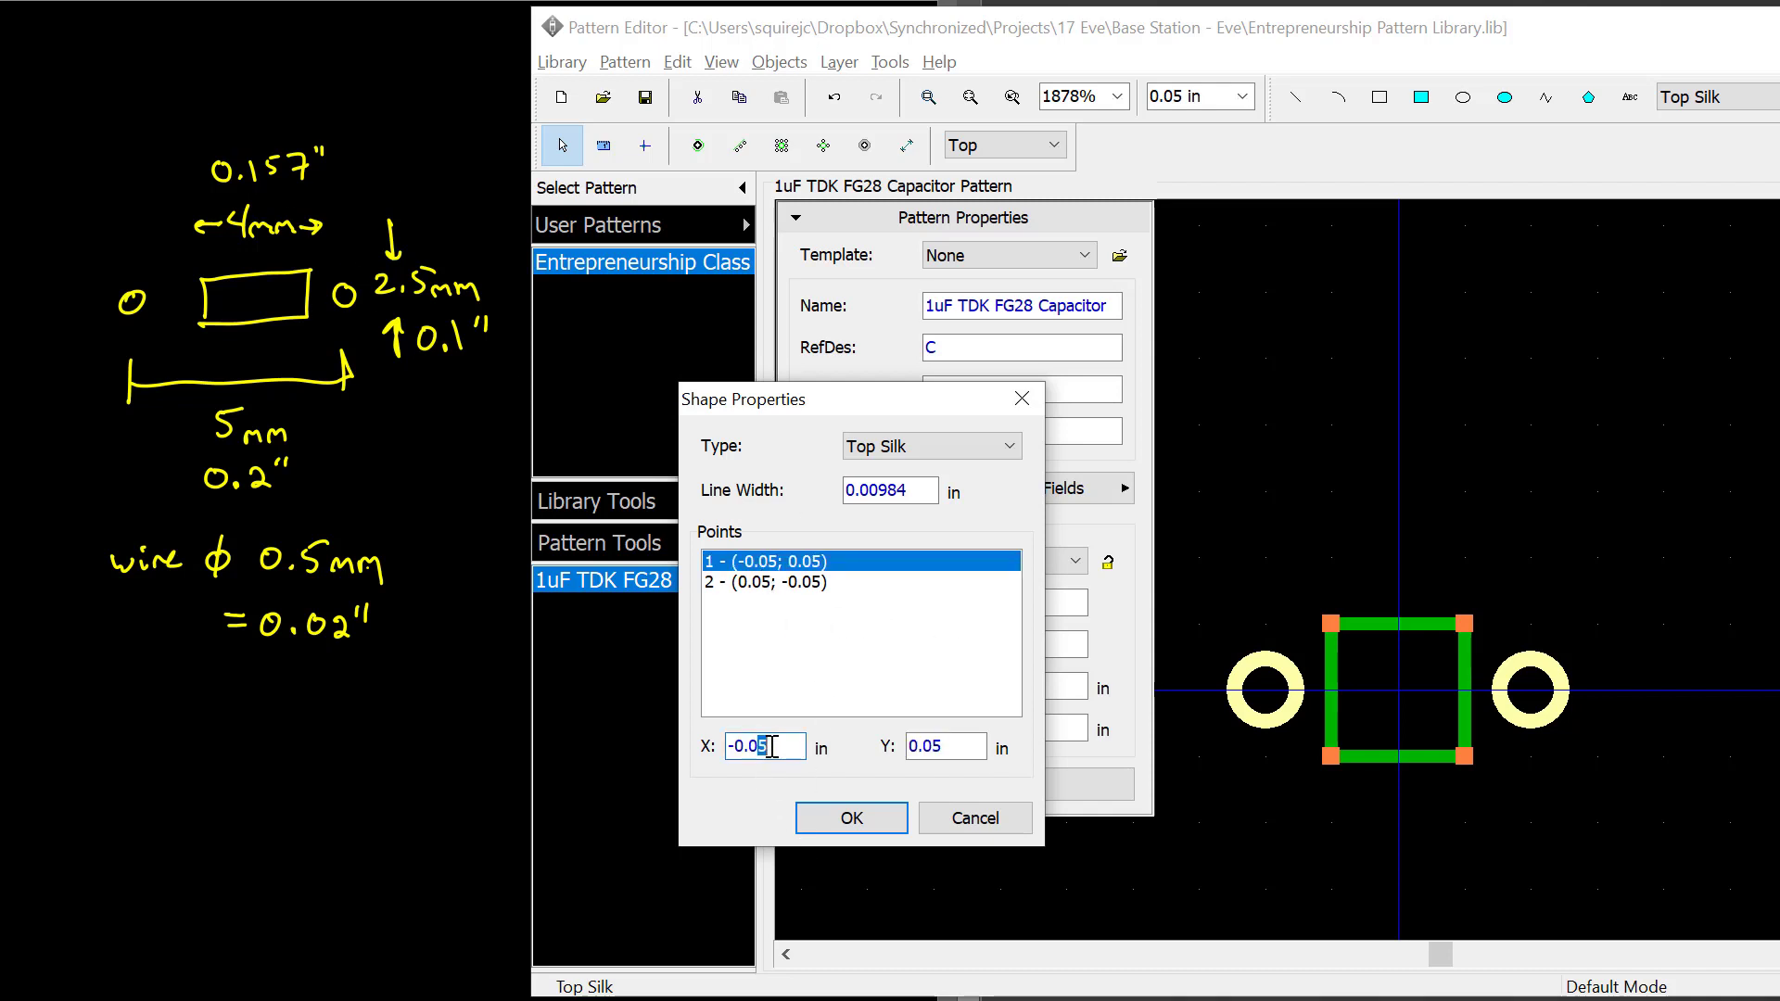
pyautogui.write('78')
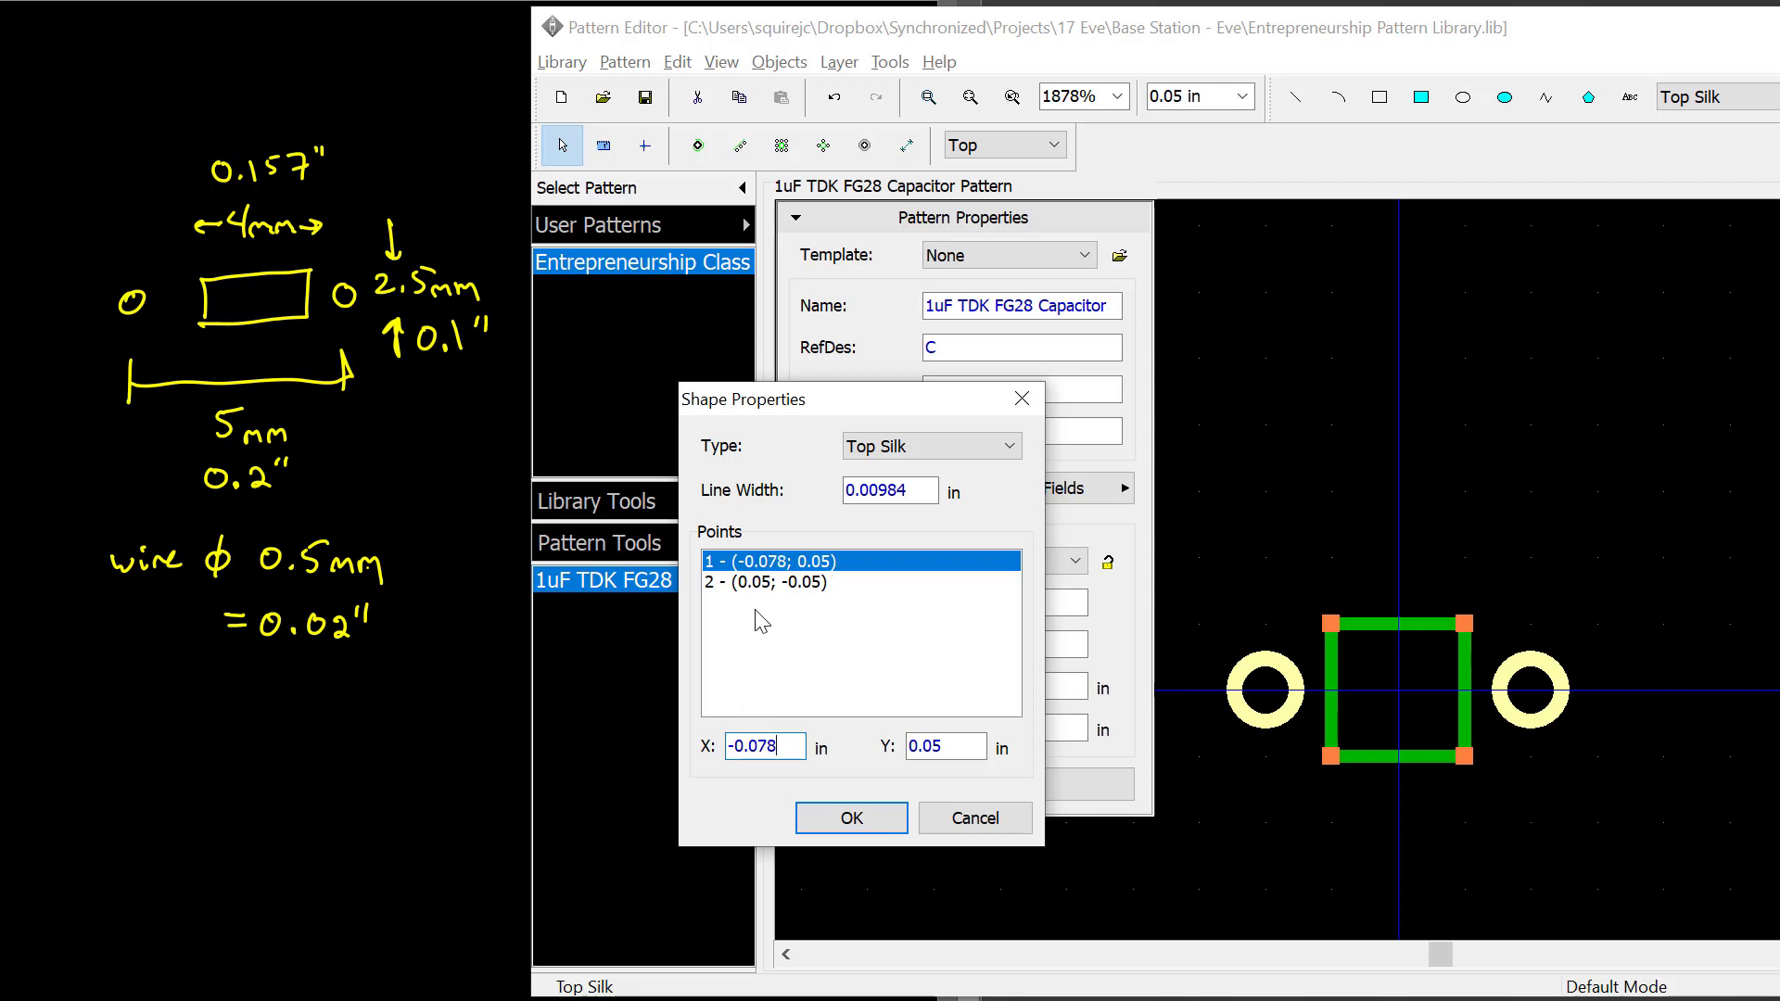
pyautogui.click(762, 582)
pyautogui.moveTo(753, 746); pyautogui.dragTo(768, 746)
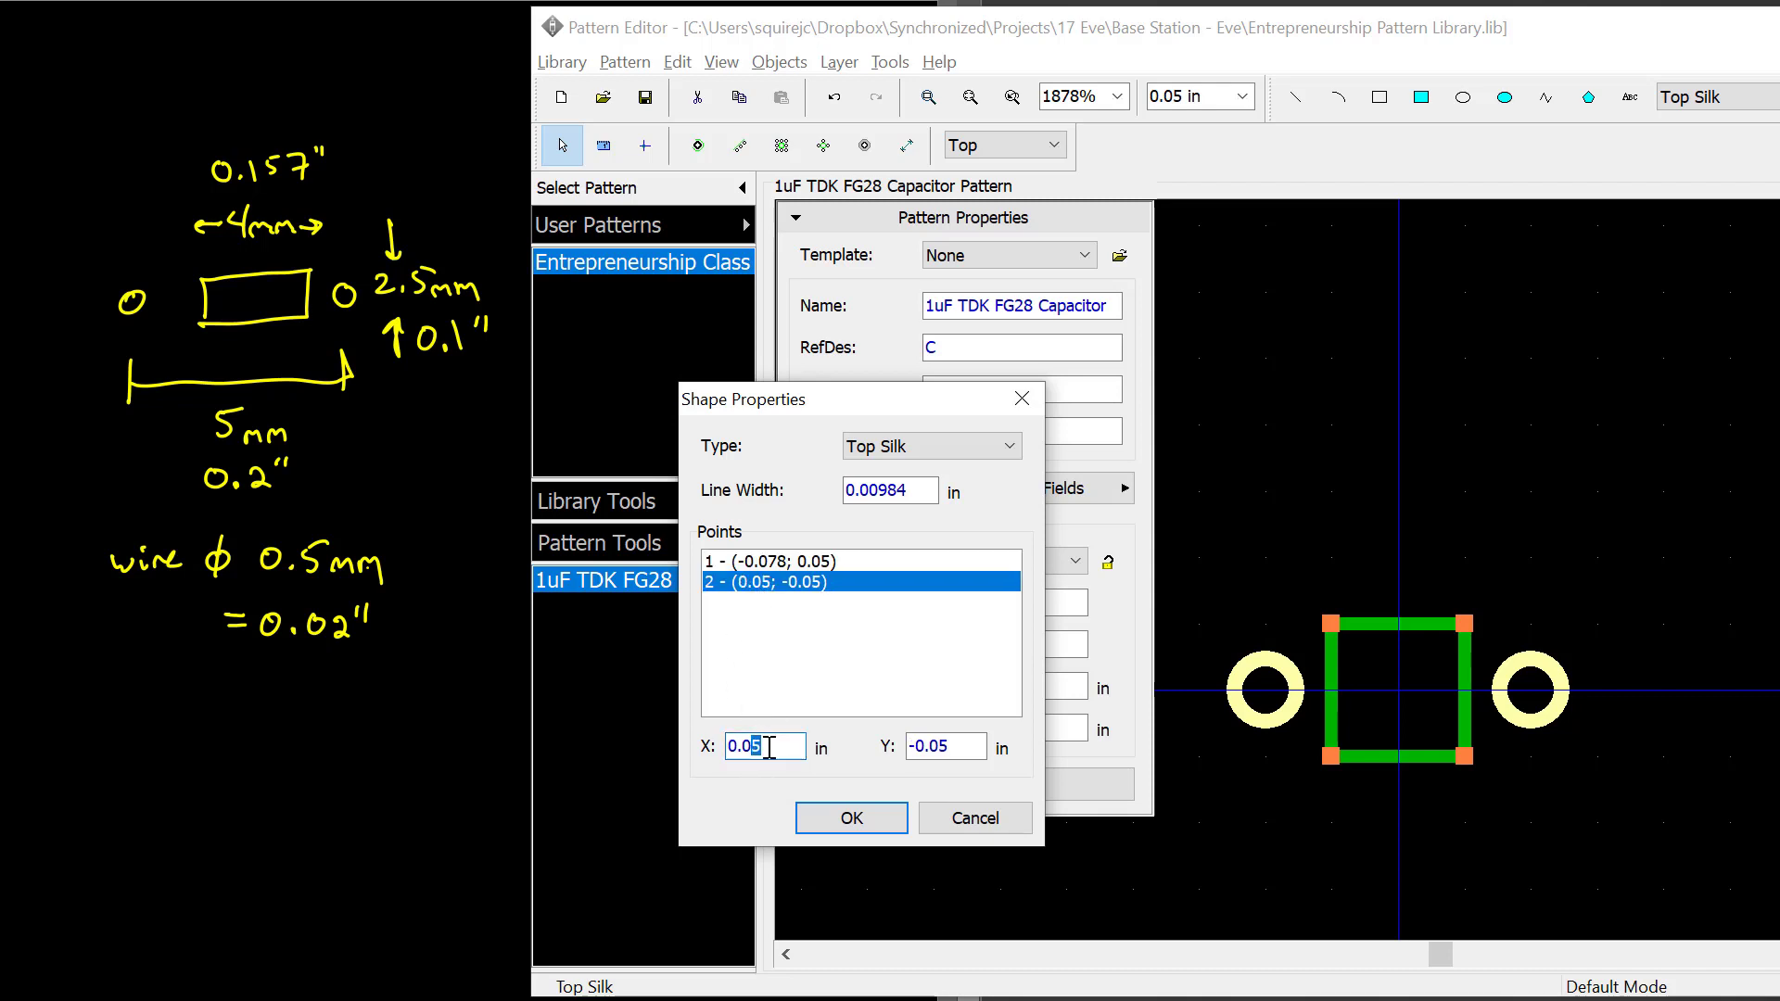
pyautogui.write('78')
pyautogui.click(960, 750)
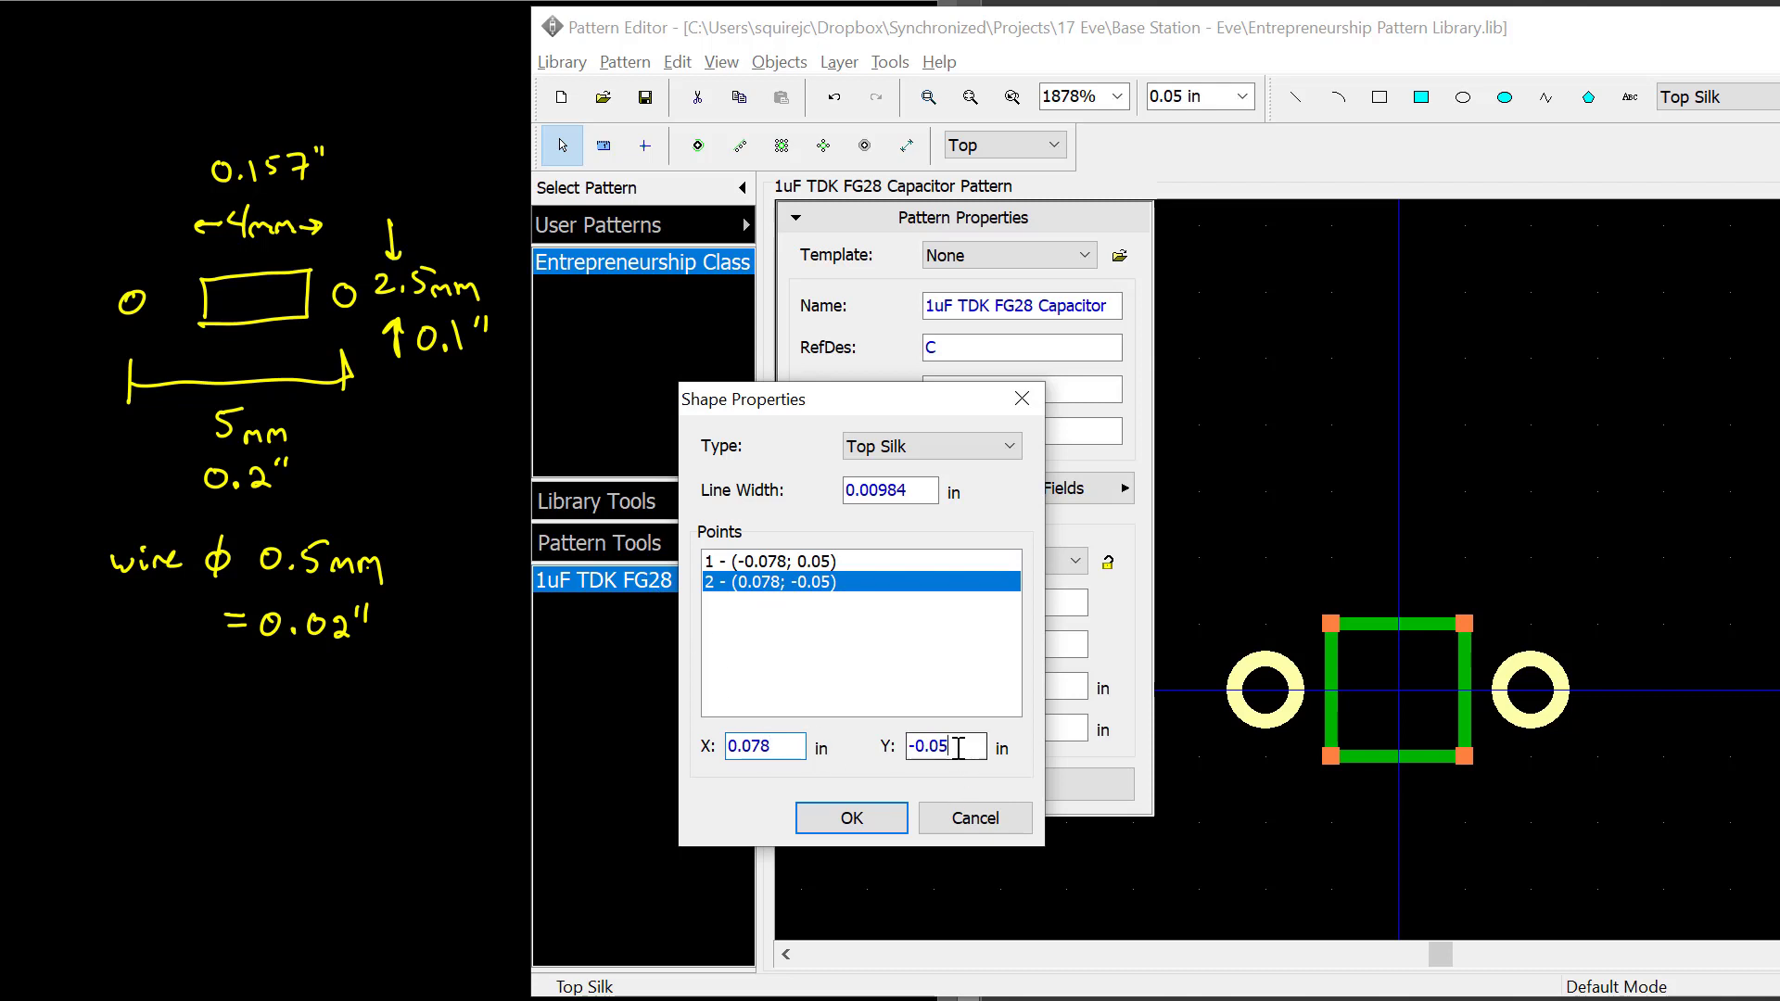
pyautogui.click(901, 816)
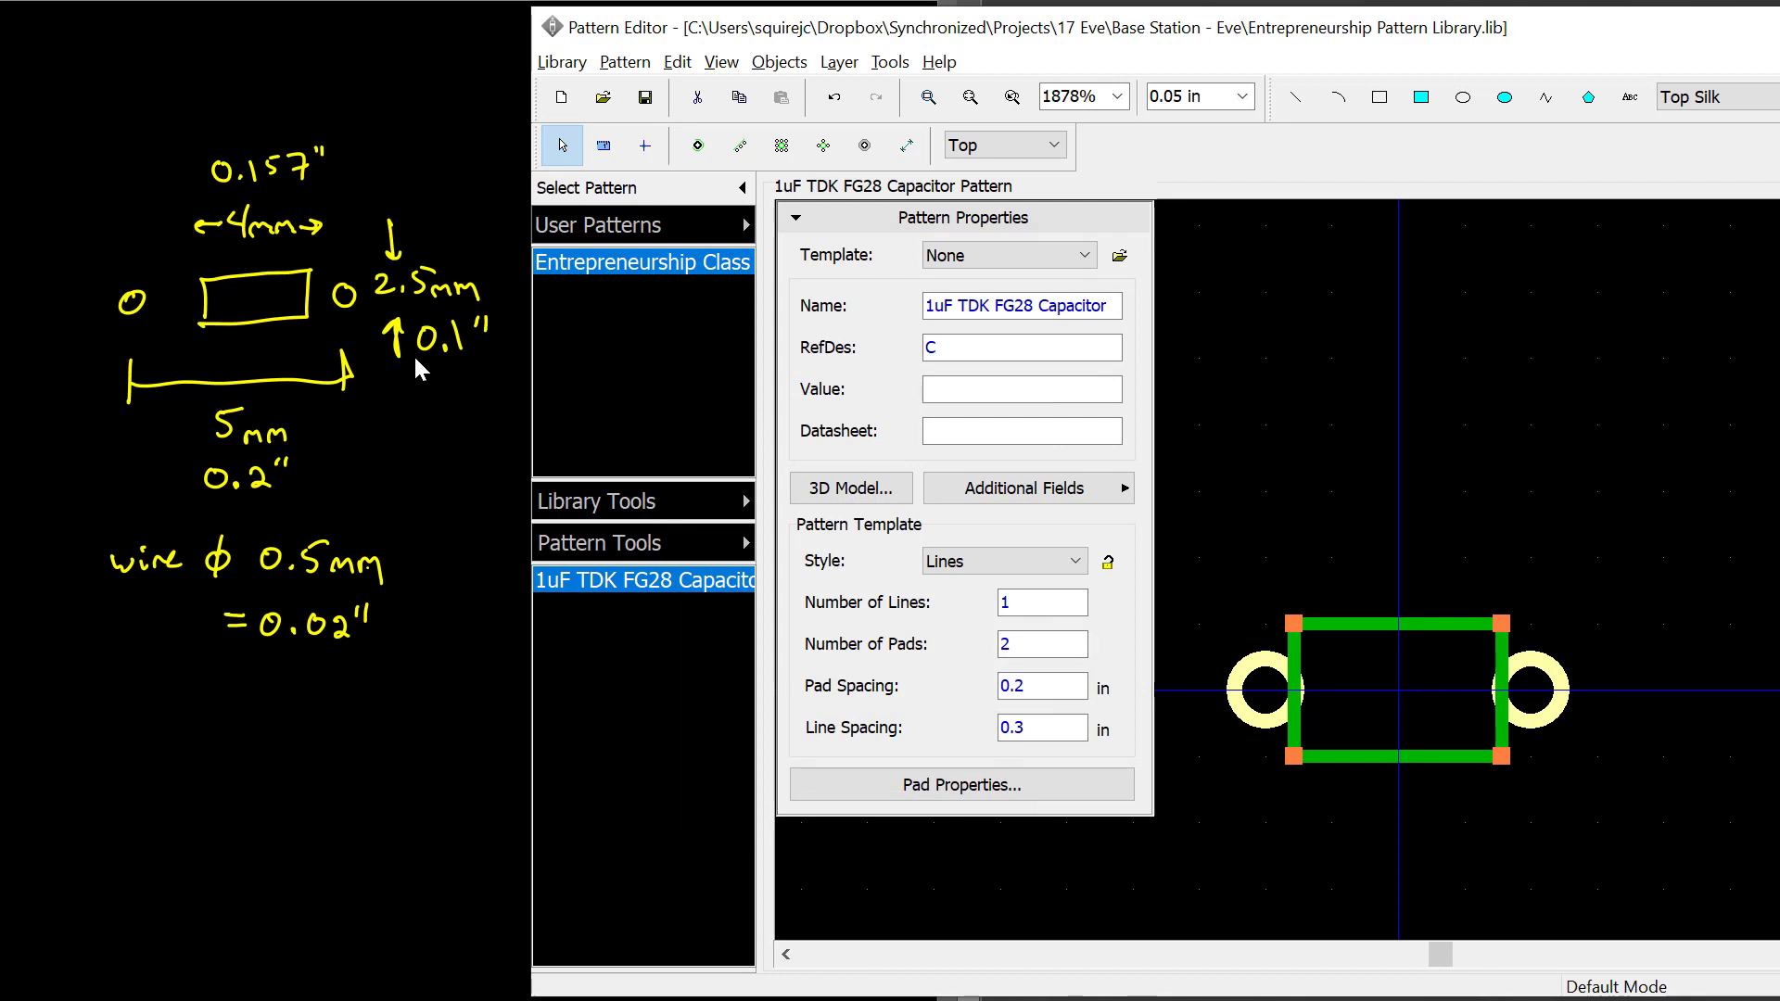
# Step: Review the corner coordinates in the silkscreen rectangle's shape properties
pyautogui.rightClick(1355, 635)
pyautogui.click(1418, 802)
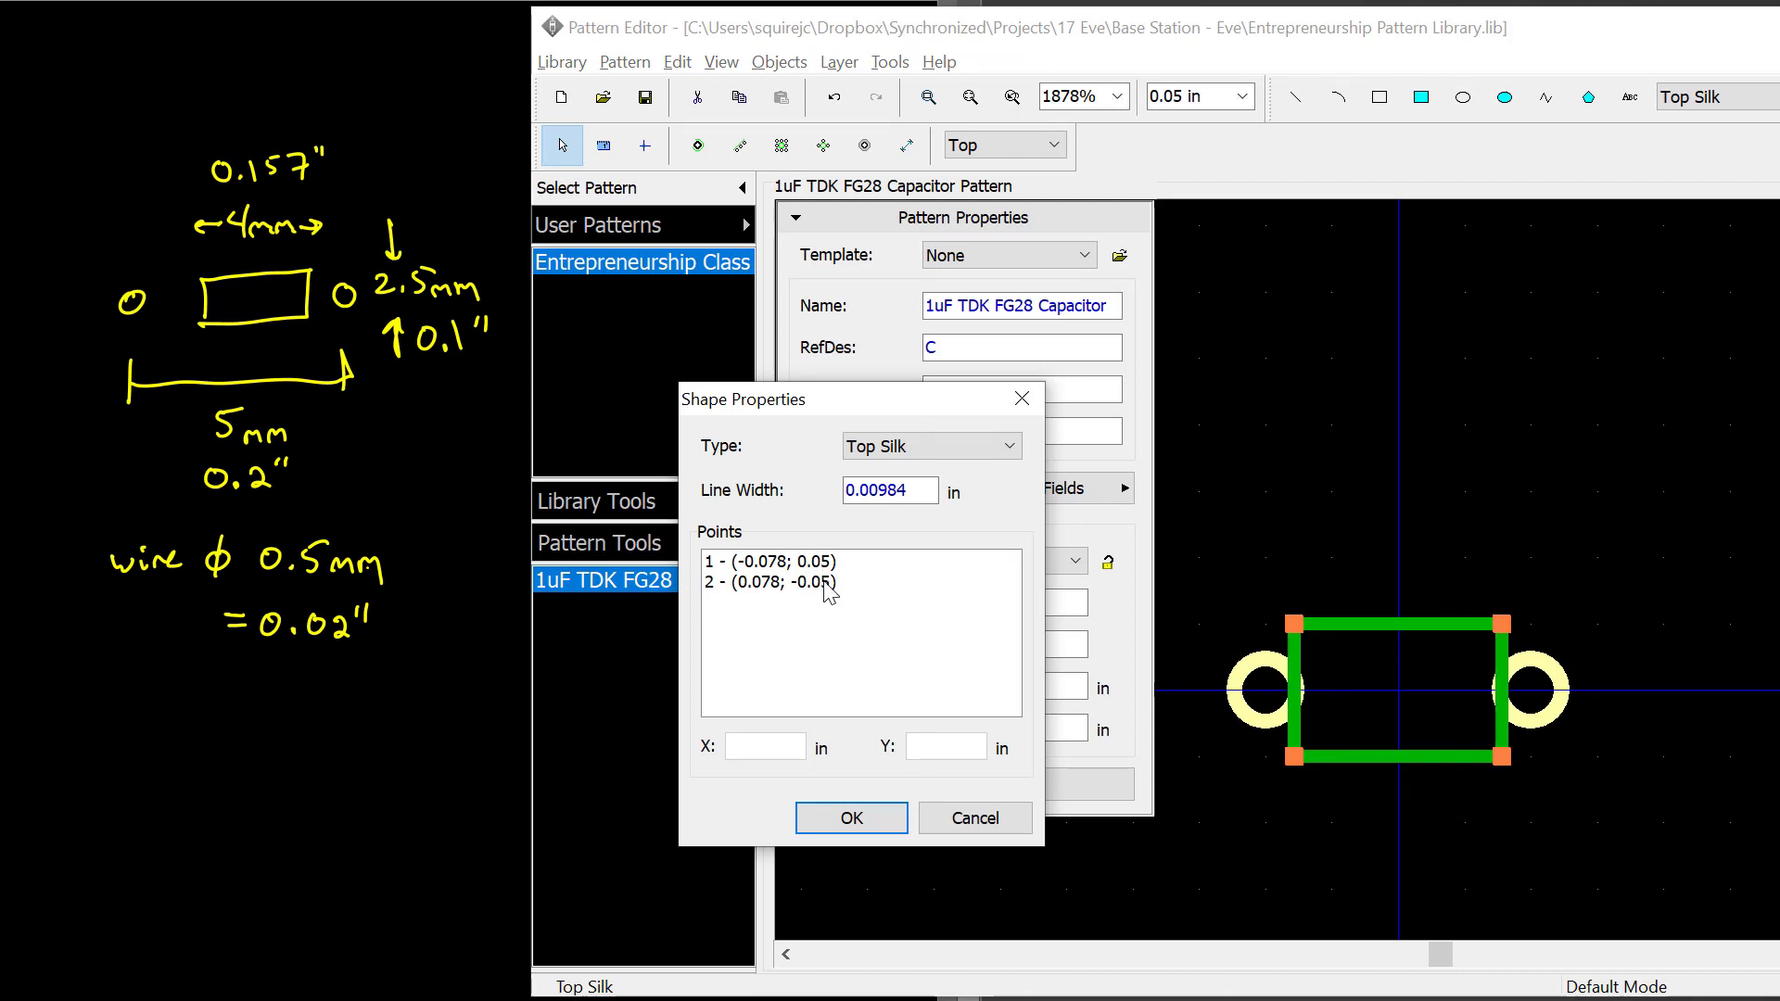
pyautogui.click(885, 820)
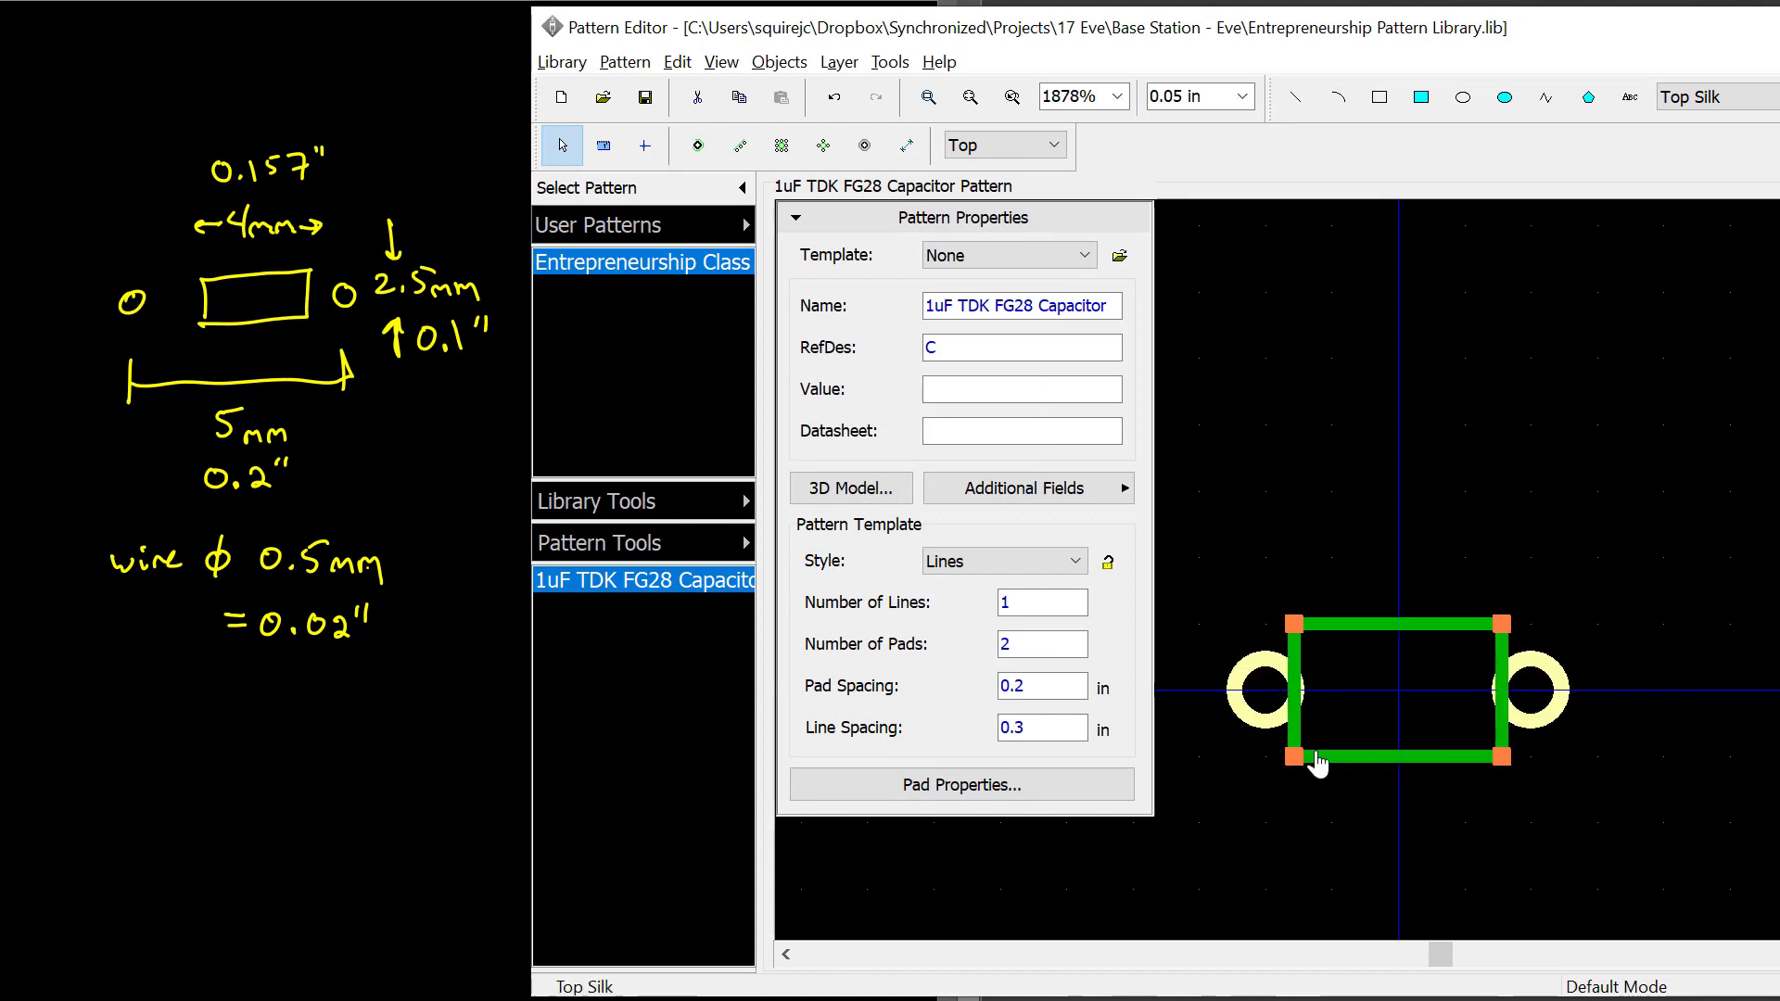
# Step: Pull the silkscreen rectangle's sides inward clear of both pads, making it about 0.1 in wide
pyautogui.moveTo(1291, 693)
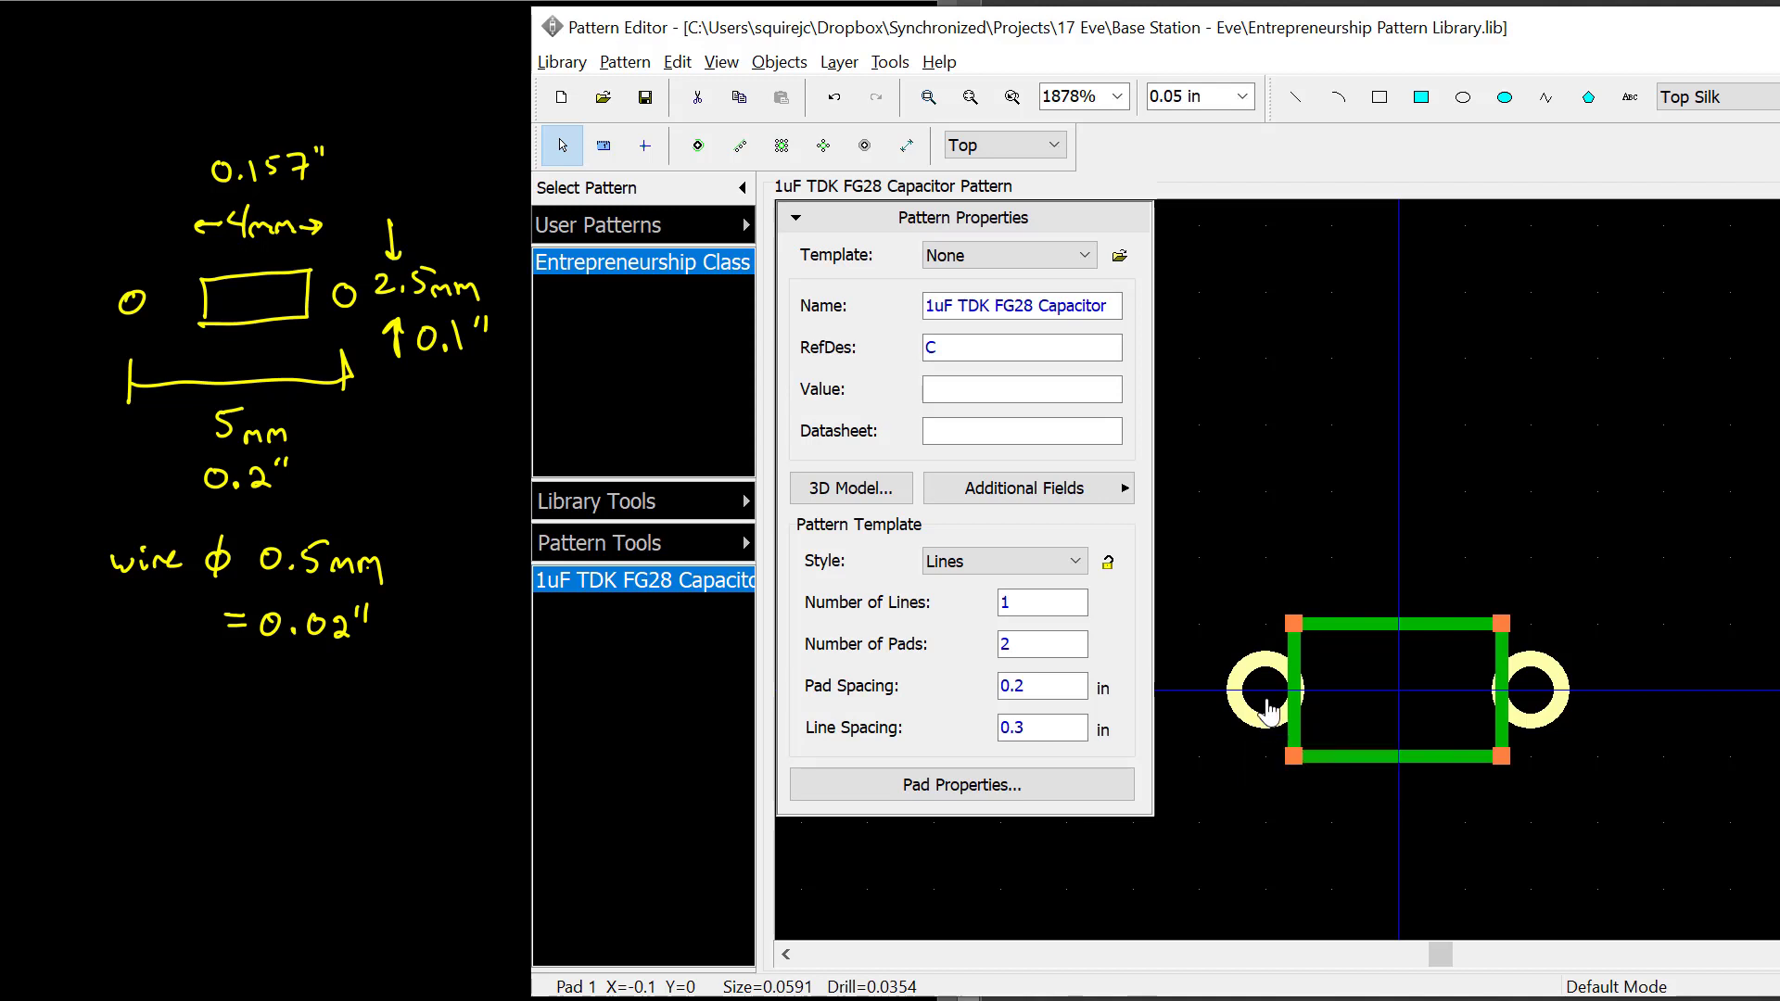
pyautogui.click(1262, 720)
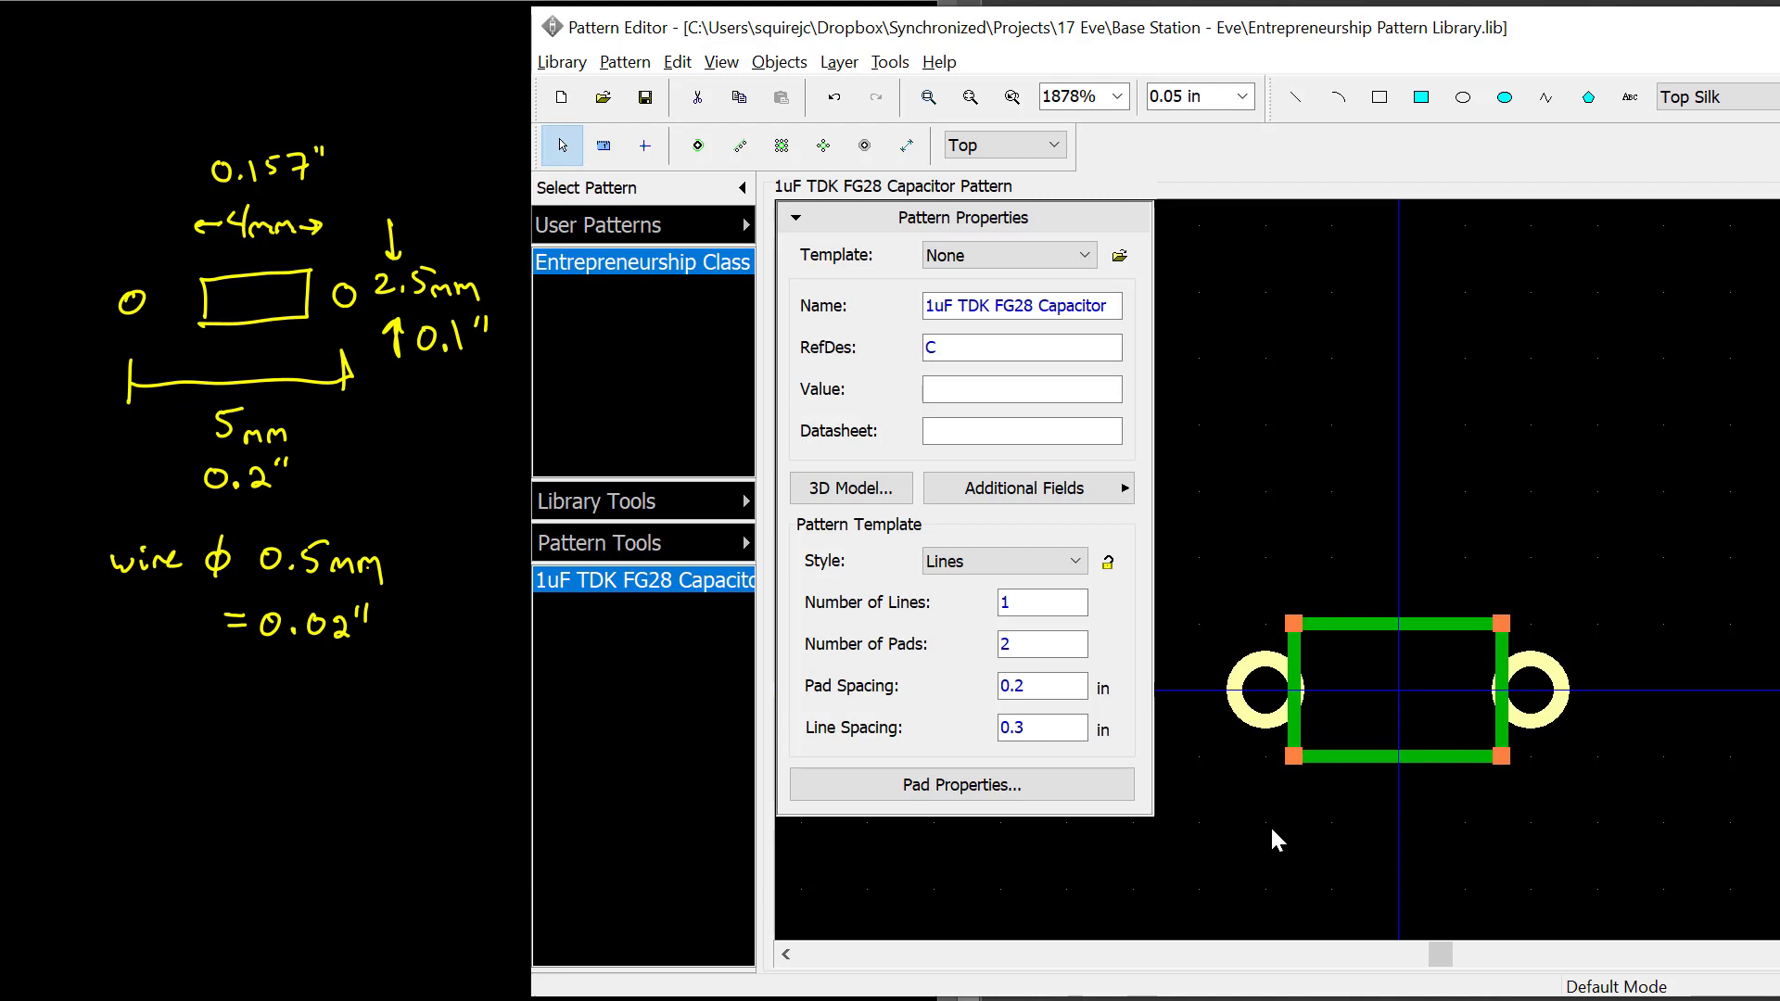
pyautogui.moveTo(1294, 757); pyautogui.dragTo(1309, 760)
pyautogui.moveTo(1489, 754)
pyautogui.mouseDown()
pyautogui.moveTo(1506, 751)
pyautogui.moveTo(1486, 754)
pyautogui.mouseUp()
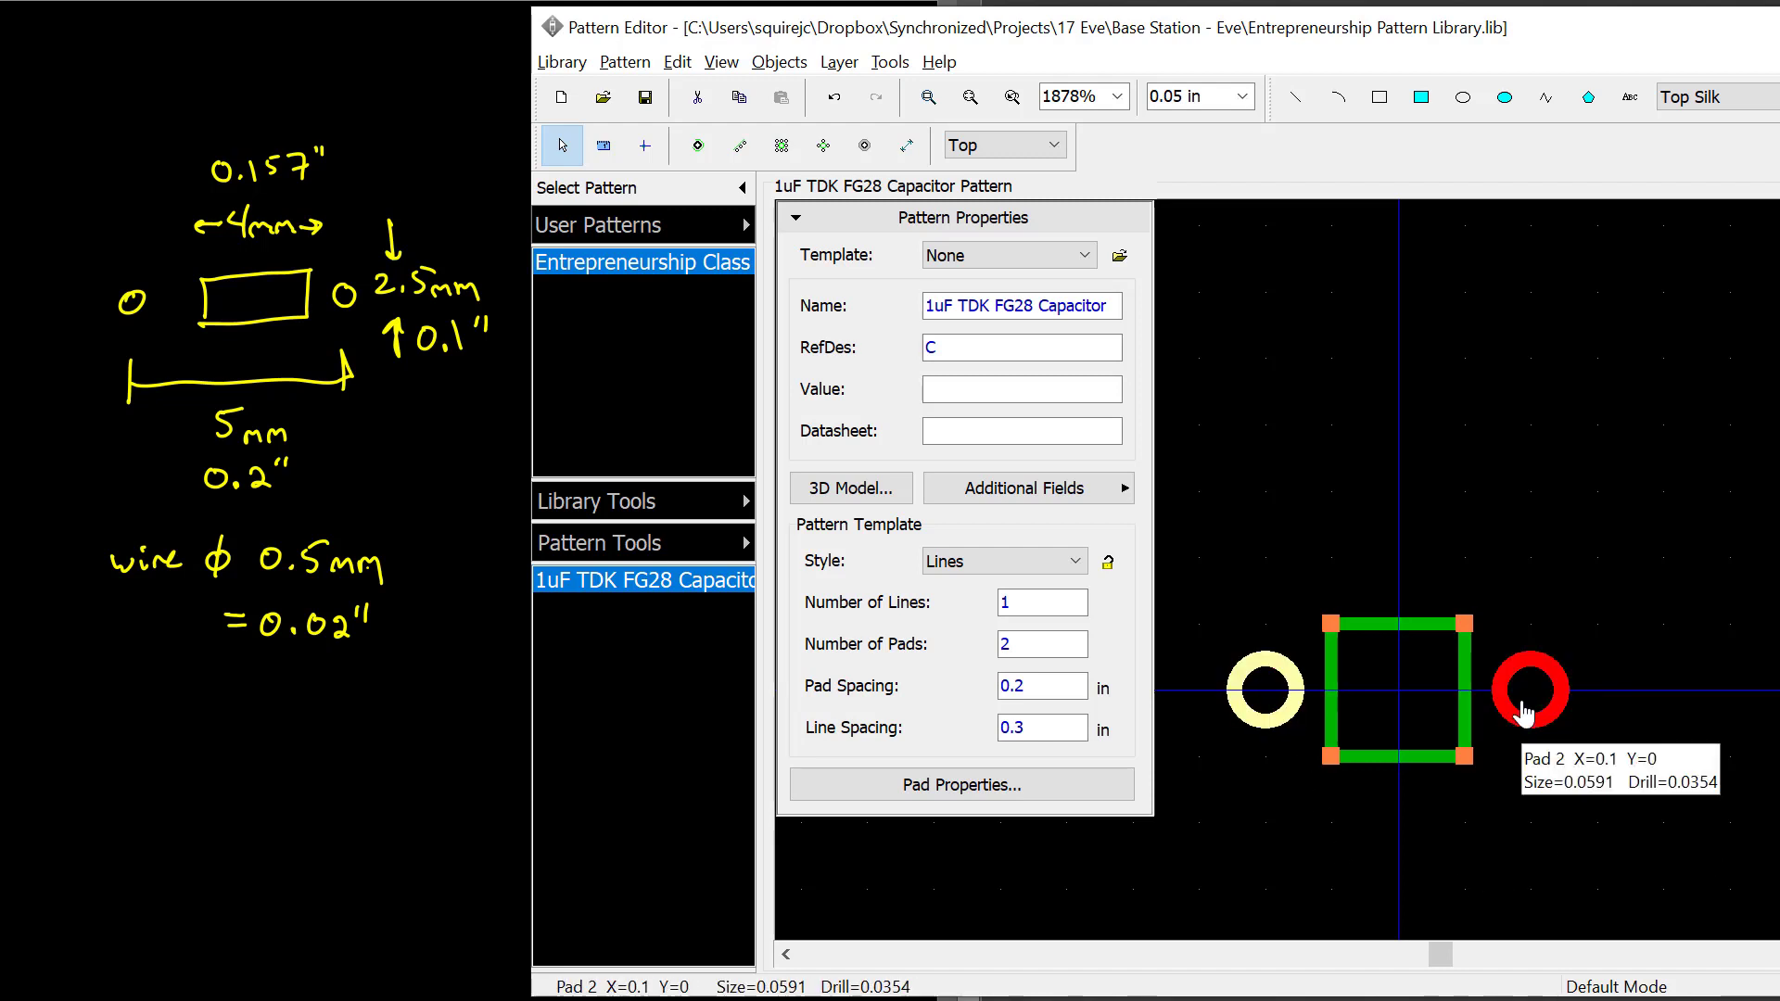
# Step: Give pad 1 its own properties instead of the pattern's and set its hole diameter to 0.028 in
pyautogui.rightClick(1263, 715)
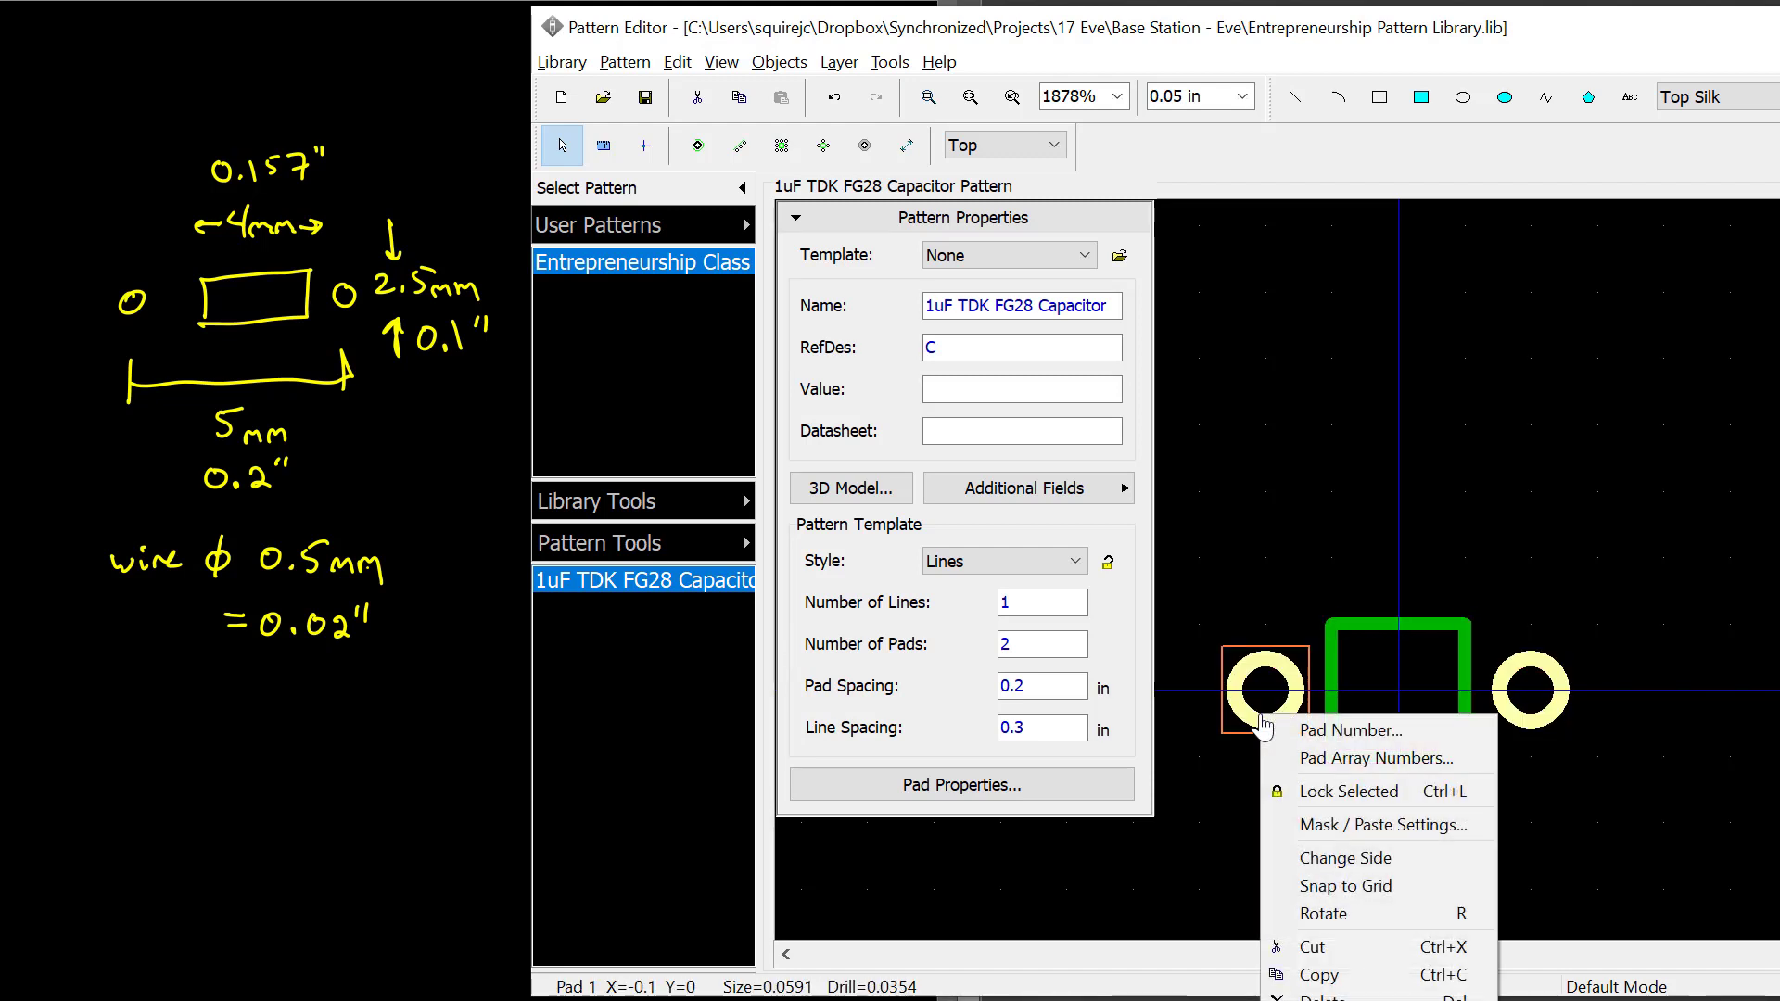
pyautogui.click(1316, 1000)
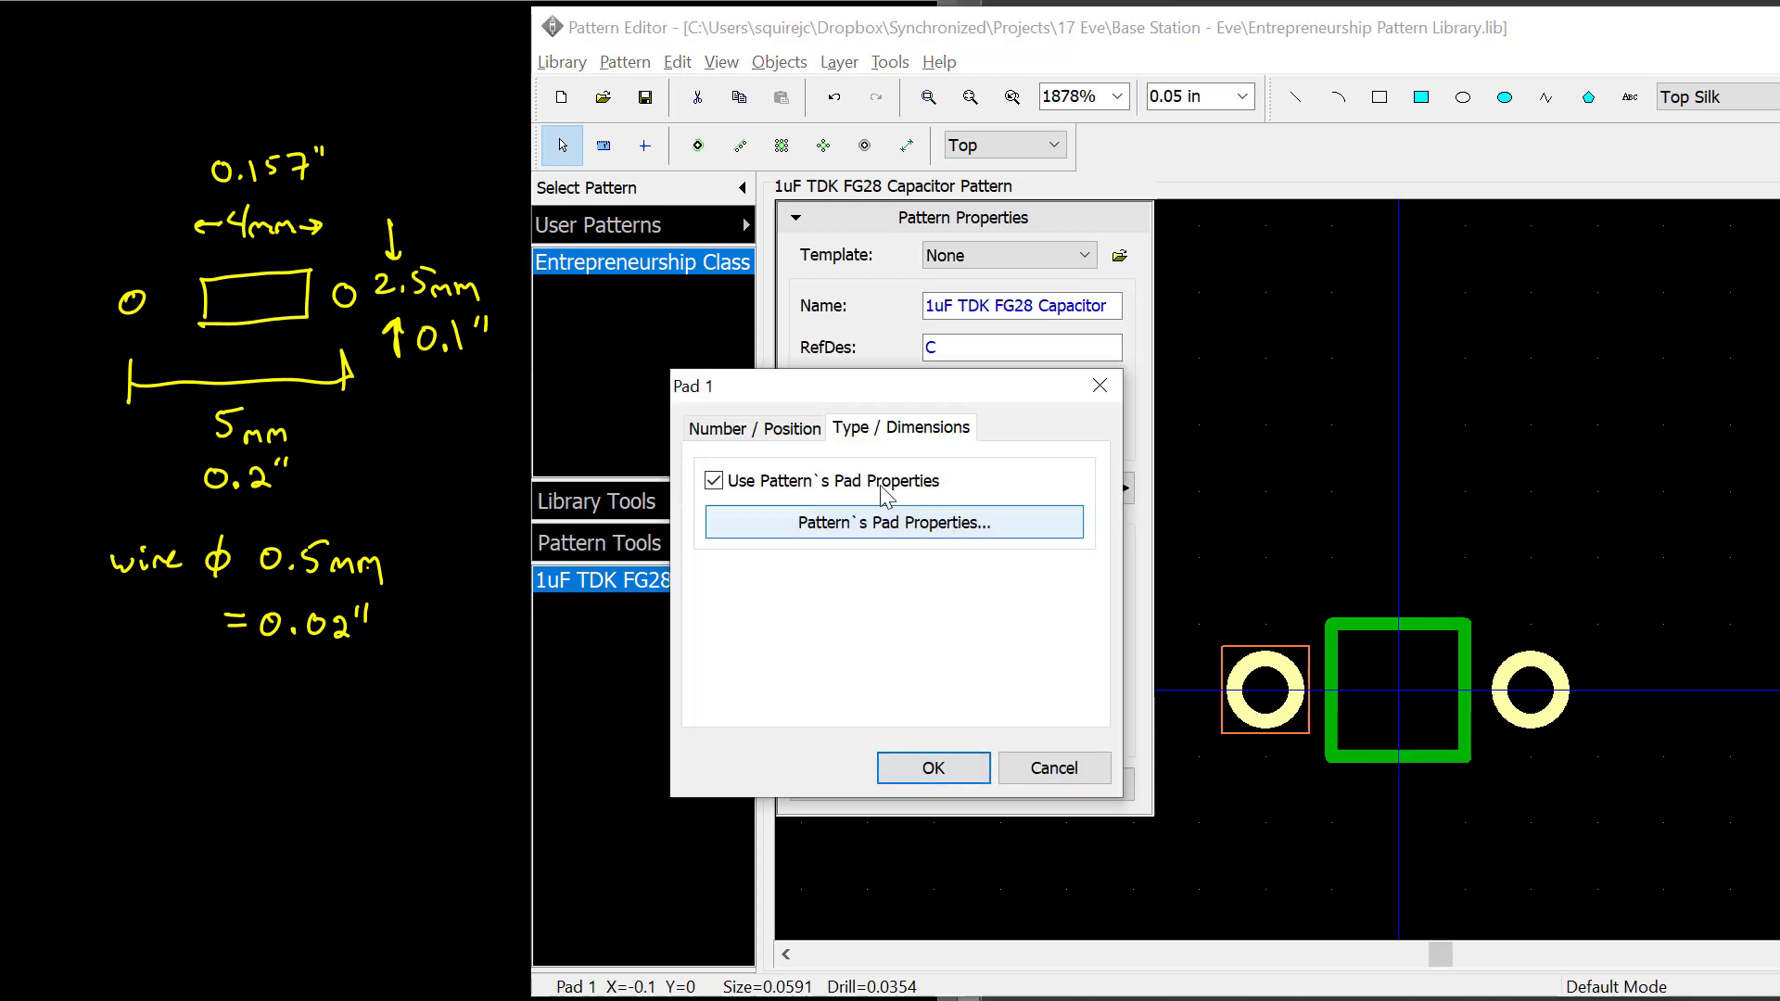
pyautogui.moveTo(904, 361); pyautogui.dragTo(937, 328)
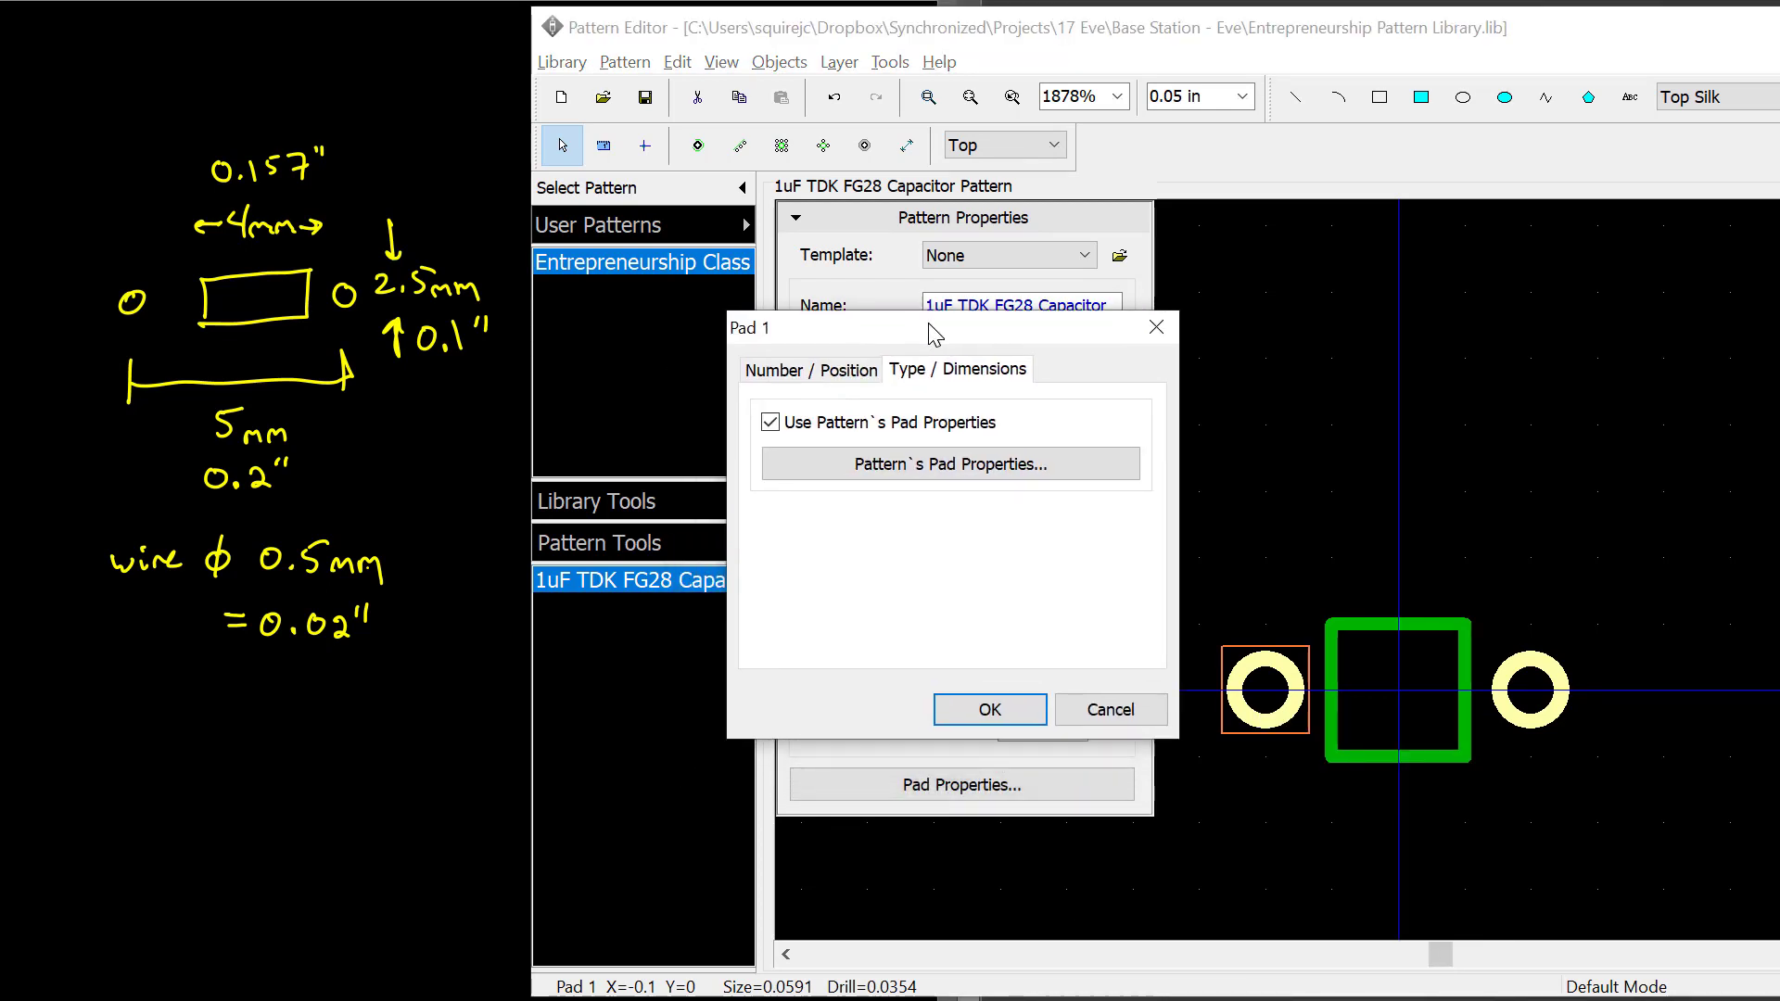
pyautogui.click(771, 423)
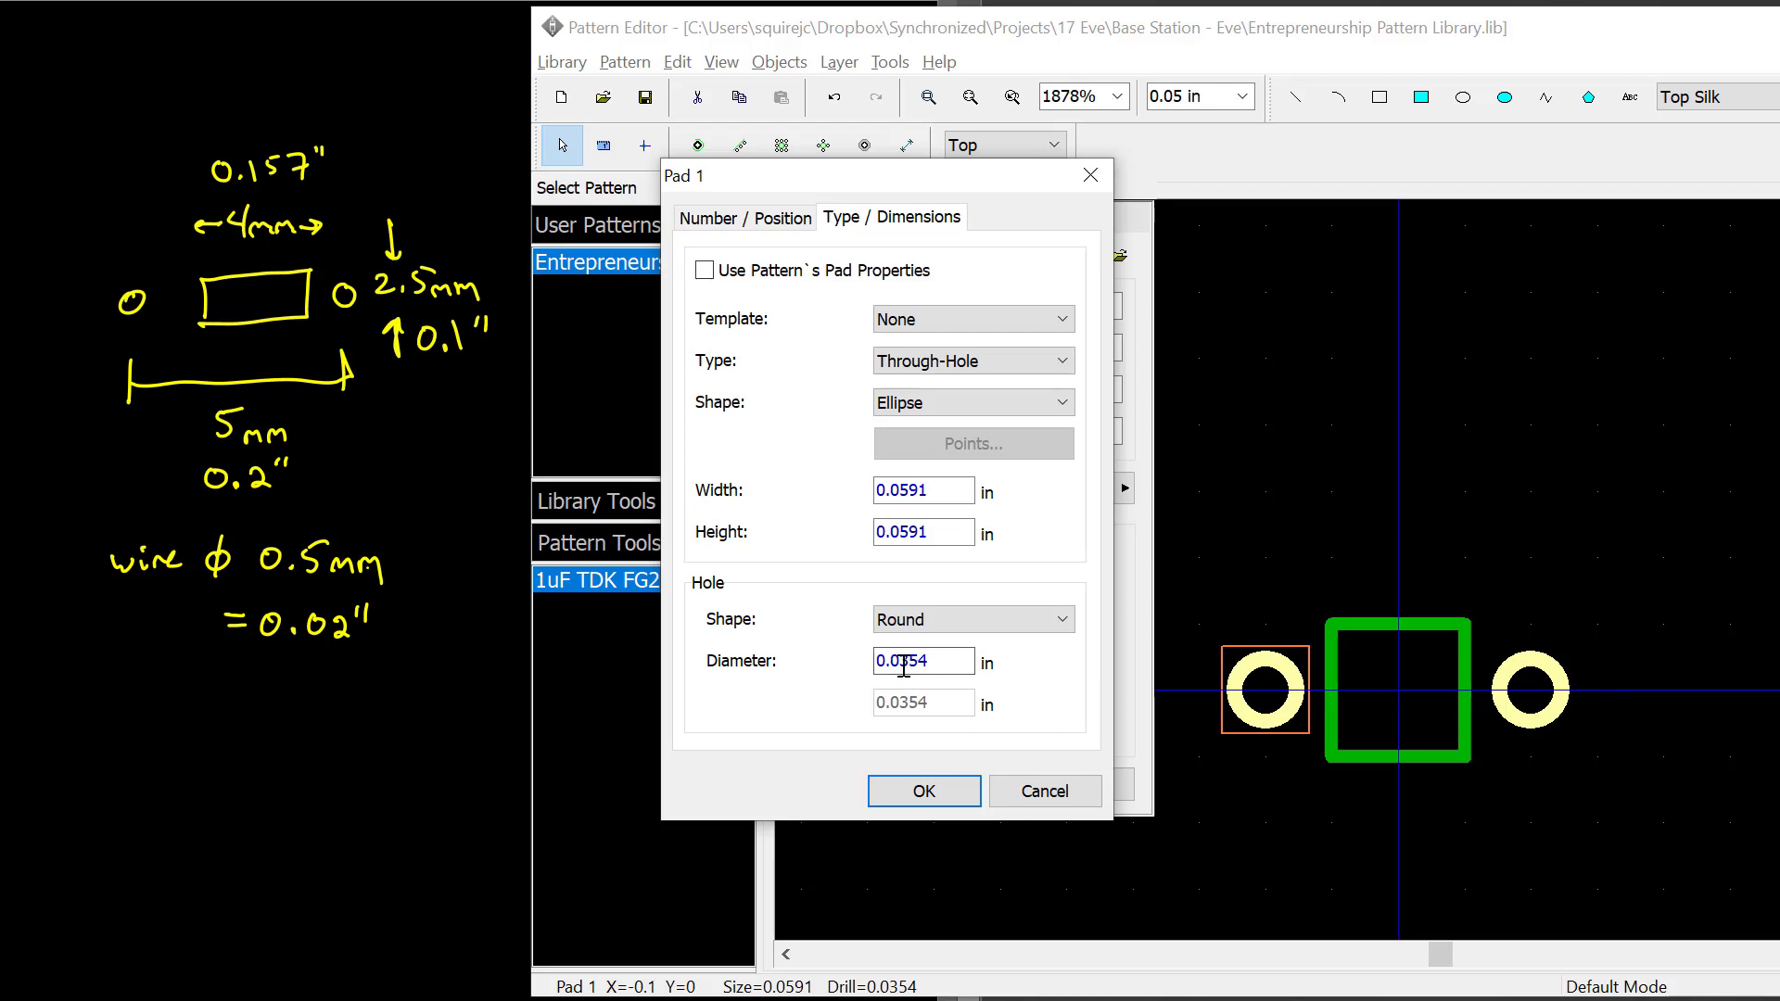
pyautogui.moveTo(899, 660); pyautogui.dragTo(951, 659)
pyautogui.write('0')
pyautogui.press('BackSpace')
pyautogui.write('28')
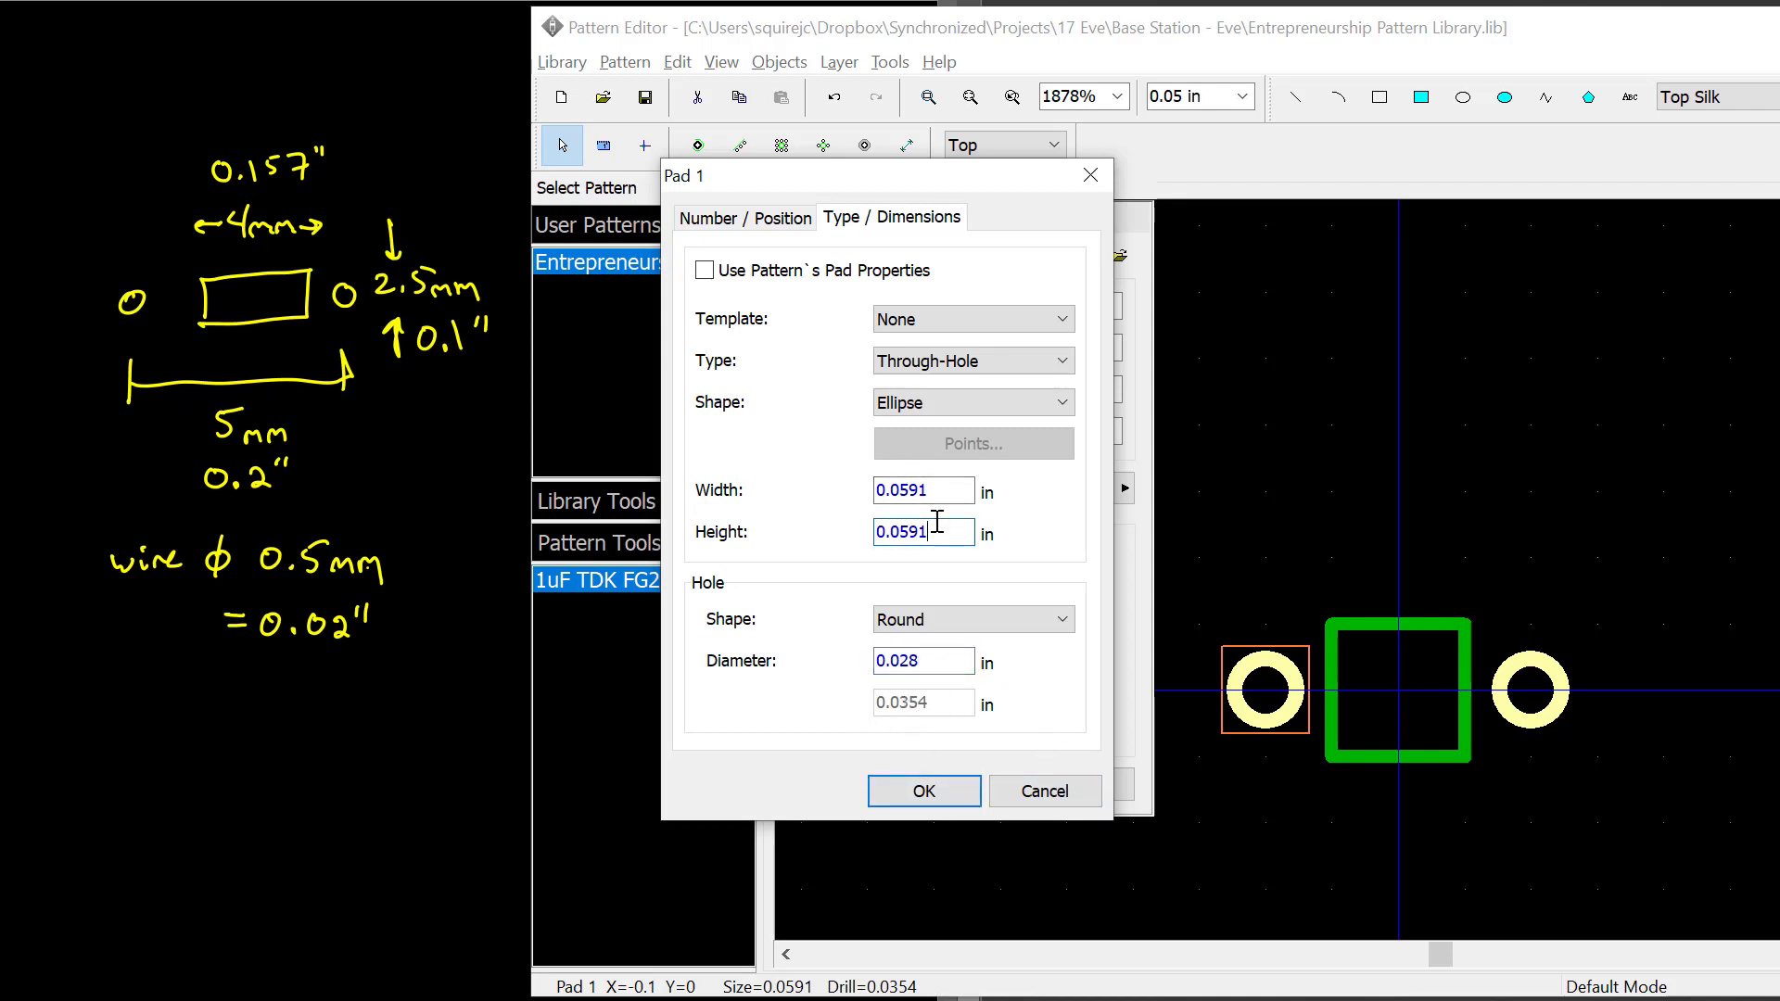
pyautogui.click(920, 792)
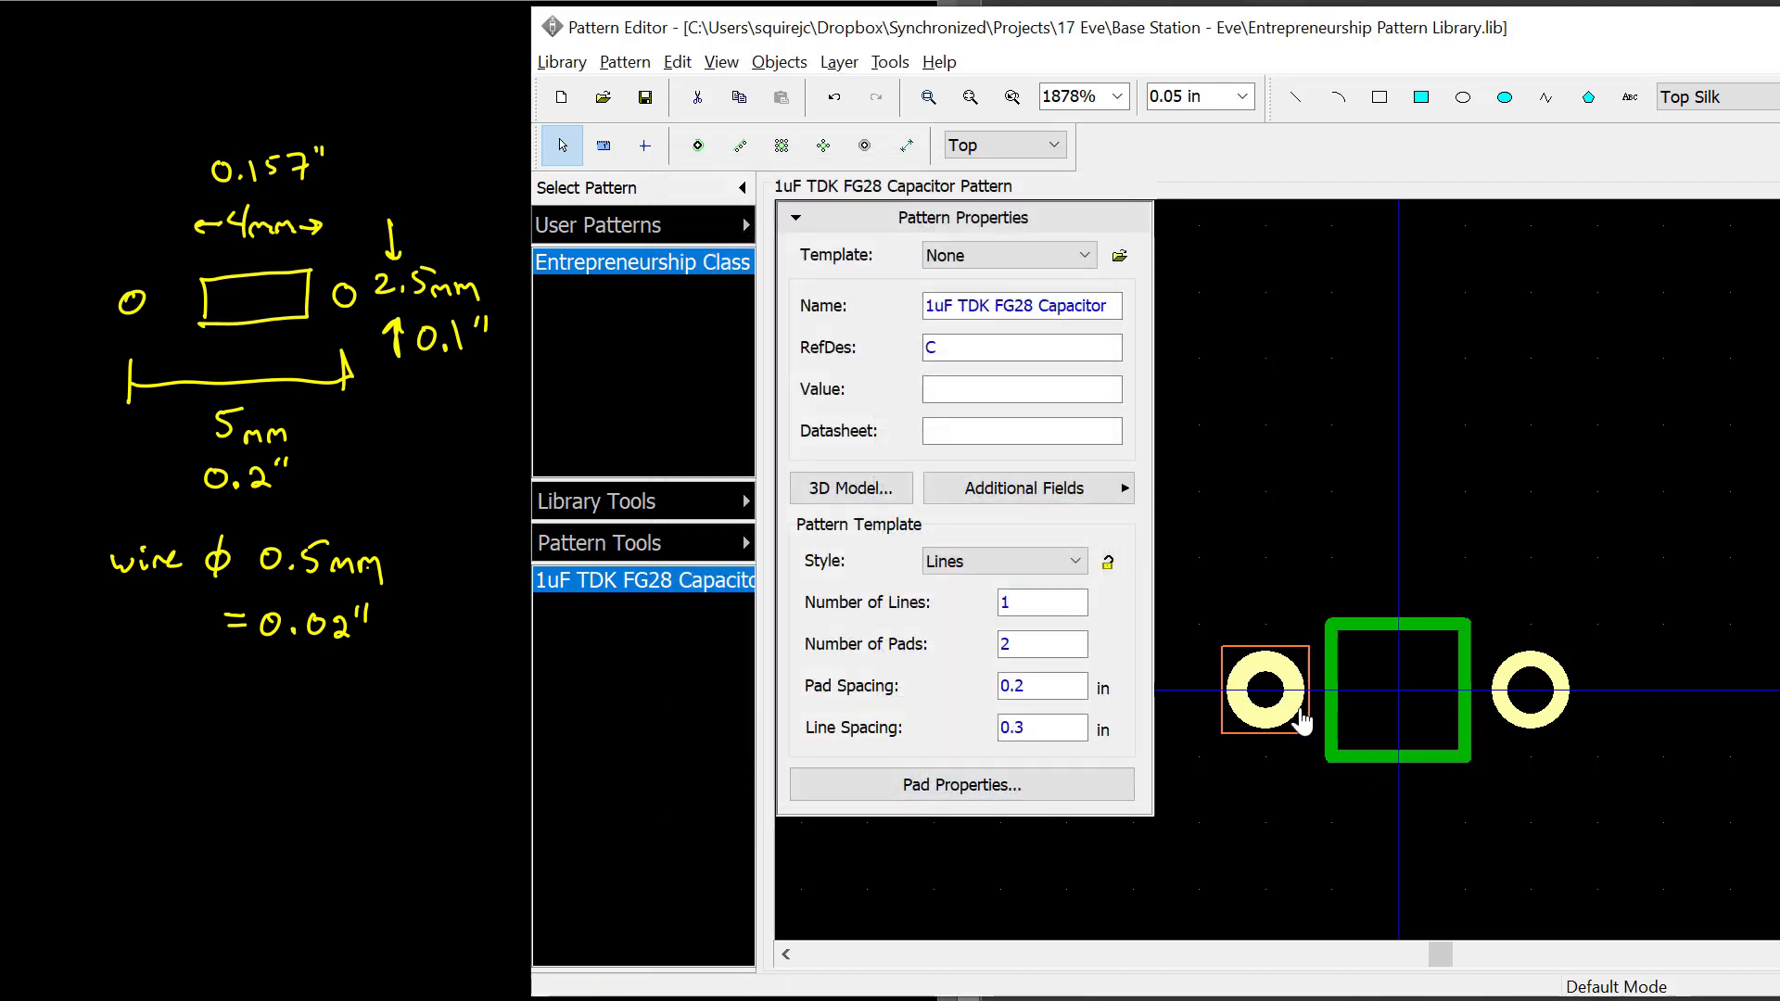
# Step: Set pad 1's width and height to 0.056 in
pyautogui.moveTo(1275, 723)
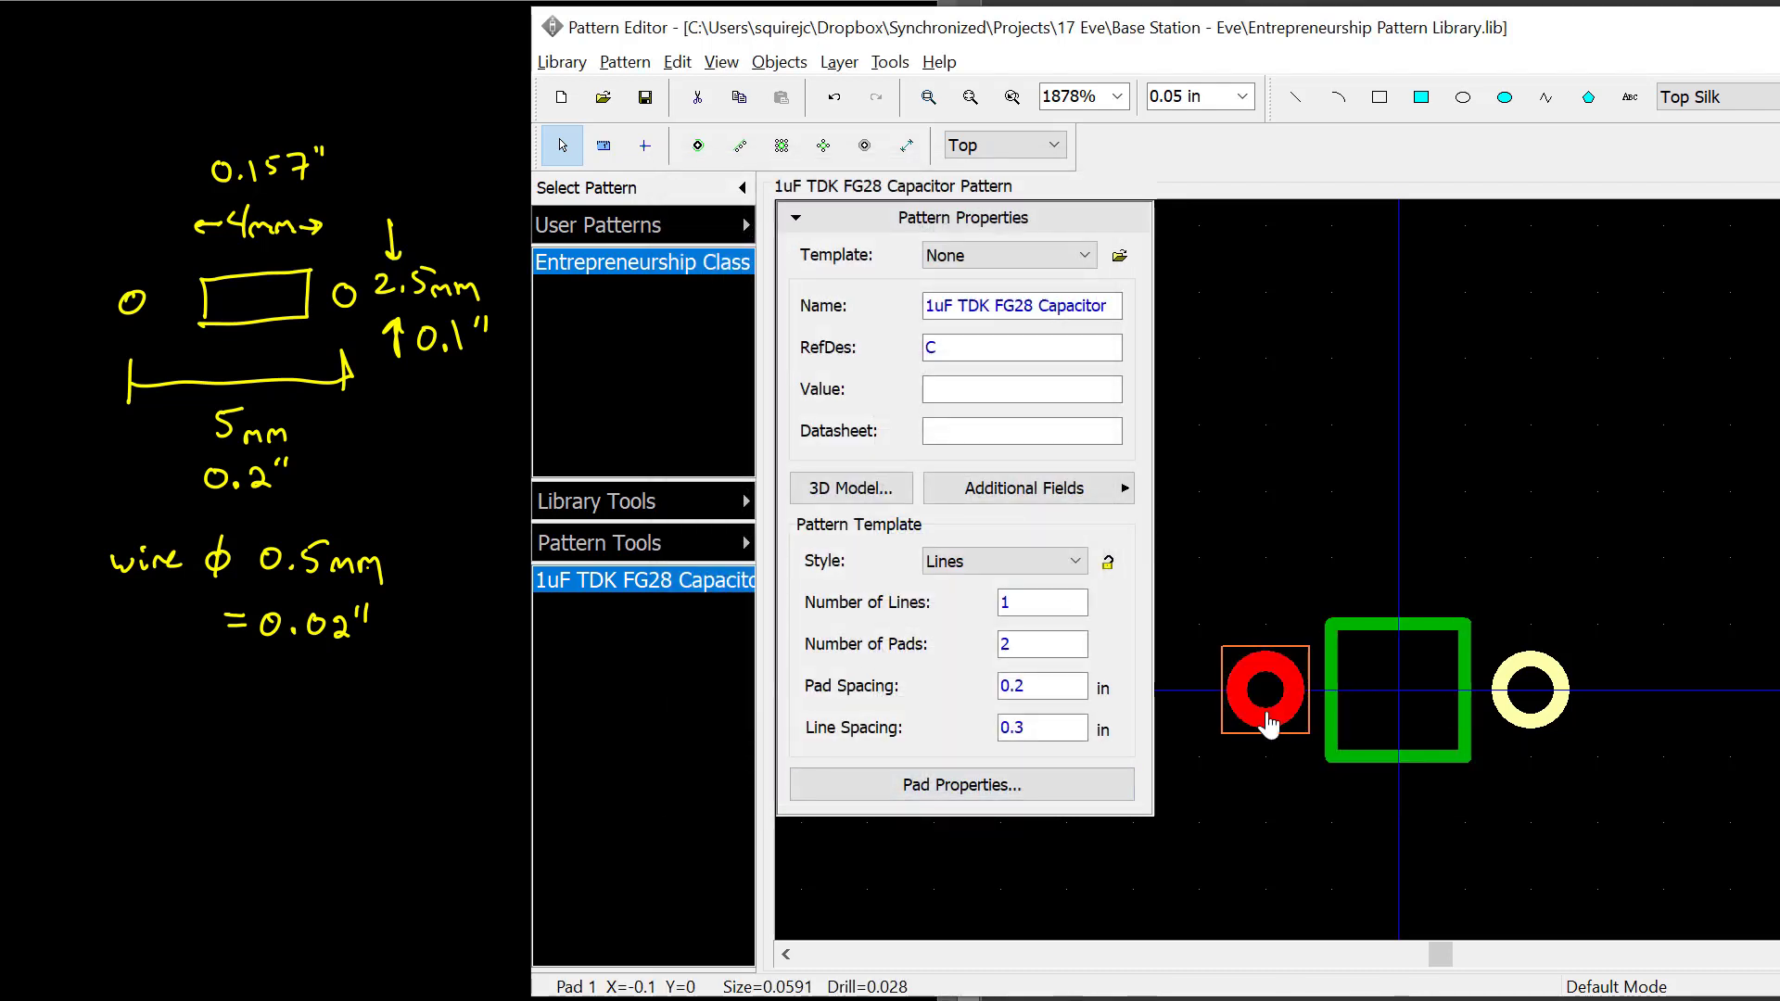
pyautogui.rightClick(1268, 723)
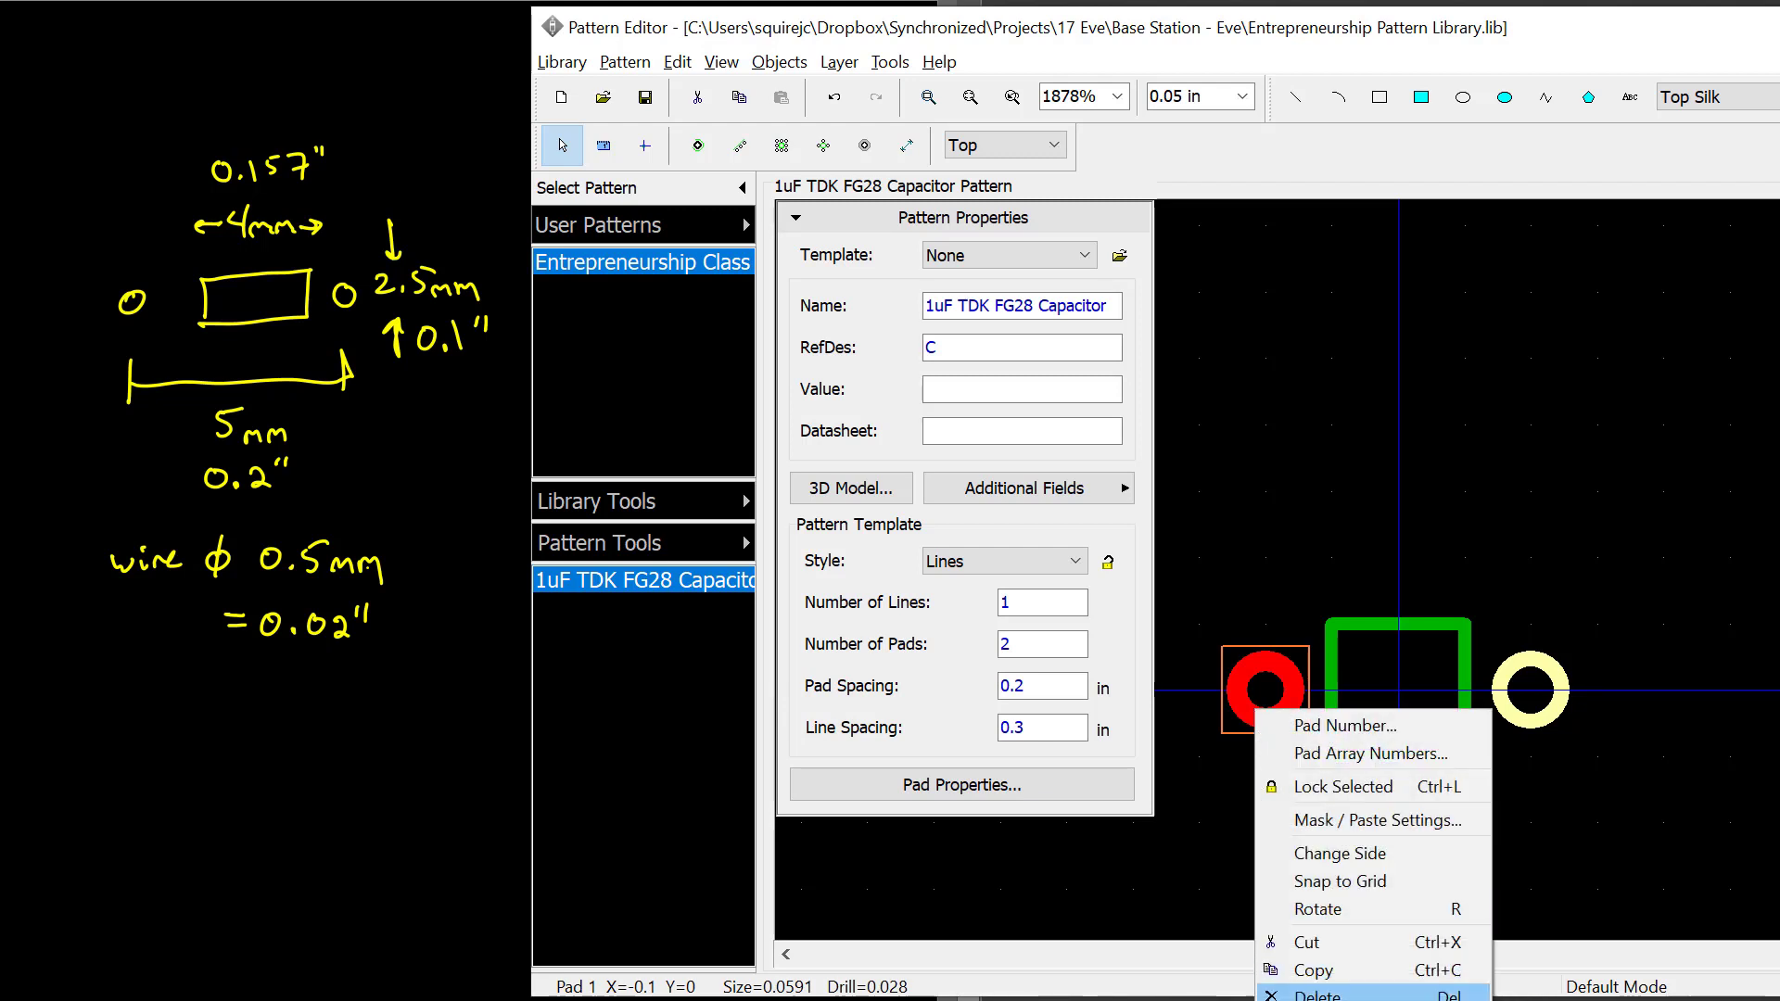
pyautogui.click(1297, 990)
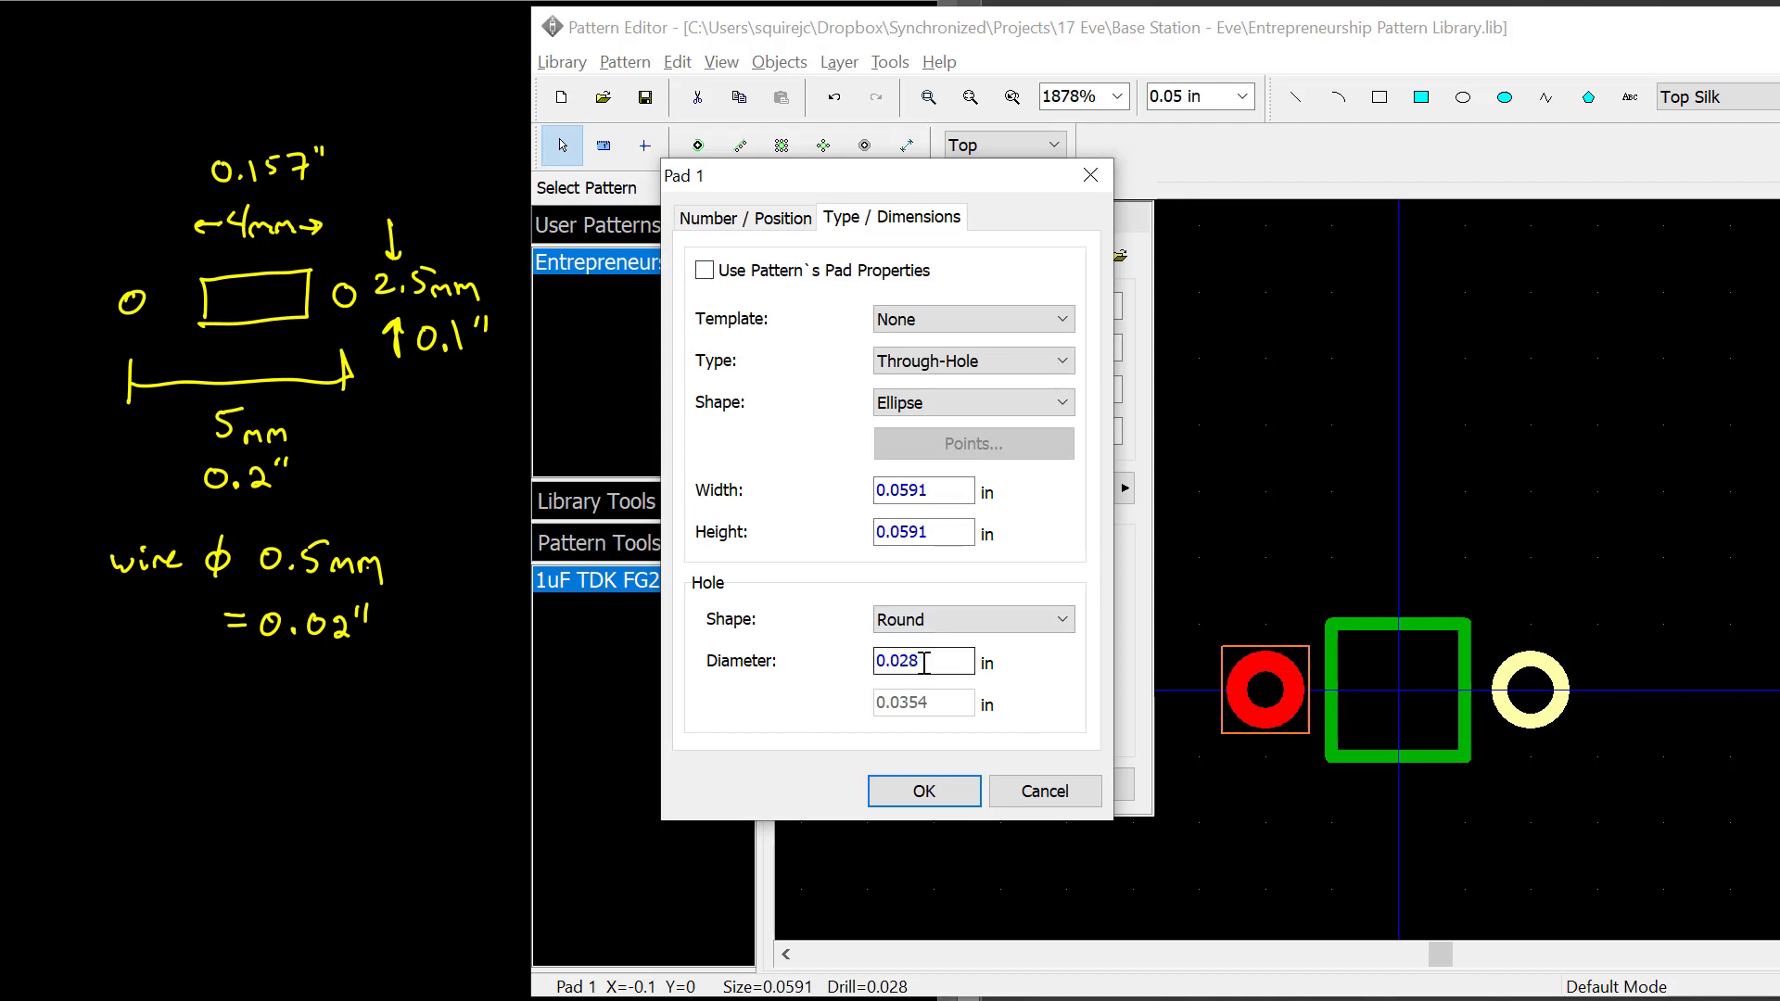
pyautogui.moveTo(908, 489); pyautogui.dragTo(955, 485)
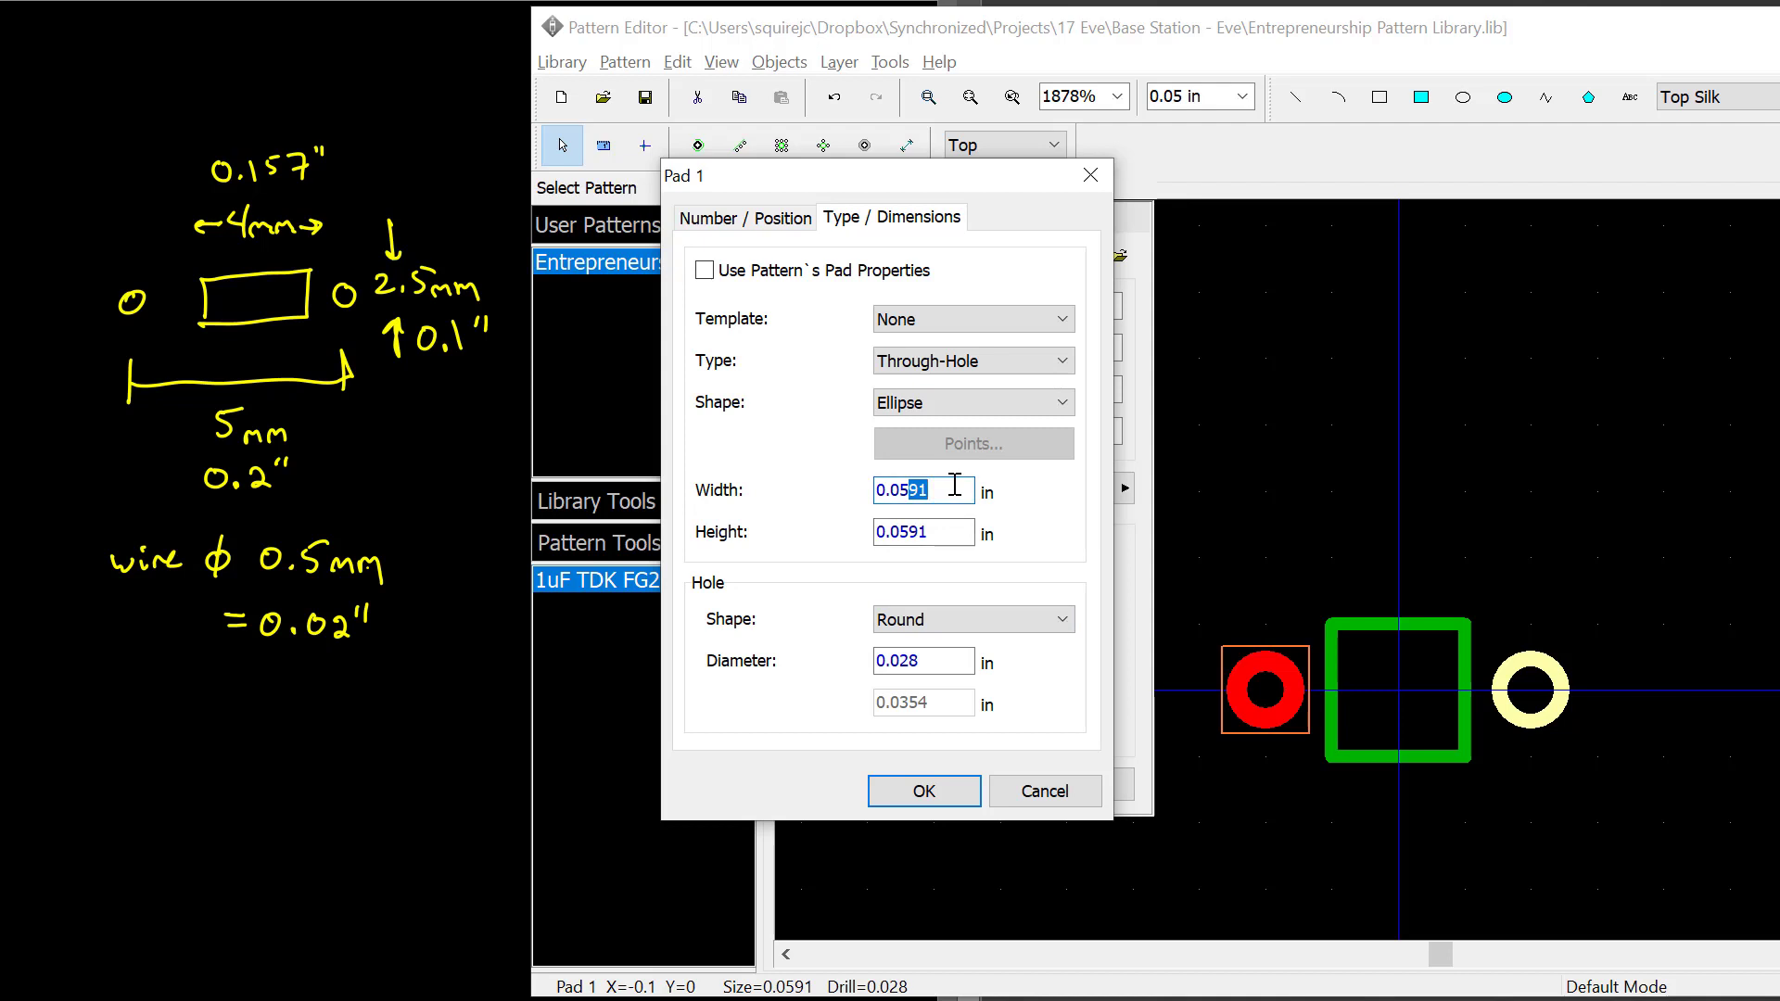
pyautogui.write('5')
pyautogui.moveTo(908, 493); pyautogui.dragTo(942, 533)
pyautogui.write('6')
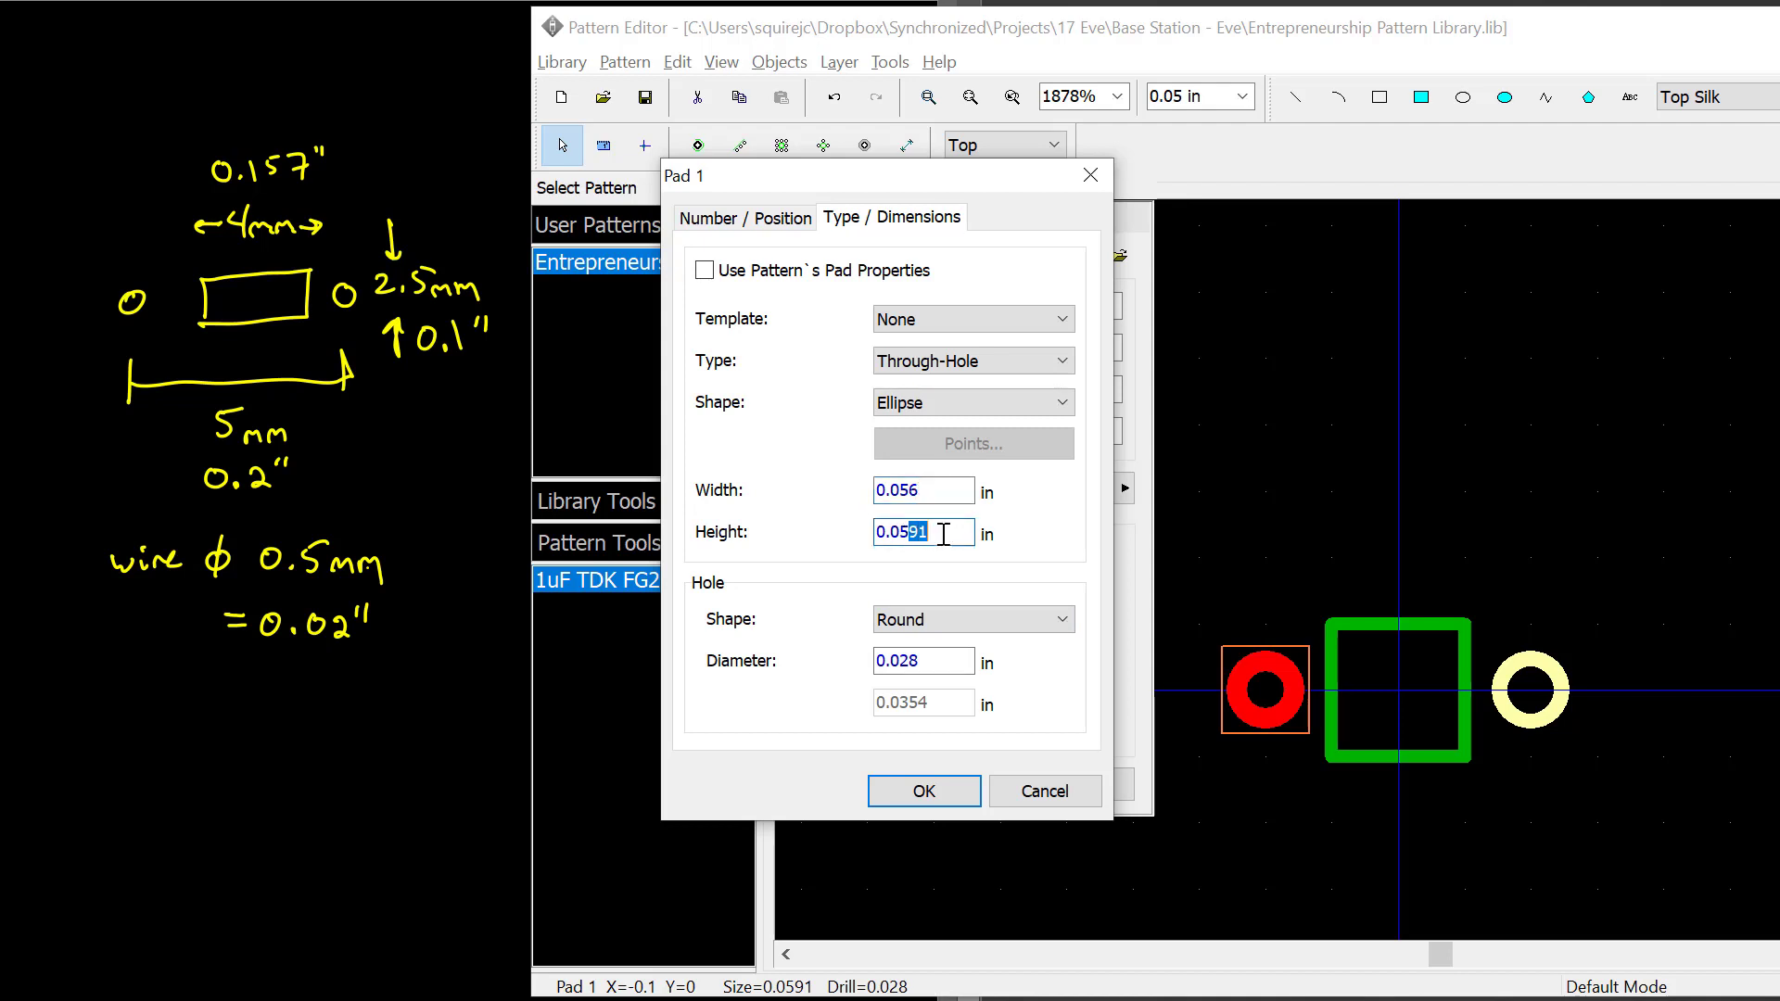
pyautogui.write('6')
pyautogui.click(924, 790)
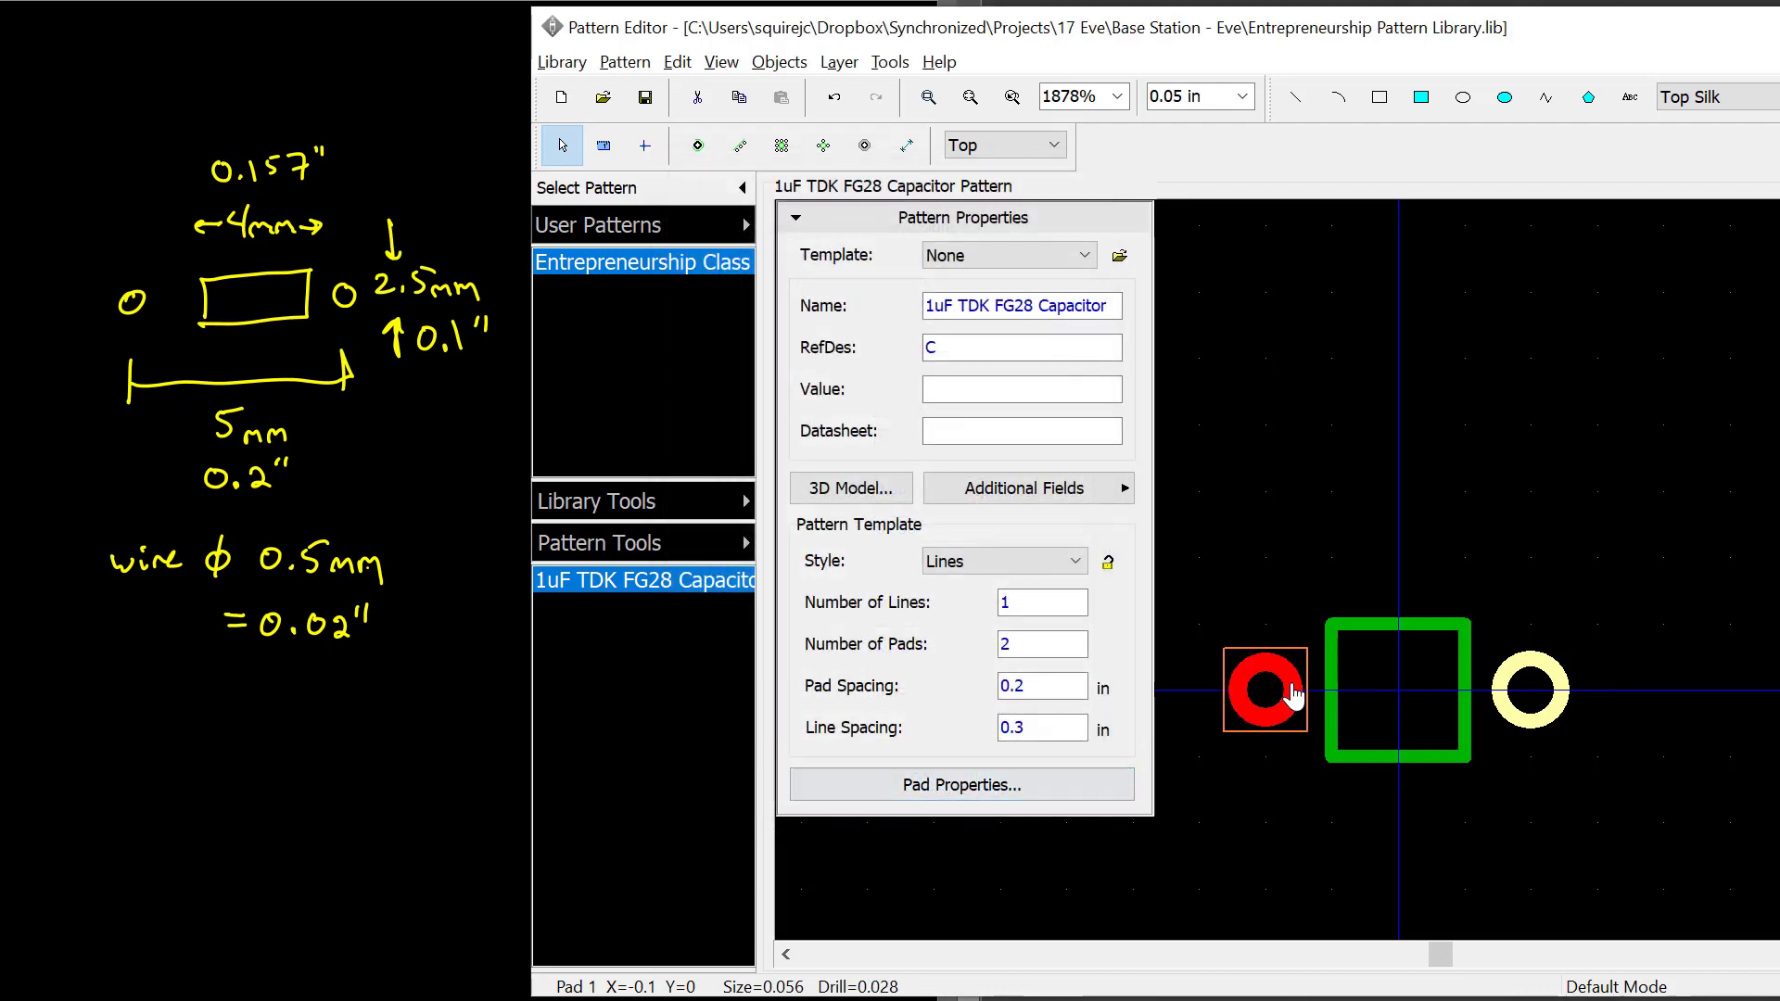
pyautogui.click(1327, 714)
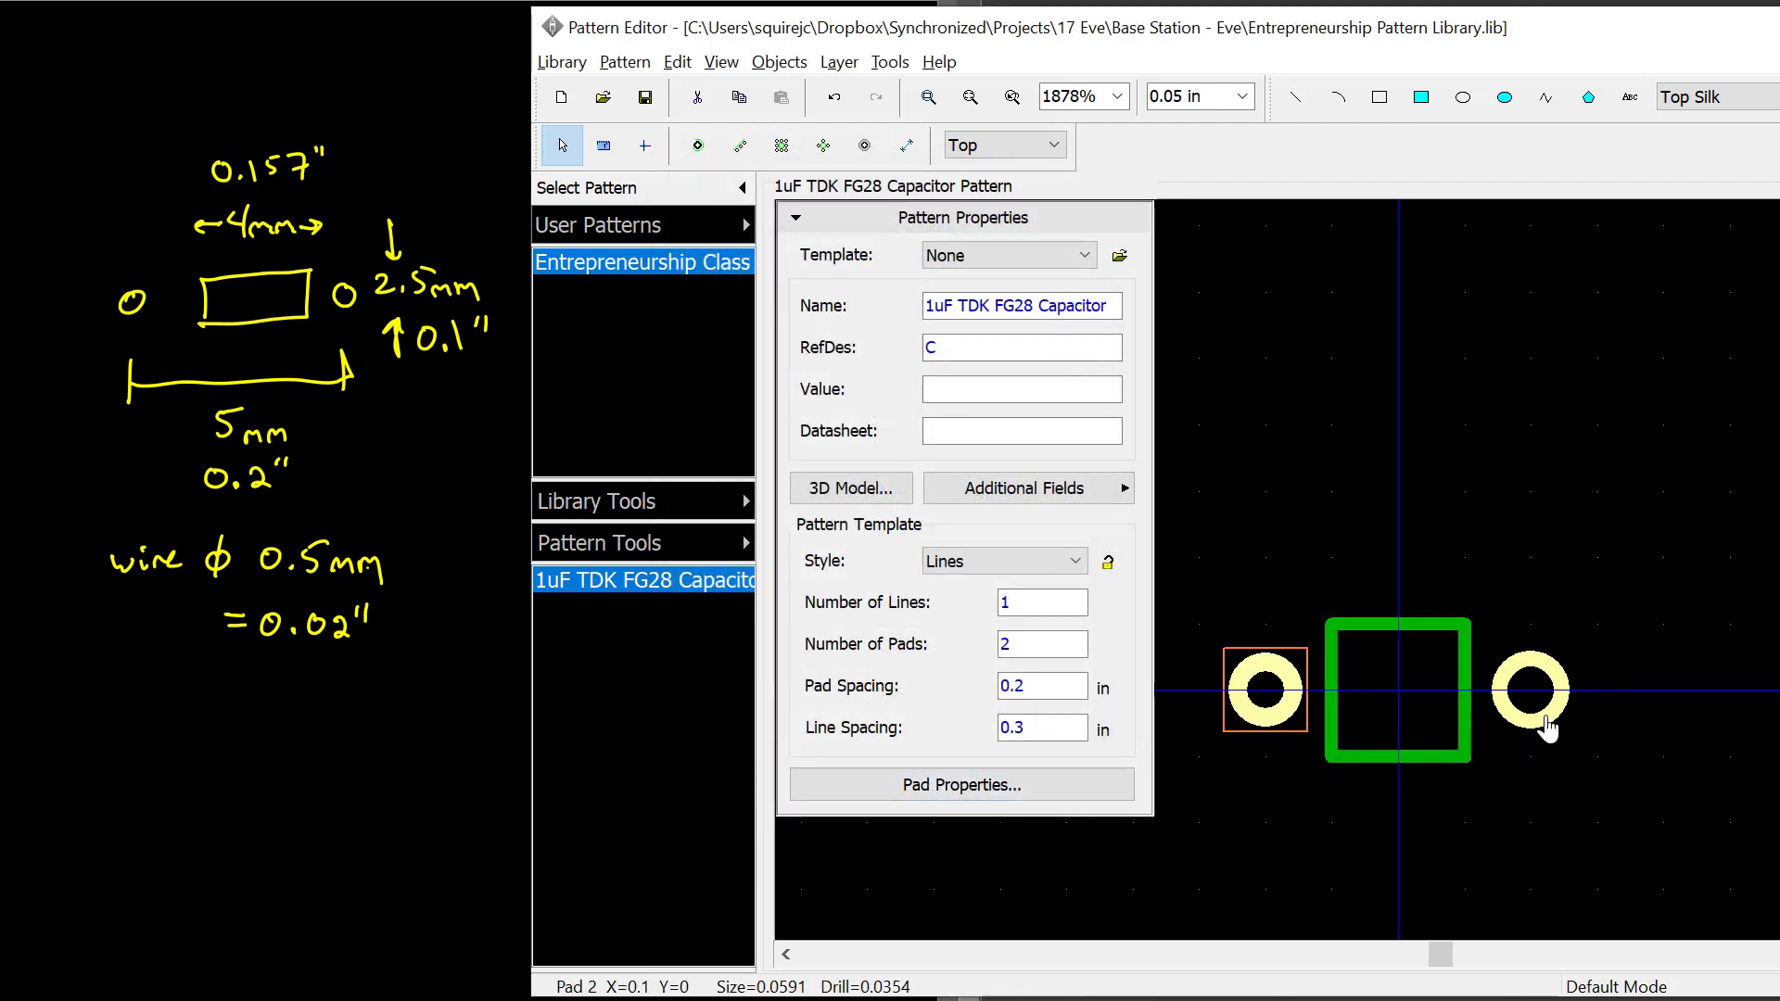
# Step: Give pad 2 its own properties instead of the pattern's and set its width and height to 0.056 in
pyautogui.click(1531, 694)
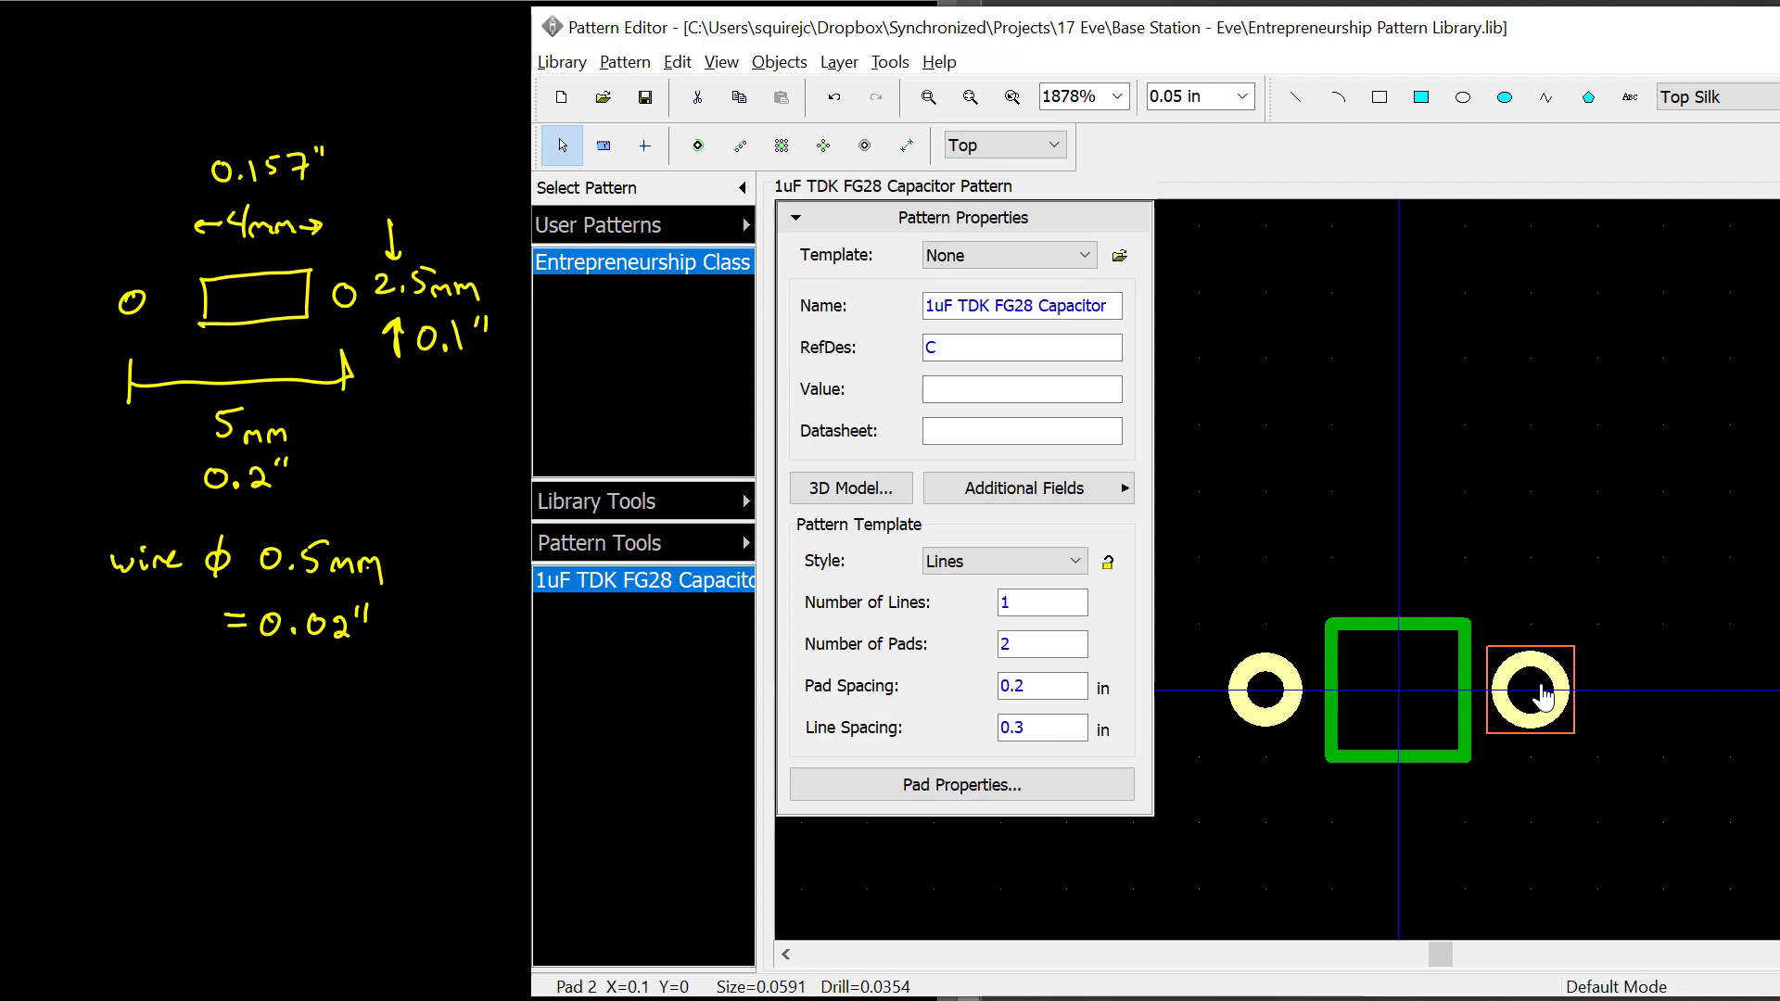
pyautogui.rightClick(1541, 684)
pyautogui.click(1618, 998)
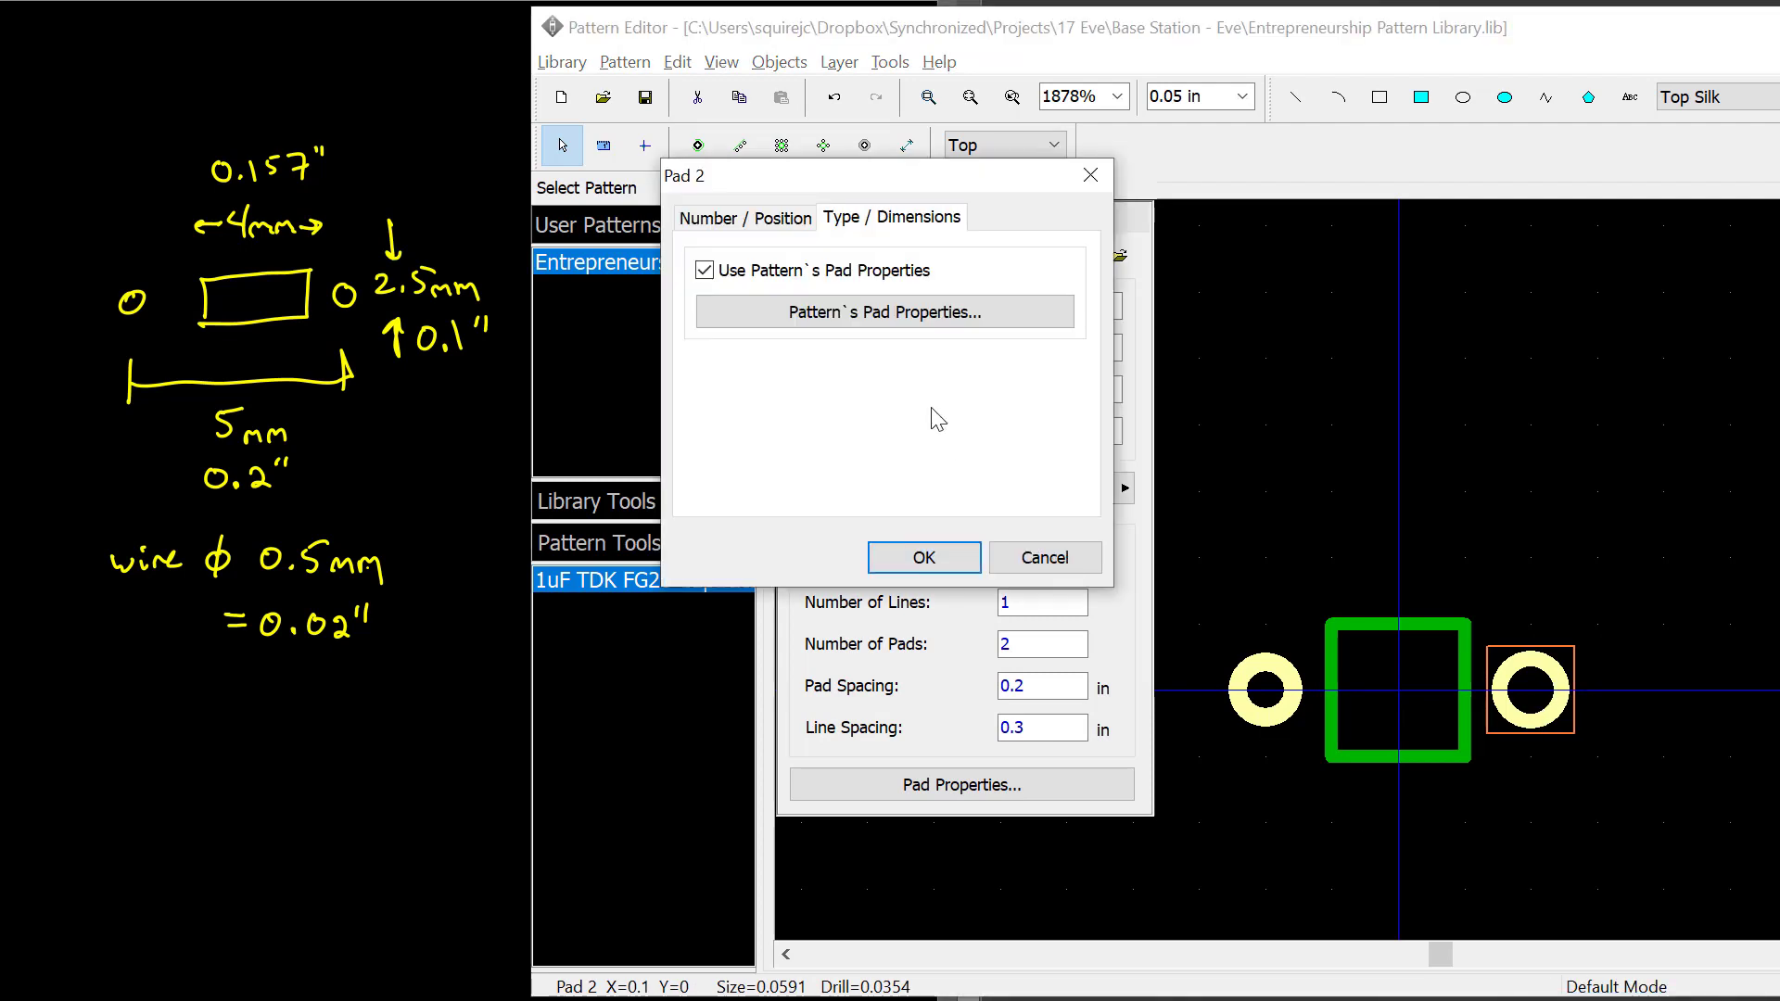
pyautogui.click(704, 270)
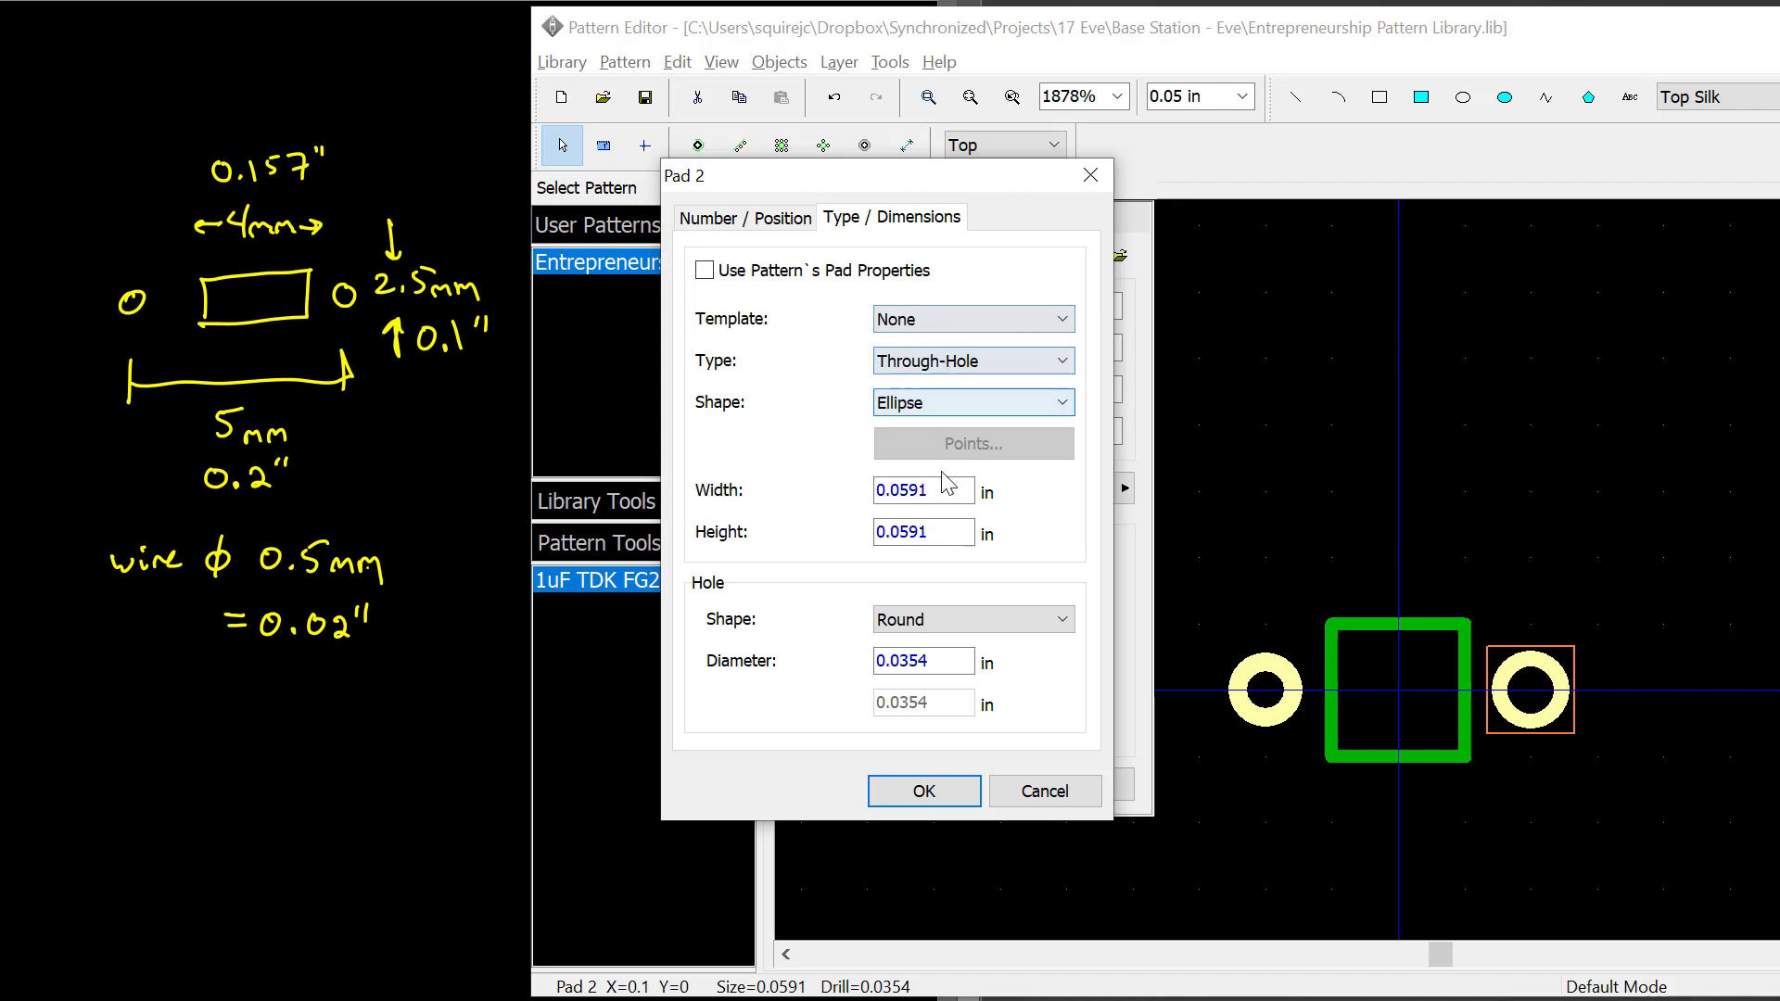
pyautogui.click(904, 491)
pyautogui.moveTo(905, 491); pyautogui.dragTo(926, 532)
pyautogui.write('6')
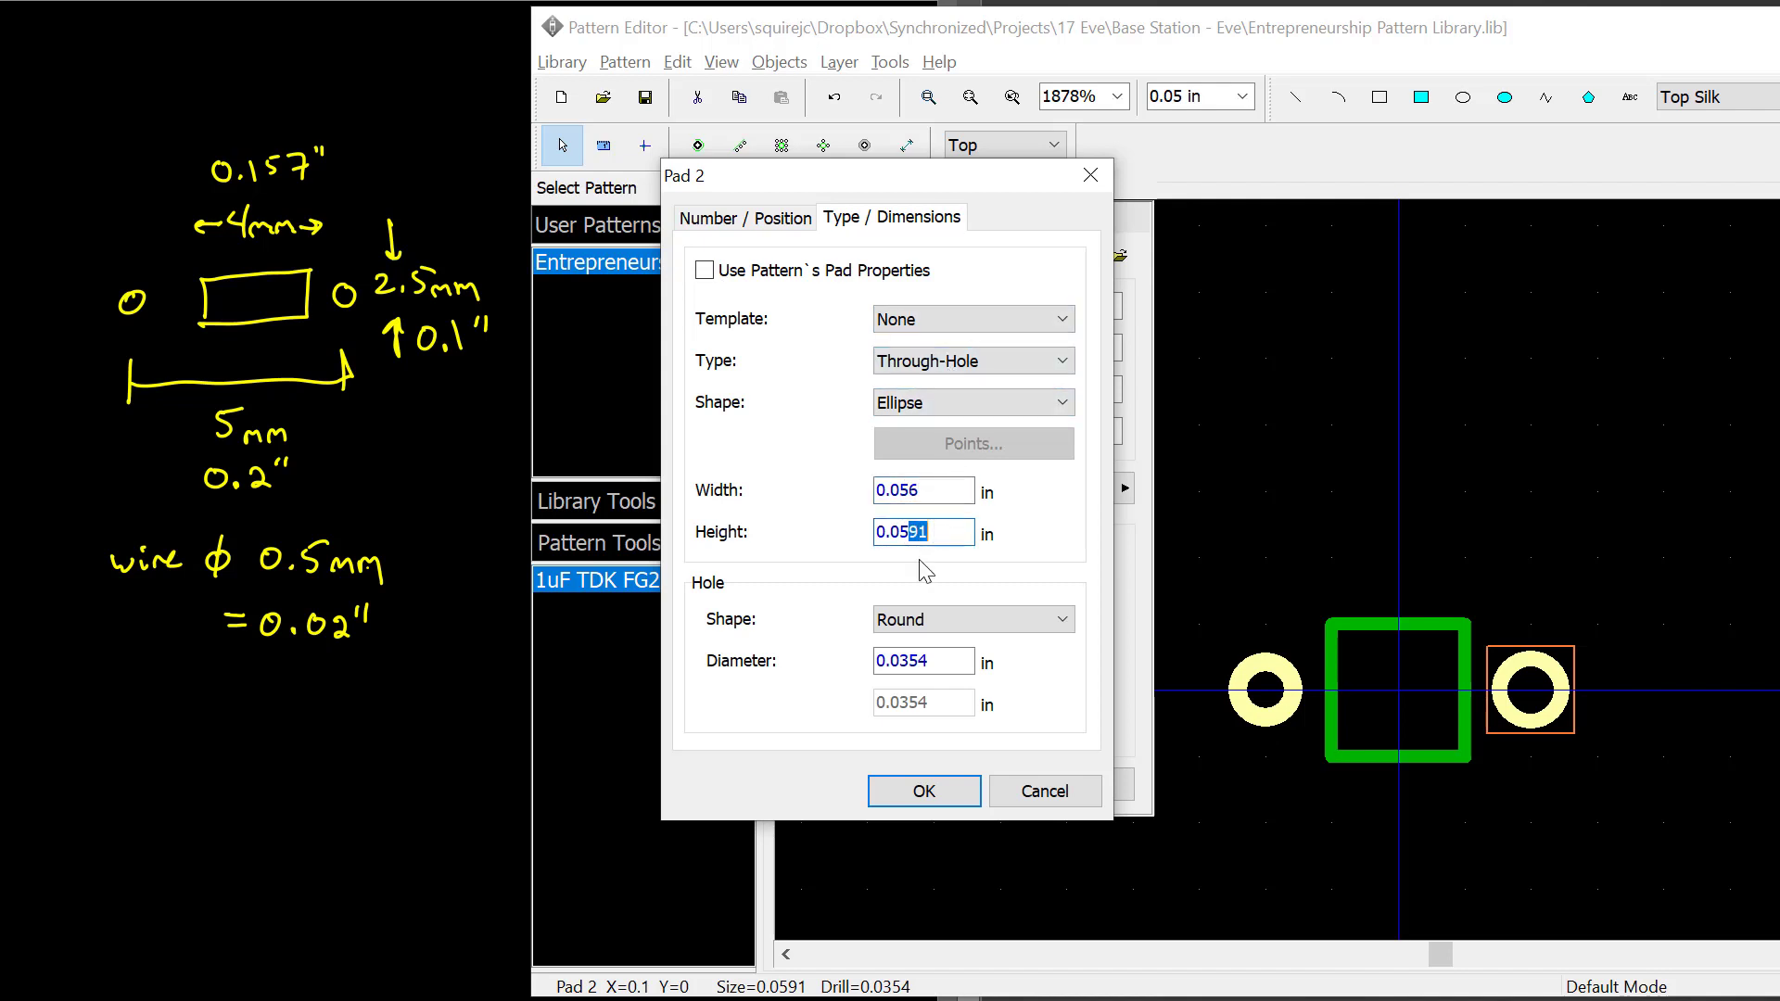
pyautogui.write('6')
# Step: Set pad 2's hole diameter to 0.028 in and apply its properties
pyautogui.moveTo(899, 660); pyautogui.dragTo(940, 660)
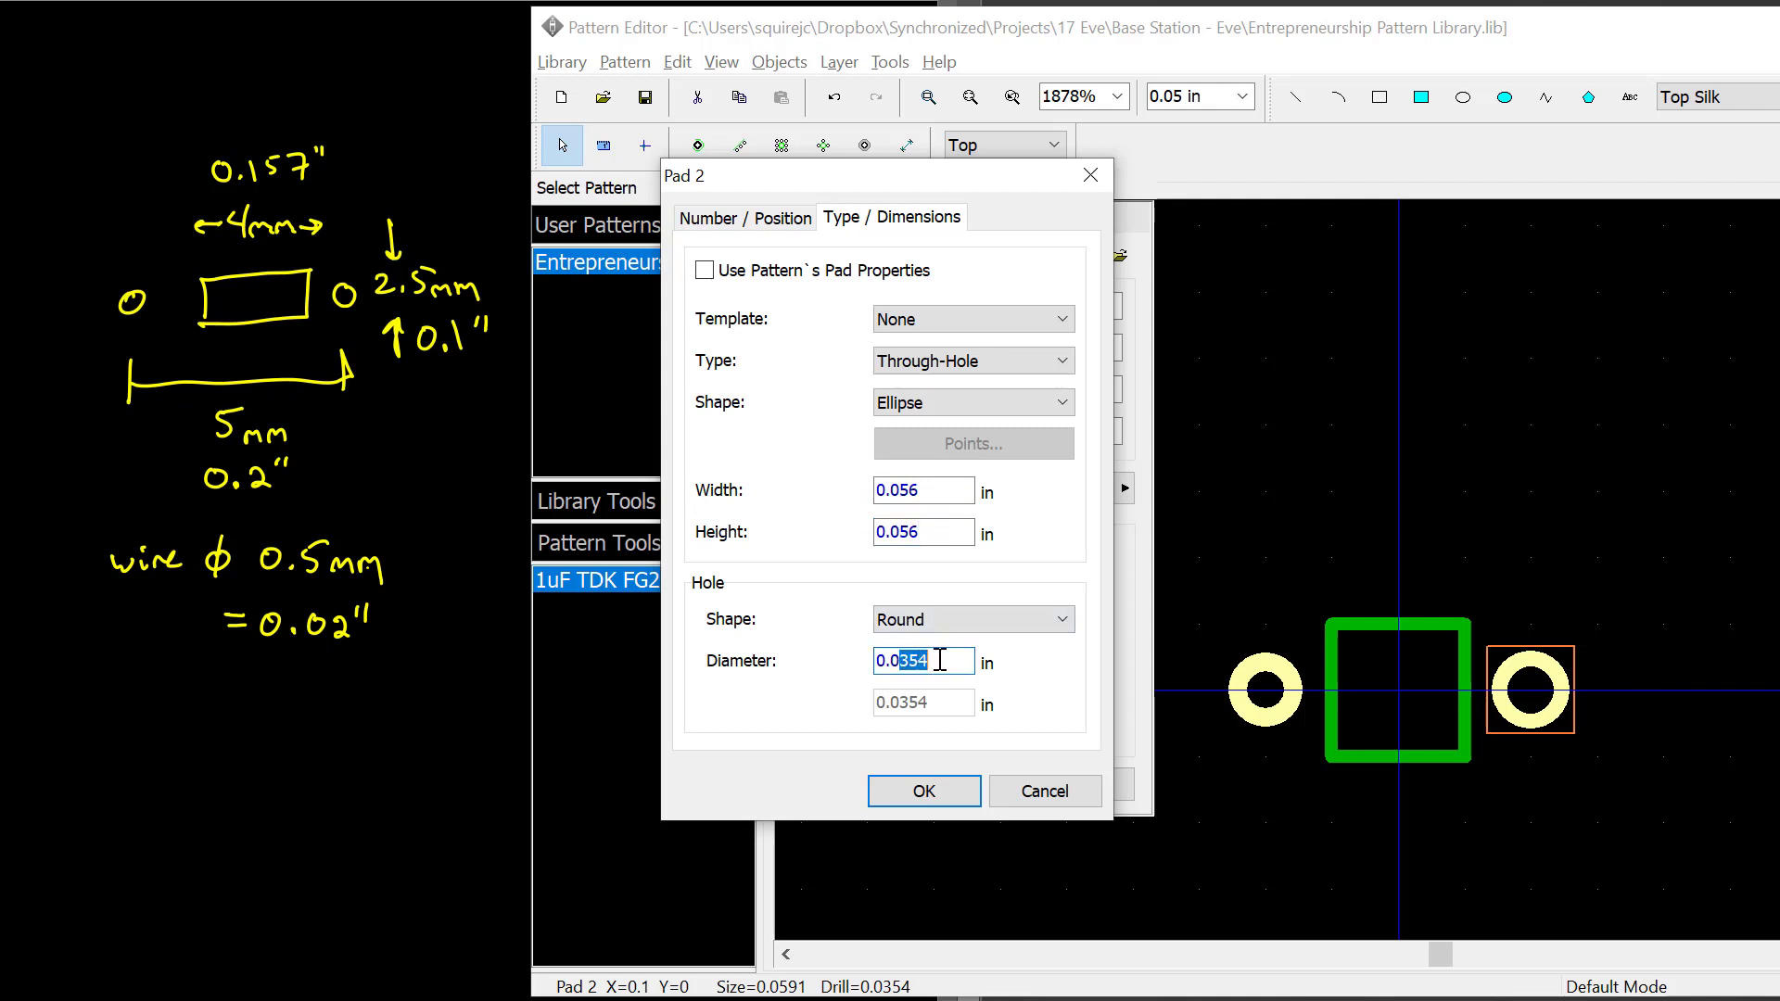
pyautogui.write('28')
pyautogui.click(927, 786)
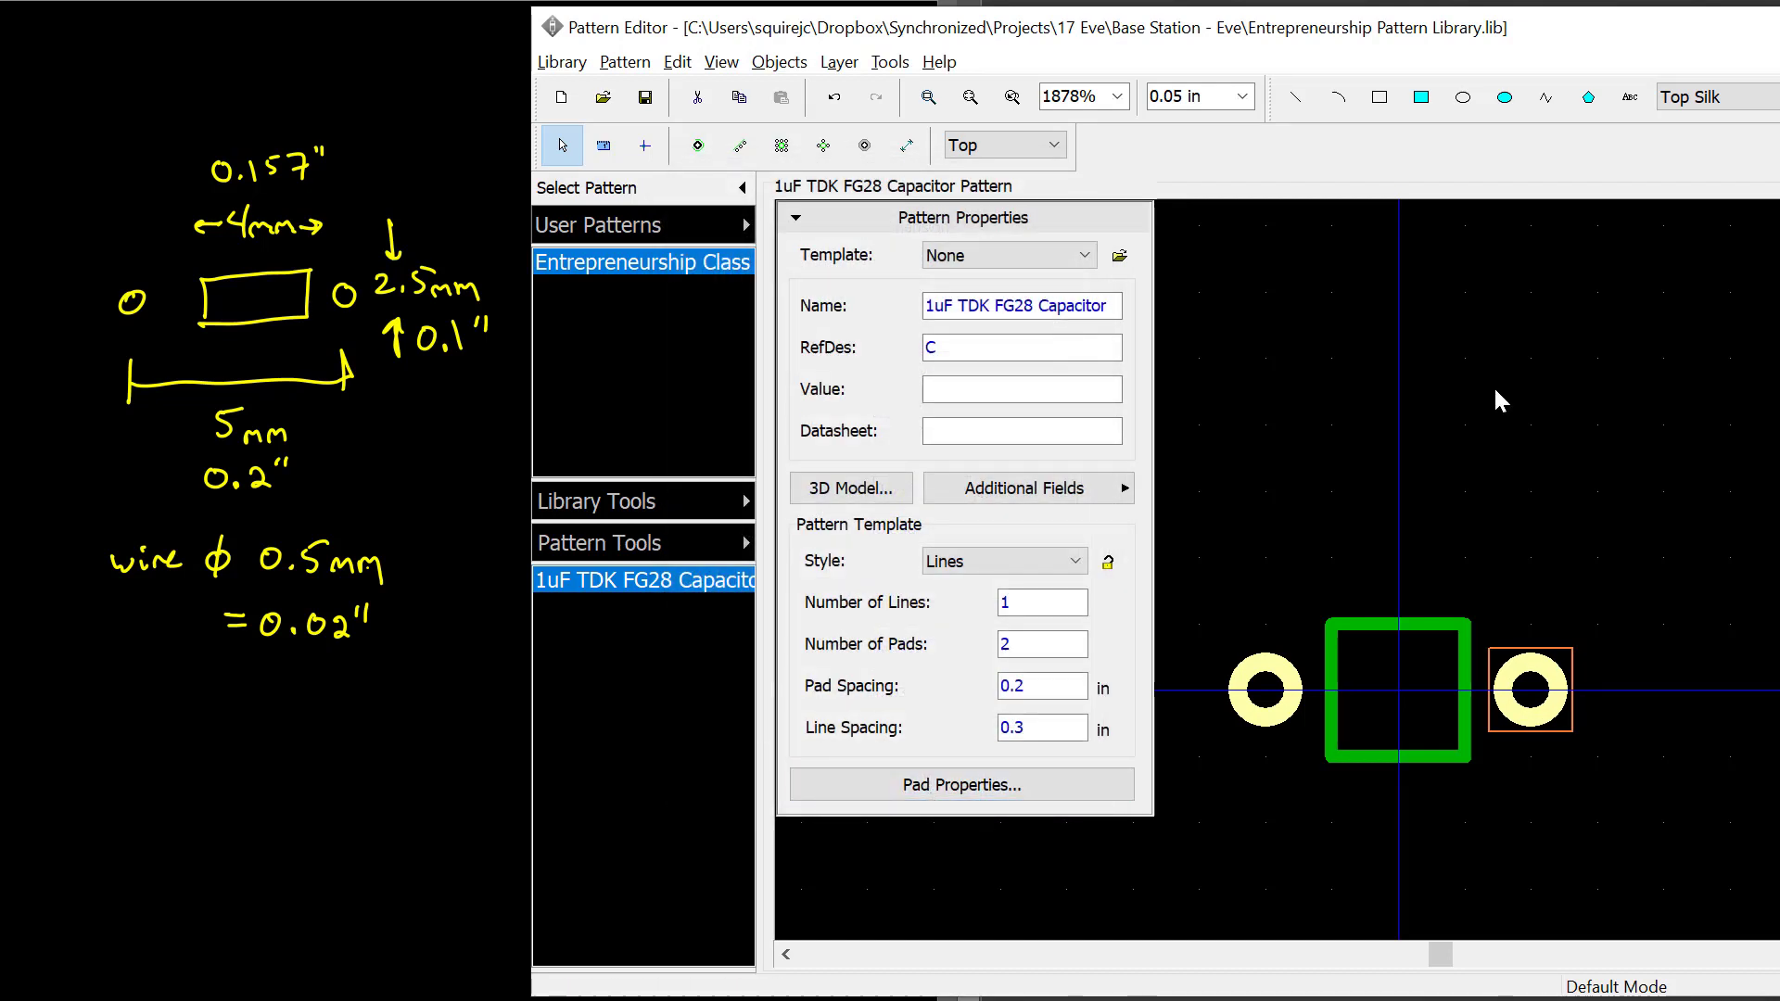
# Step: Save the library and duplicate the 1uF TDK FG28 Capacitor pattern within it
pyautogui.click(645, 98)
pyautogui.rightClick(652, 591)
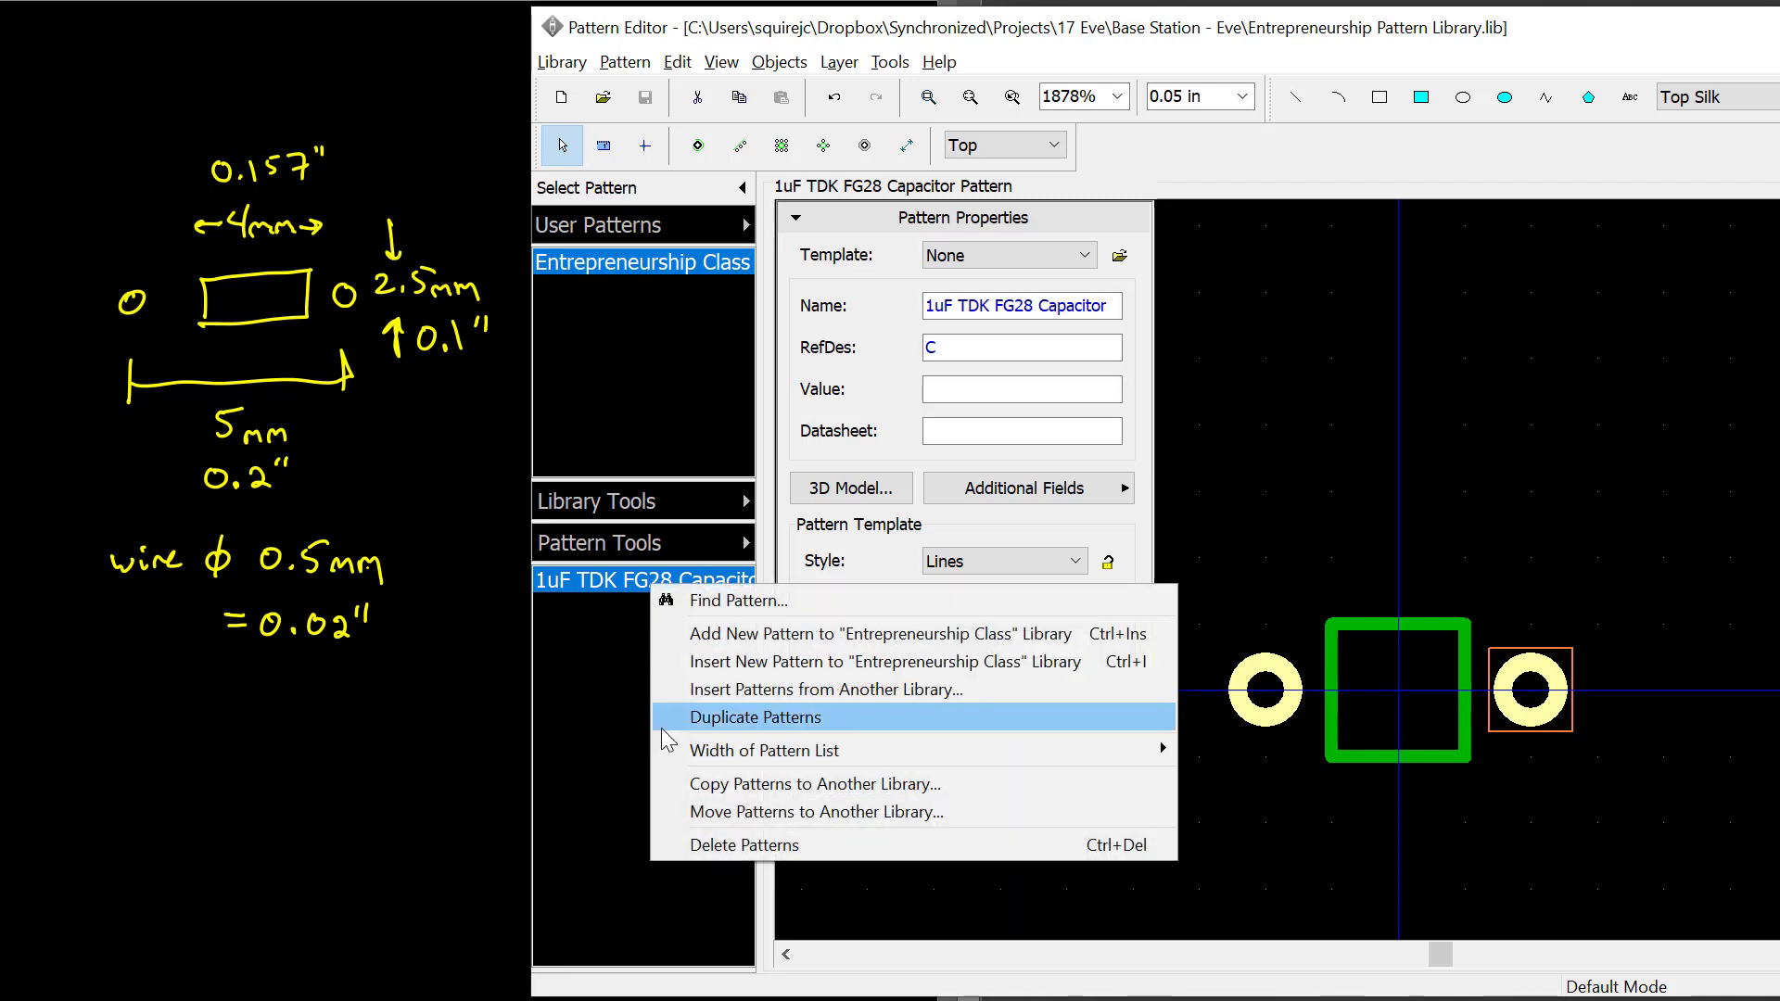
pyautogui.click(695, 719)
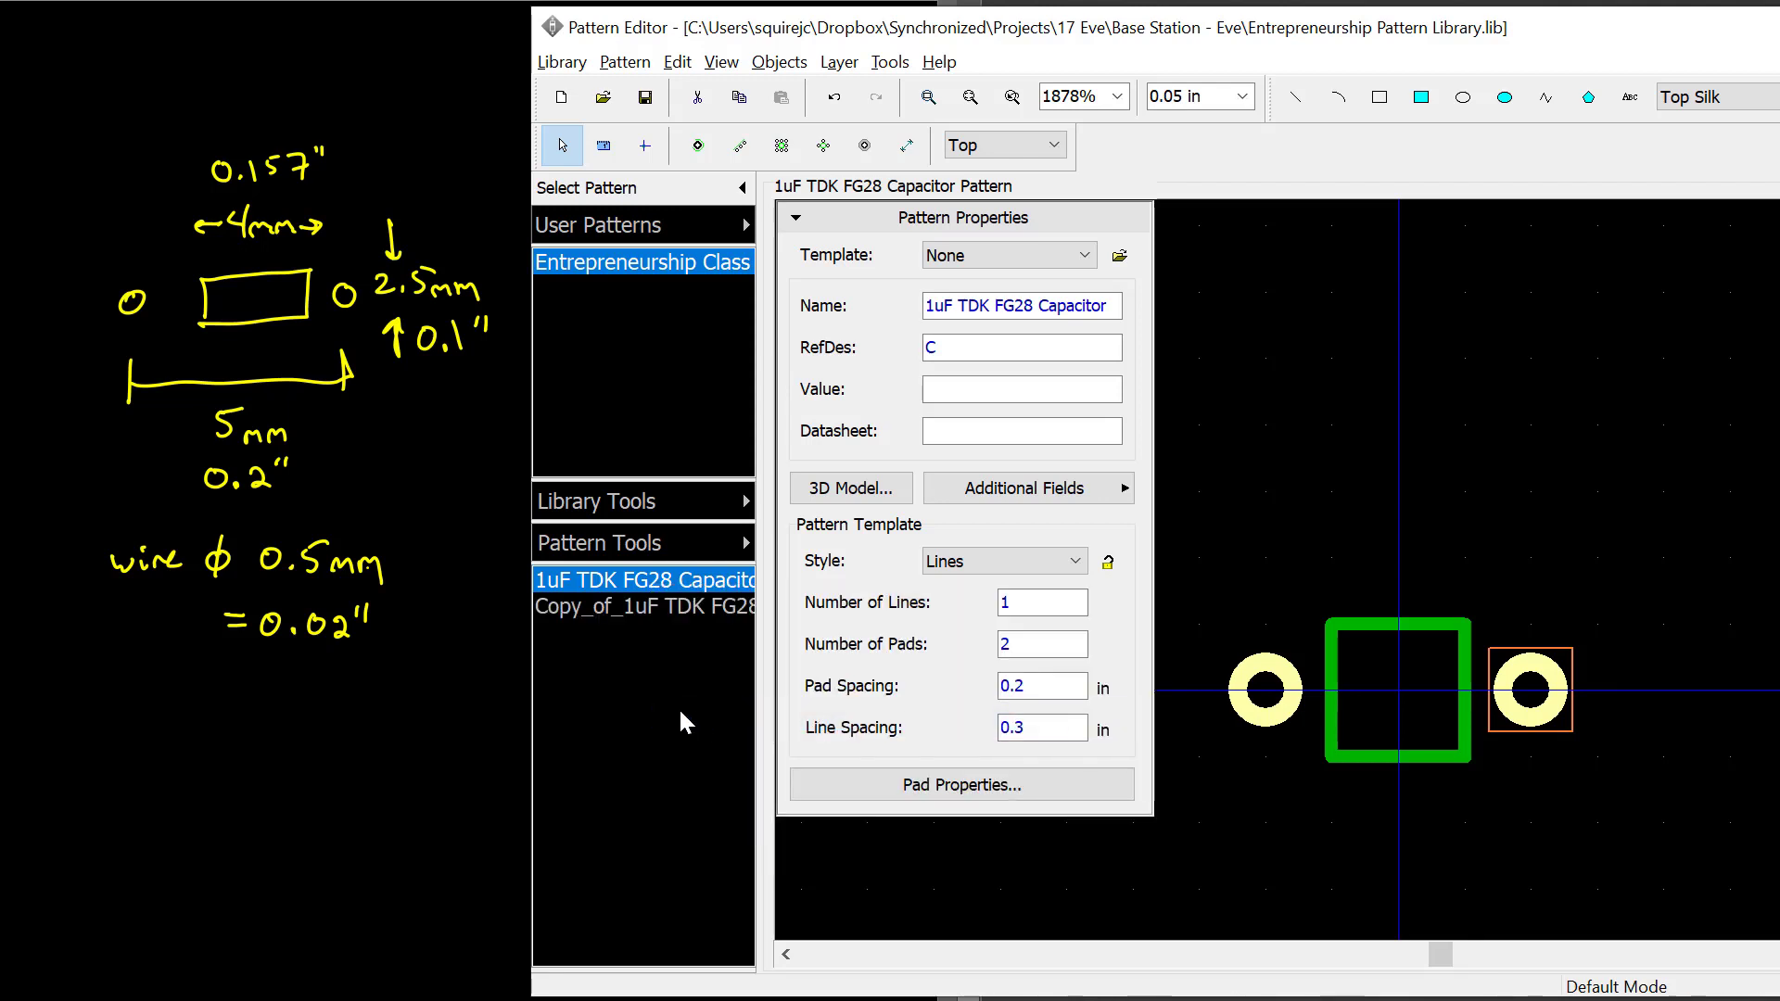
# Step: Rename the duplicated pattern as 0.1uF TDK FG18 Capacitor
pyautogui.click(630, 608)
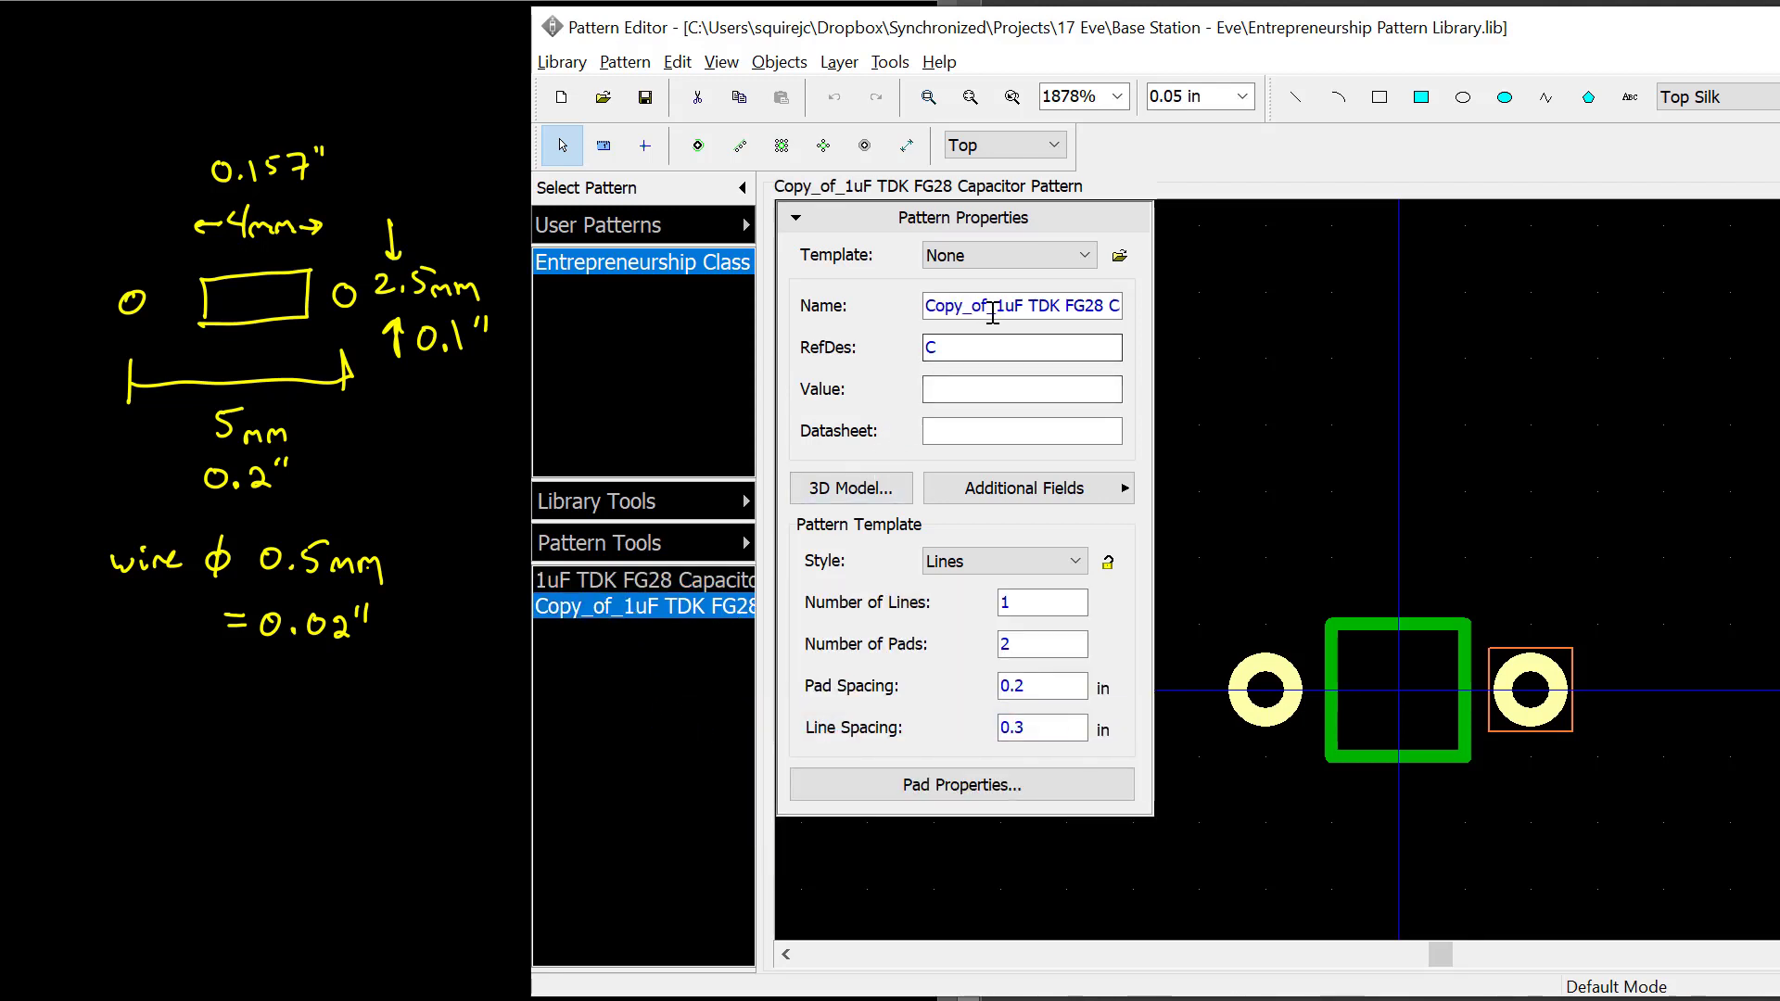
pyautogui.click(1030, 306)
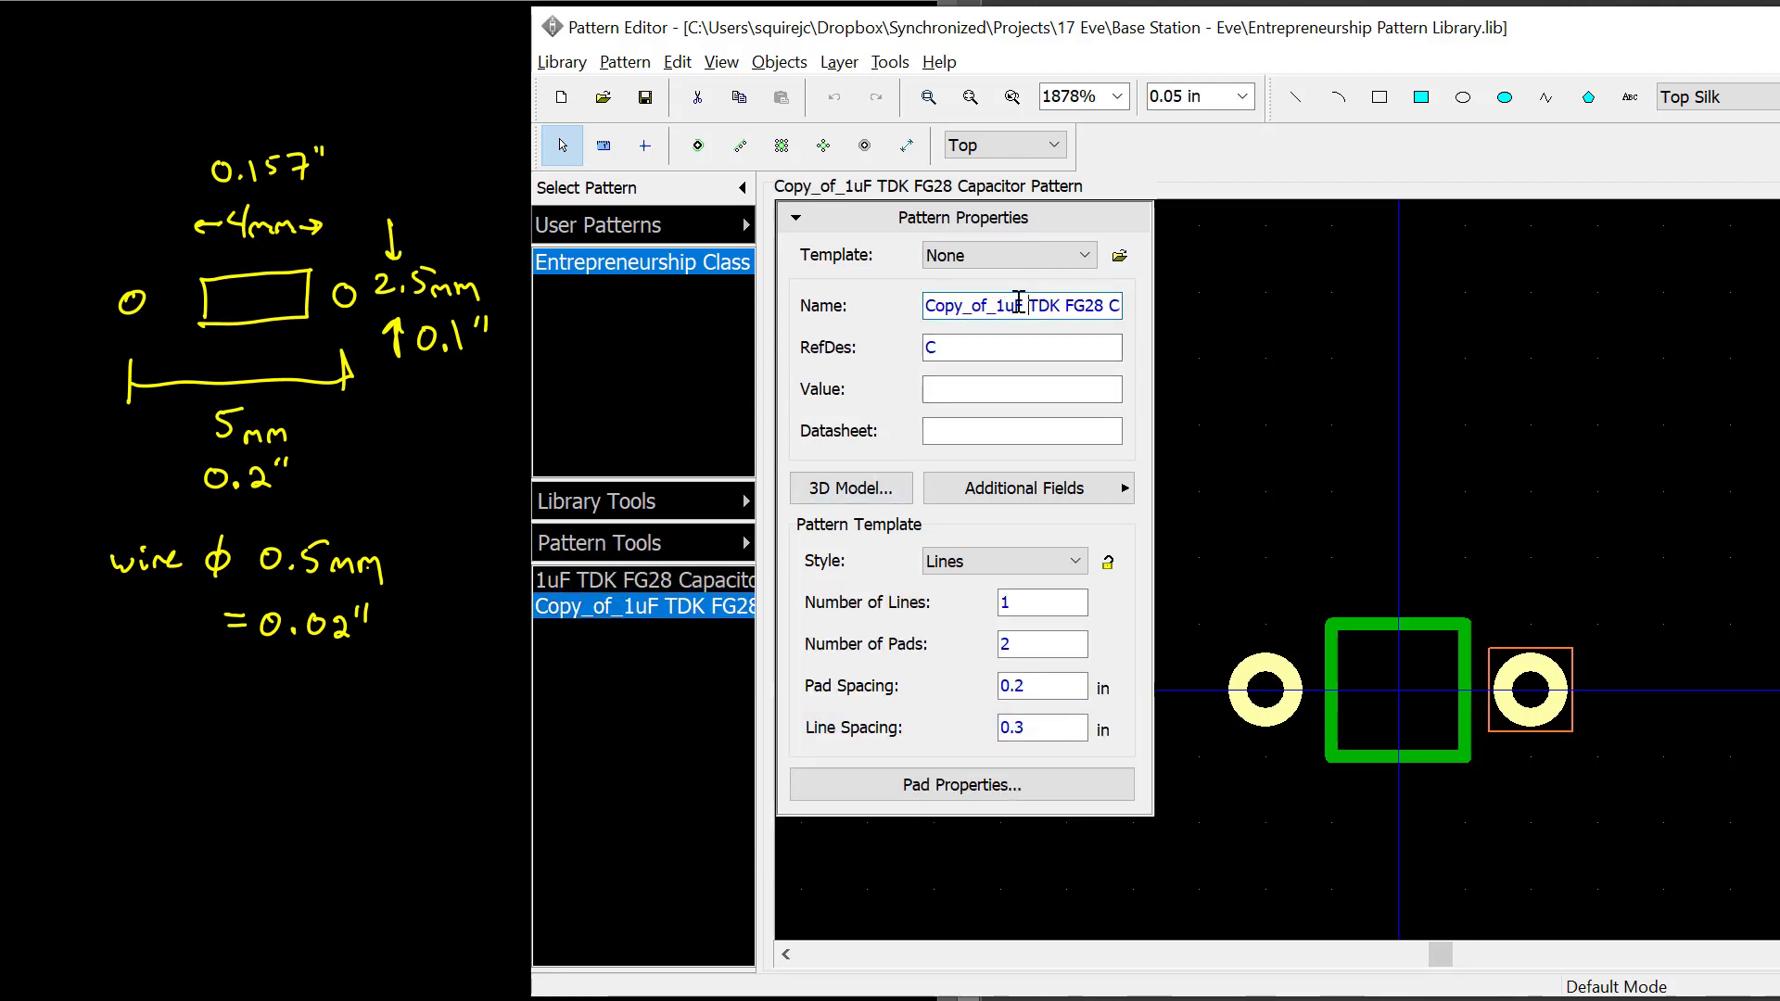
pyautogui.moveTo(1002, 306); pyautogui.dragTo(833, 310)
pyautogui.press('BackSpace')
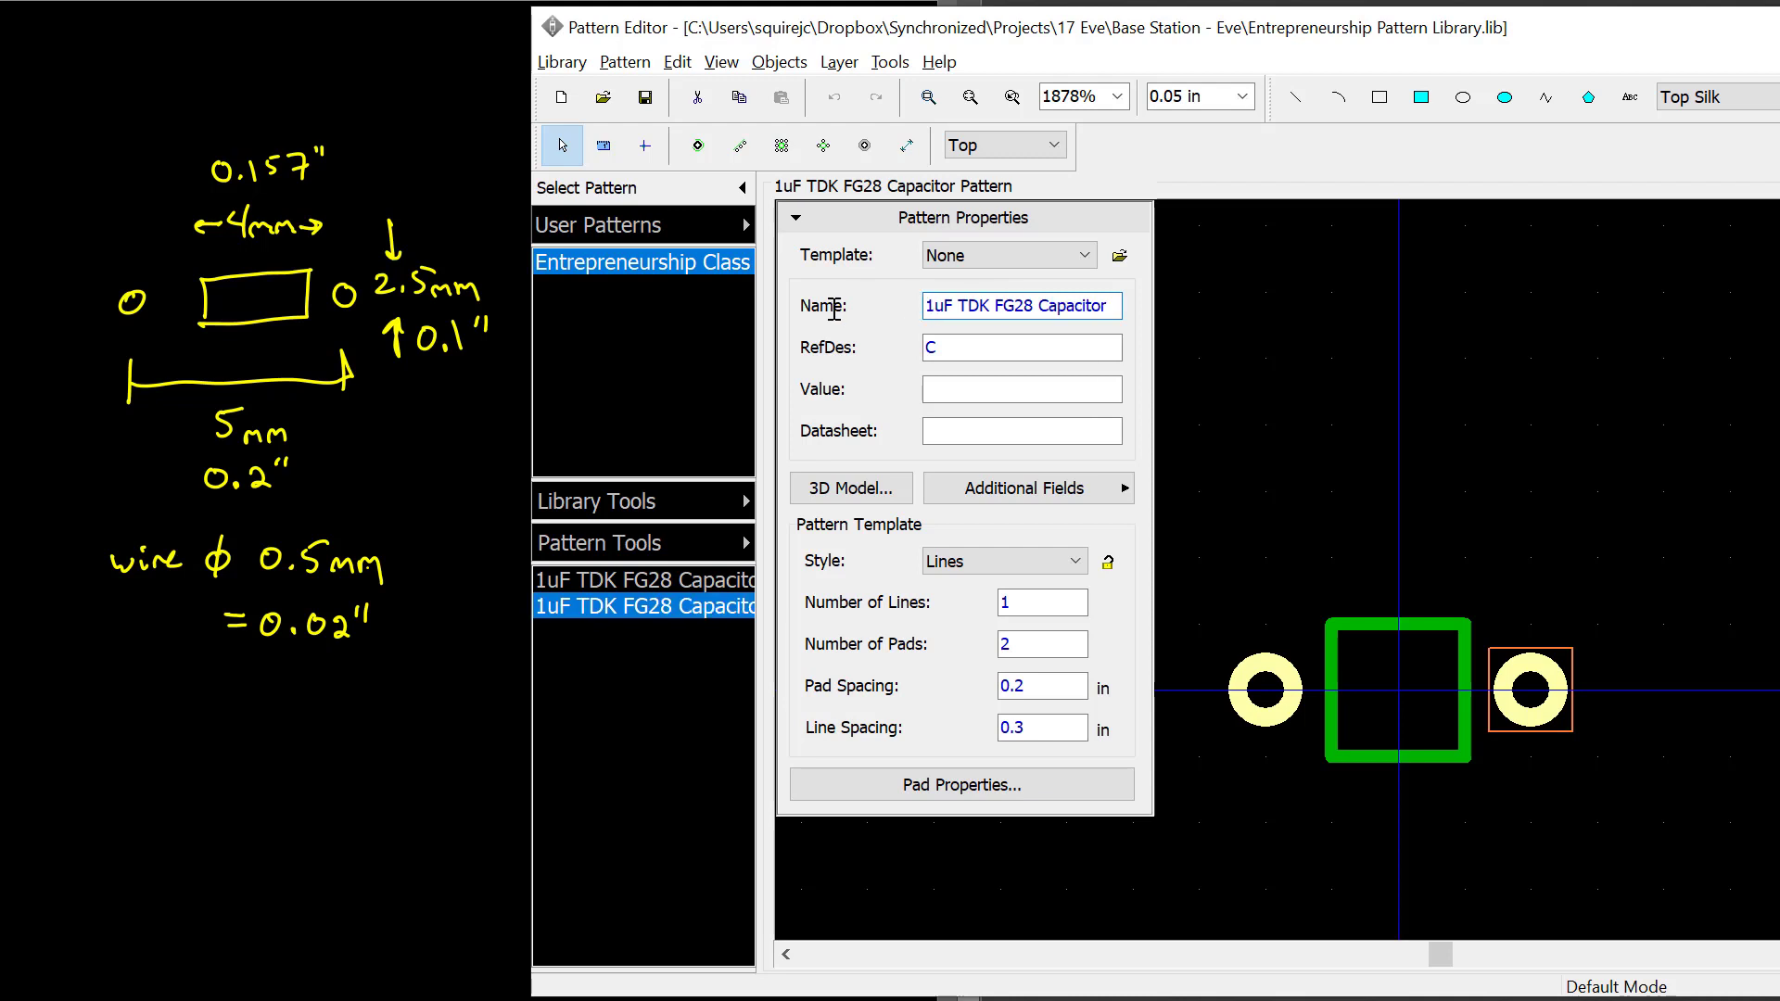
pyautogui.write('0.')
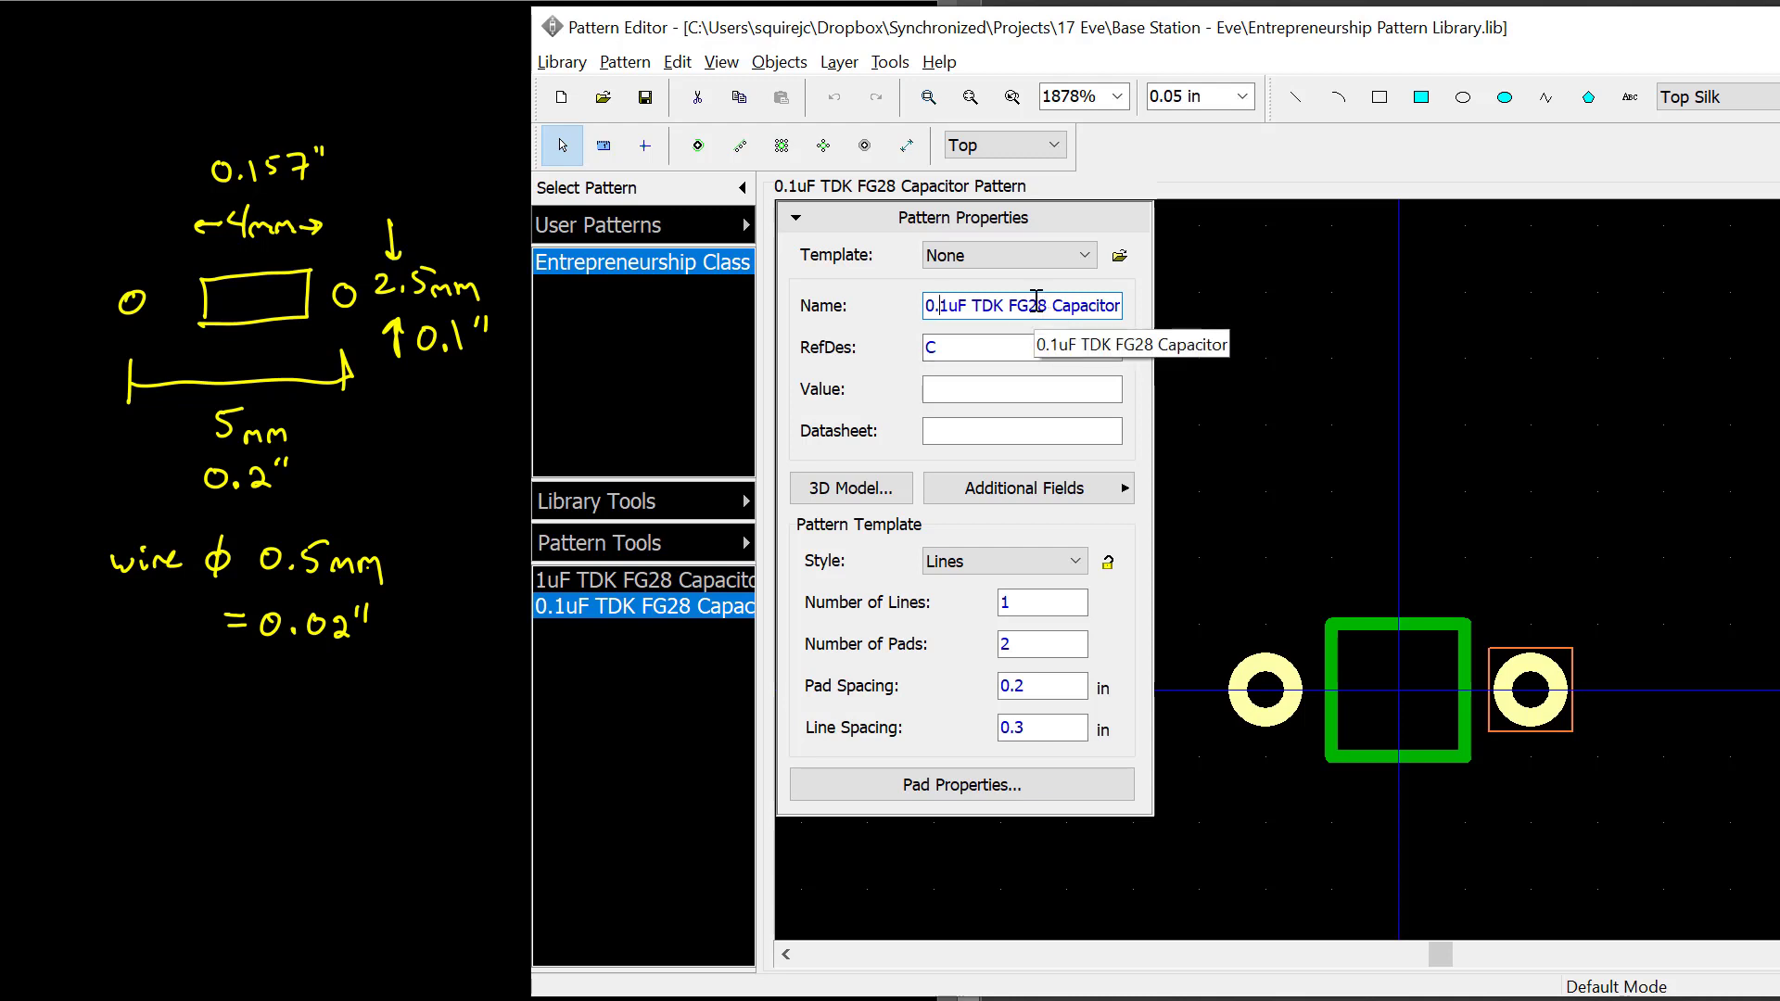
pyautogui.moveTo(1036, 305); pyautogui.dragTo(1027, 305)
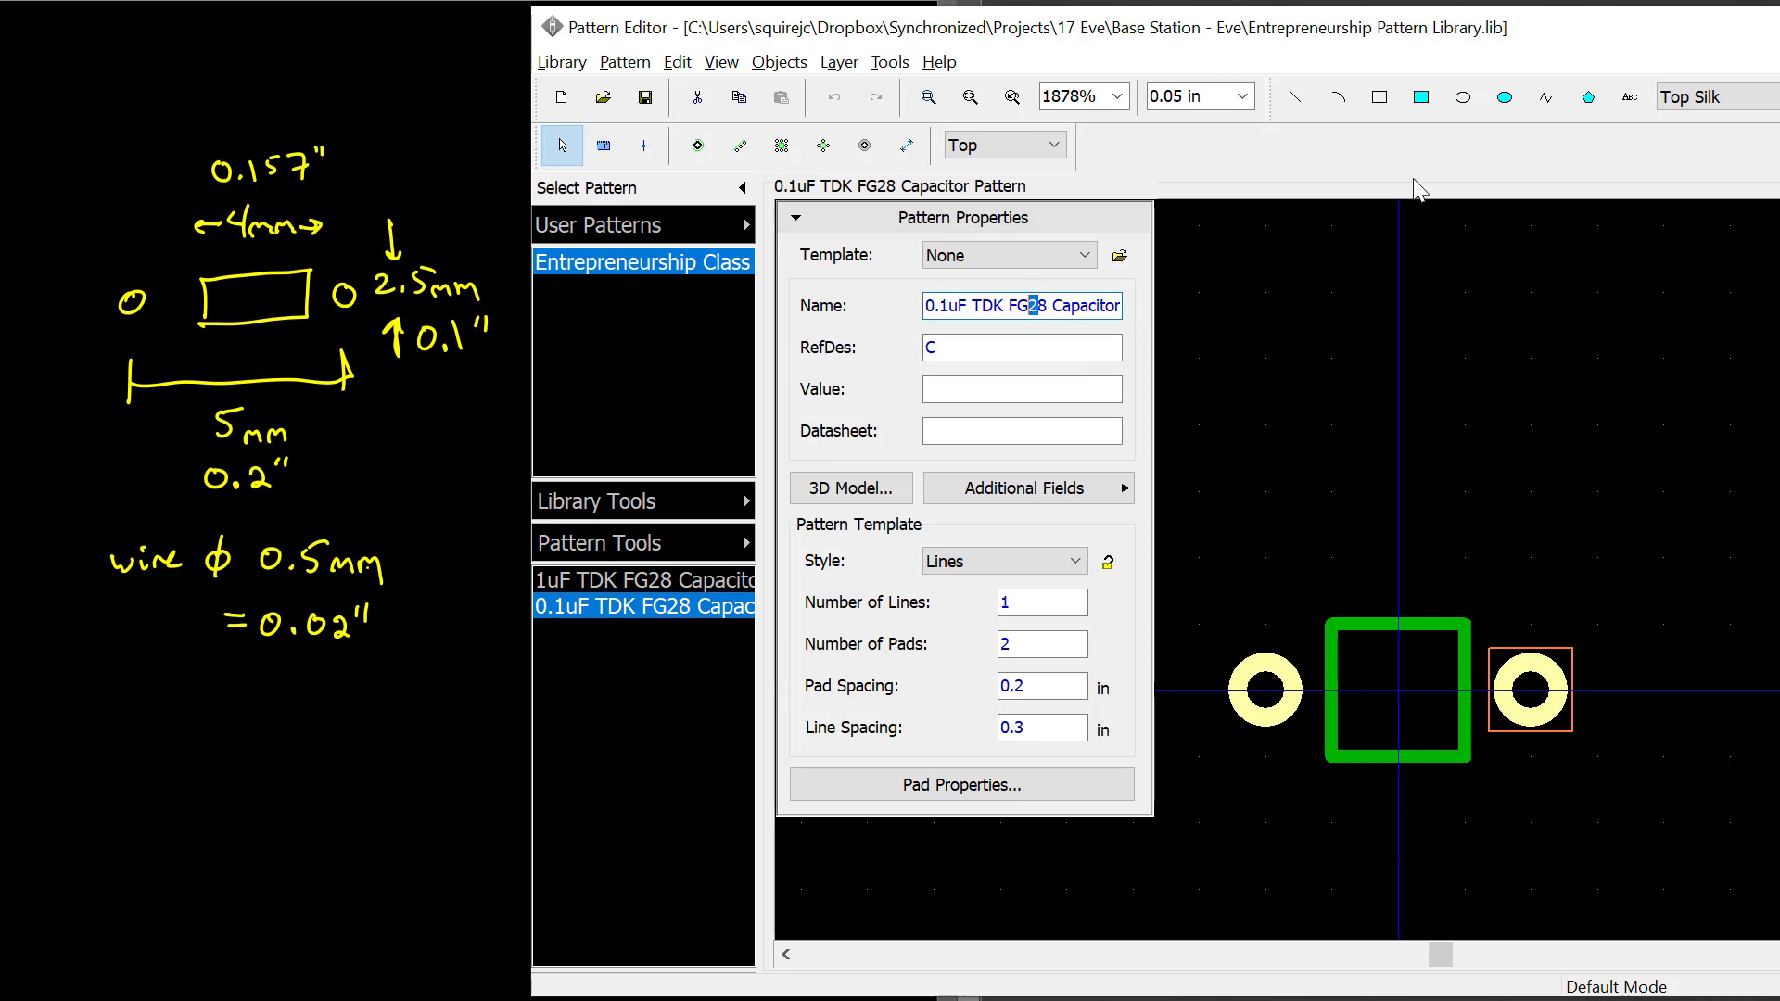
pyautogui.write('1')
# Step: Set the FG18 pattern's pad spacing to 0.15 in and select its silkscreen rectangle
pyautogui.click(1068, 653)
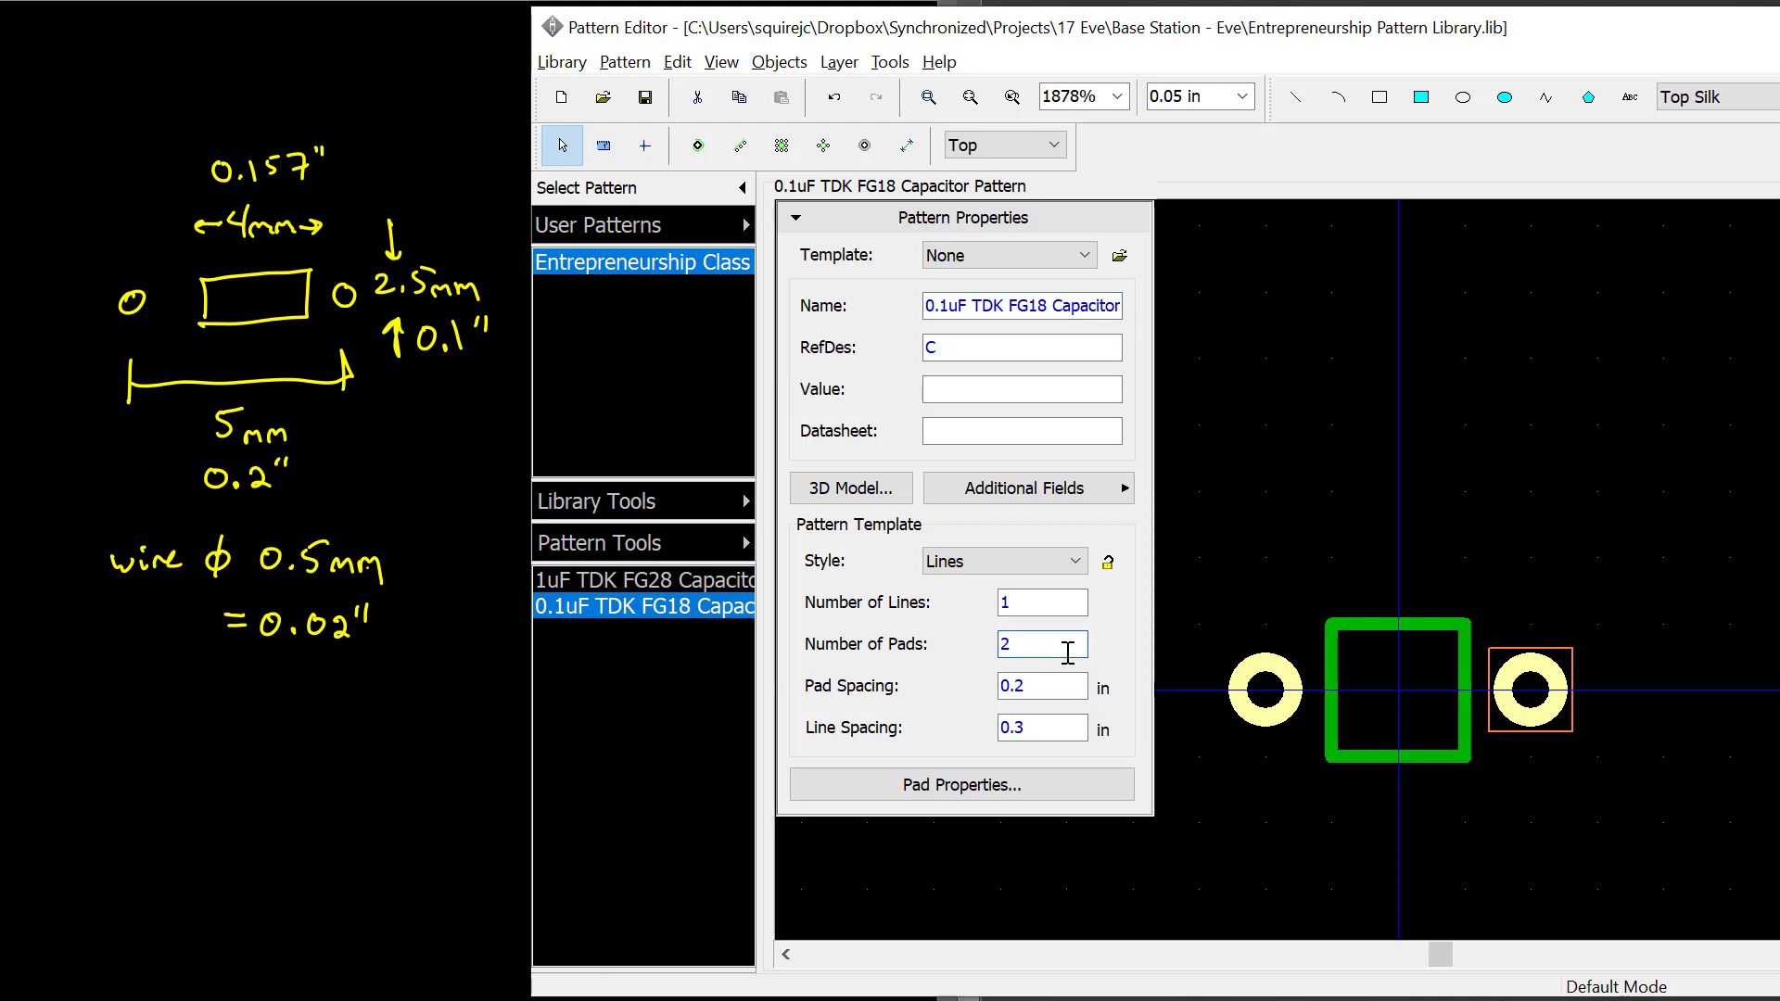
pyautogui.click(1051, 684)
pyautogui.click(1051, 684)
pyautogui.press('BackSpace')
pyautogui.write('15')
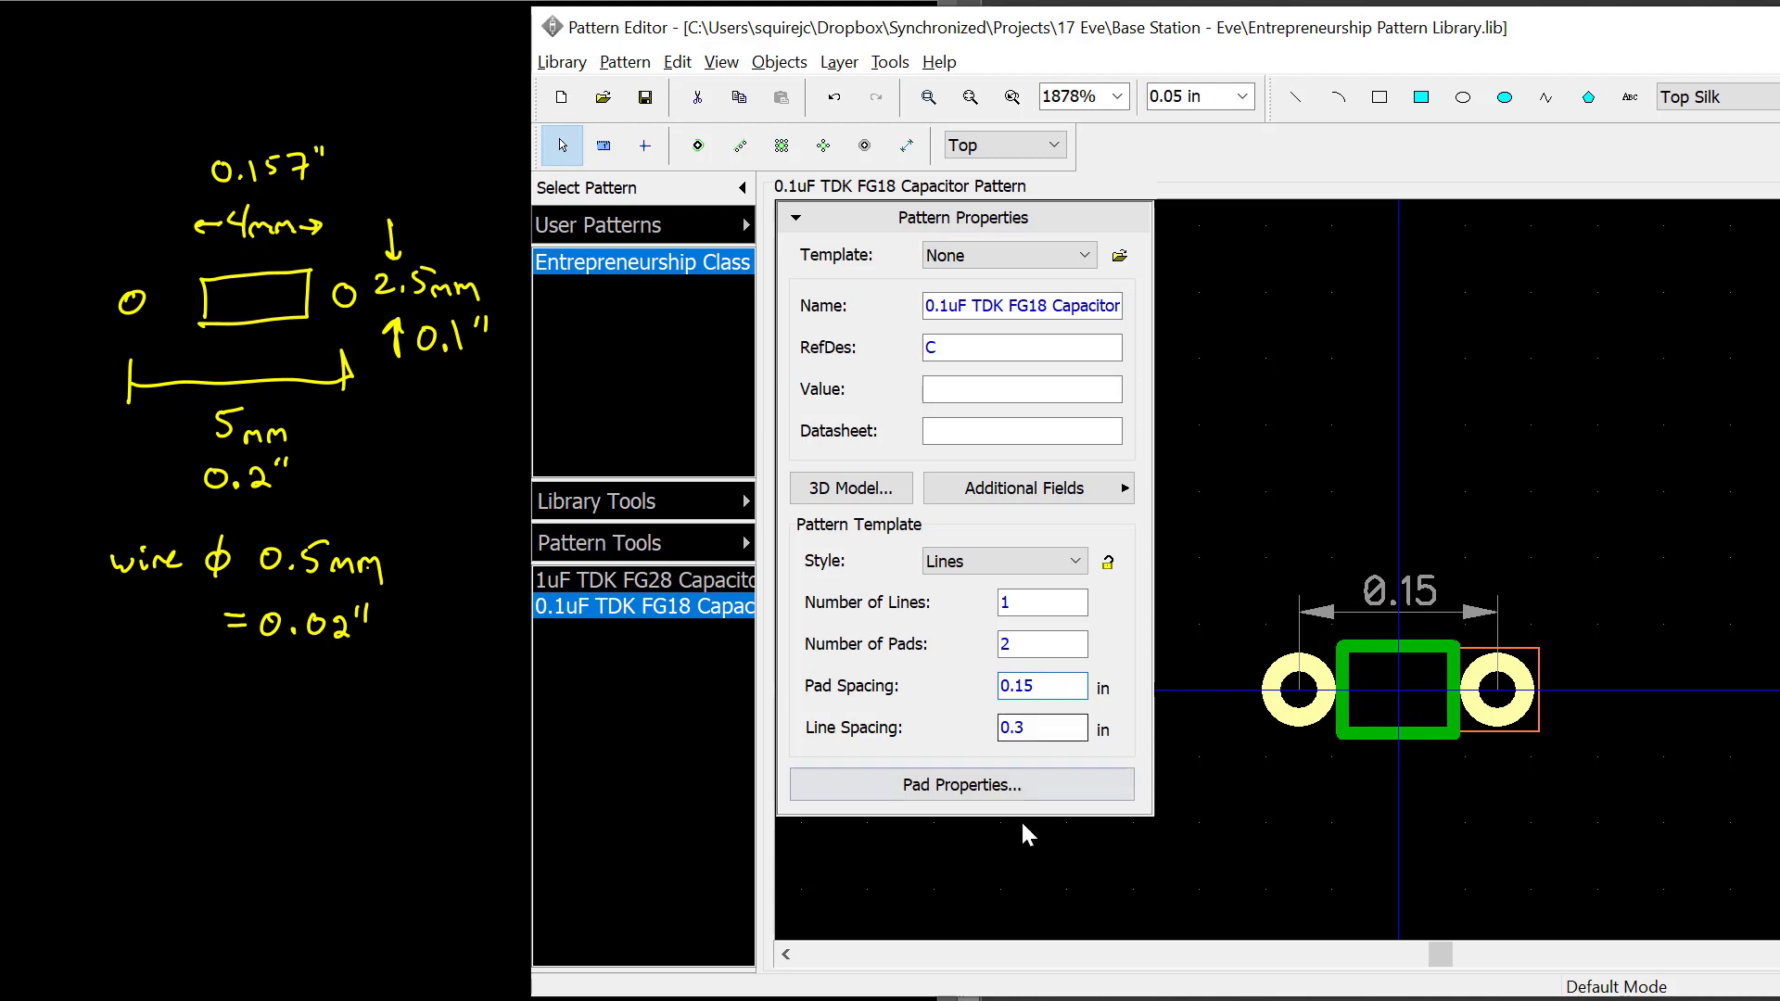
pyautogui.click(1372, 734)
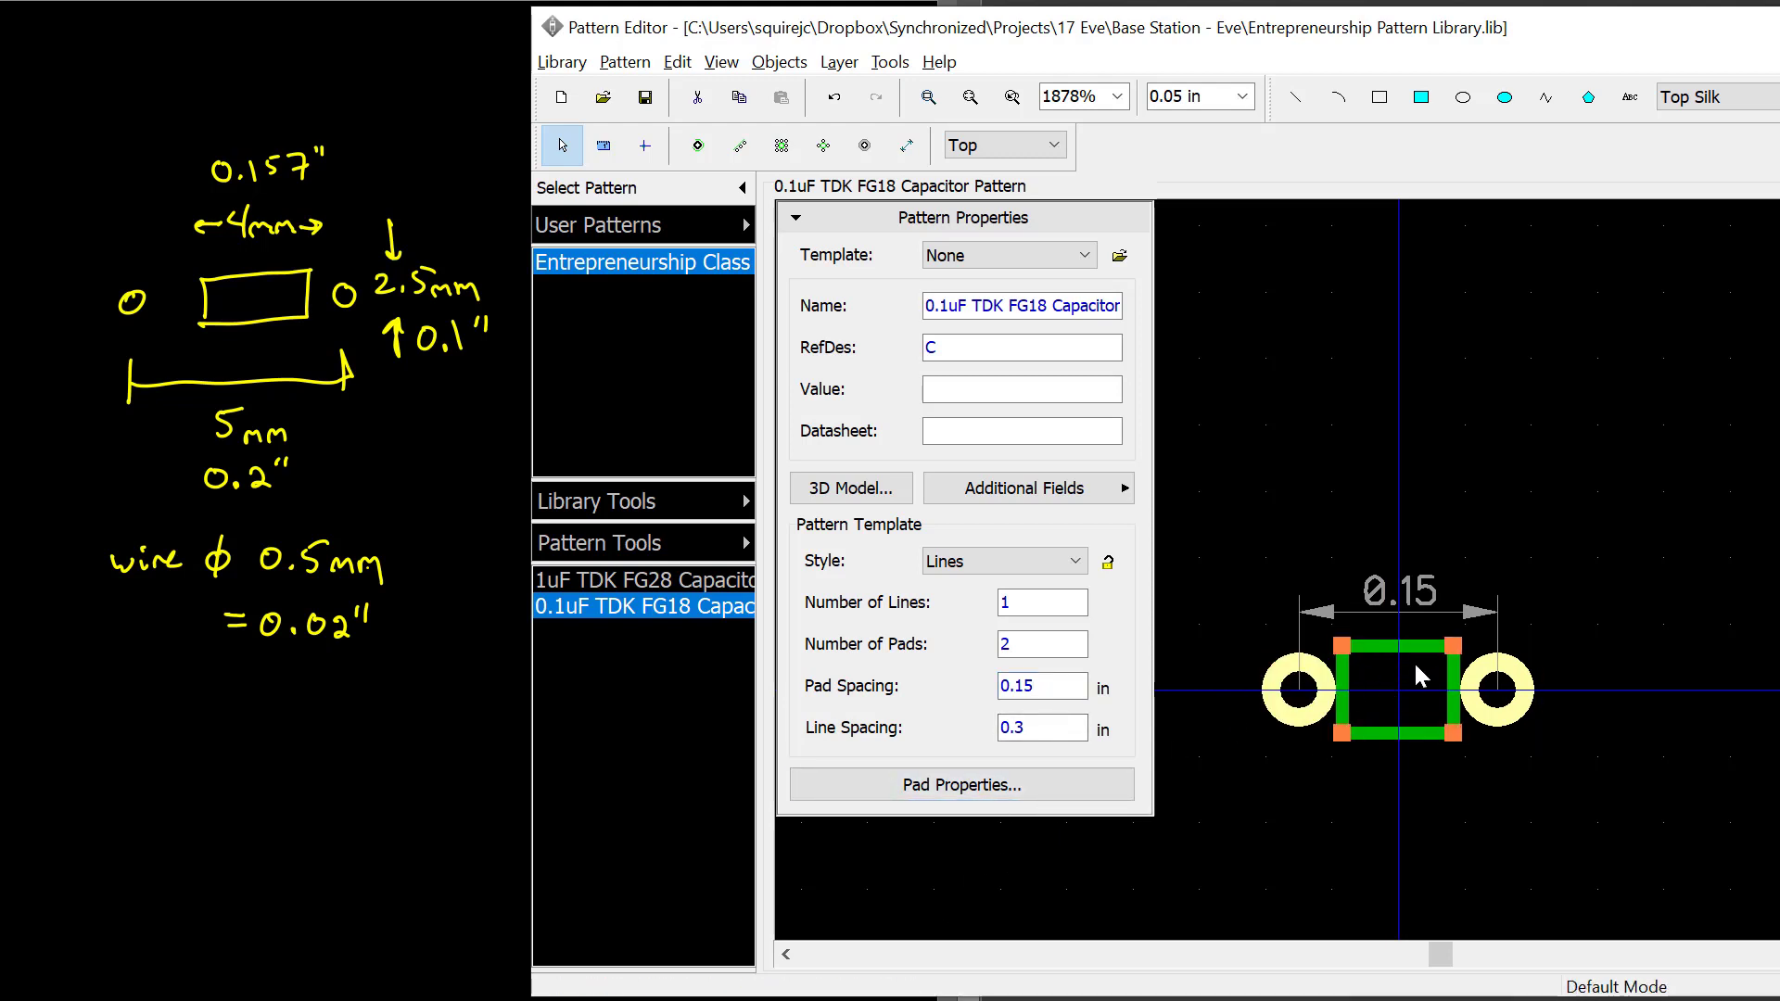